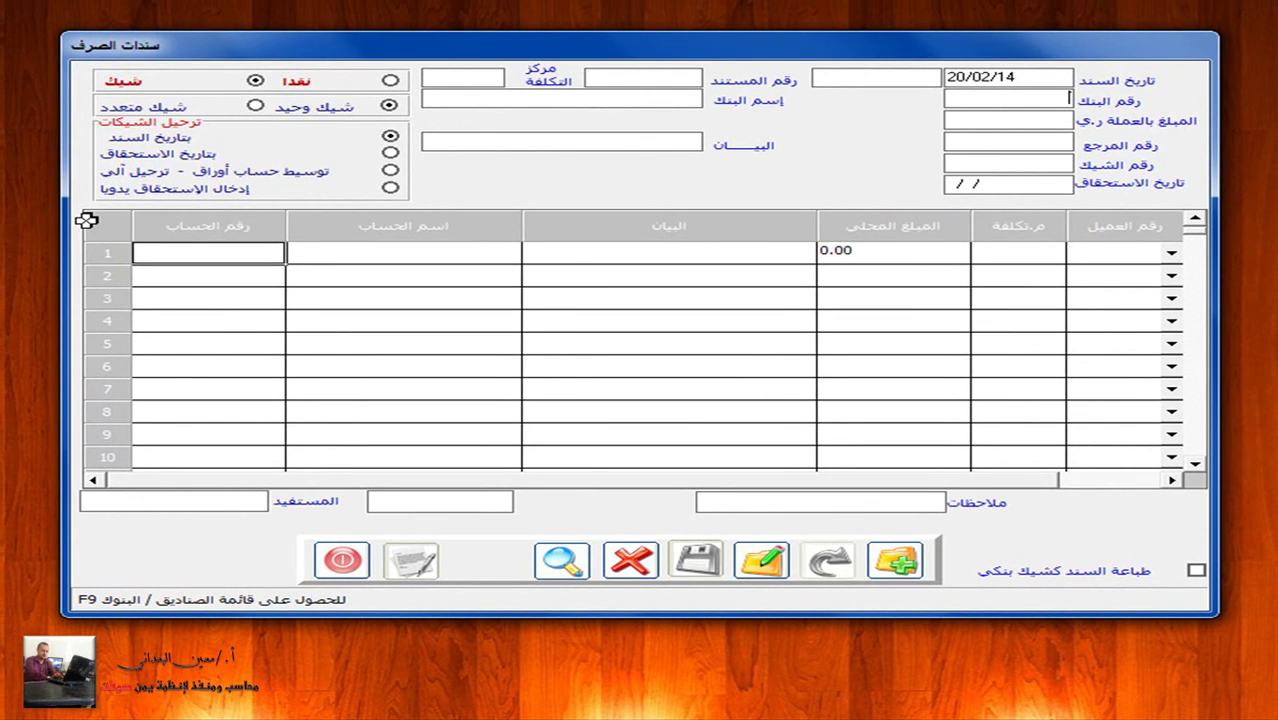
Step: Switch from the payment voucher form to the Adobe Reader window holding the cheque voucher PDF portfolio
{"action": "key", "text": "super+Tab"}
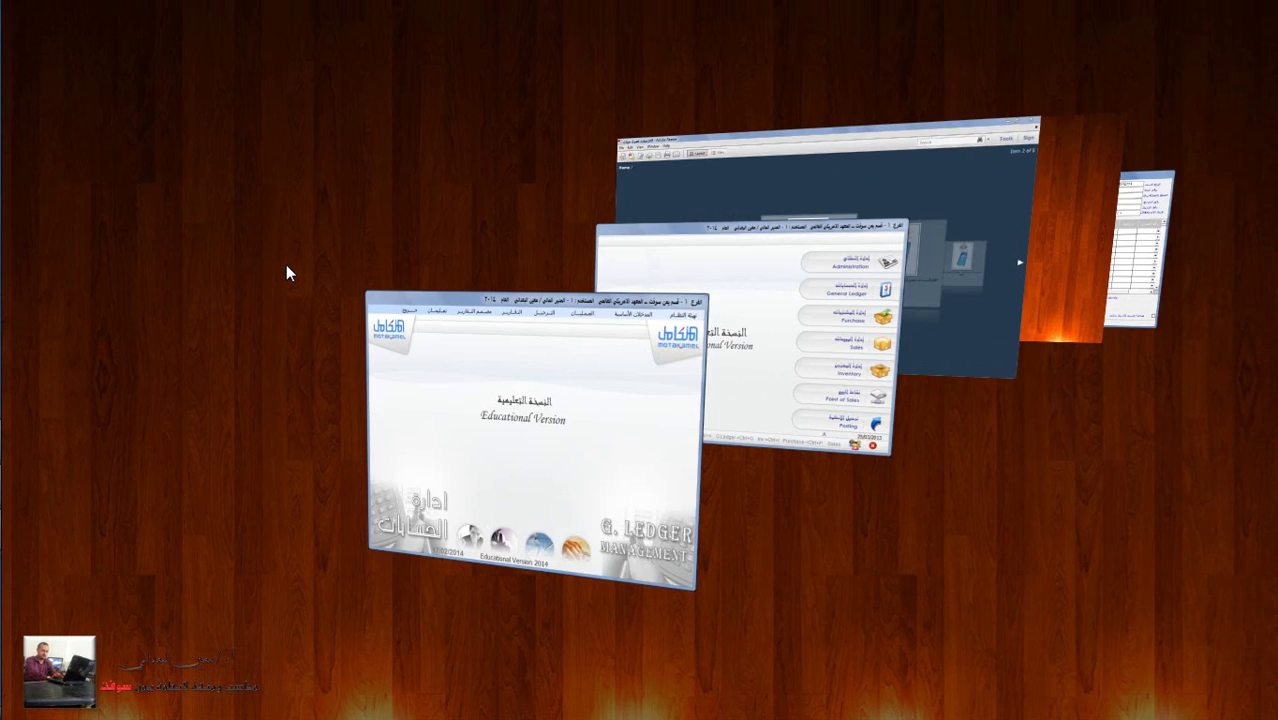
{"action": "key", "text": "super+Tab"}
{"action": "key", "text": "super+Tab"}
{"action": "key", "text": "super+Tab"}
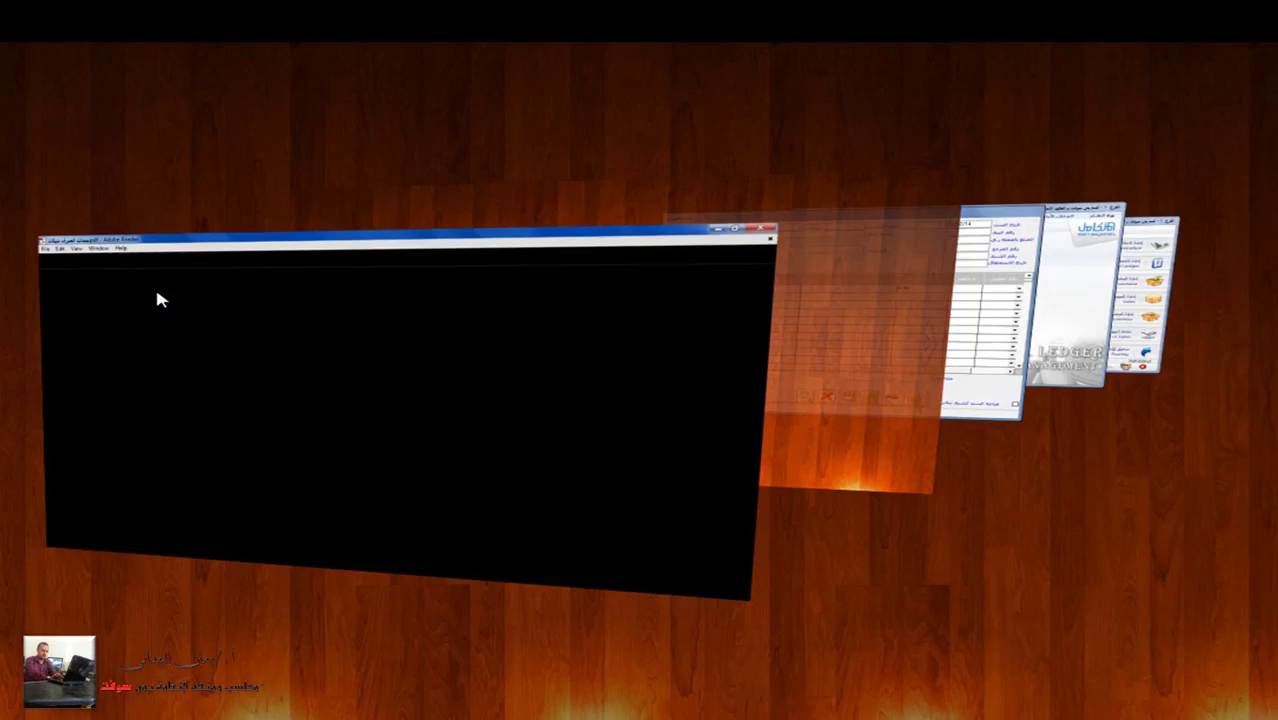
{"action": "left_click", "coordinate": [160, 300]}
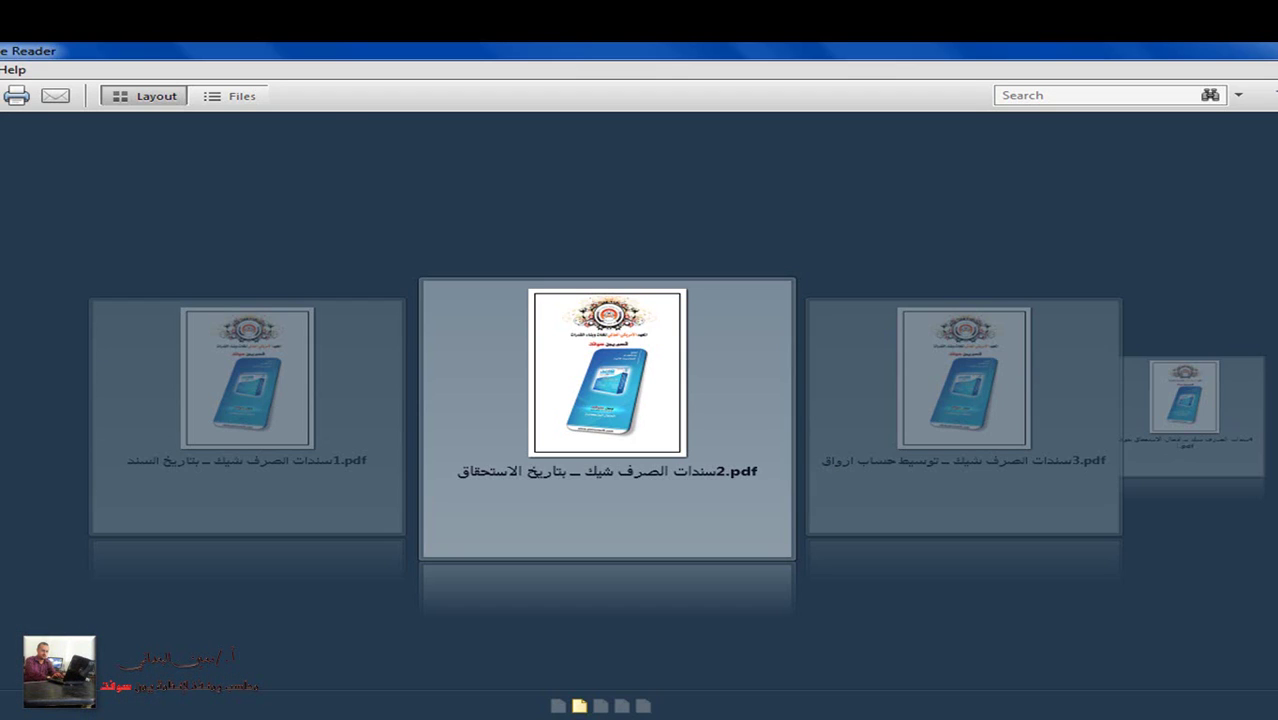
Step: Browse the portfolio to its last item and open "استخدامات سندات الصرف ــ شيك.pdf"
{"action": "key", "text": "Left"}
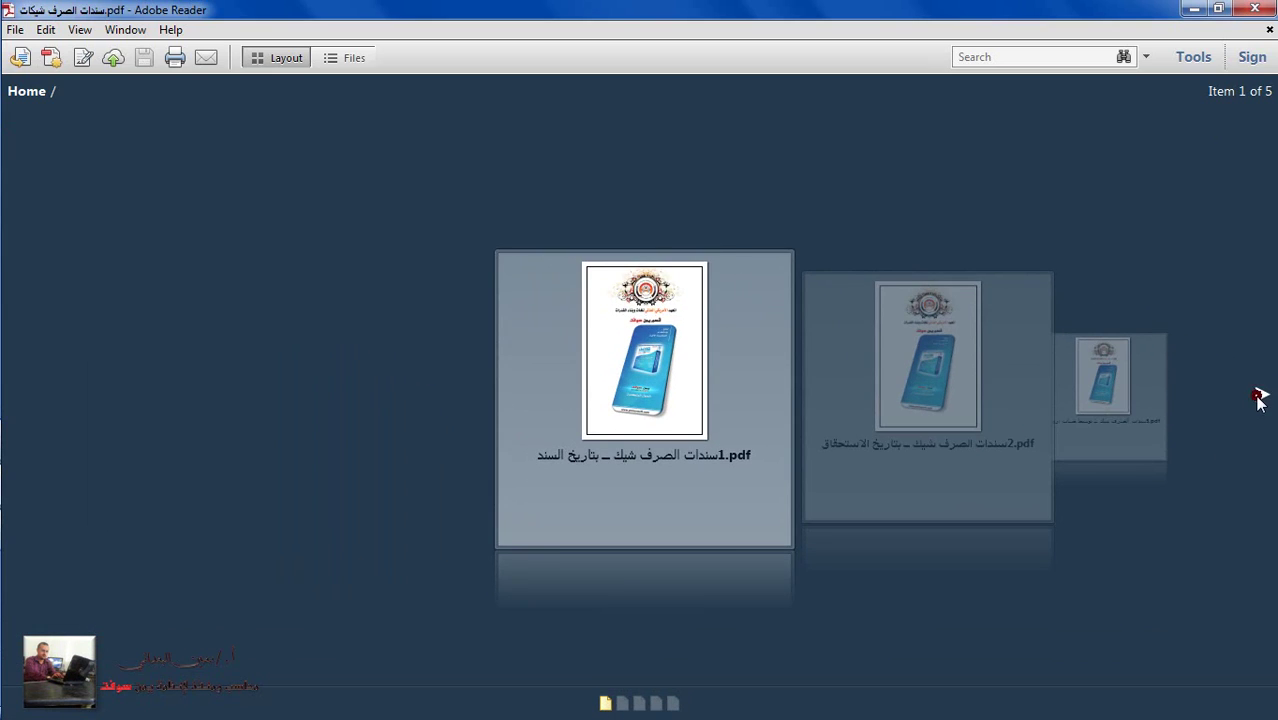
{"action": "left_click", "coordinate": [1258, 396]}
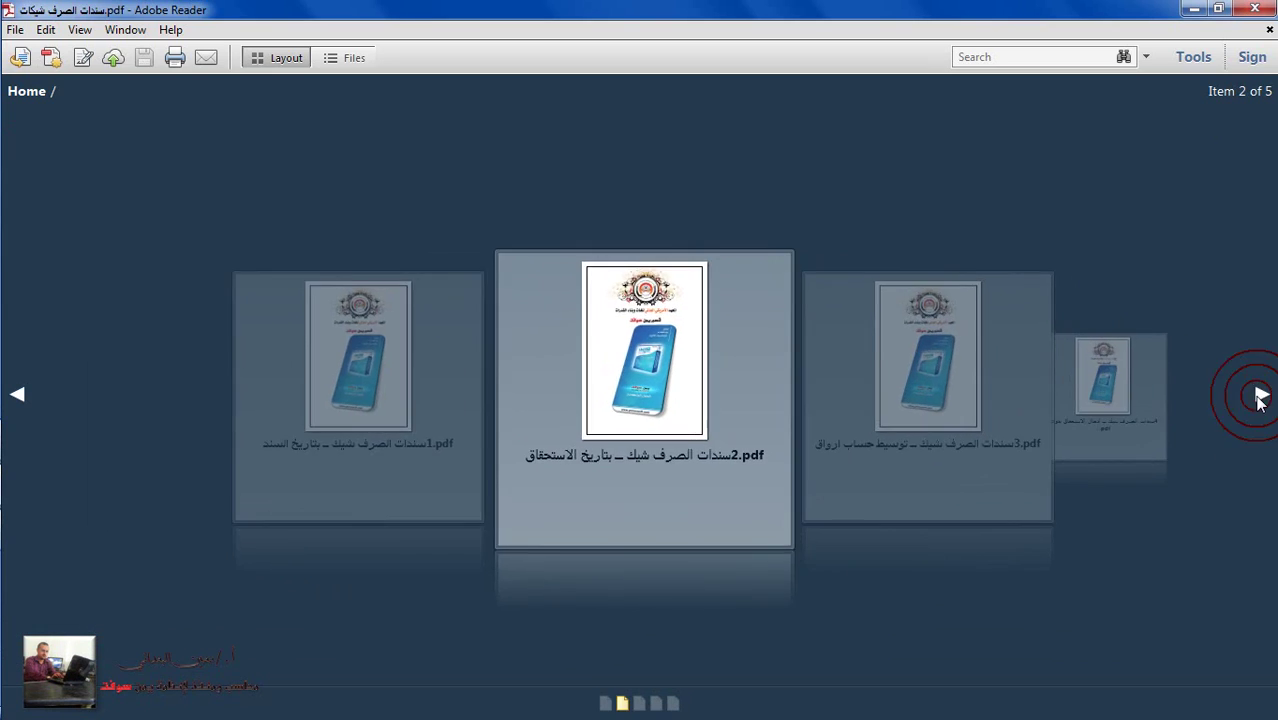
{"action": "left_click", "coordinate": [1258, 396]}
{"action": "left_click", "coordinate": [1258, 396]}
{"action": "left_click", "coordinate": [1258, 396]}
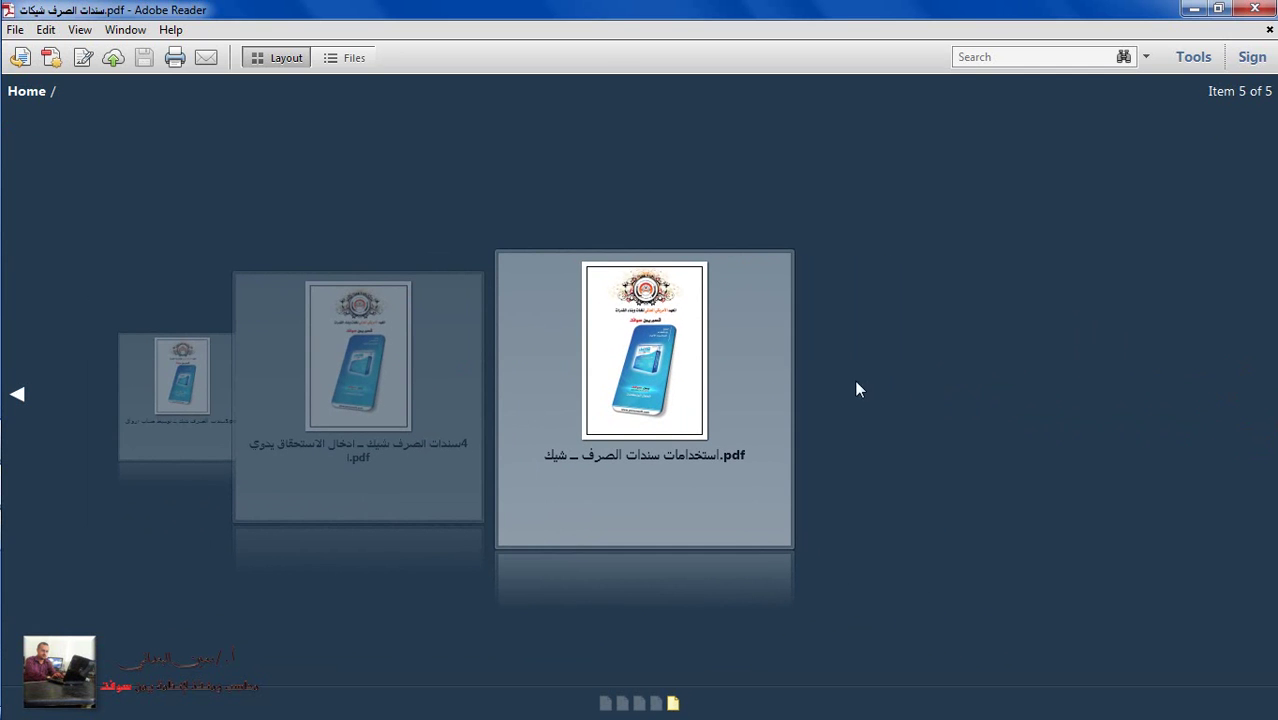
{"action": "double_click", "coordinate": [697, 374]}
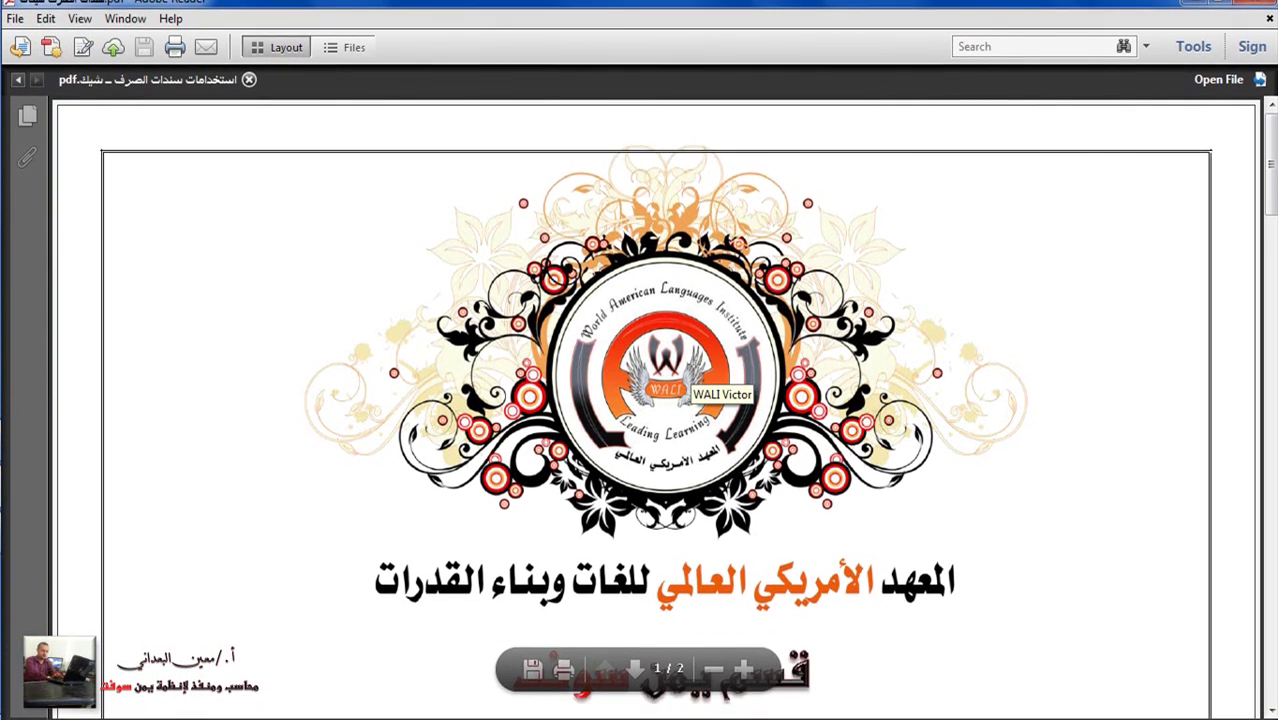
Step: Read the list of uses for the cheque payment voucher screen on page 2 of the document
{"action": "scroll", "coordinate": [774, 396], "scroll_direction": "down", "scroll_amount": 3}
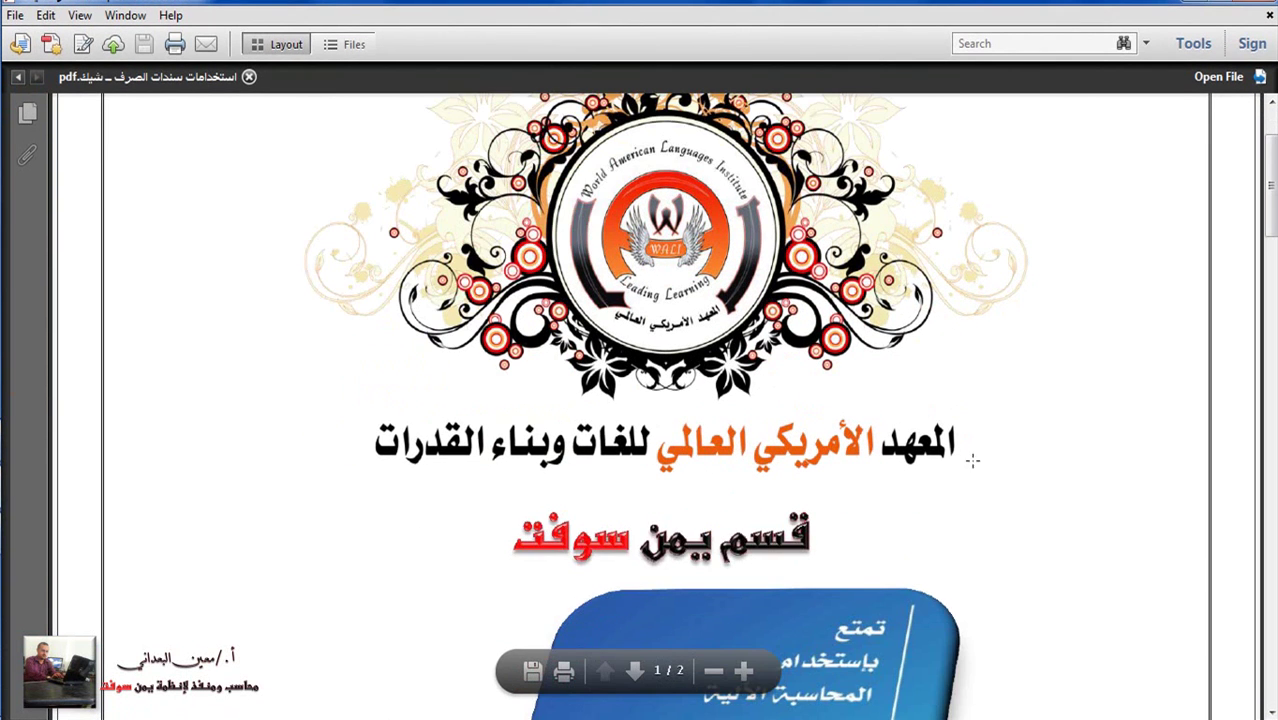
{"action": "scroll", "coordinate": [808, 490], "scroll_direction": "down", "scroll_amount": 5}
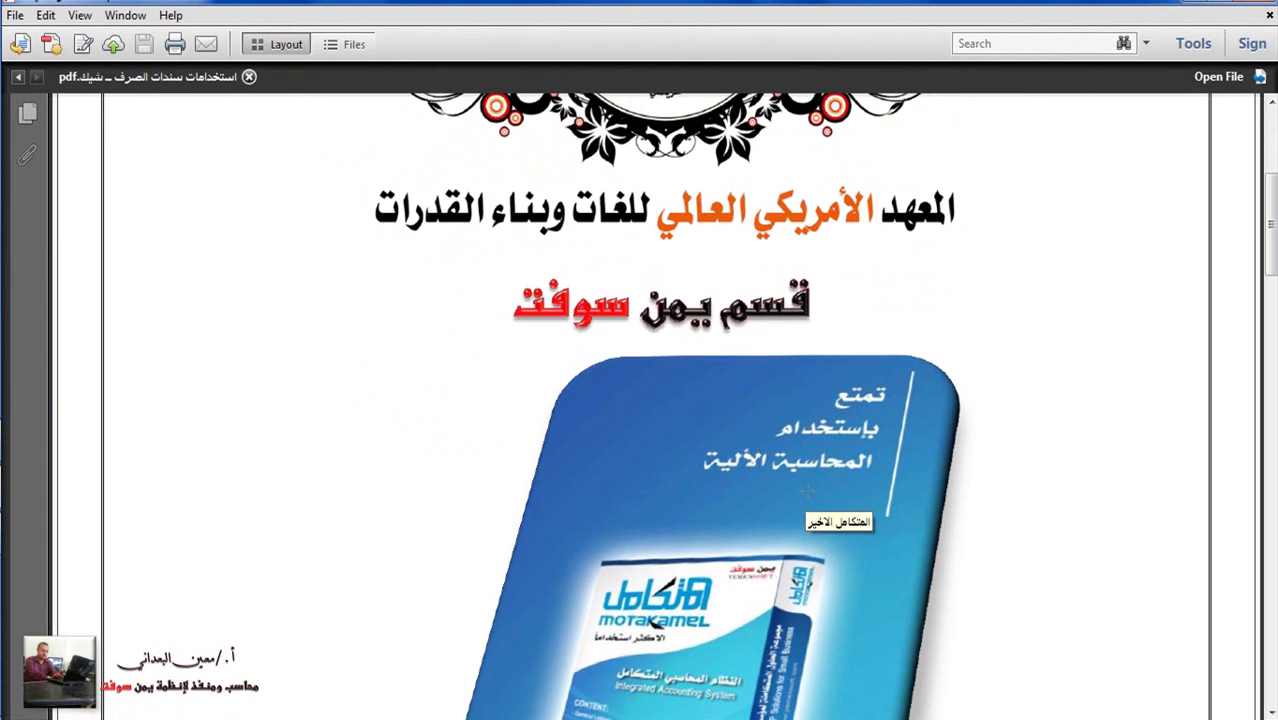
{"action": "key", "text": "ctrl+minus"}
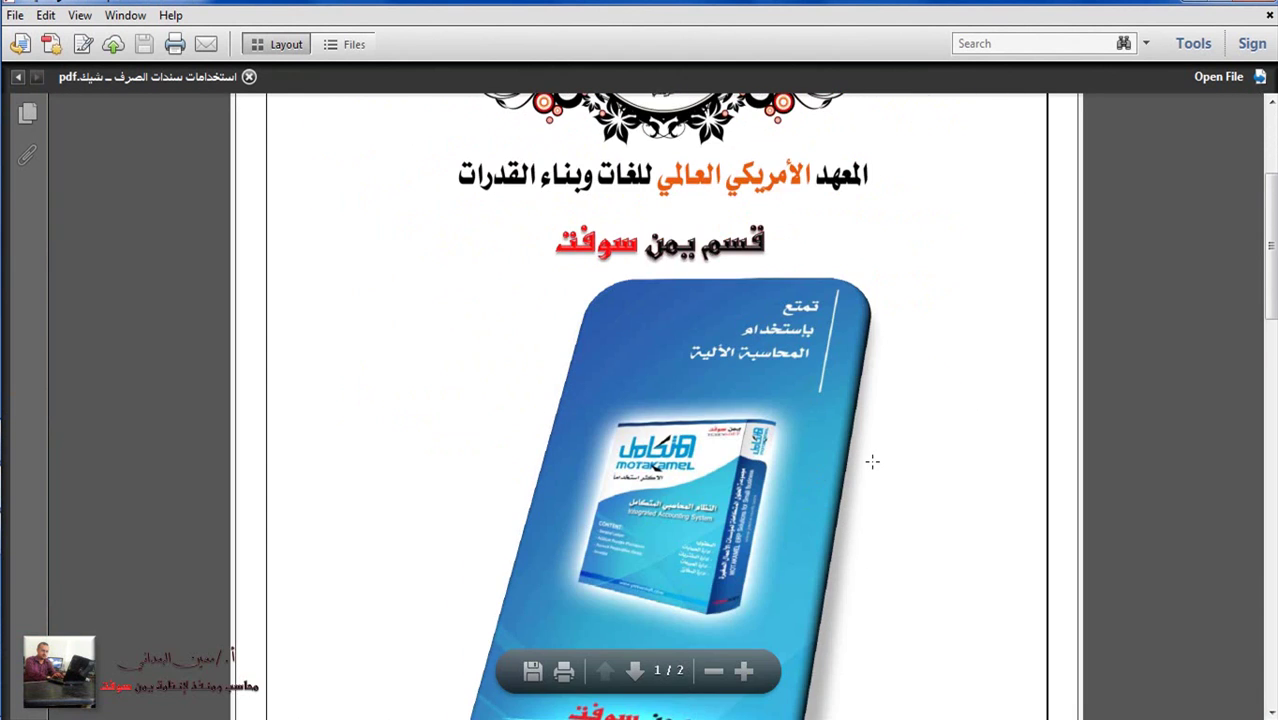
{"action": "scroll", "coordinate": [865, 461], "scroll_direction": "down", "scroll_amount": 15}
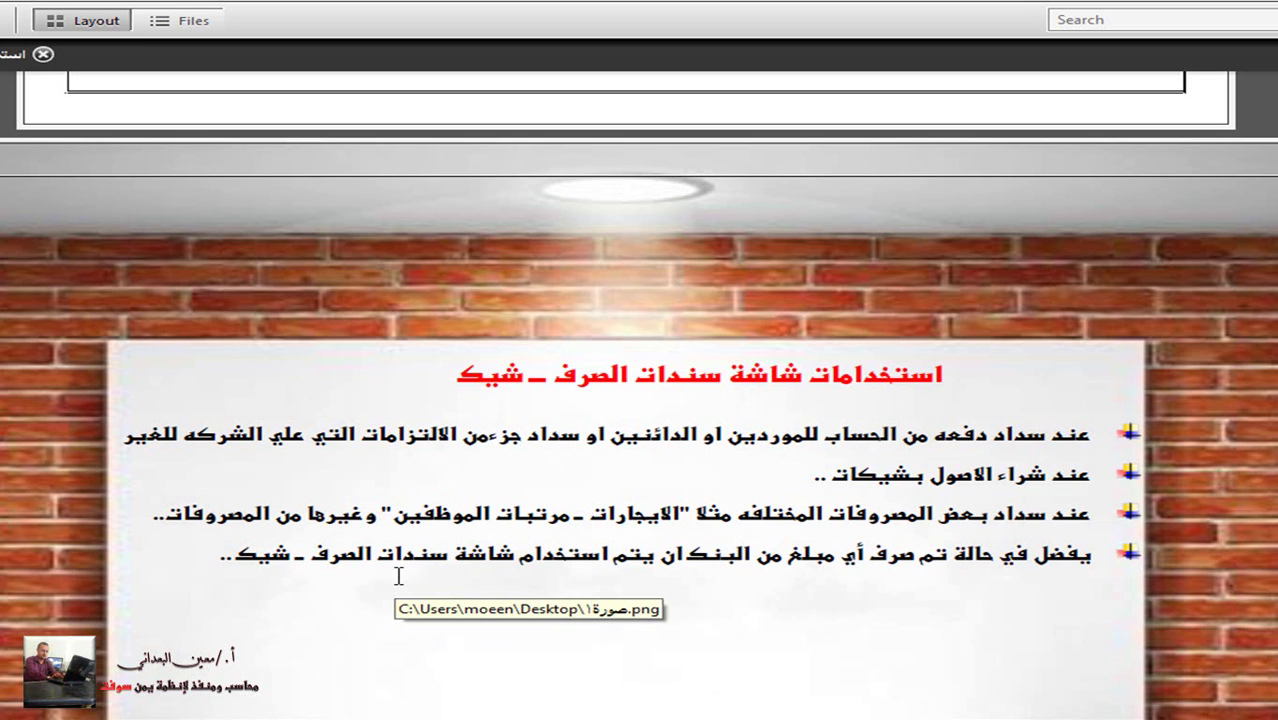
Step: View the payment voucher form briefly and return to the PDF portfolio in Adobe Reader
{"action": "key", "text": "super+Tab"}
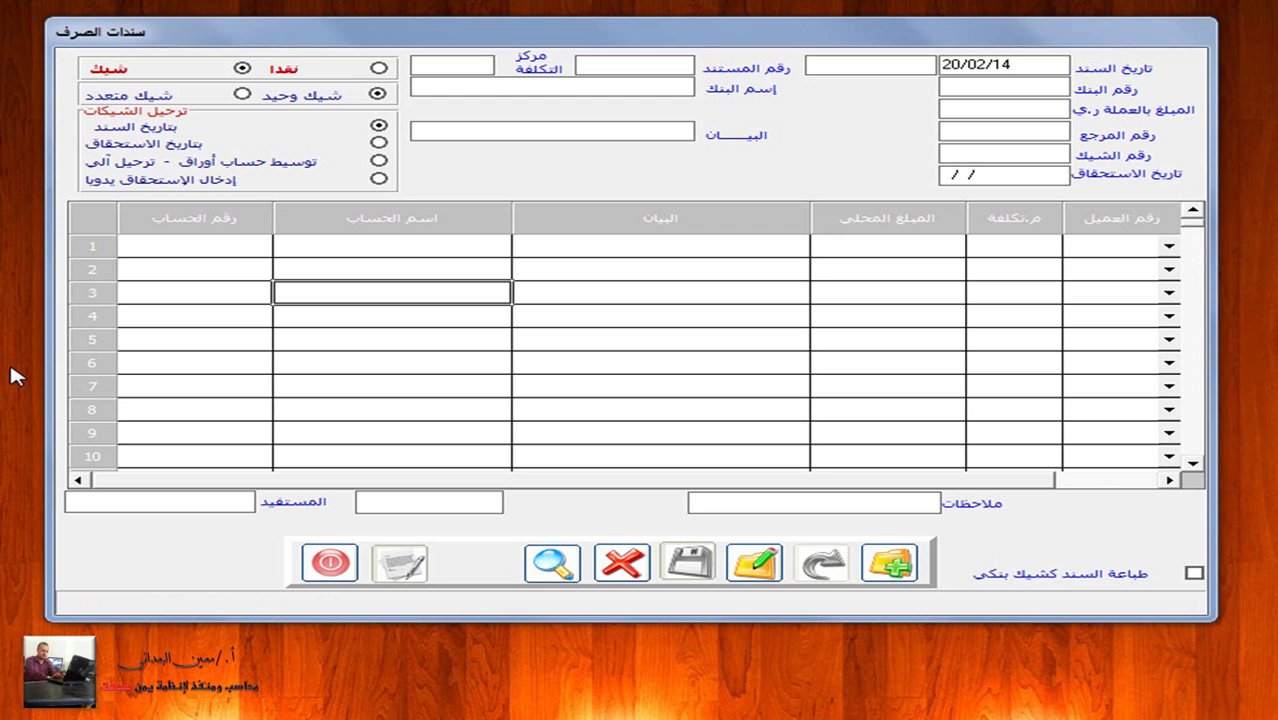
{"action": "key", "text": "super+Tab"}
{"action": "key", "text": "super+Tab"}
{"action": "key", "text": "super+Tab"}
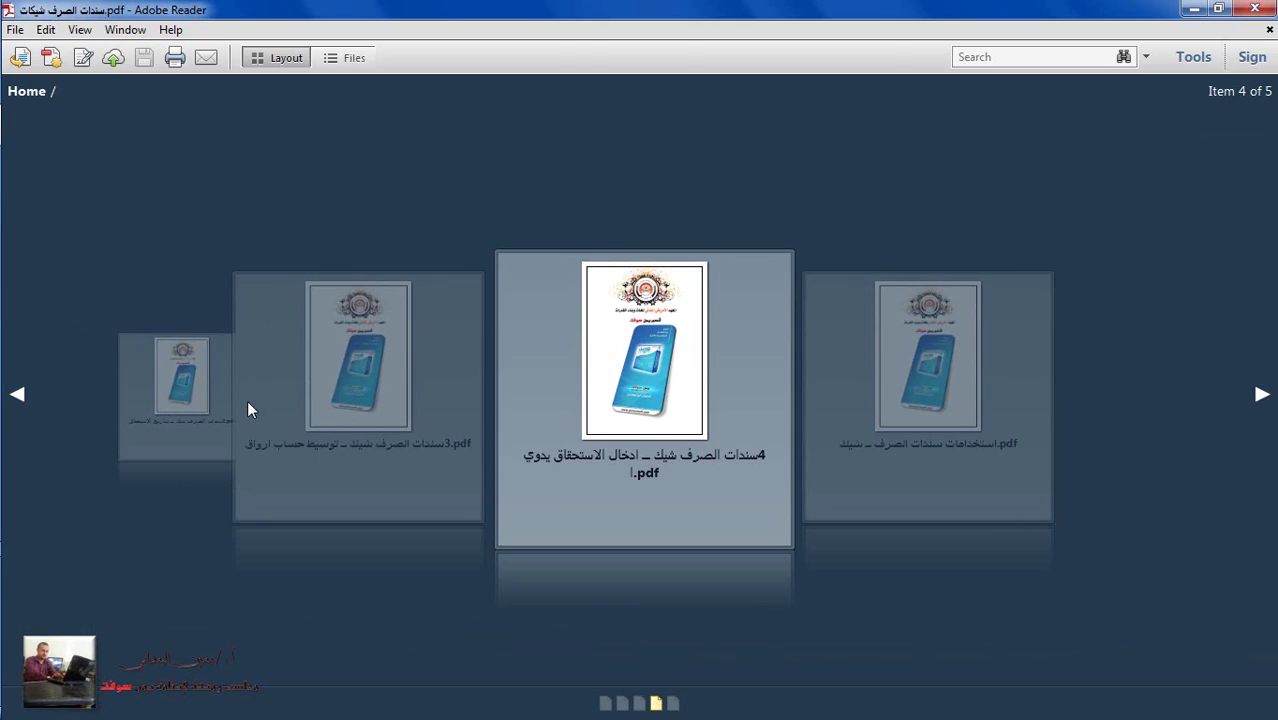
Step: Browse the portfolio back to its first item and open "1سندات الصرف شيك ــ بتاريخ السند.pdf"
{"action": "left_click", "coordinate": [1260, 396]}
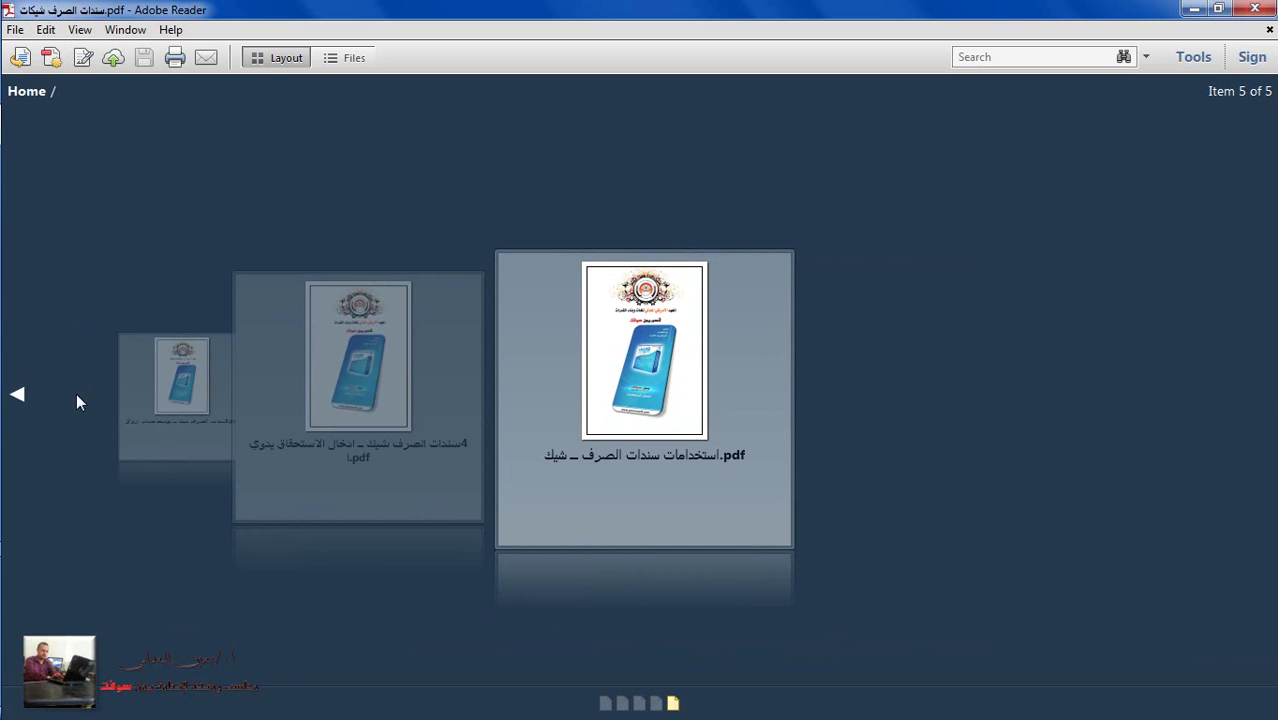
{"action": "left_click", "coordinate": [17, 396]}
{"action": "left_click", "coordinate": [17, 396]}
{"action": "left_click", "coordinate": [17, 396]}
{"action": "left_click", "coordinate": [17, 396]}
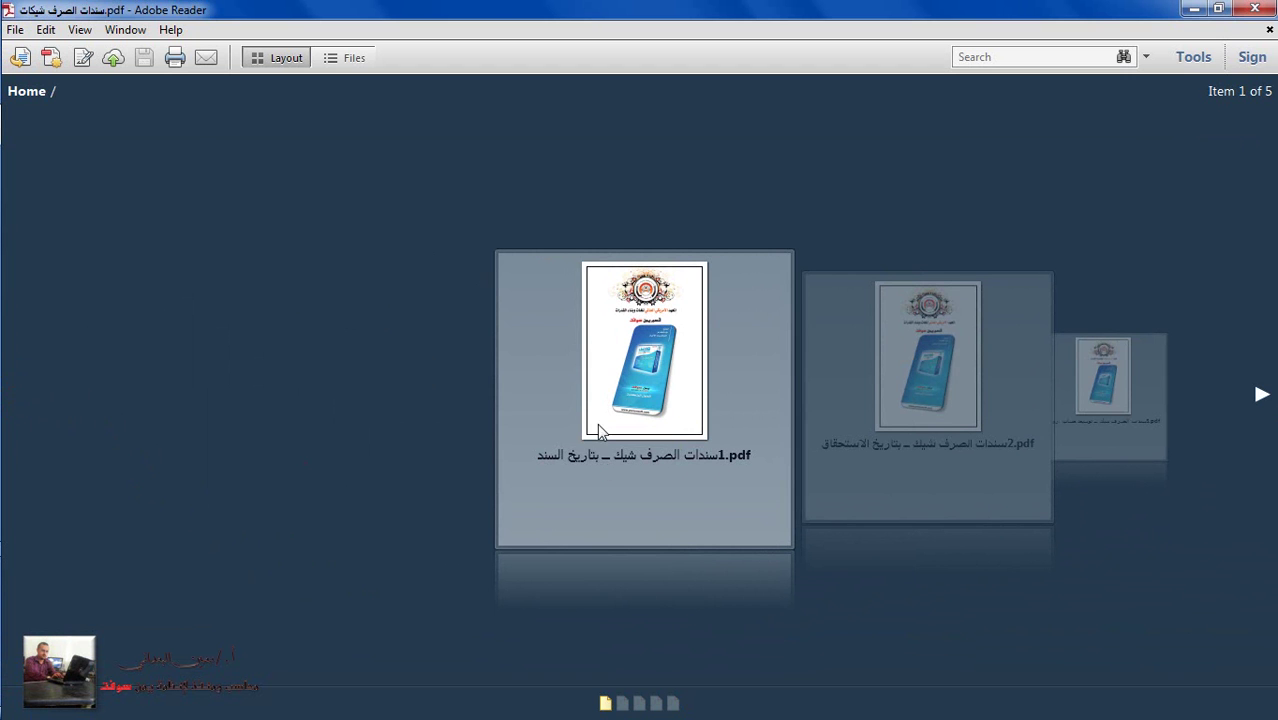
{"action": "double_click", "coordinate": [627, 383]}
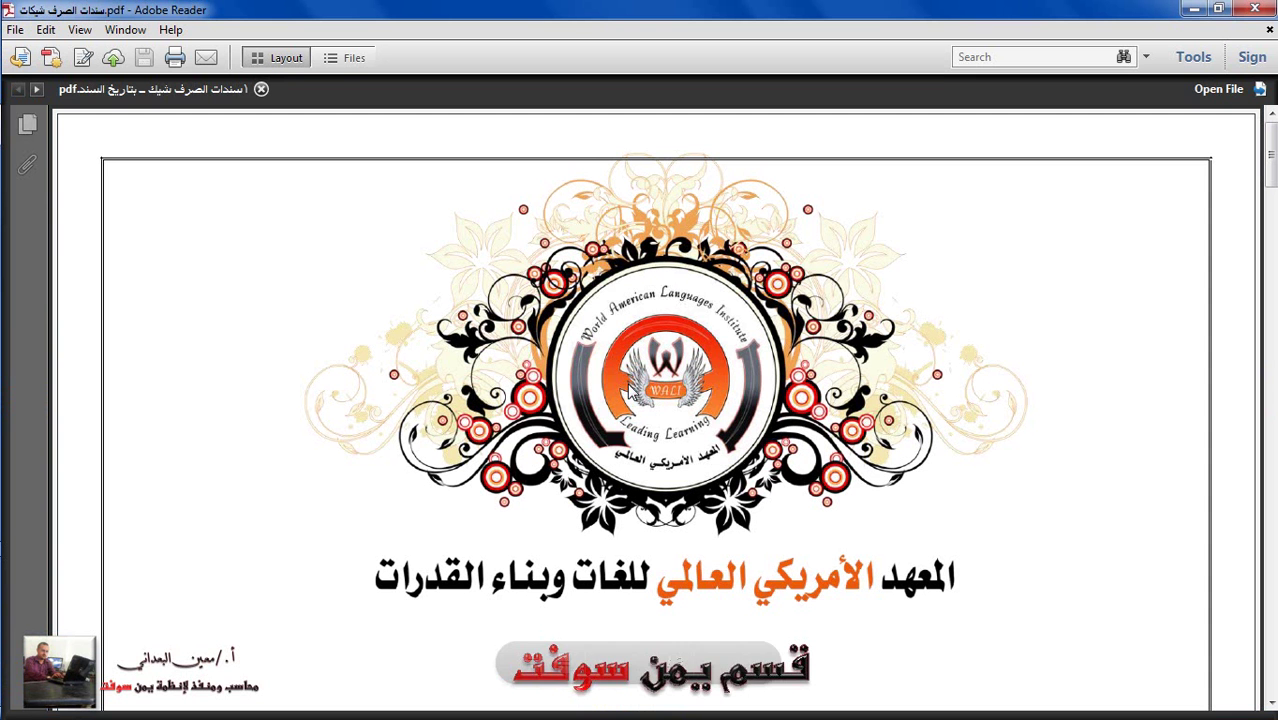
Step: Read the voucher-date cheque exercise on page 2, viewing it in full screen
{"action": "scroll", "coordinate": [674, 413], "scroll_direction": "down", "scroll_amount": 5}
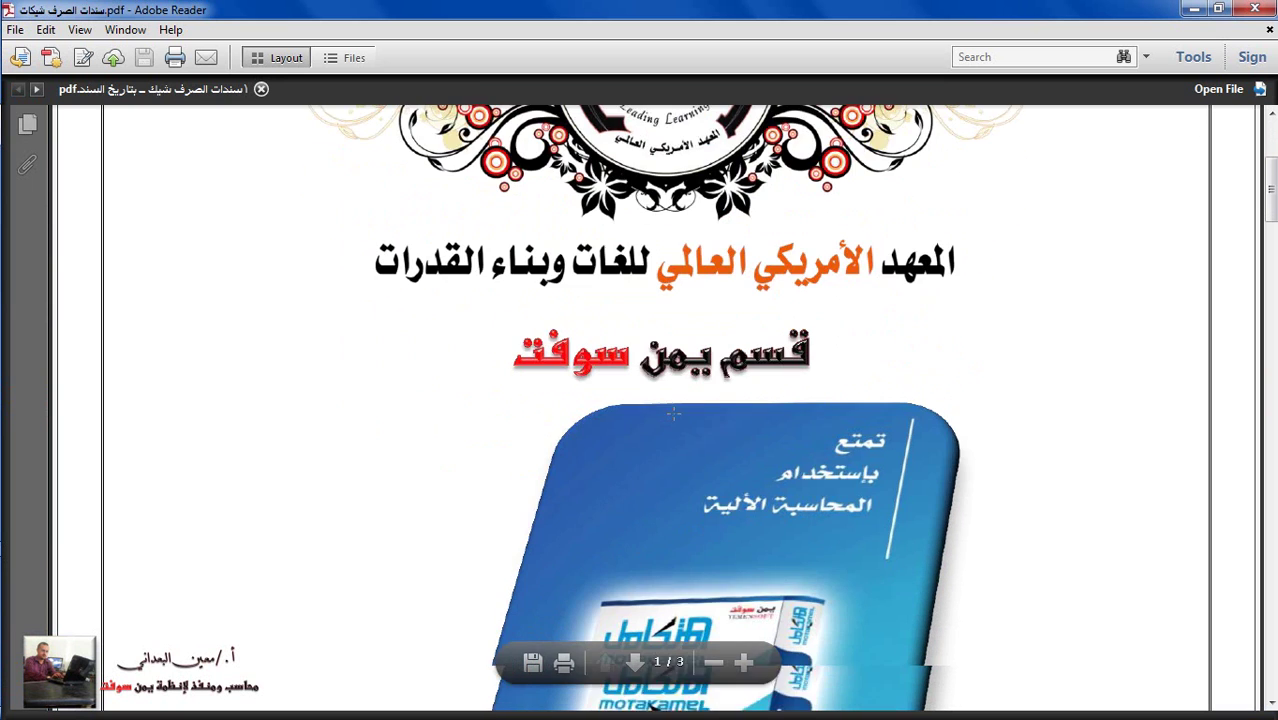
{"action": "scroll", "coordinate": [674, 413], "scroll_direction": "down", "scroll_amount": 6}
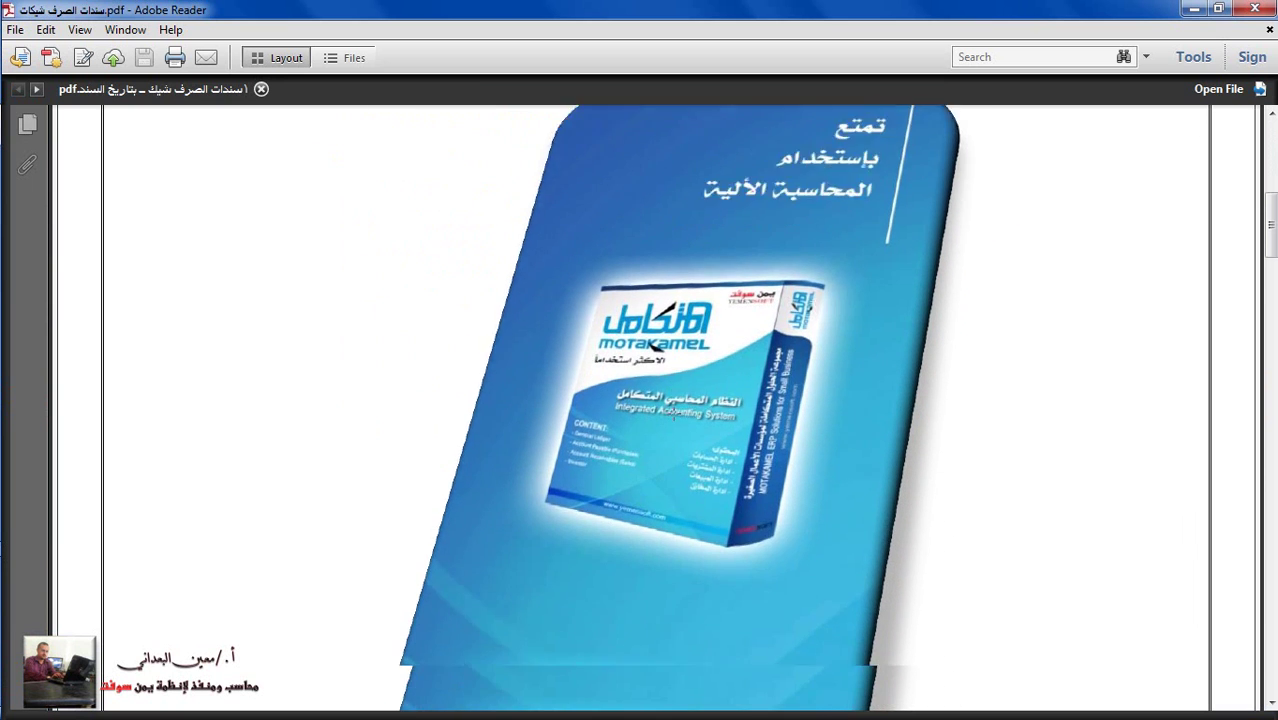
{"action": "scroll", "coordinate": [674, 413], "scroll_direction": "down", "scroll_amount": 12}
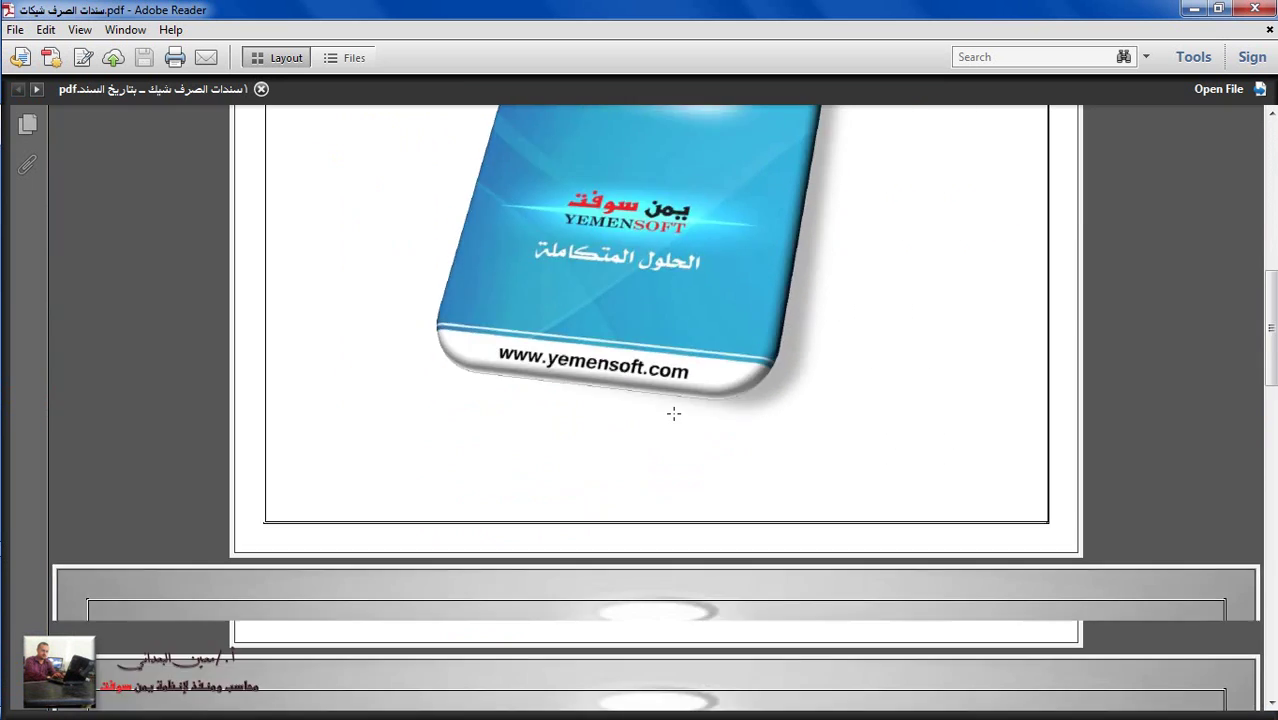
{"action": "scroll", "coordinate": [673, 413], "scroll_direction": "down", "scroll_amount": 5}
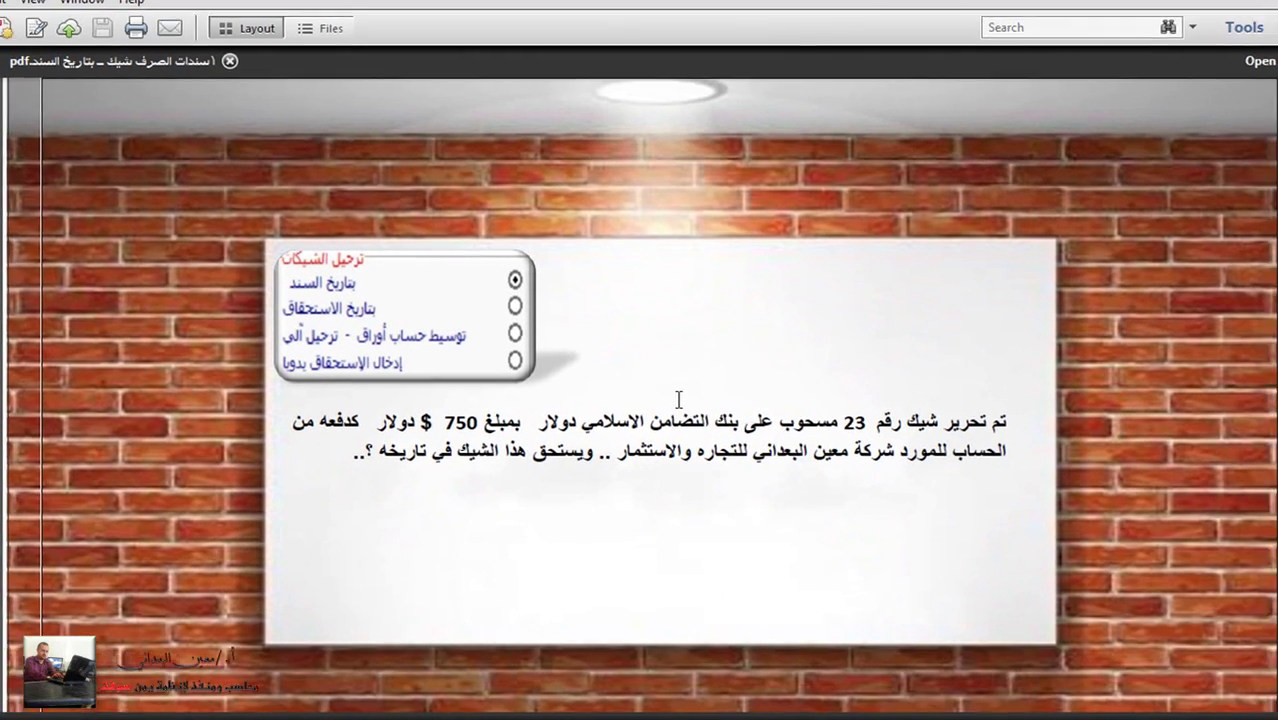
{"action": "key", "text": "ctrl+l"}
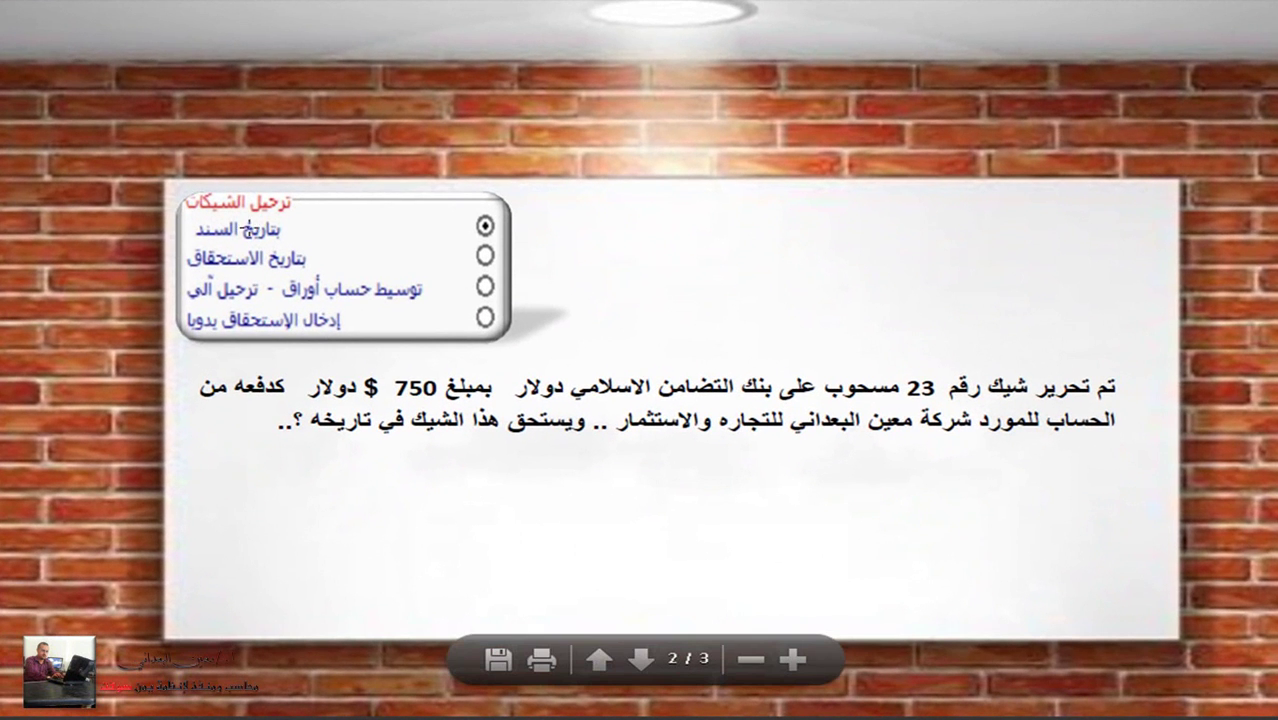
{"action": "key", "text": "Escape"}
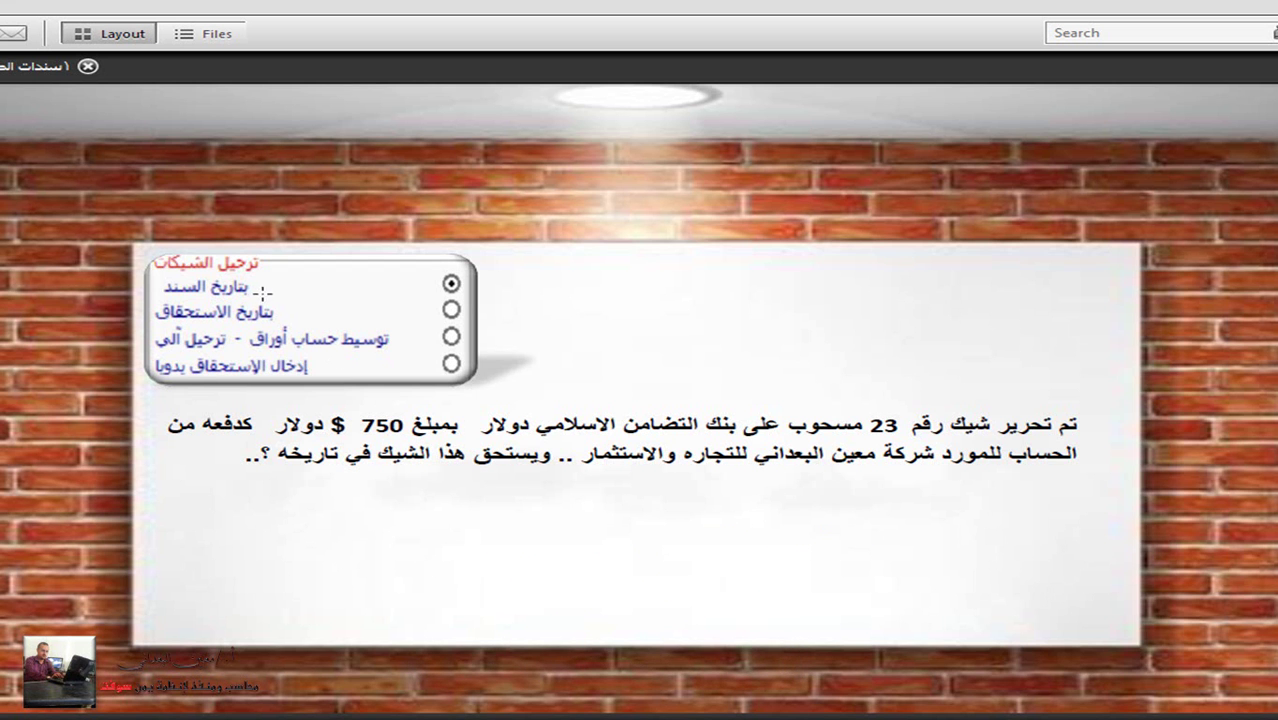
Step: Read the explanation and the automatic accounting entry for the voucher-date case on page 3
{"action": "scroll", "coordinate": [562, 556], "scroll_direction": "down", "scroll_amount": 5}
{"action": "scroll", "coordinate": [562, 556], "scroll_direction": "down", "scroll_amount": 6}
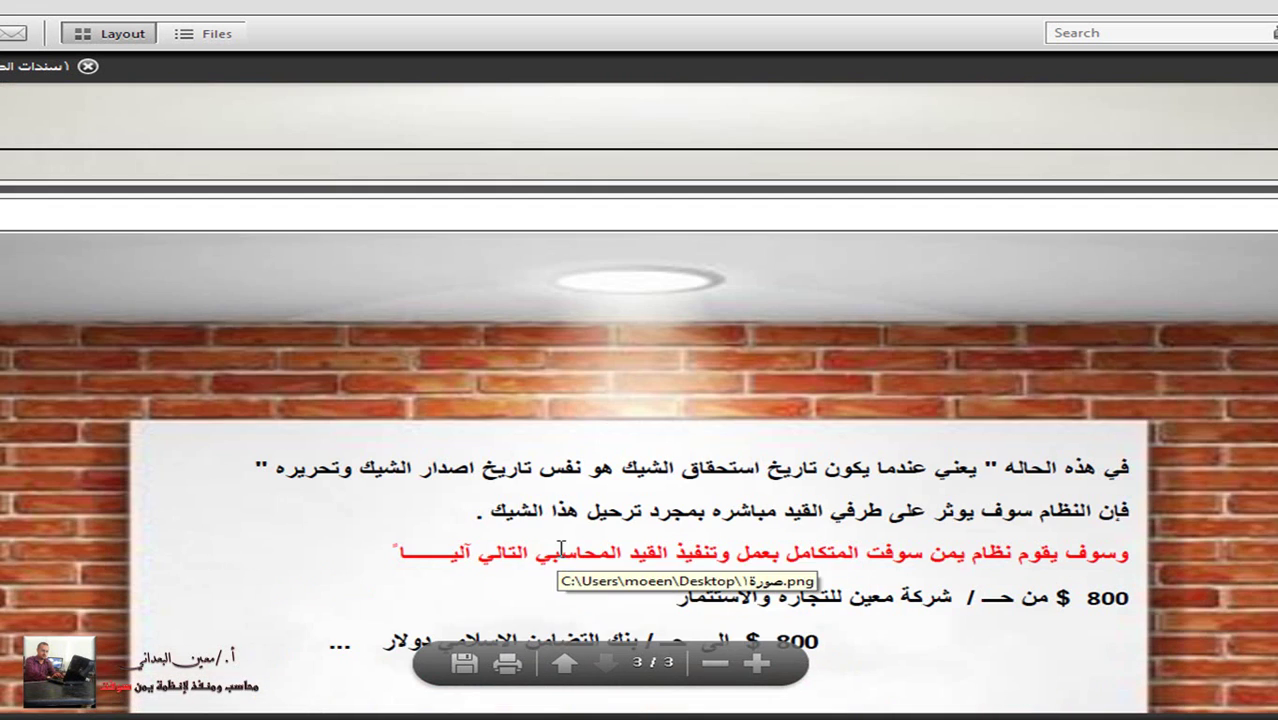
{"action": "scroll", "coordinate": [562, 550], "scroll_direction": "down", "scroll_amount": 1}
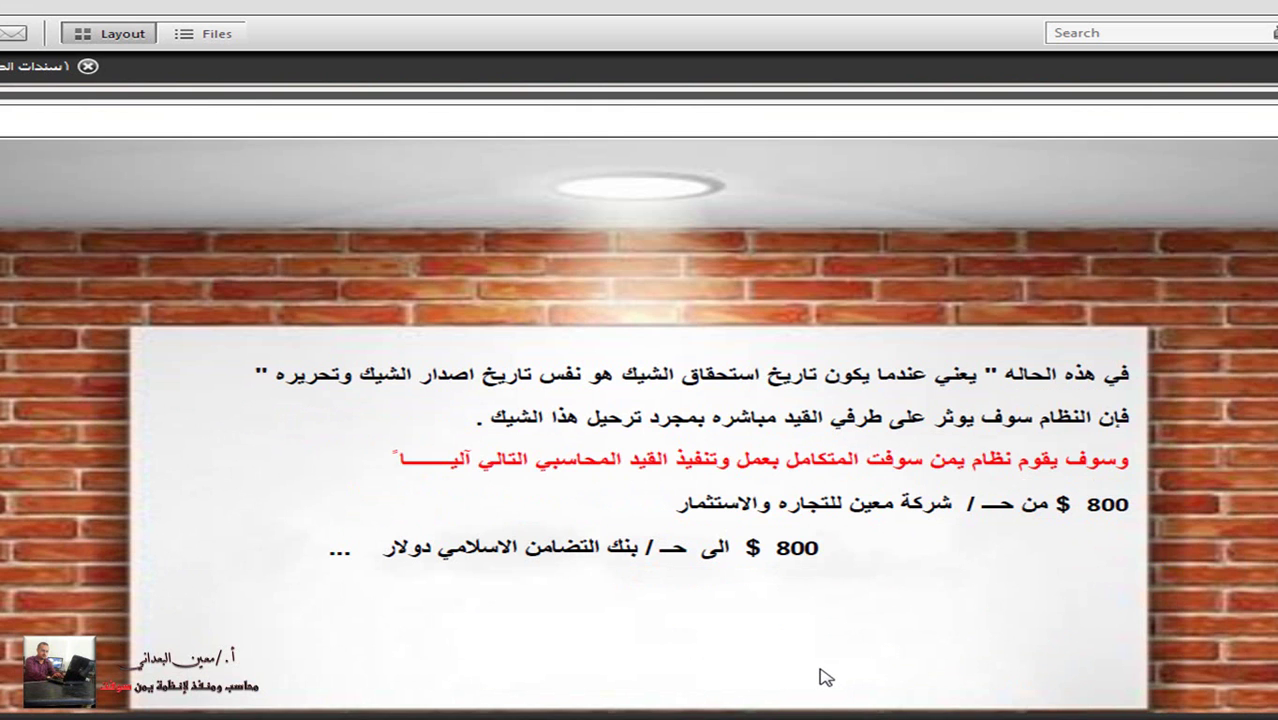
{"action": "mouse_move", "coordinate": [634, 558]}
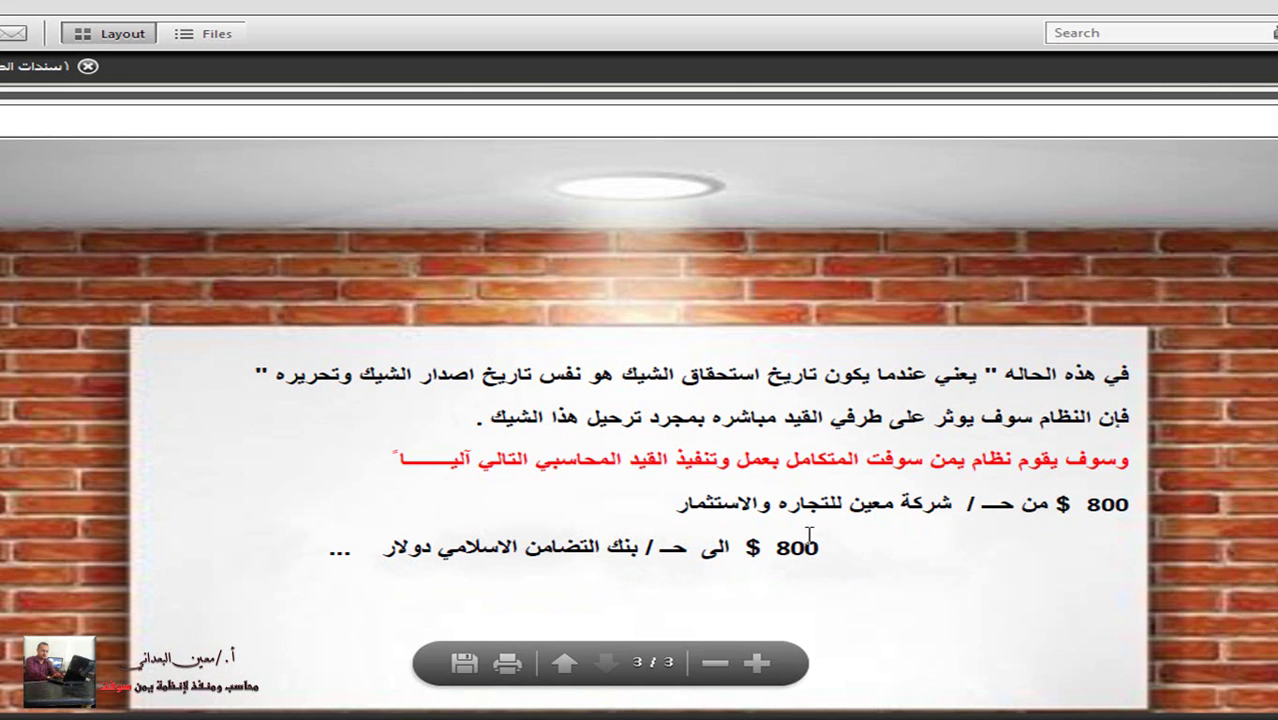
{"action": "scroll", "coordinate": [620, 502], "scroll_direction": "down", "scroll_amount": 1}
{"action": "scroll", "coordinate": [620, 502], "scroll_direction": "down", "scroll_amount": 1}
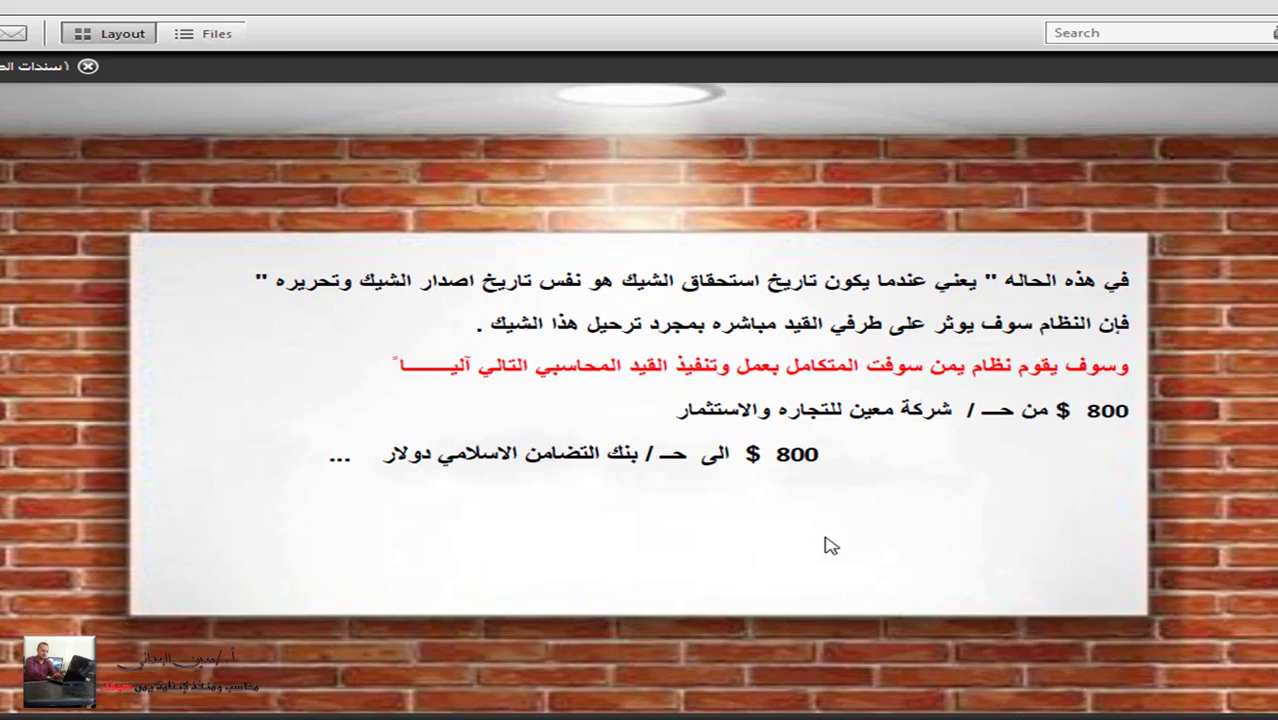
Step: Switch to the payment voucher form (سندات الصرف), minimize Adobe Reader and start a new voucher
{"action": "key", "text": "super+Tab"}
{"action": "key", "text": "super+Tab"}
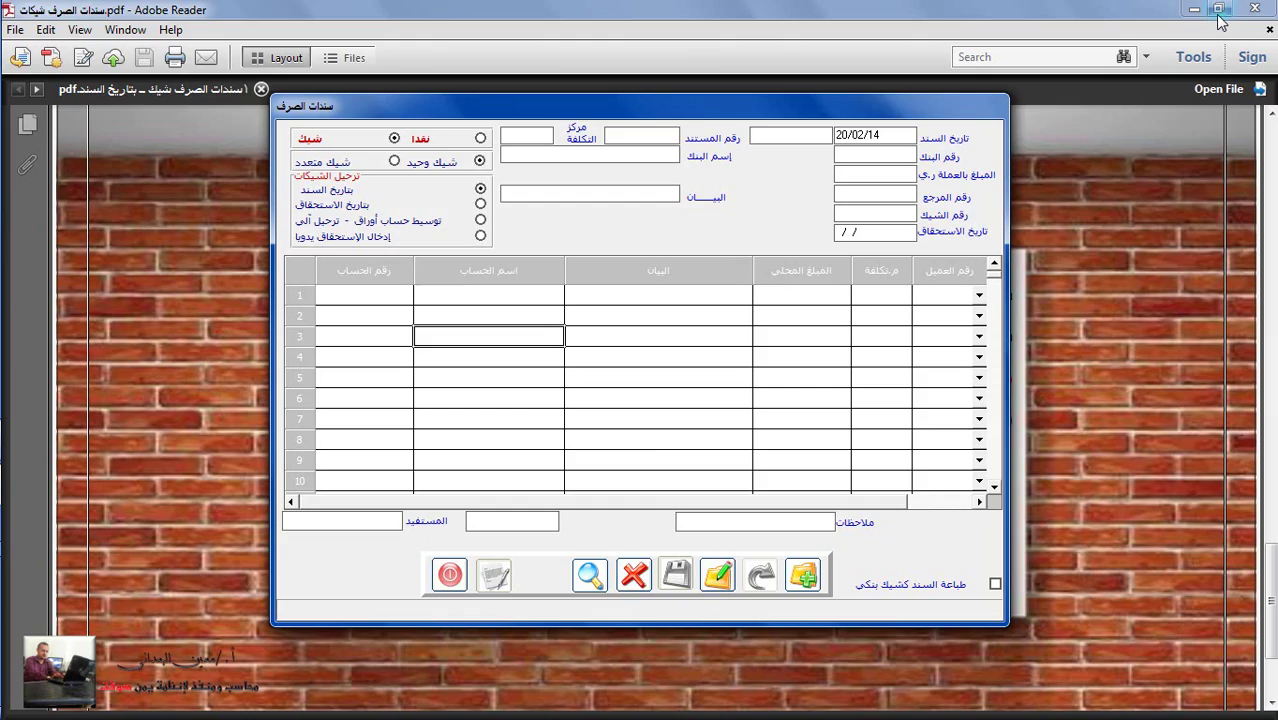
{"action": "left_click", "coordinate": [1194, 9]}
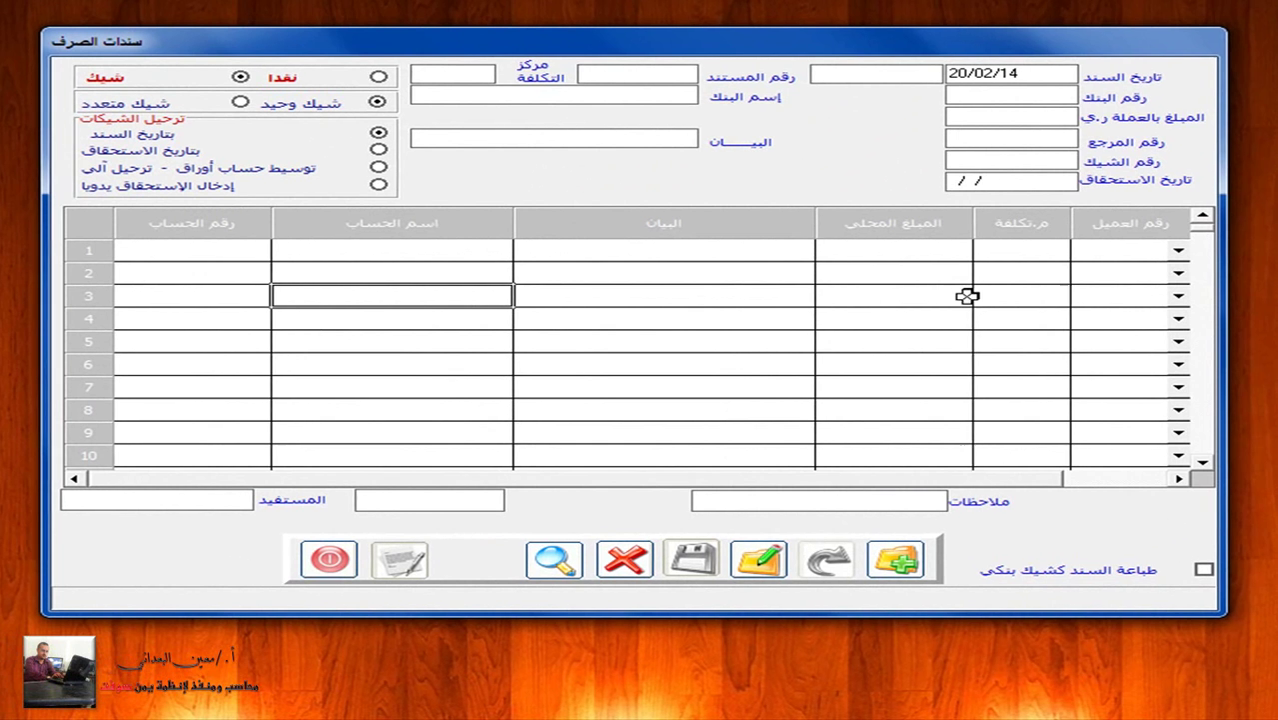
{"action": "left_click", "coordinate": [900, 562]}
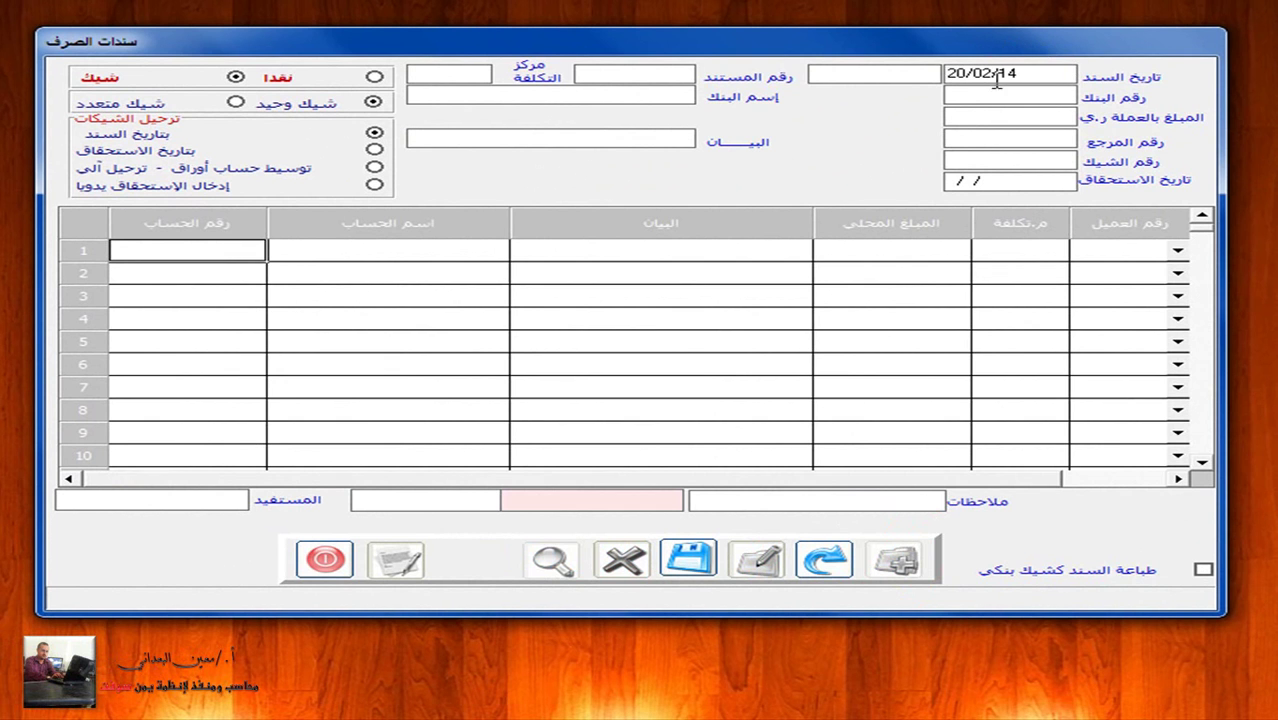
Step: Look up the banks for the voucher's bank number and choose bank 2, بنك التضامن الاسلامي ـــ دولار
{"action": "left_click", "coordinate": [1050, 94]}
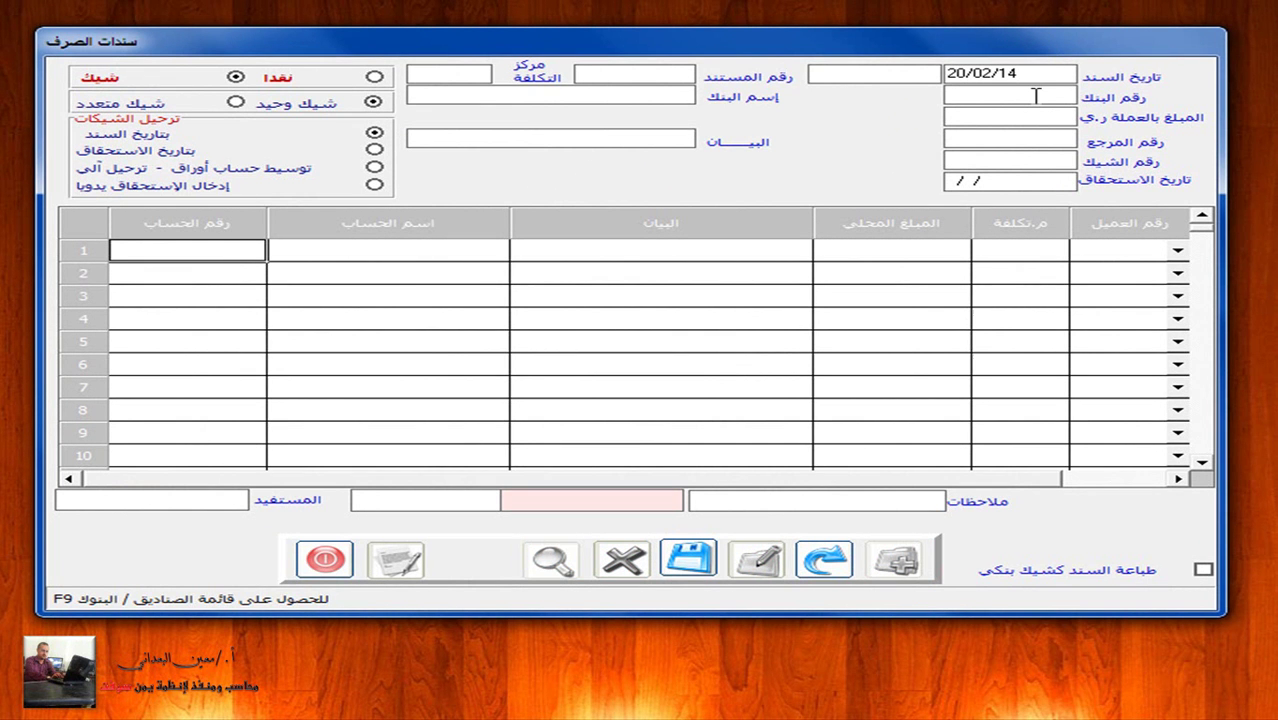
{"action": "key", "text": "F9"}
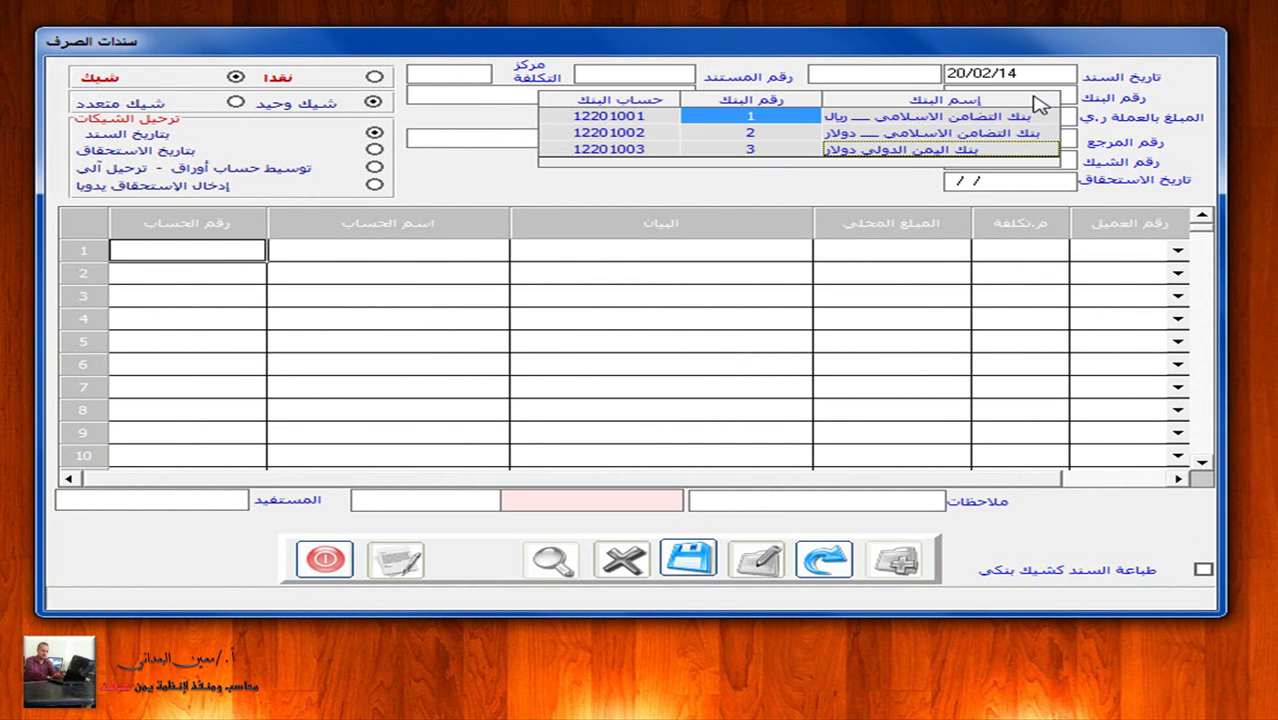
{"action": "double_click", "coordinate": [948, 133]}
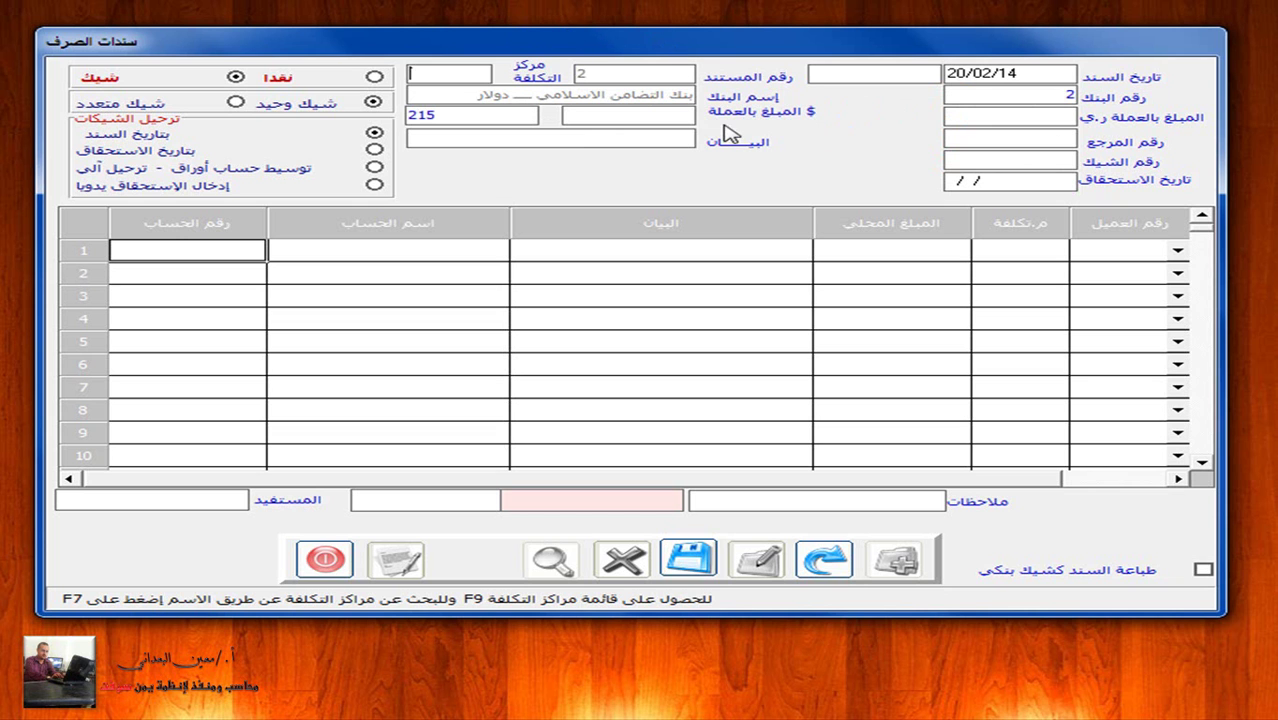
Step: Enter 750 as the voucher's dollar amount and 23 as its cheque number
{"action": "left_click", "coordinate": [652, 114]}
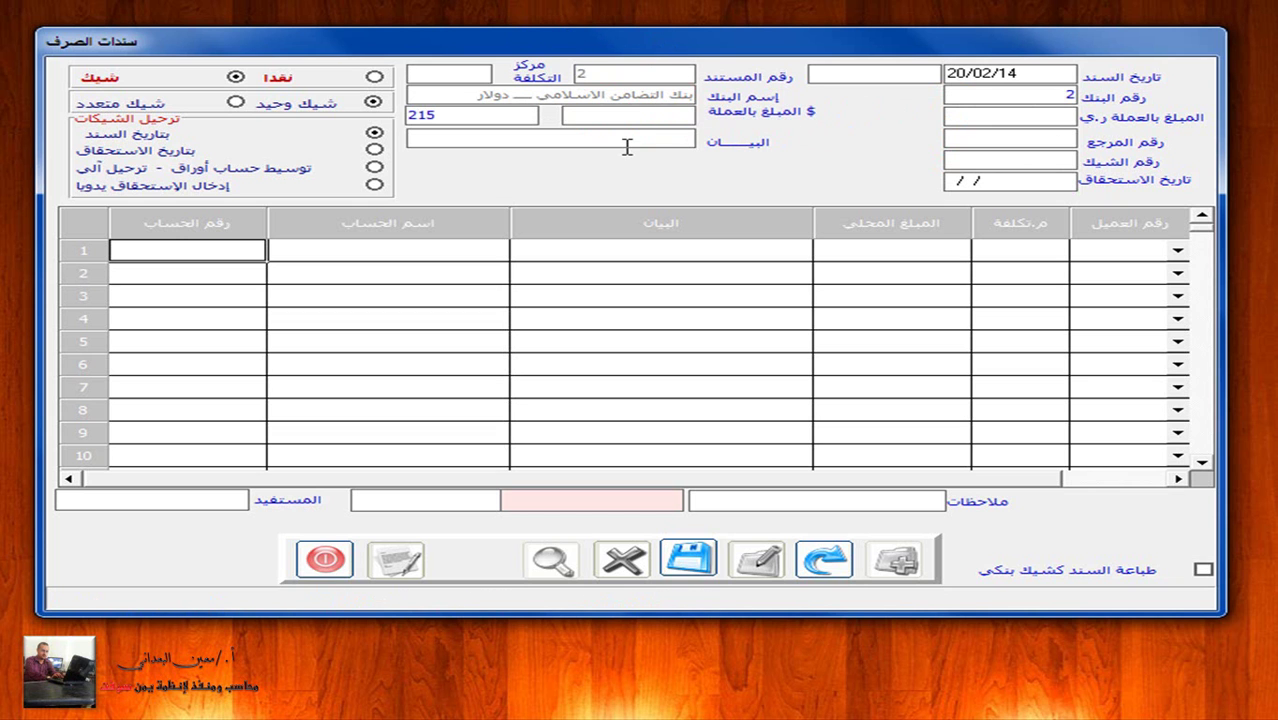
{"action": "type", "text": "750"}
{"action": "key", "text": "Return"}
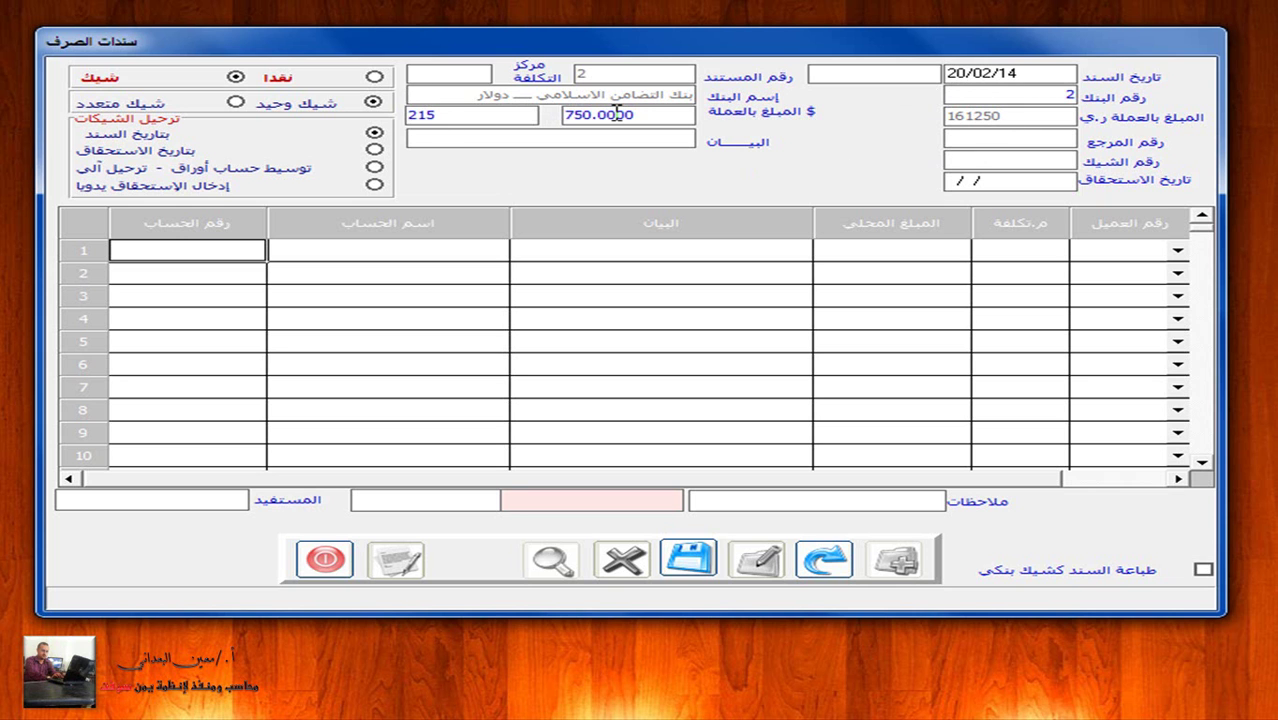
{"action": "left_click", "coordinate": [1003, 160]}
{"action": "type", "text": "23"}
{"action": "key", "text": "Return"}
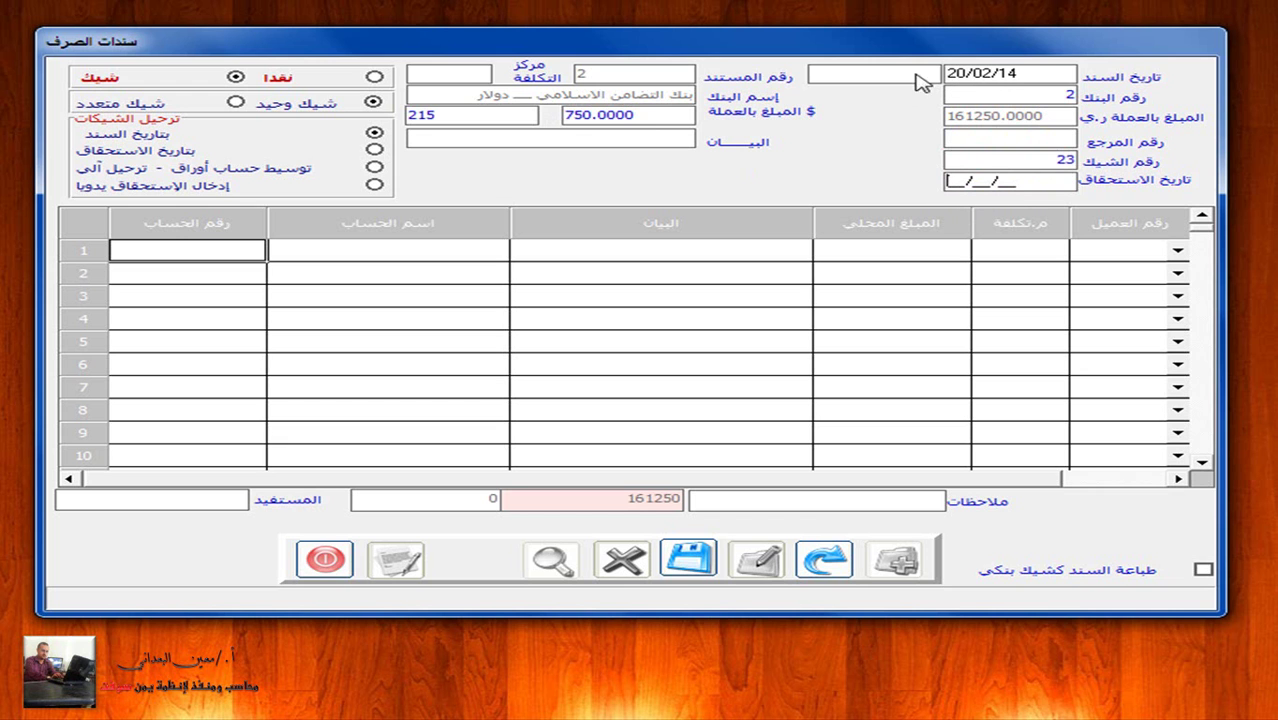
Step: Set the cheque's due date to 20/02/14 and the voucher description to "شركة معين البعداني للتجاره والاستثمار"
{"action": "type", "text": "20"}
{"action": "type", "text": "2014"}
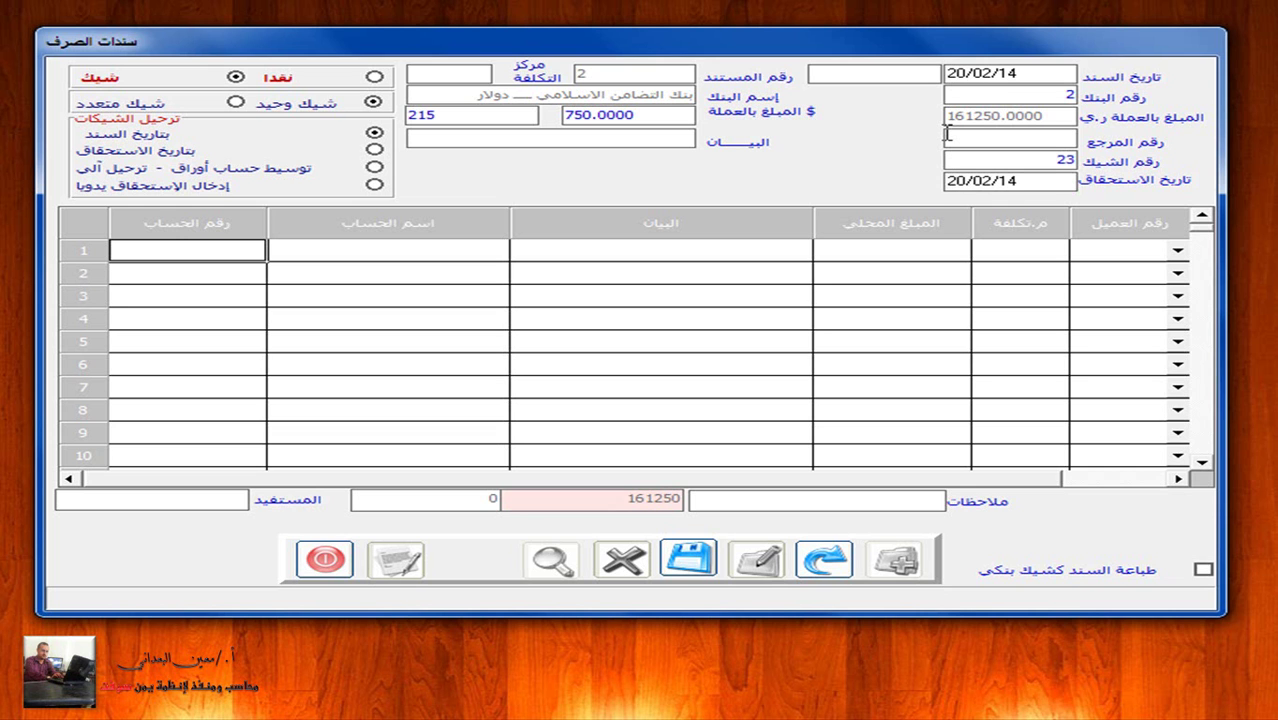
{"action": "left_click", "coordinate": [655, 137]}
{"action": "type", "text": "شركة معين أ"}
{"action": "type", "text": "لبعداني للتجاره والاستثمار"}
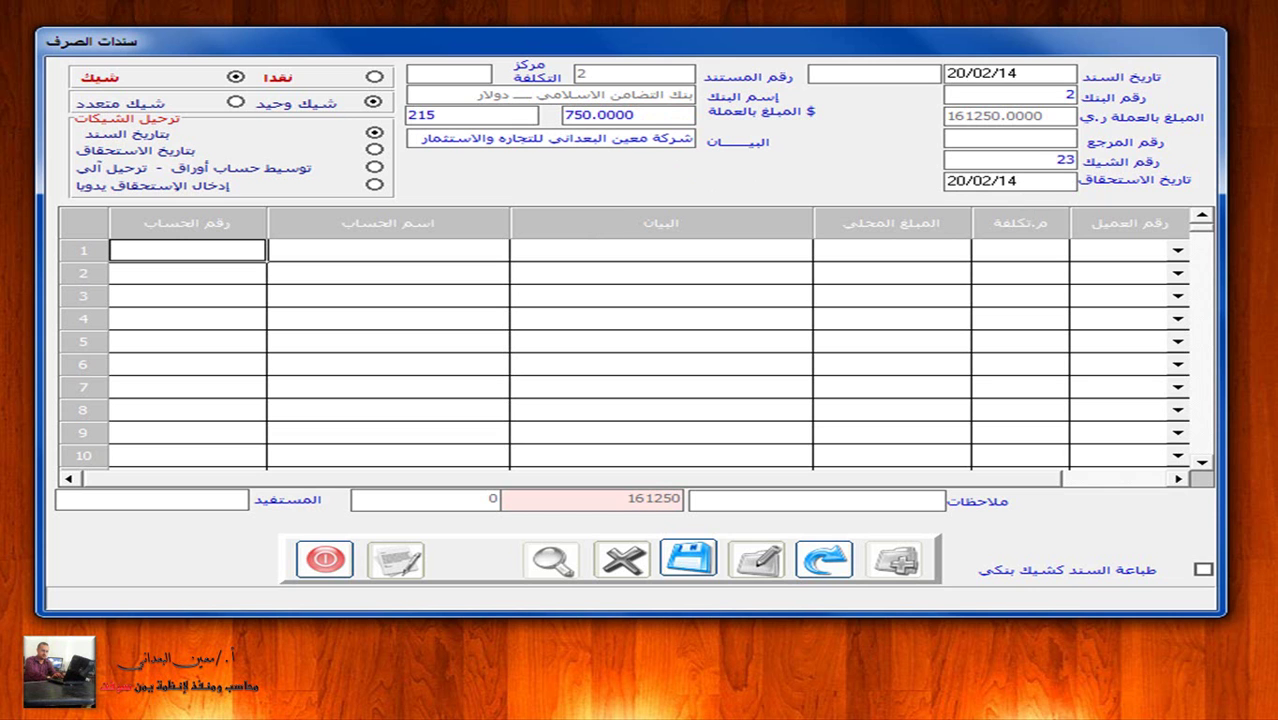
Step: Browse the full accounts list from row 1's account number for the dollar account شركة معين للتجاره والاستثمار, and close the list
{"action": "left_click", "coordinate": [348, 250]}
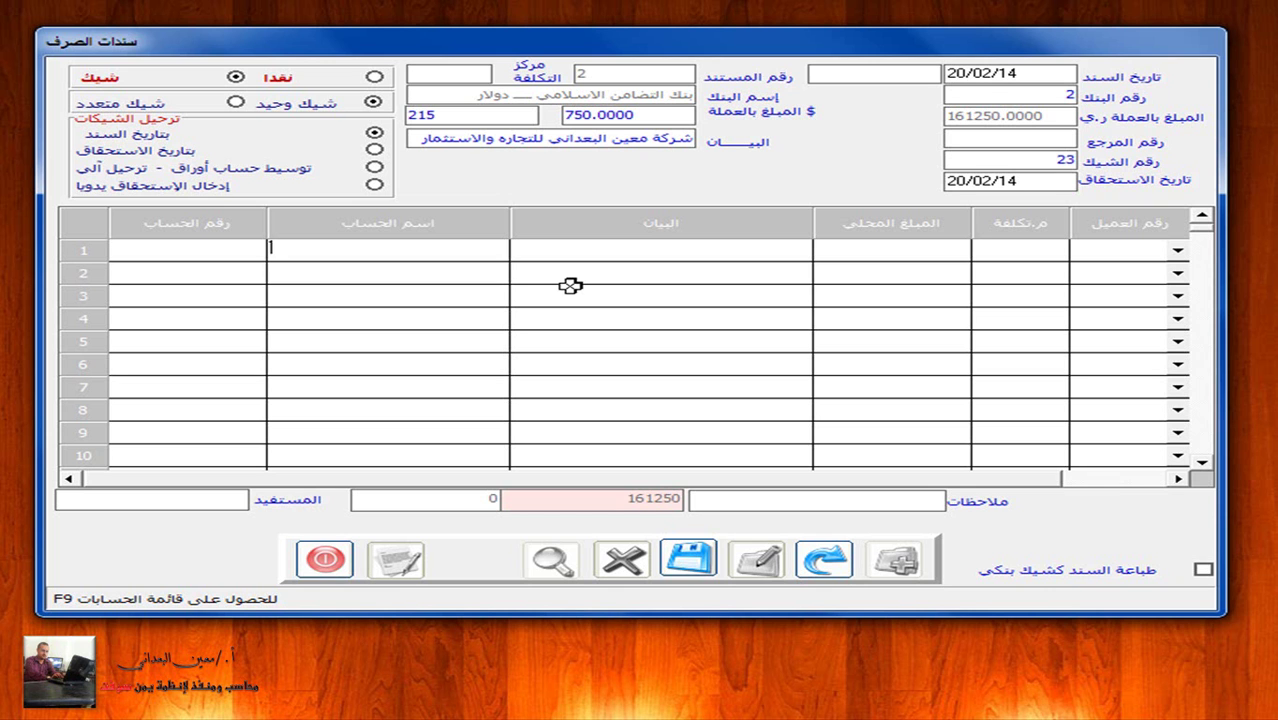
{"action": "left_click", "coordinate": [218, 249]}
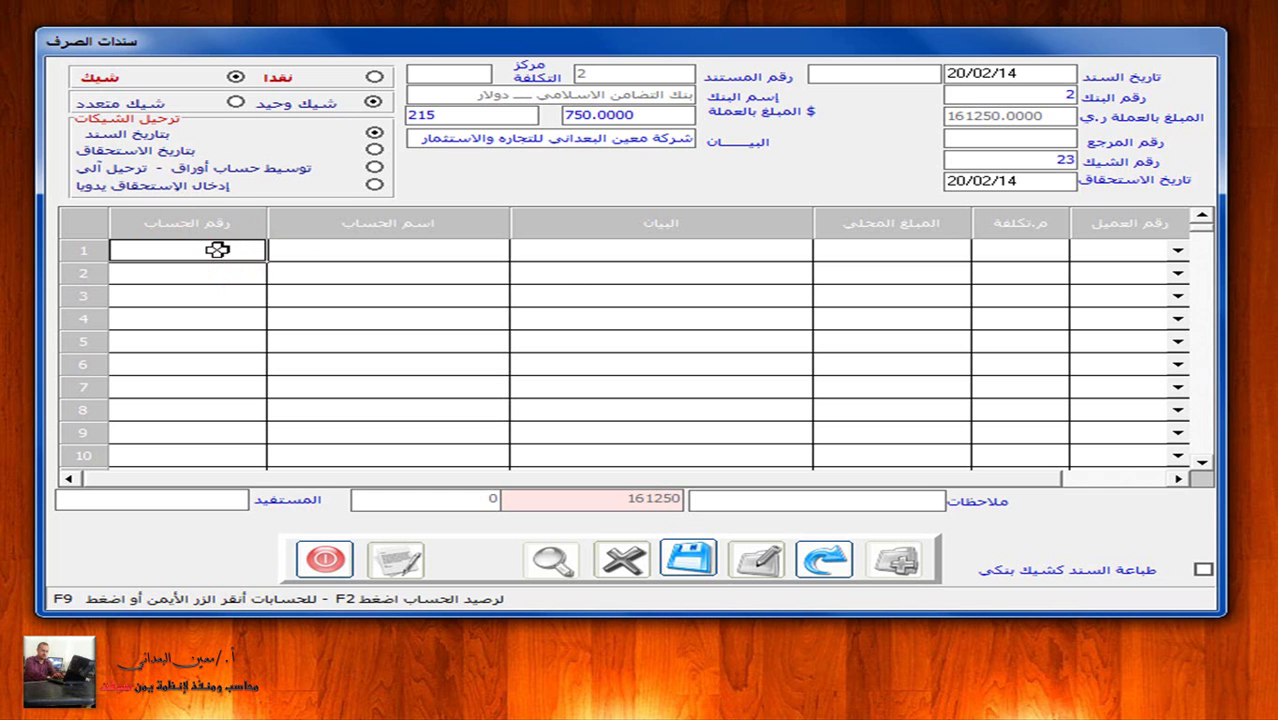
{"action": "left_click", "coordinate": [218, 249]}
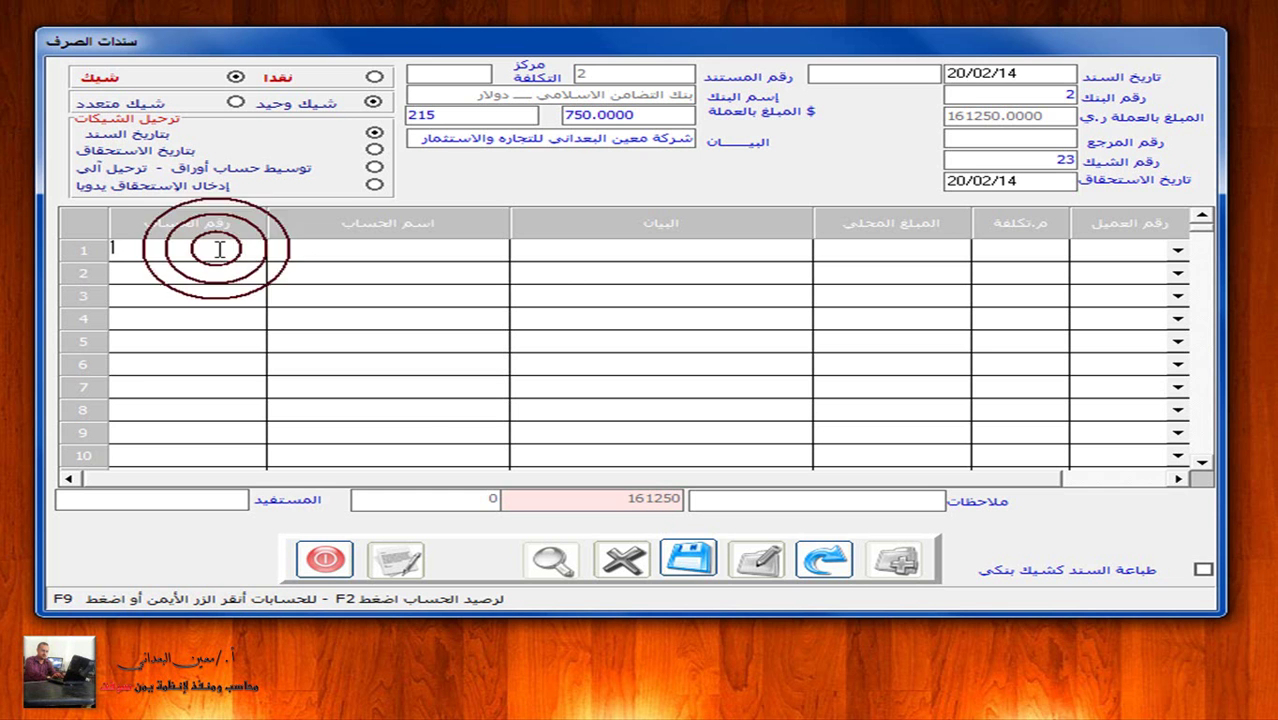
{"action": "right_click", "coordinate": [218, 249]}
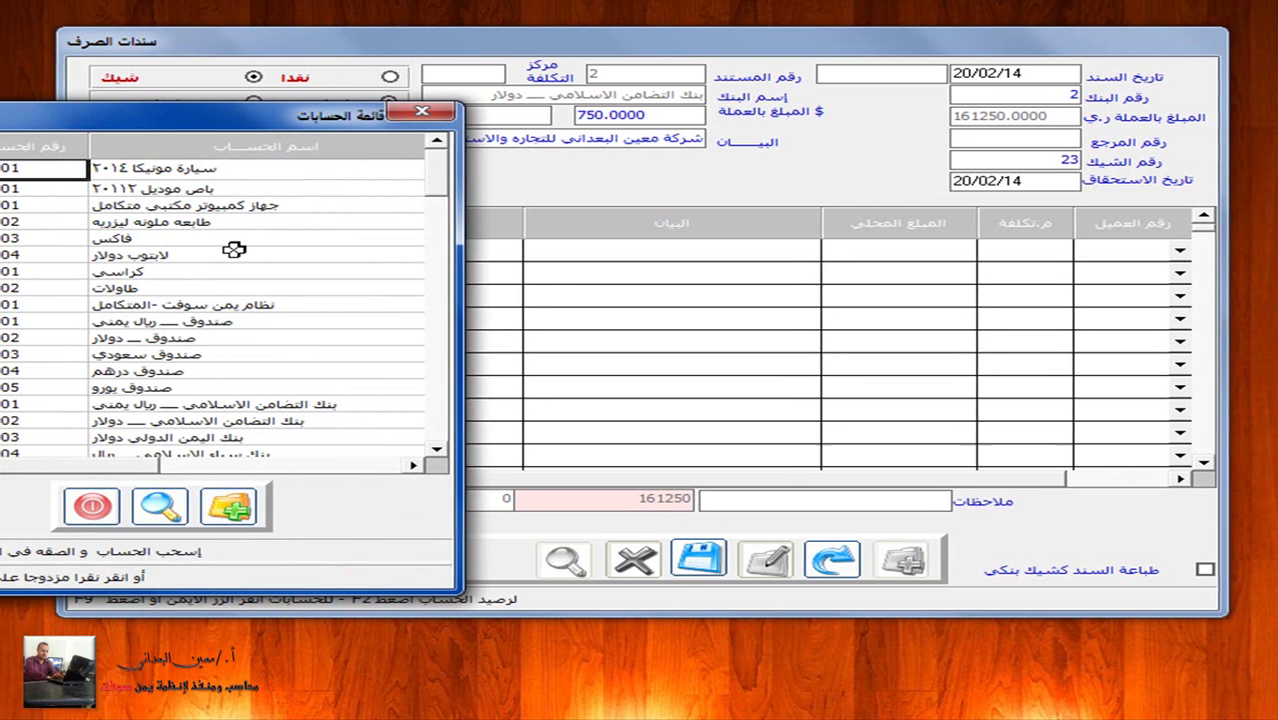
{"action": "key", "text": "Down"}
{"action": "key", "text": "Down"}
{"action": "key", "text": "Down"}
{"action": "key", "text": "Down"}
{"action": "key", "text": "Down"}
{"action": "key", "text": "Down"}
{"action": "key", "text": "Down"}
{"action": "key", "text": "Down"}
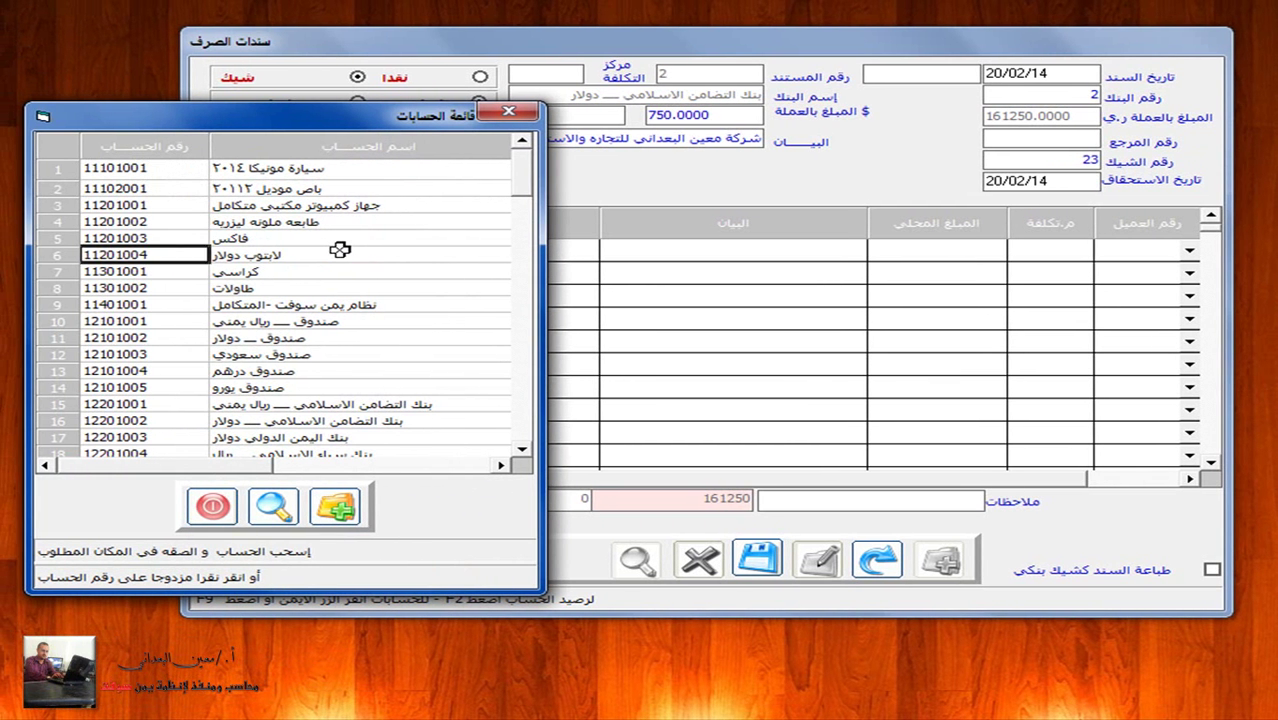
{"action": "key", "text": "Down"}
{"action": "key", "text": "Down"}
{"action": "key", "text": "Down"}
{"action": "key", "text": "Down"}
{"action": "key", "text": "Down"}
{"action": "key", "text": "Down"}
{"action": "key", "text": "Down"}
{"action": "key", "text": "Down"}
{"action": "key", "text": "Down"}
{"action": "key", "text": "Down"}
{"action": "key", "text": "Down"}
{"action": "key", "text": "Down"}
{"action": "key", "text": "Down"}
{"action": "key", "text": "Down"}
{"action": "key", "text": "Down"}
{"action": "key", "text": "Down"}
{"action": "key", "text": "Down"}
{"action": "key", "text": "Down"}
{"action": "key", "text": "Down"}
{"action": "key", "text": "Down"}
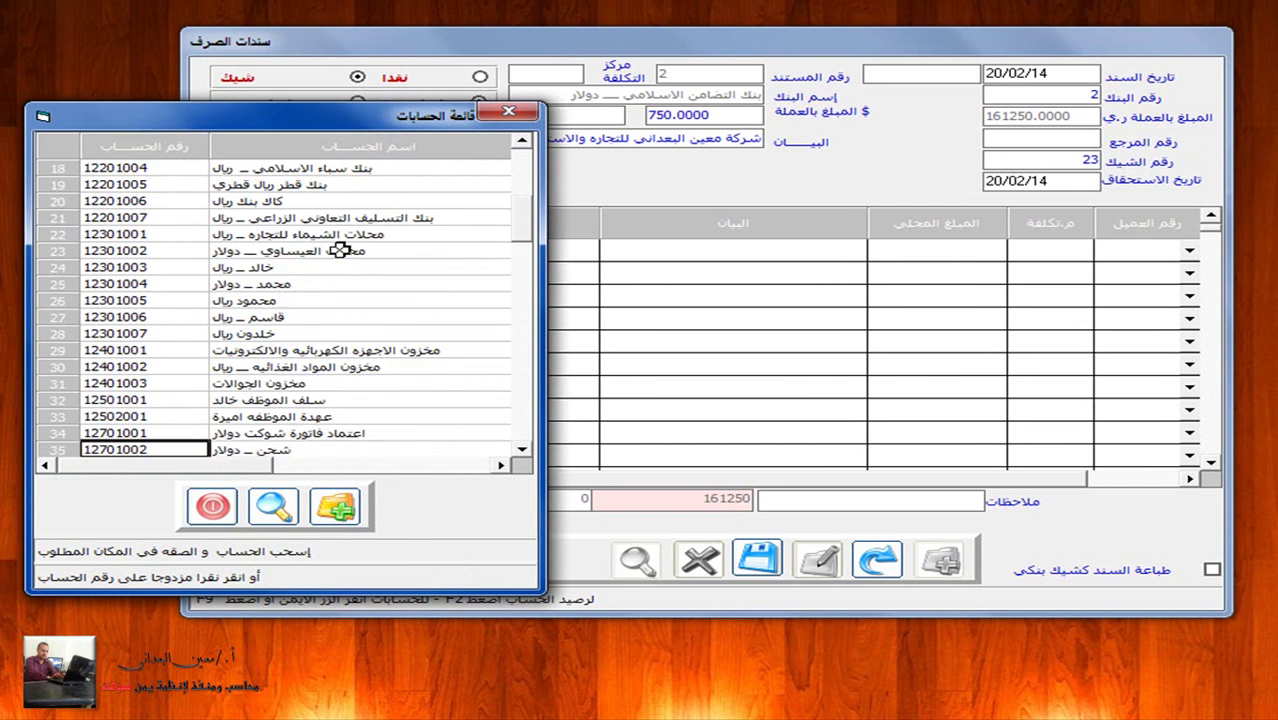
{"action": "key", "text": "Down"}
{"action": "key", "text": "Down"}
{"action": "key", "text": "Down"}
{"action": "key", "text": "Down"}
{"action": "key", "text": "Down"}
{"action": "key", "text": "Down"}
{"action": "key", "text": "Down"}
{"action": "key", "text": "Down"}
{"action": "key", "text": "Down"}
{"action": "key", "text": "Down"}
{"action": "key", "text": "Down"}
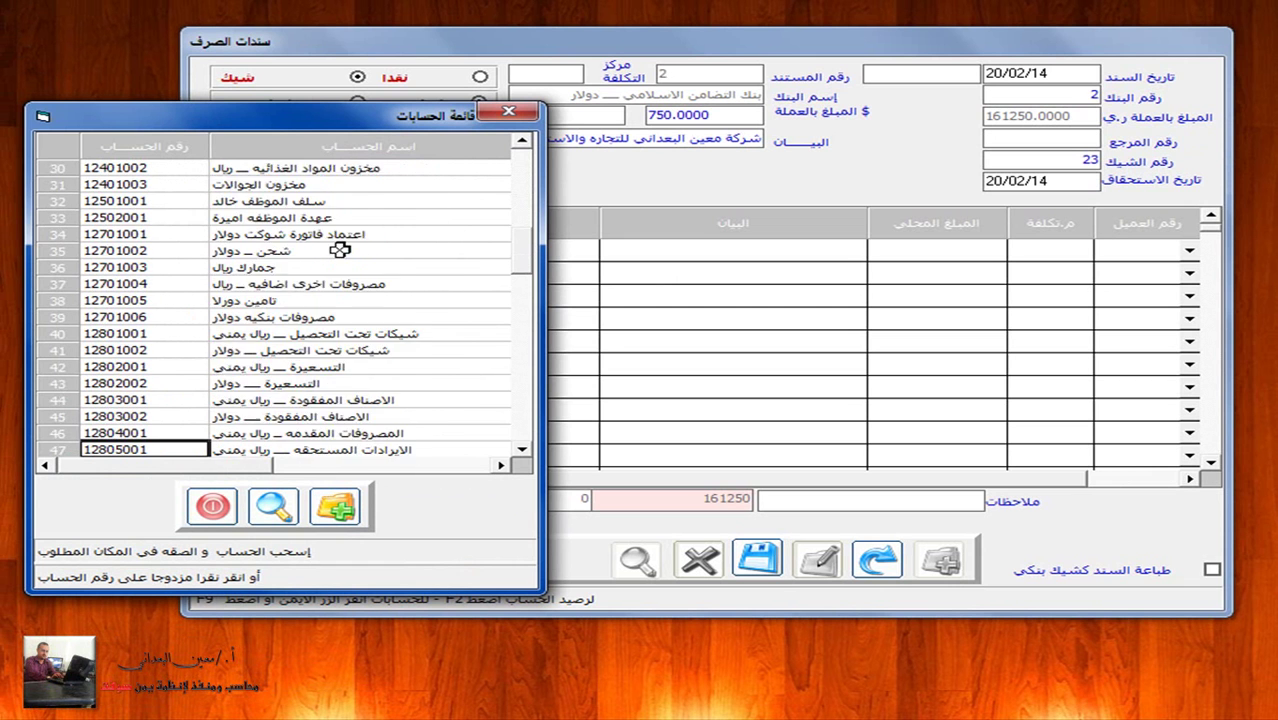
{"action": "key", "text": "Down"}
{"action": "key", "text": "Down"}
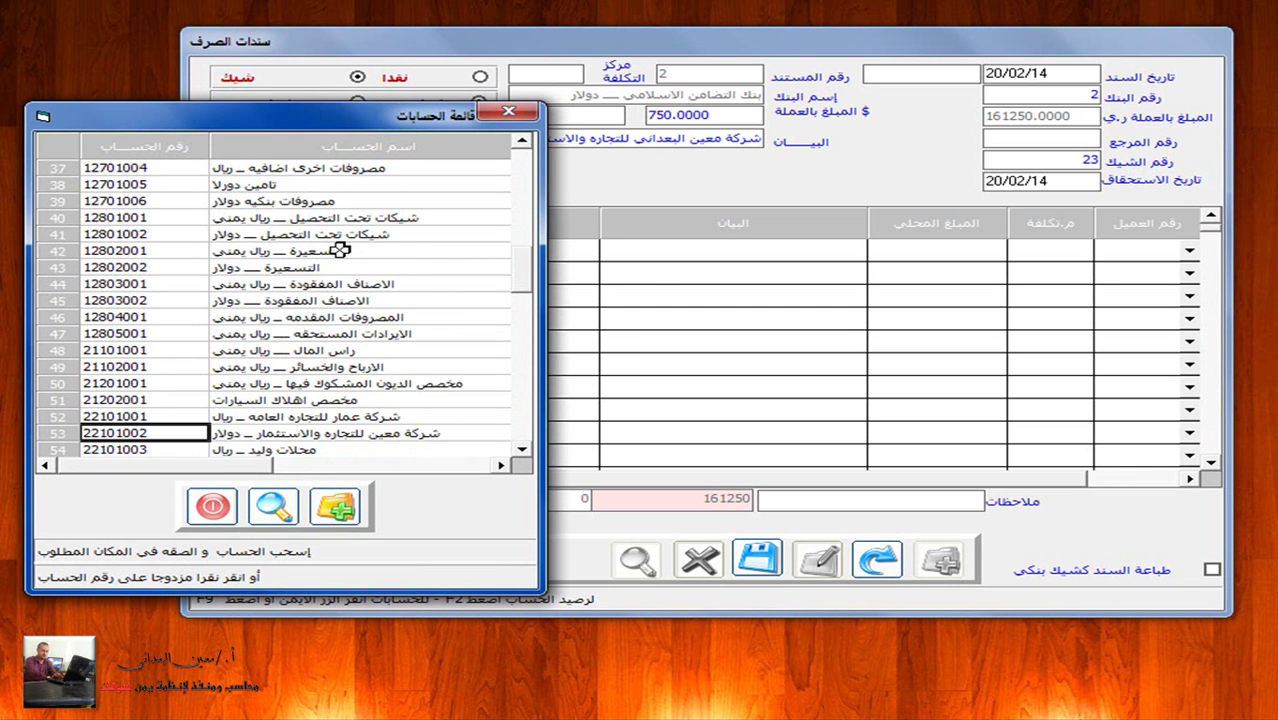
{"action": "key", "text": "Right"}
{"action": "key", "text": "Left"}
{"action": "key", "text": "Right"}
{"action": "key", "text": "Left"}
{"action": "left_click", "coordinate": [505, 108]}
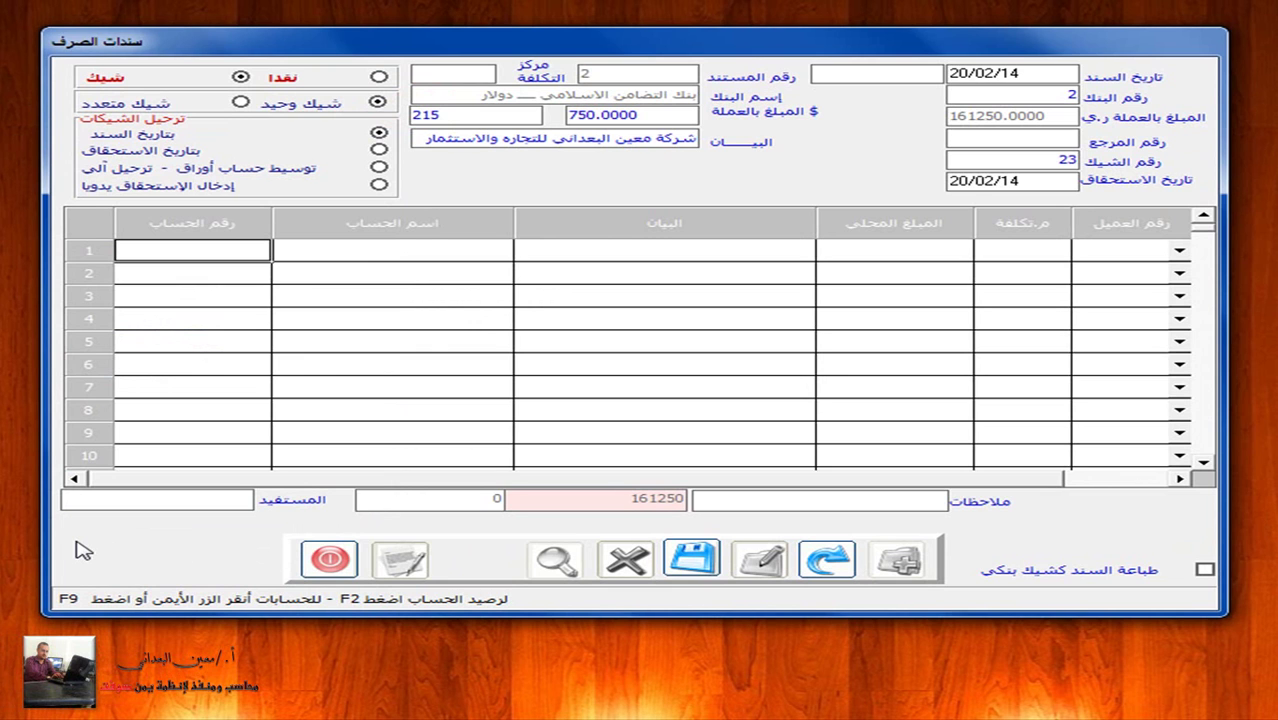
Step: List the accounts whose codes begin with 22101, select شركة معين للتجاره والاستثمار ــ دولار, and close the list
{"action": "type", "text": "2210"}
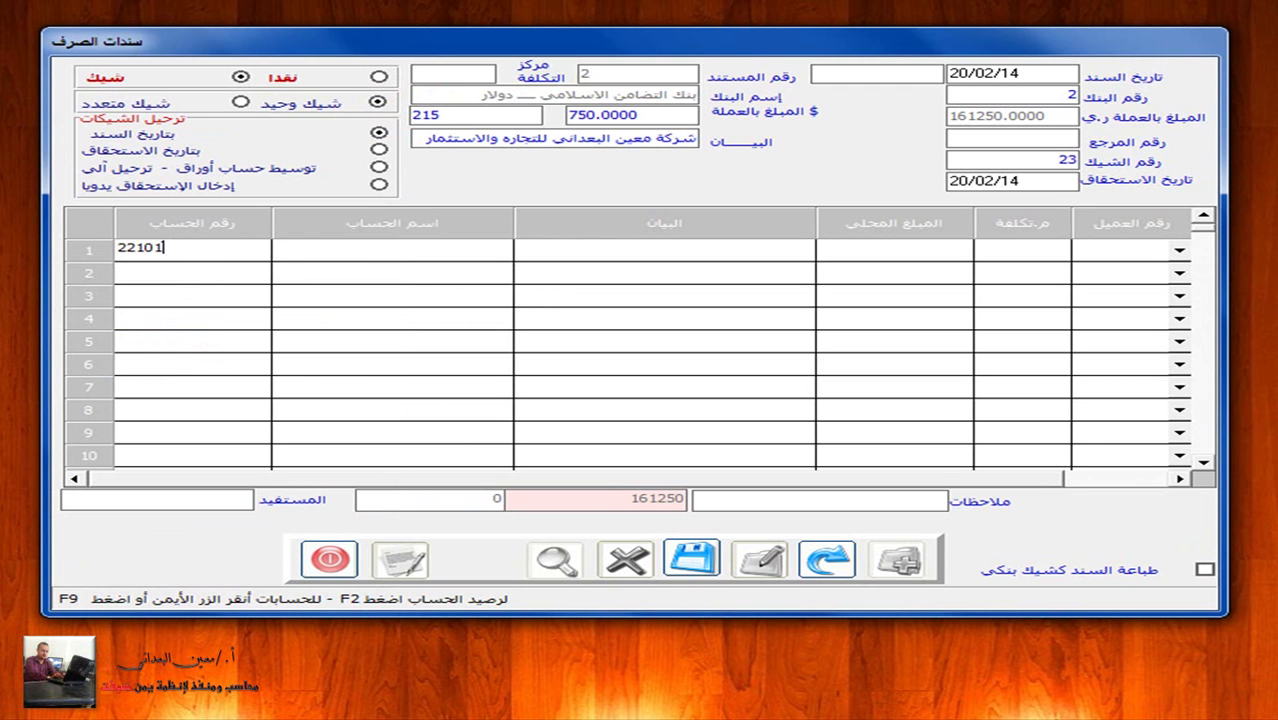
{"action": "type", "text": "1"}
{"action": "key", "text": "F9"}
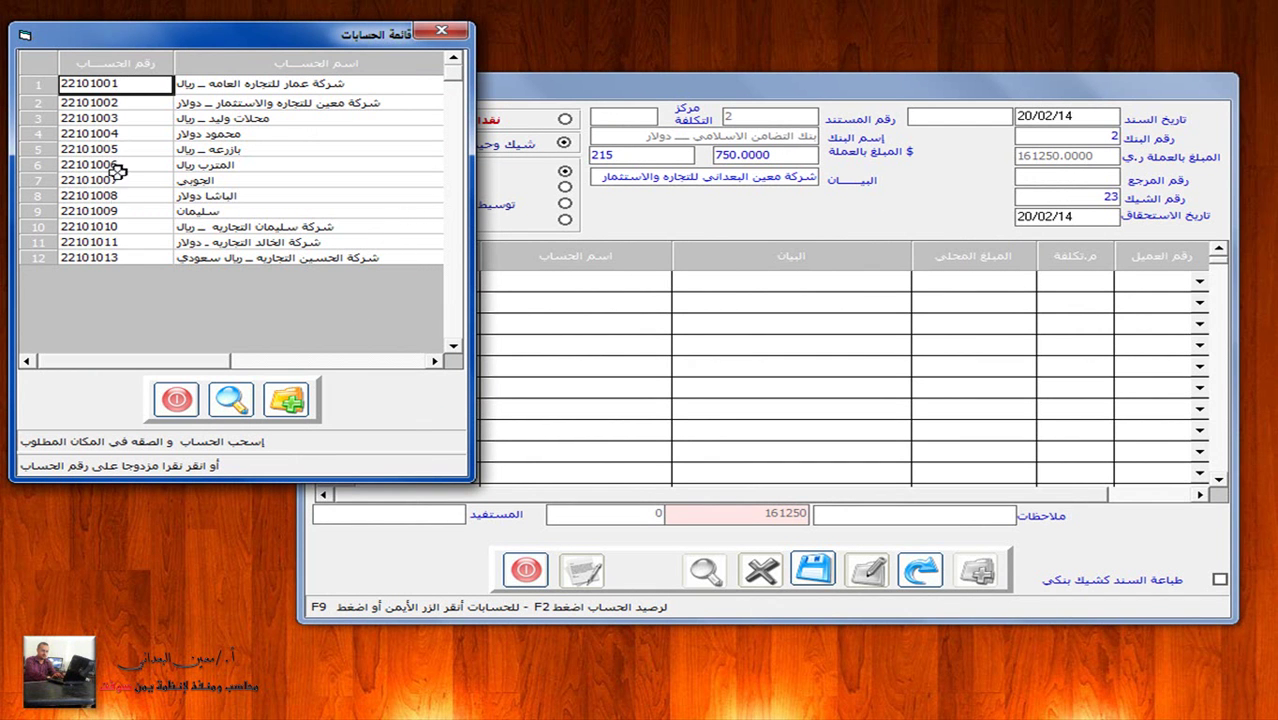
{"action": "left_click", "coordinate": [230, 104]}
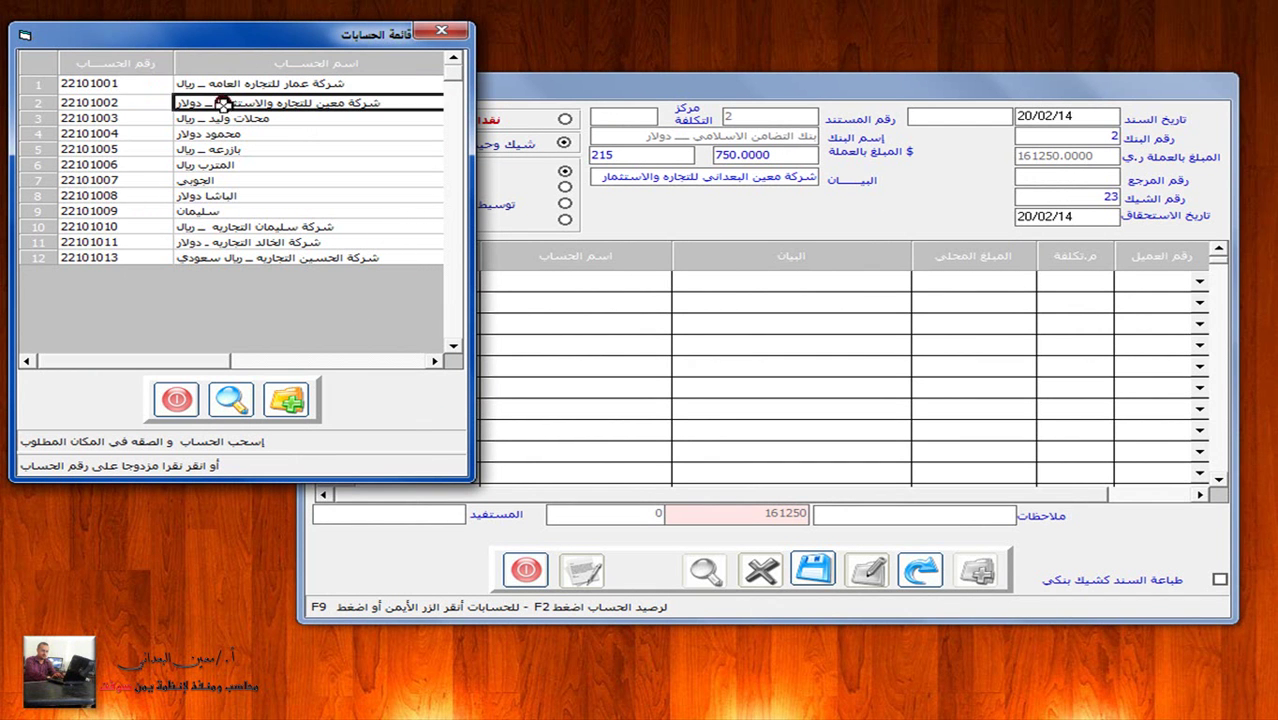
{"action": "left_click", "coordinate": [438, 32]}
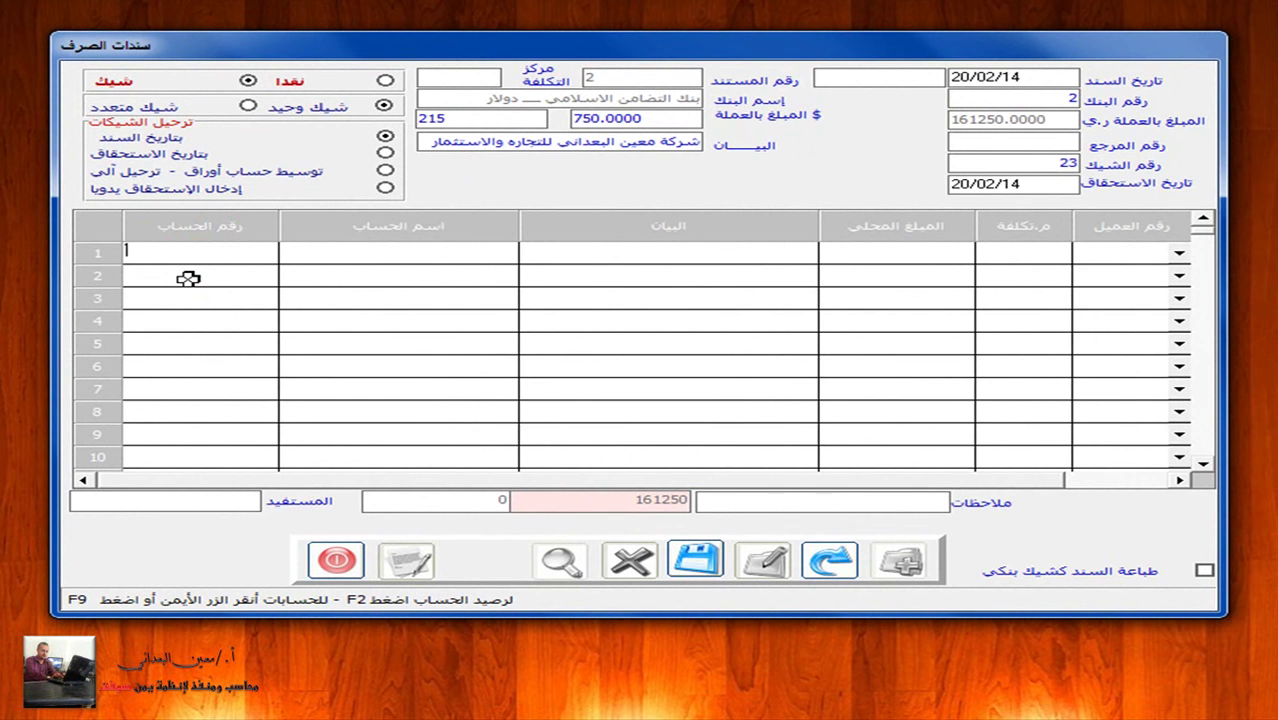
Step: Fill row 1 using the full account code of شركة معين للتجاره والاستثمار ــ دولار, and clear the row
{"action": "type", "text": "22101002"}
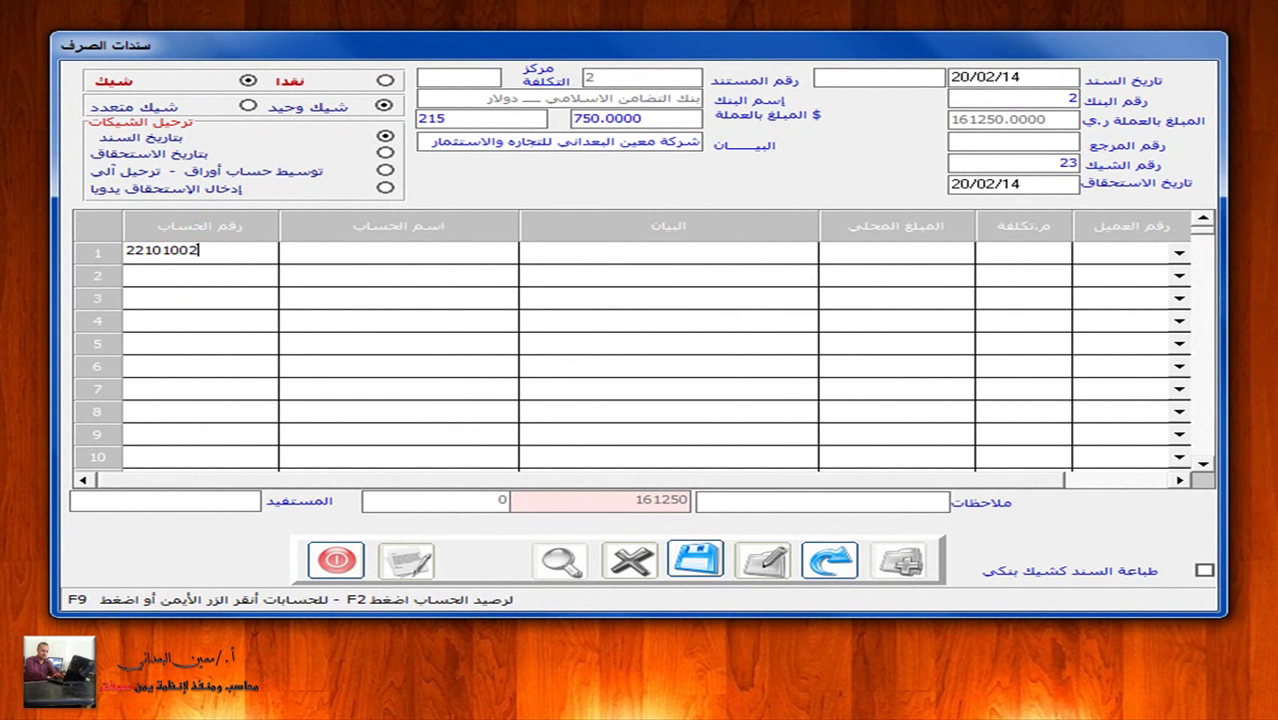
{"action": "key", "text": "Return"}
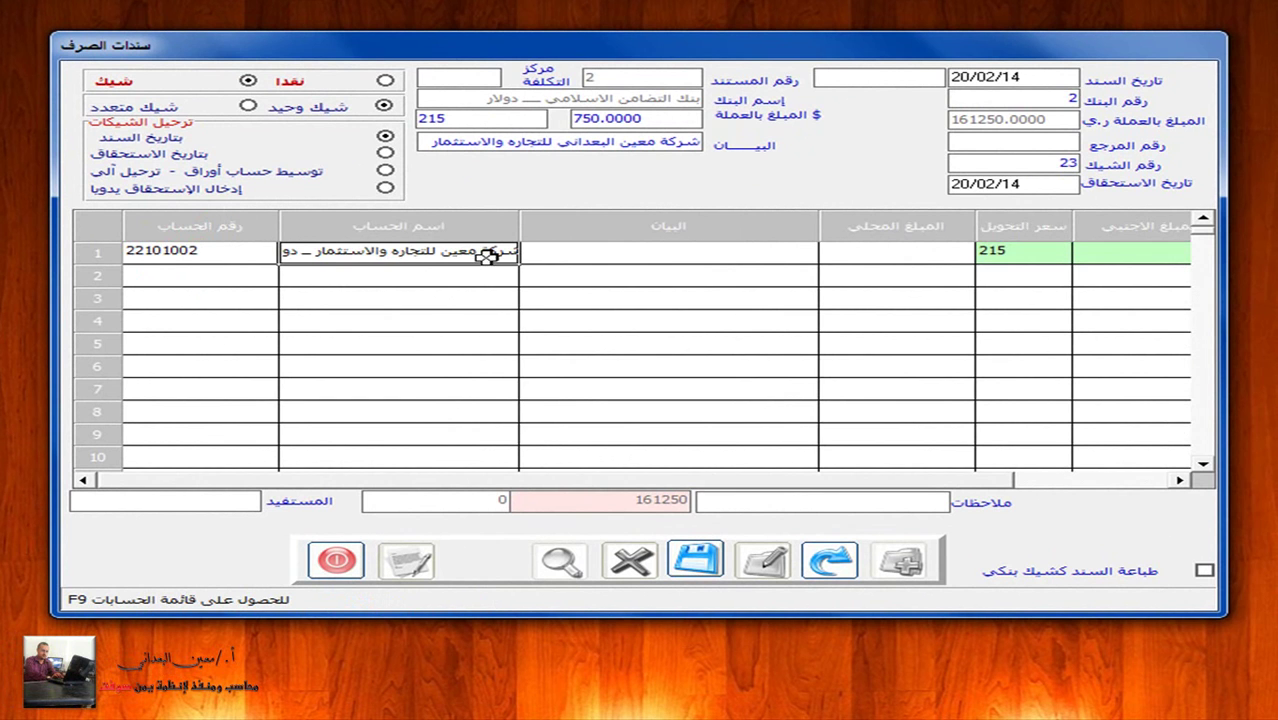
{"action": "left_click", "coordinate": [240, 252]}
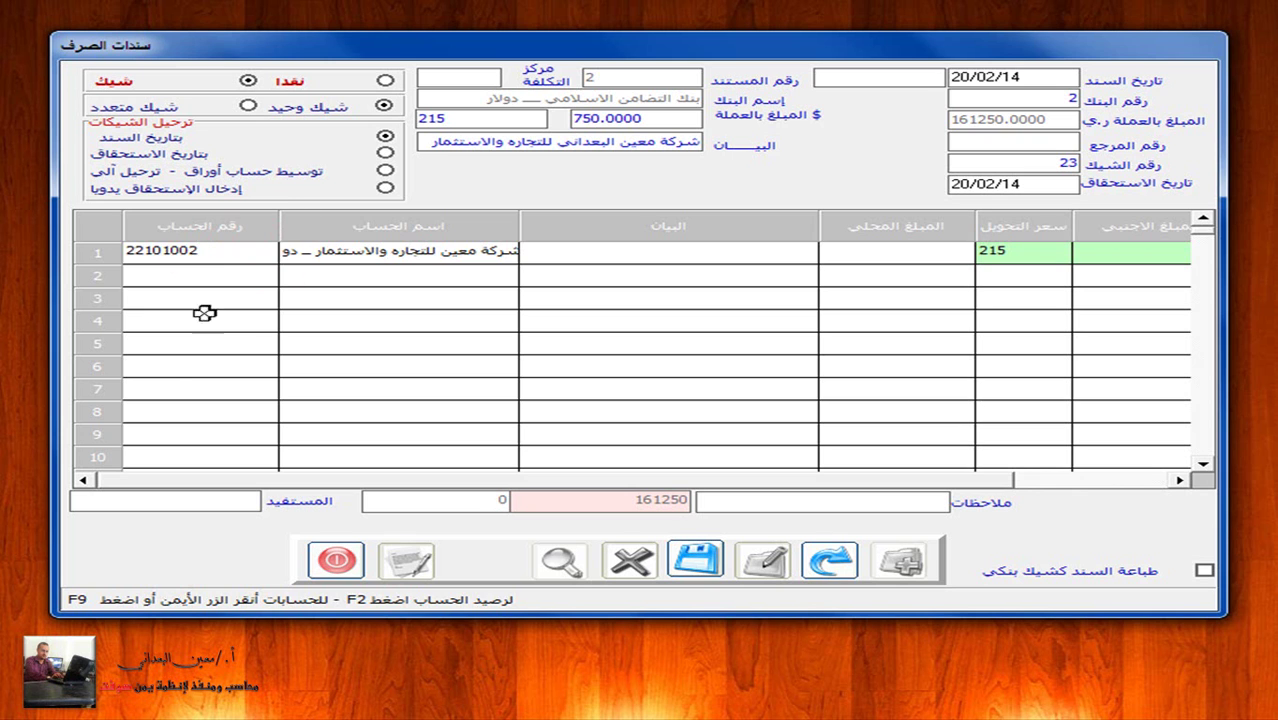
{"action": "key", "text": "Return"}
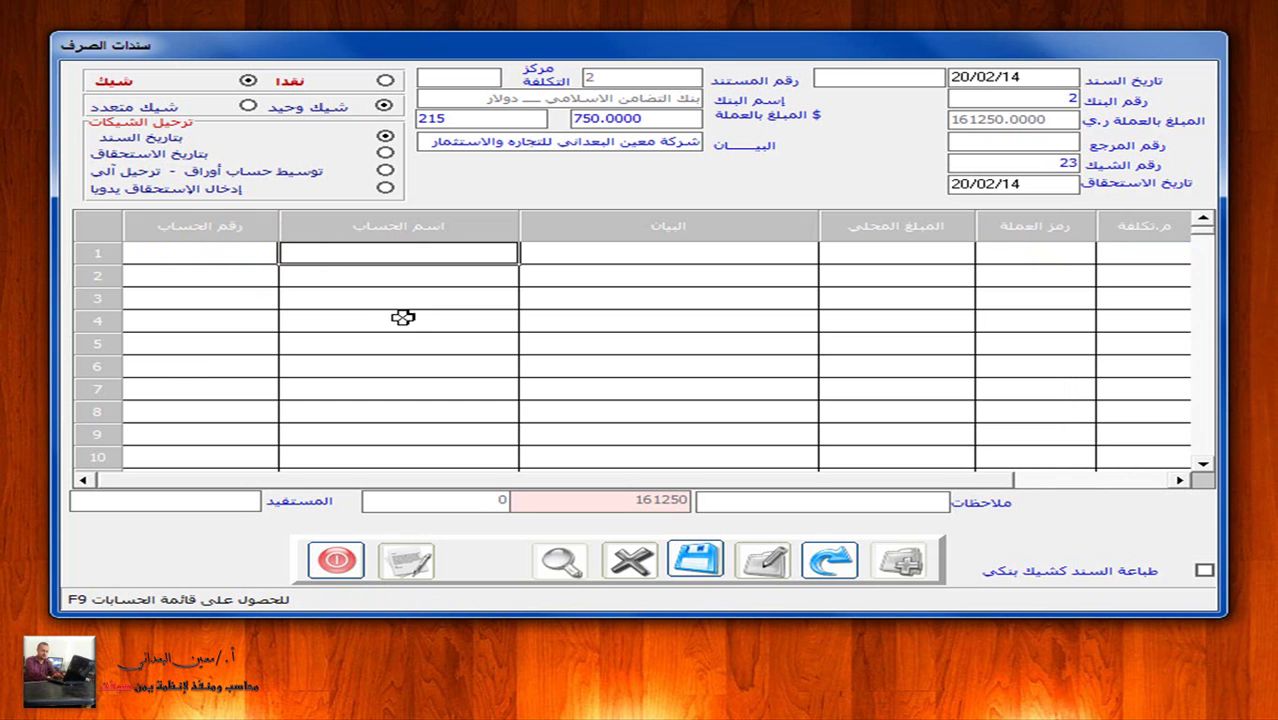
Step: Find شركة معين للتجاره والاستثمار ــ دولار with a wildcard search on the account name and insert it in row 1
{"action": "left_click", "coordinate": [407, 254]}
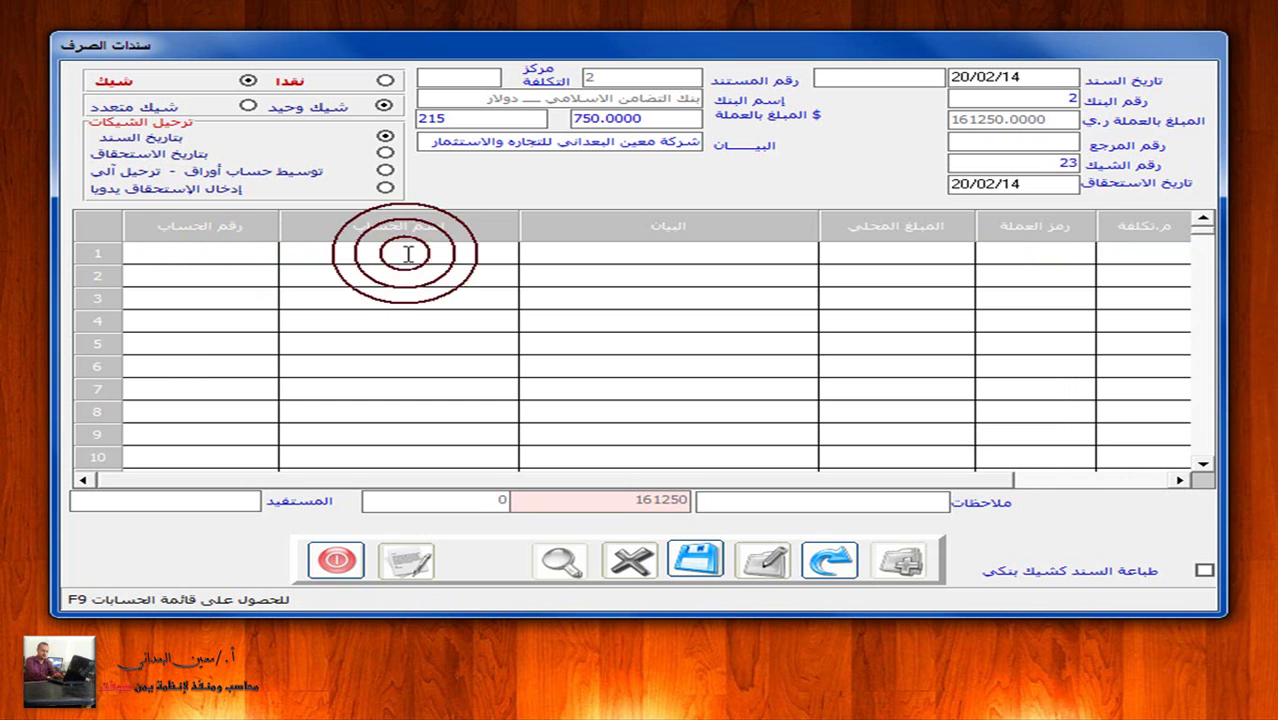
{"action": "type", "text": "*"}
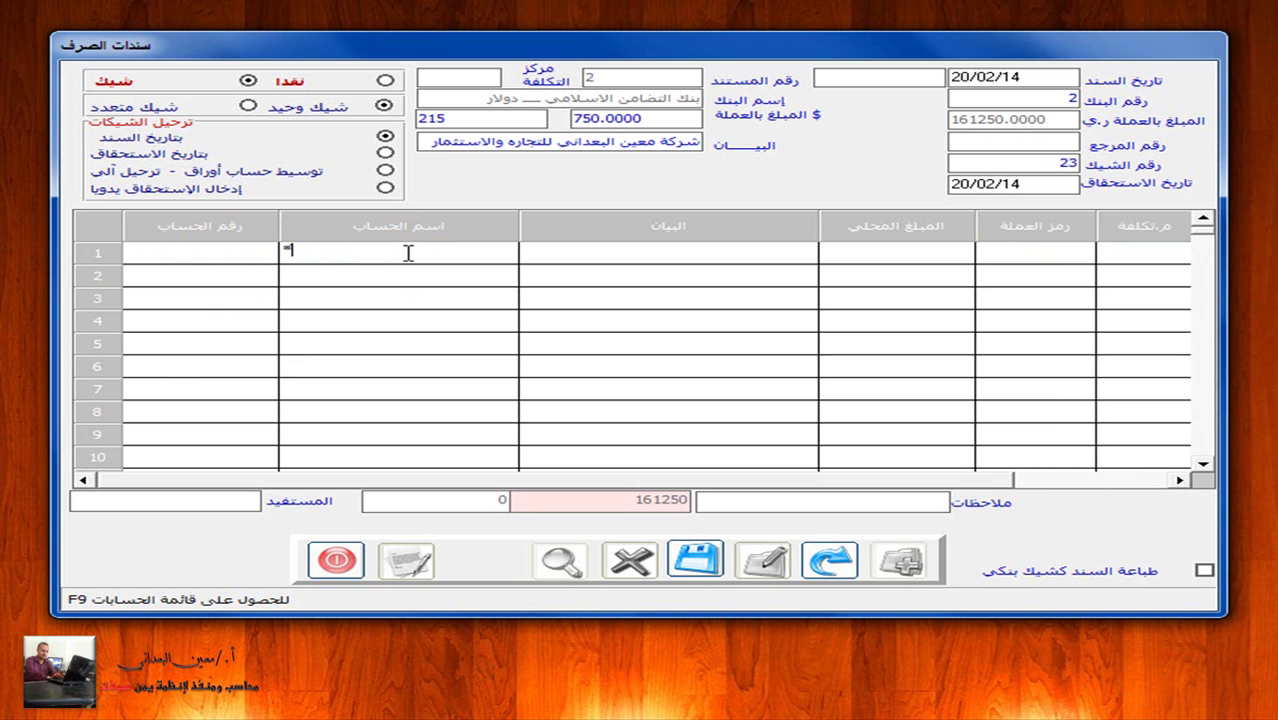
{"action": "type", "text": "ين*"}
{"action": "key", "text": "Return"}
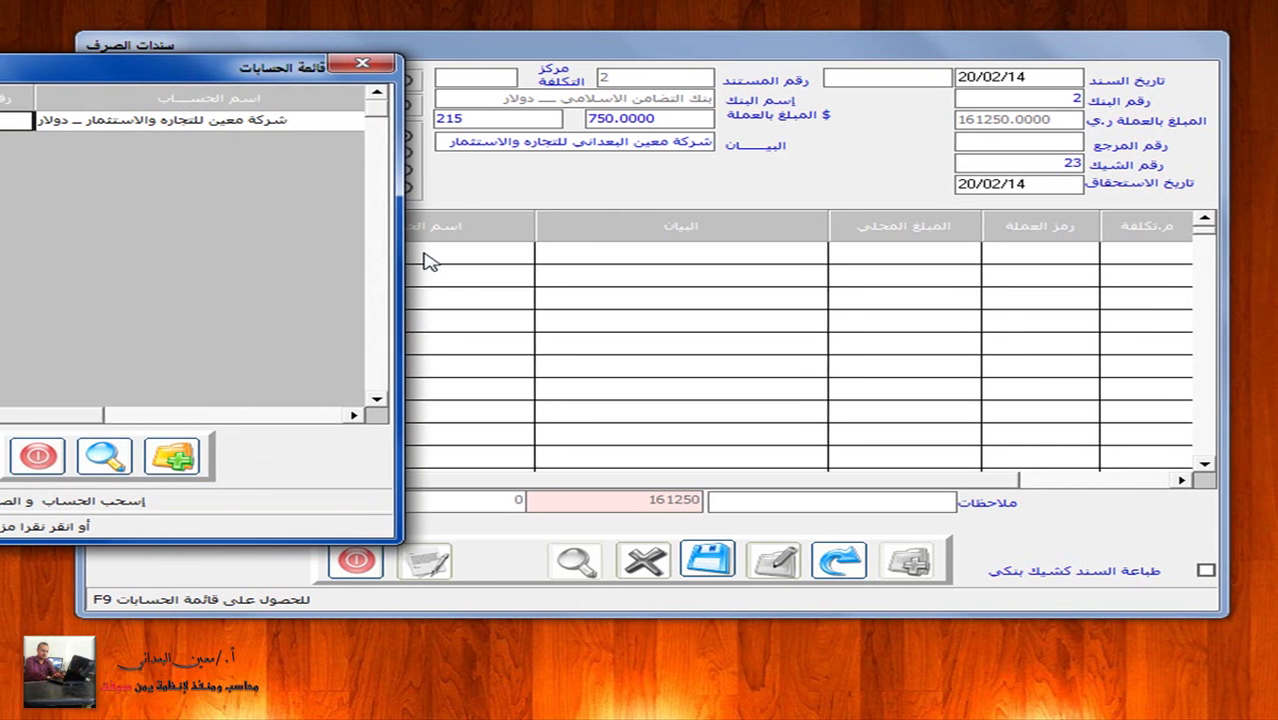
{"action": "left_click_drag", "start_coordinate": [270, 118], "coordinate": [225, 128]}
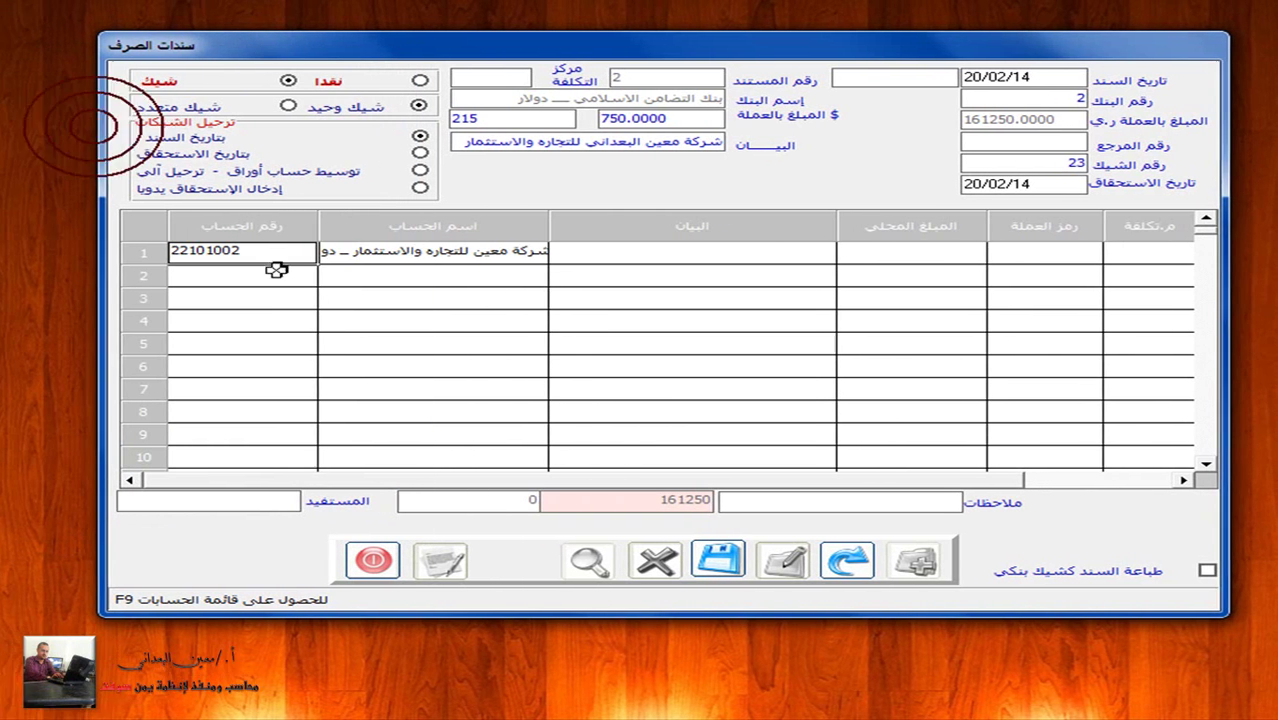
{"action": "left_click", "coordinate": [368, 246]}
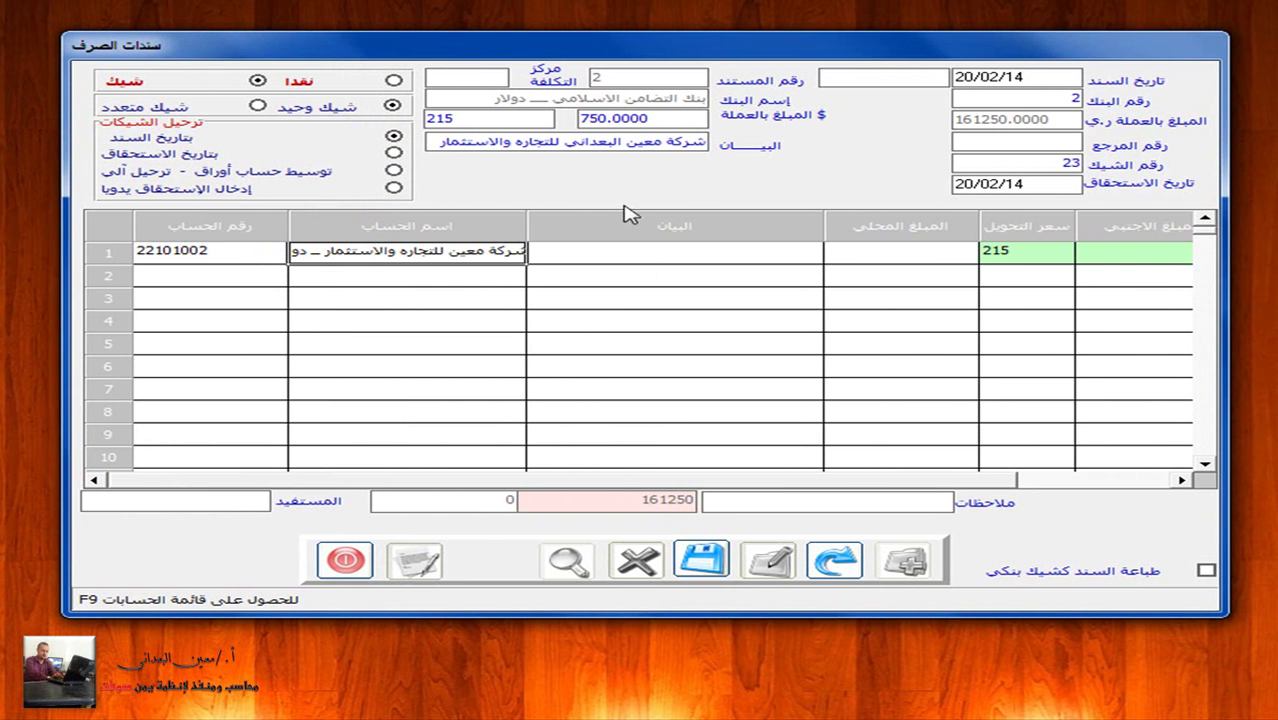
Step: Describe row 1 as "دفعه من الحساب شيك رقم ٢٣ ــبنك التضامن"
{"action": "left_click", "coordinate": [632, 252]}
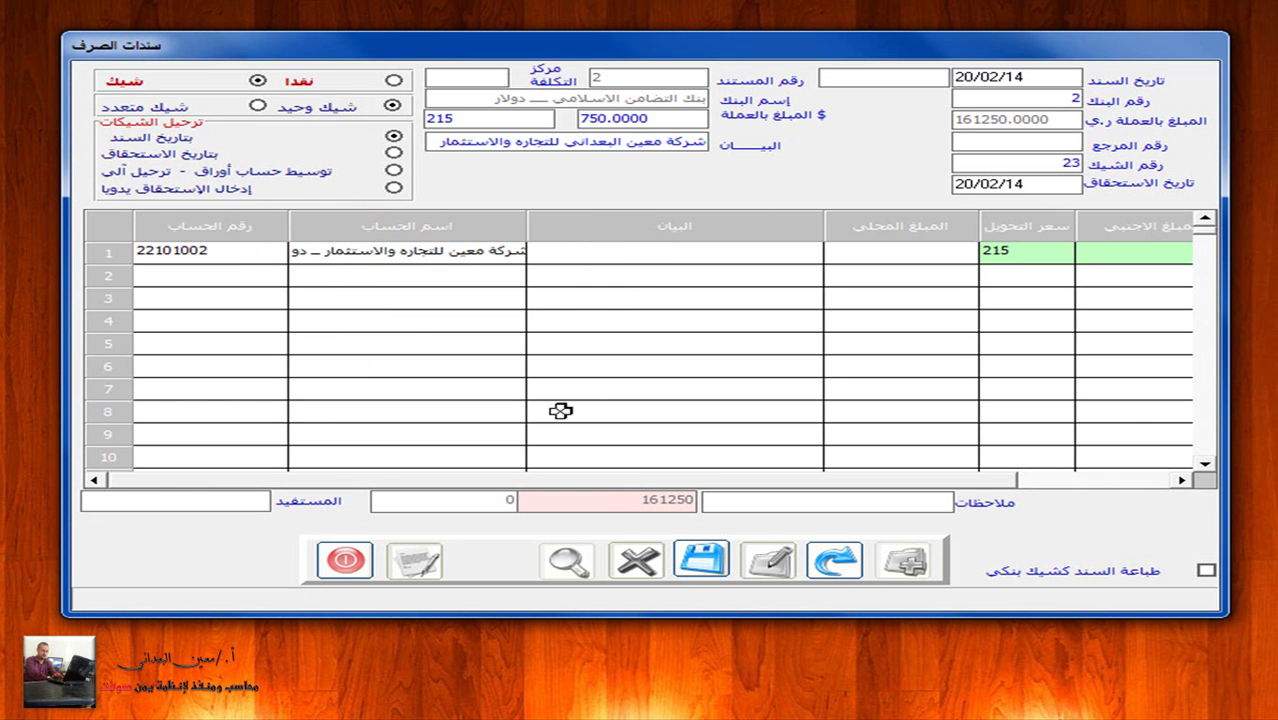
{"action": "type", "text": "من الحساب"}
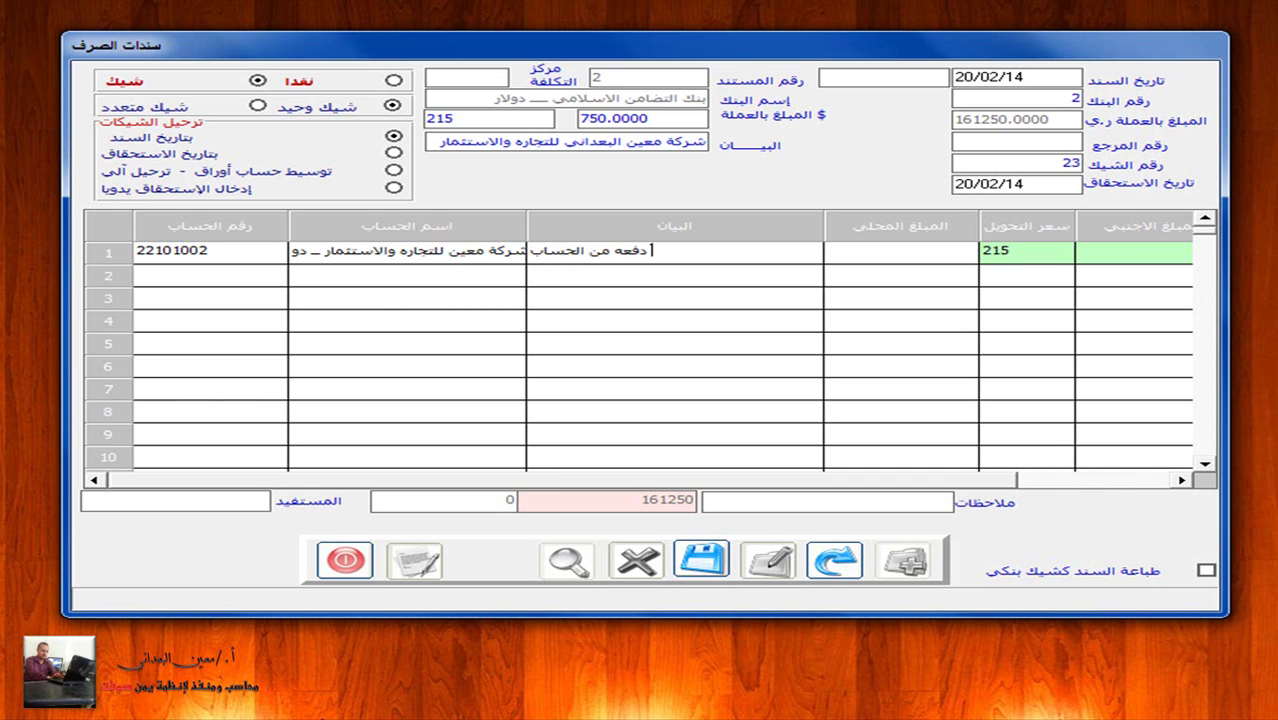
{"action": "type", "text": " شيك رقم"}
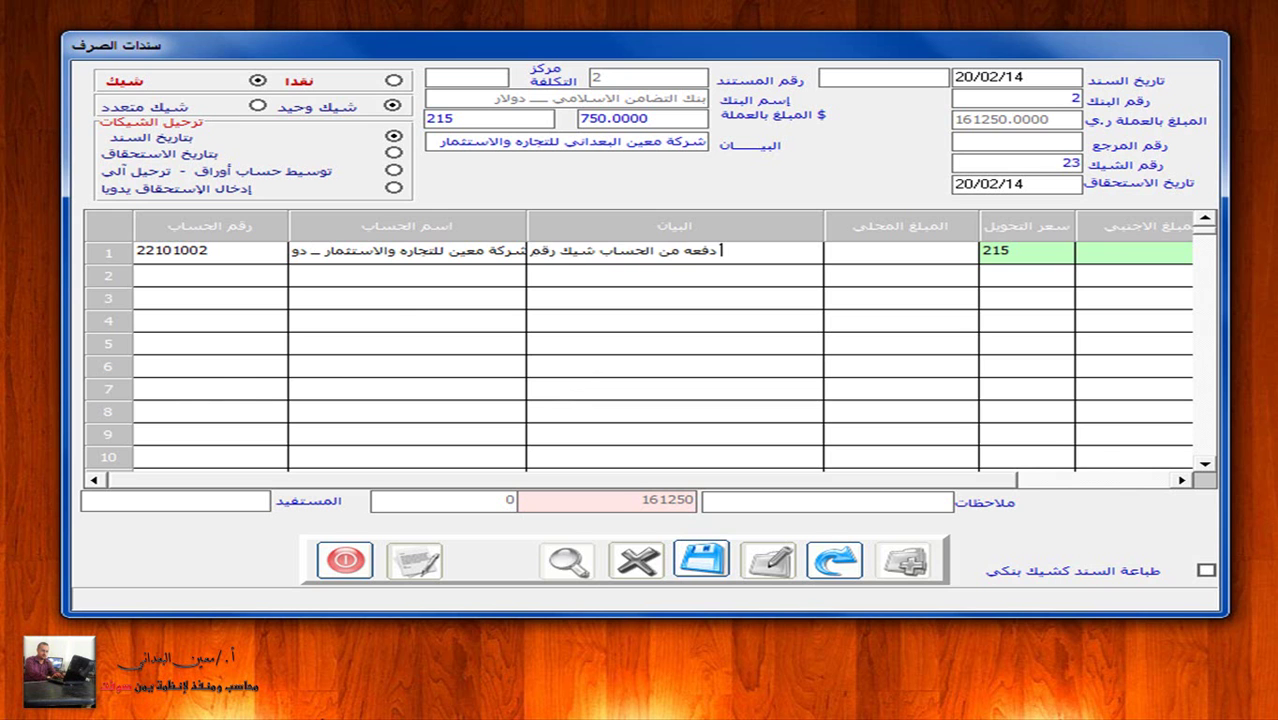
{"action": "type", "text": "22"}
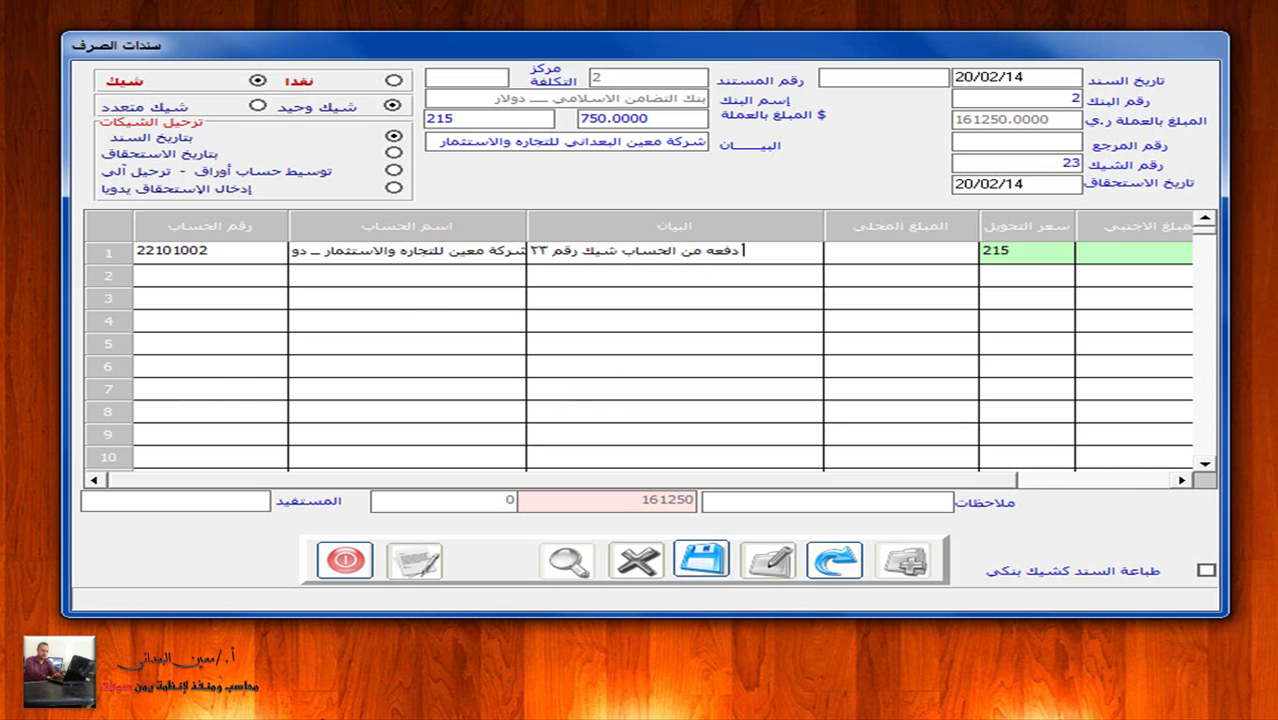
{"action": "type", "text": " ـبنك"}
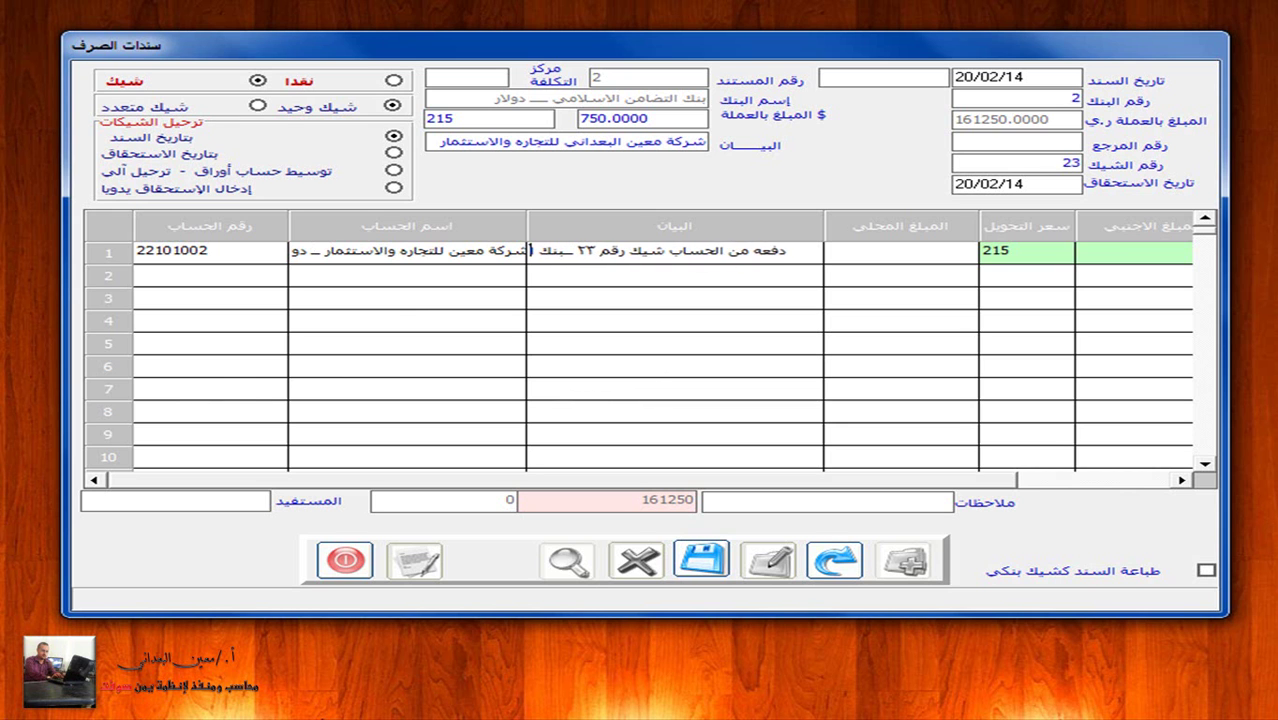
{"action": "type", "text": " التضامن"}
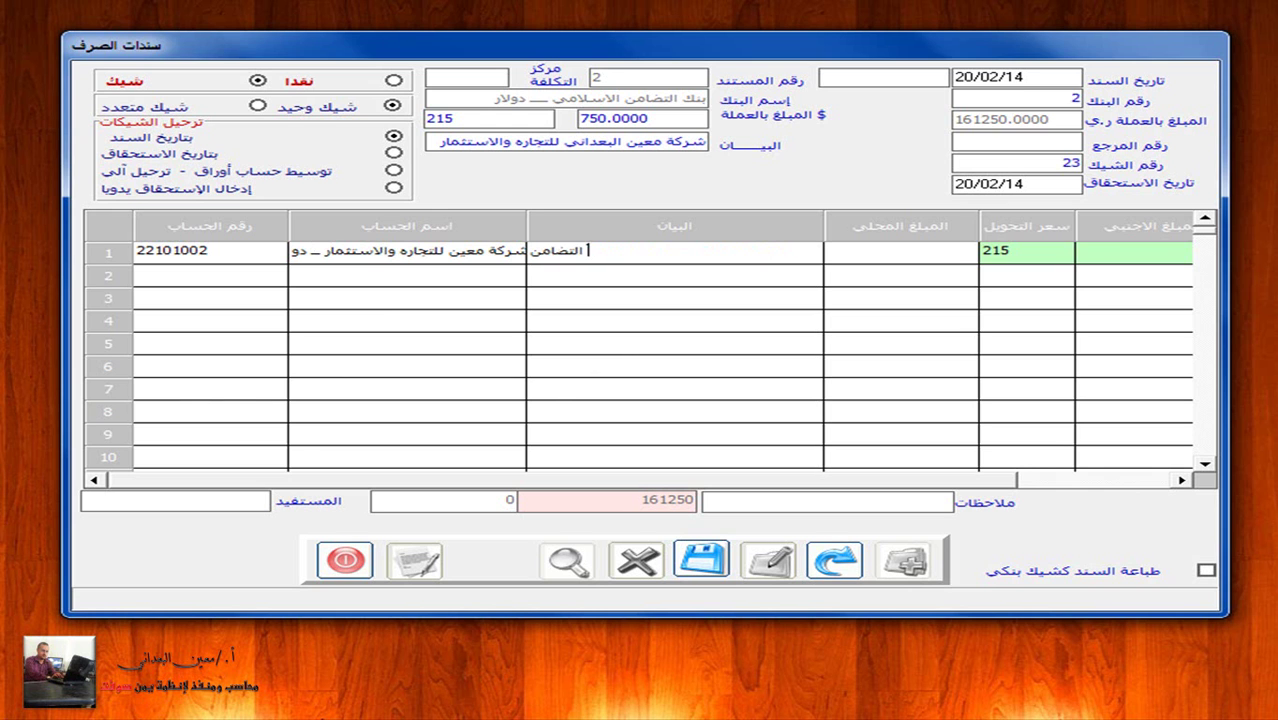
{"action": "key", "text": "Return"}
Step: Enter 750 as row 1's foreign-currency amount (المبلغ الاجنبي)
{"action": "key", "text": "Return"}
{"action": "key", "text": "Return"}
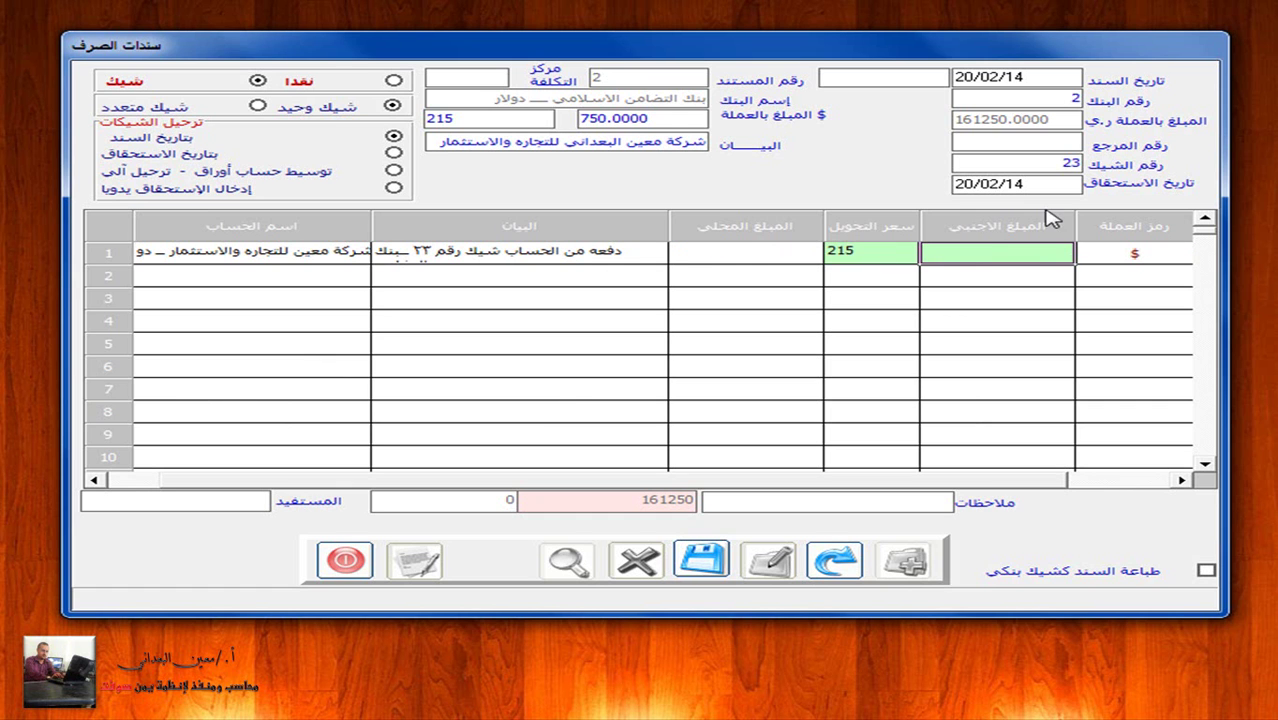
{"action": "left_click", "coordinate": [966, 252]}
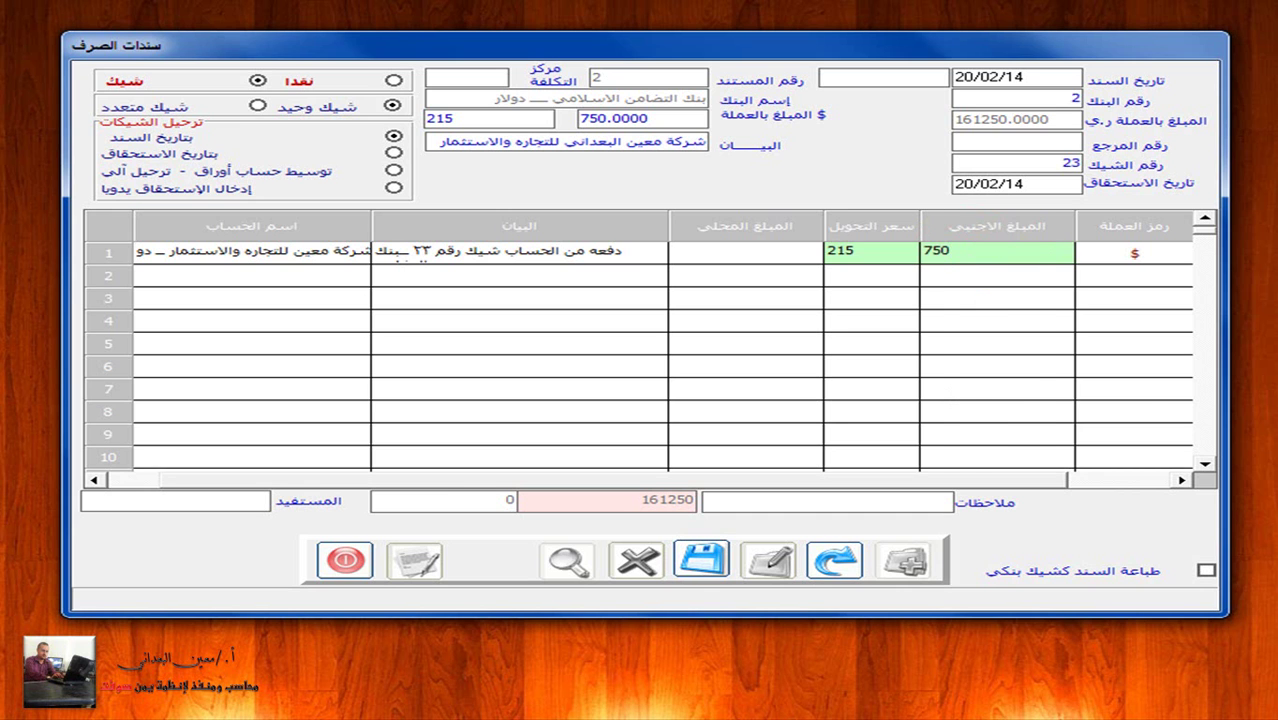
{"action": "key", "text": "Return"}
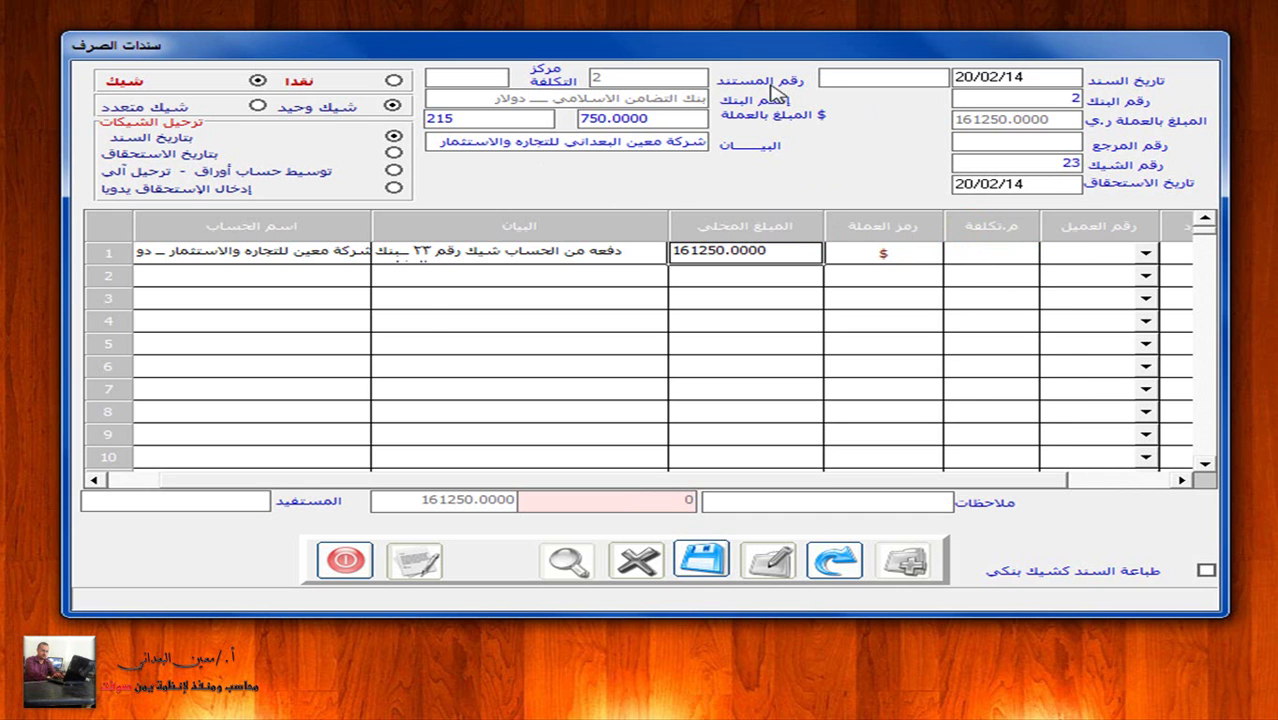
Step: Save the cheque payment voucher, preview its printout on screen without sending it straight to the printer, and close the voucher form
{"action": "left_click", "coordinate": [706, 559]}
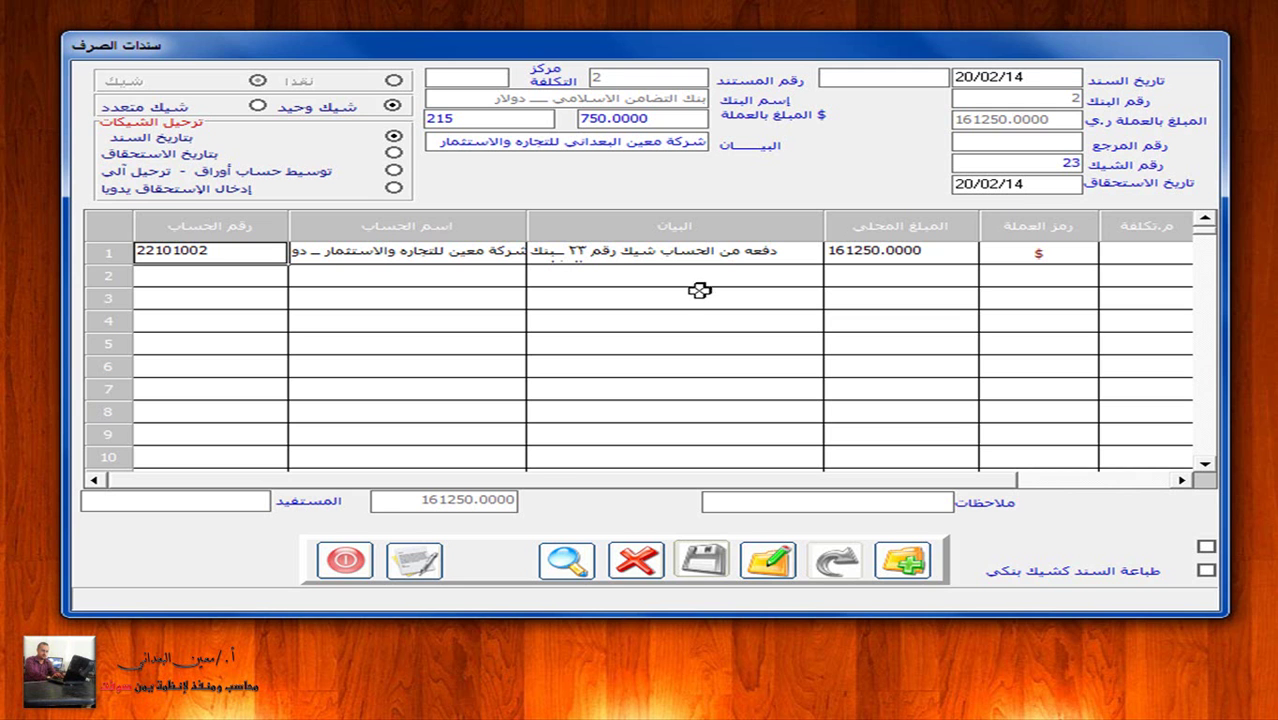
{"action": "left_click", "coordinate": [420, 556]}
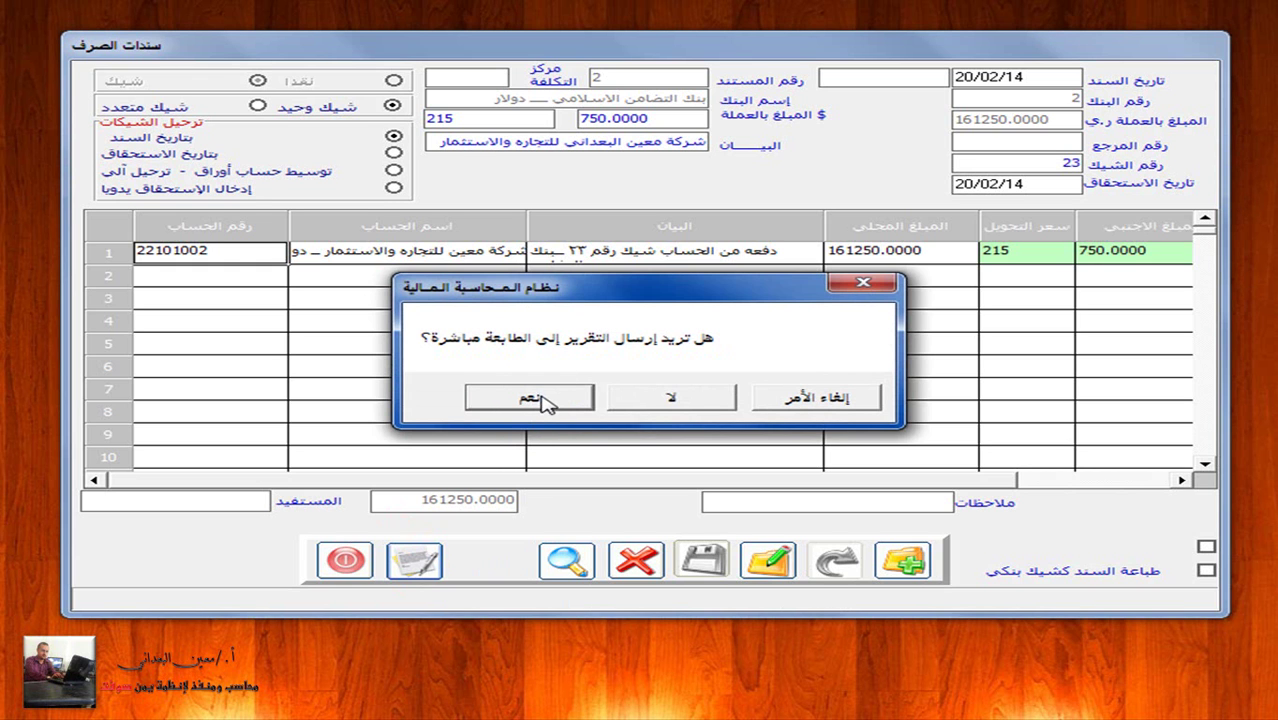
{"action": "left_click", "coordinate": [708, 402]}
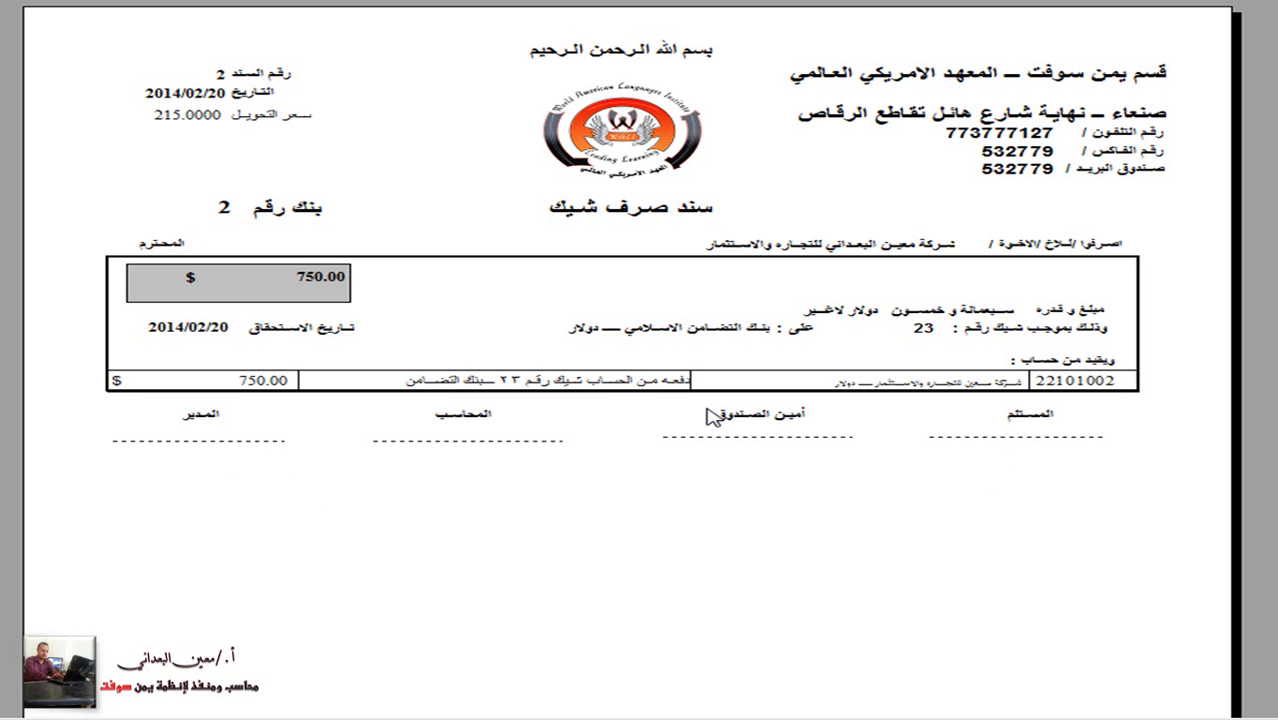
{"action": "key", "text": "Escape"}
{"action": "left_click", "coordinate": [362, 567]}
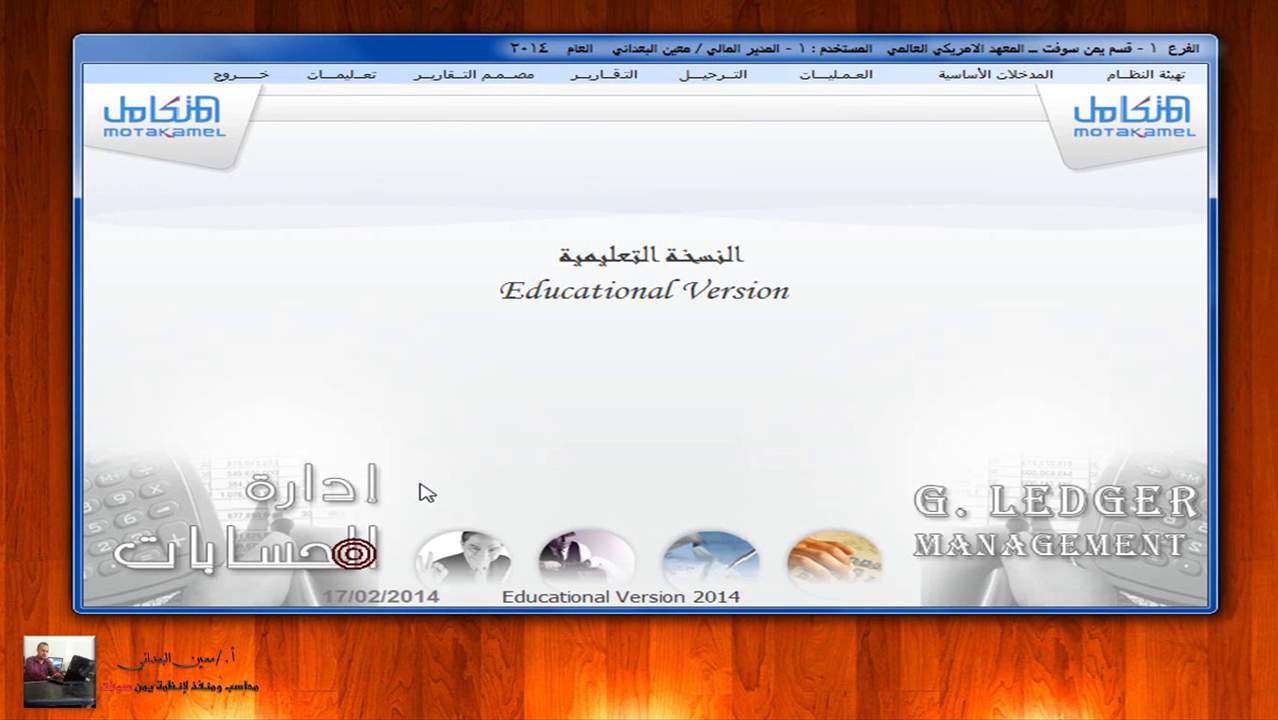
Step: Open the posting of bank vouchers (السندات البنكية) for payments (صرف) and choose bank 2, بنك التضامن الاسلامي ــ دولار
{"action": "left_click", "coordinate": [733, 80]}
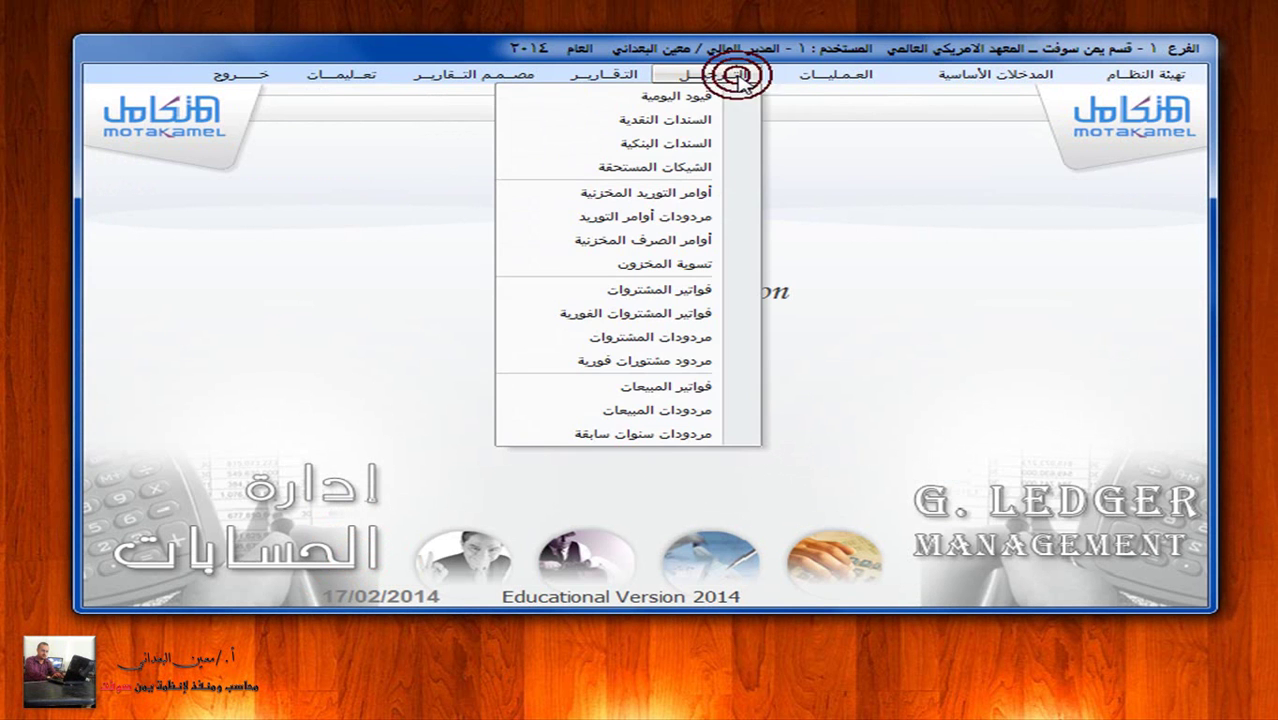
{"action": "left_click", "coordinate": [740, 150]}
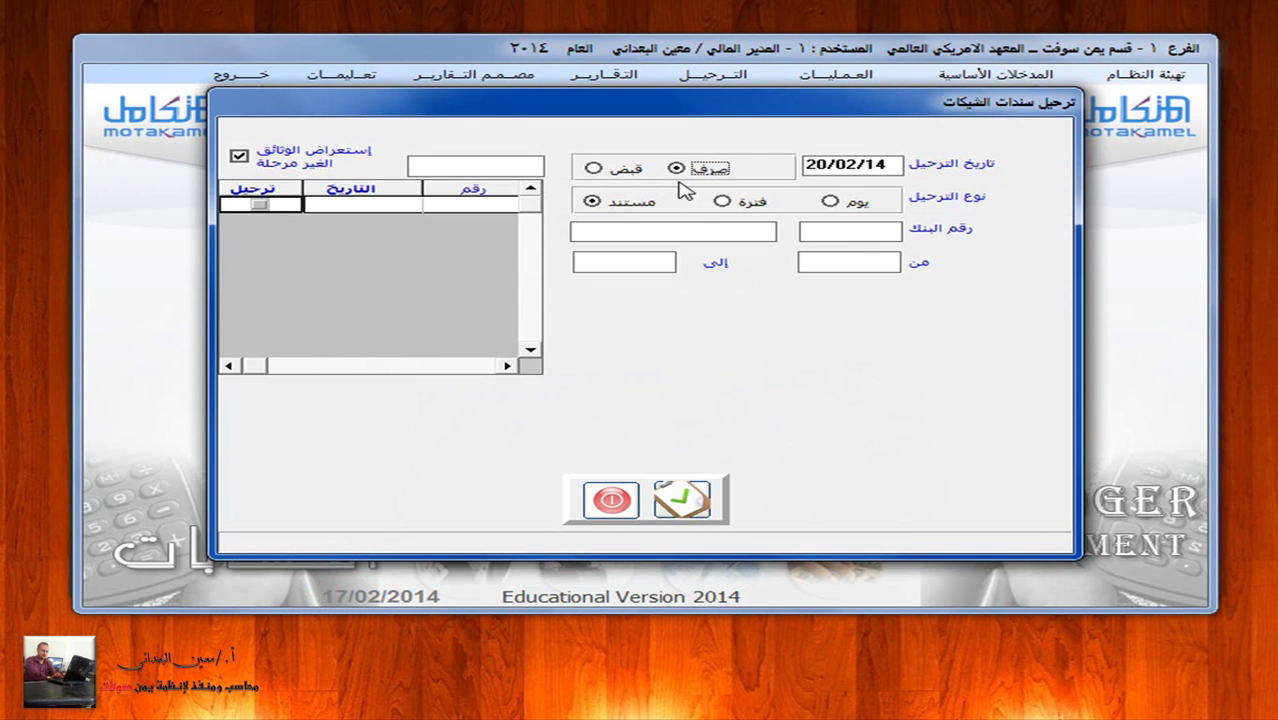
{"action": "left_click", "coordinate": [855, 236]}
{"action": "key", "text": "Return"}
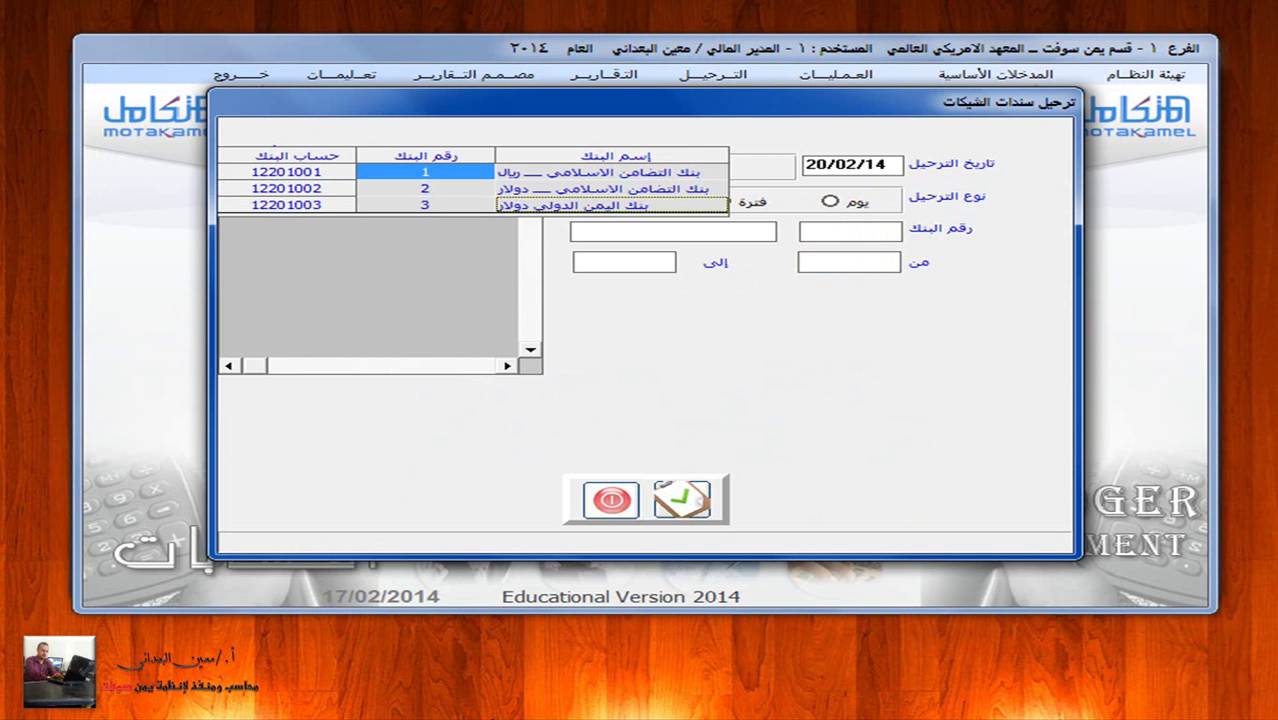
{"action": "double_click", "coordinate": [615, 192]}
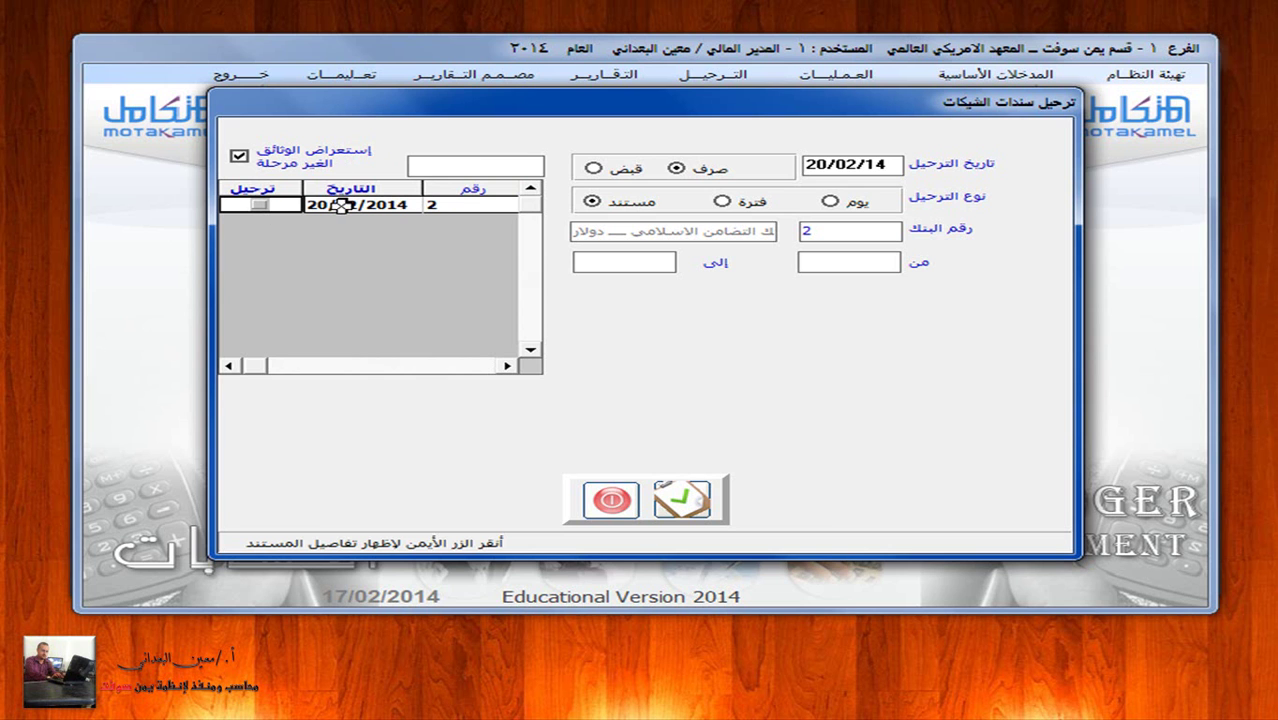
Step: Mark payment voucher 2 for posting, review its account line details, and post it
{"action": "left_click", "coordinate": [260, 205]}
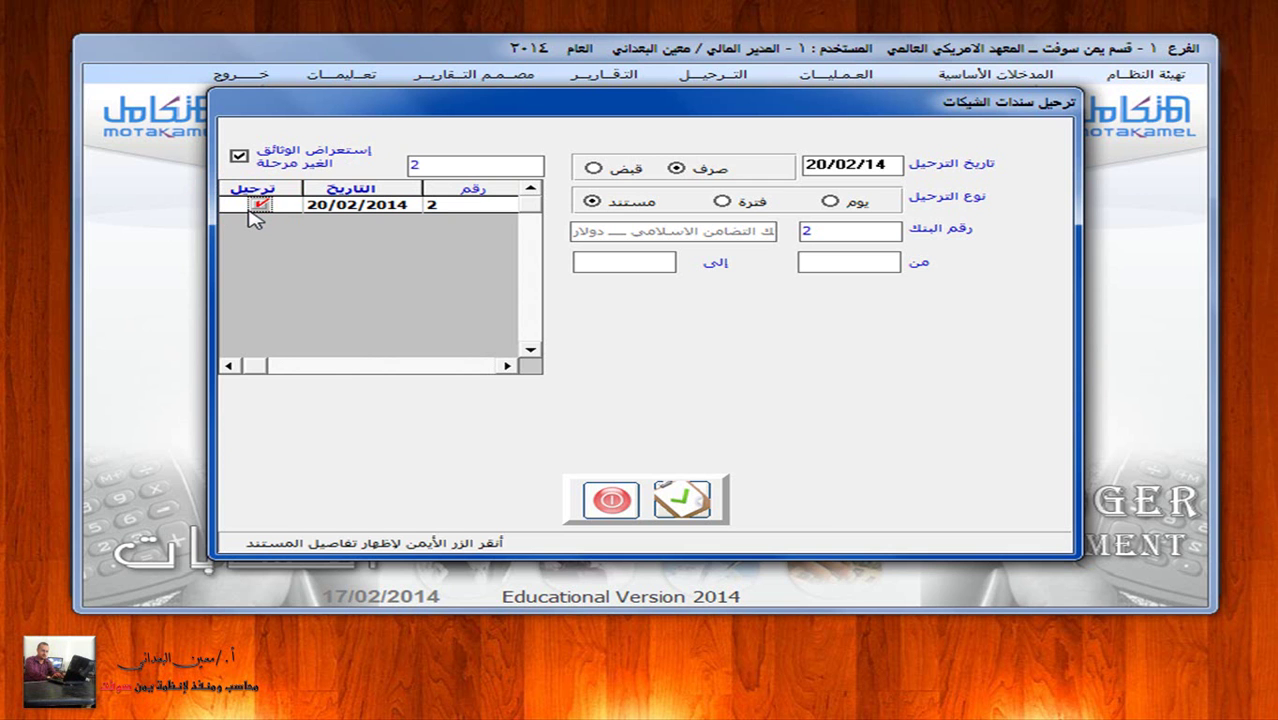
{"action": "left_click", "coordinate": [352, 204]}
{"action": "left_click", "coordinate": [365, 205]}
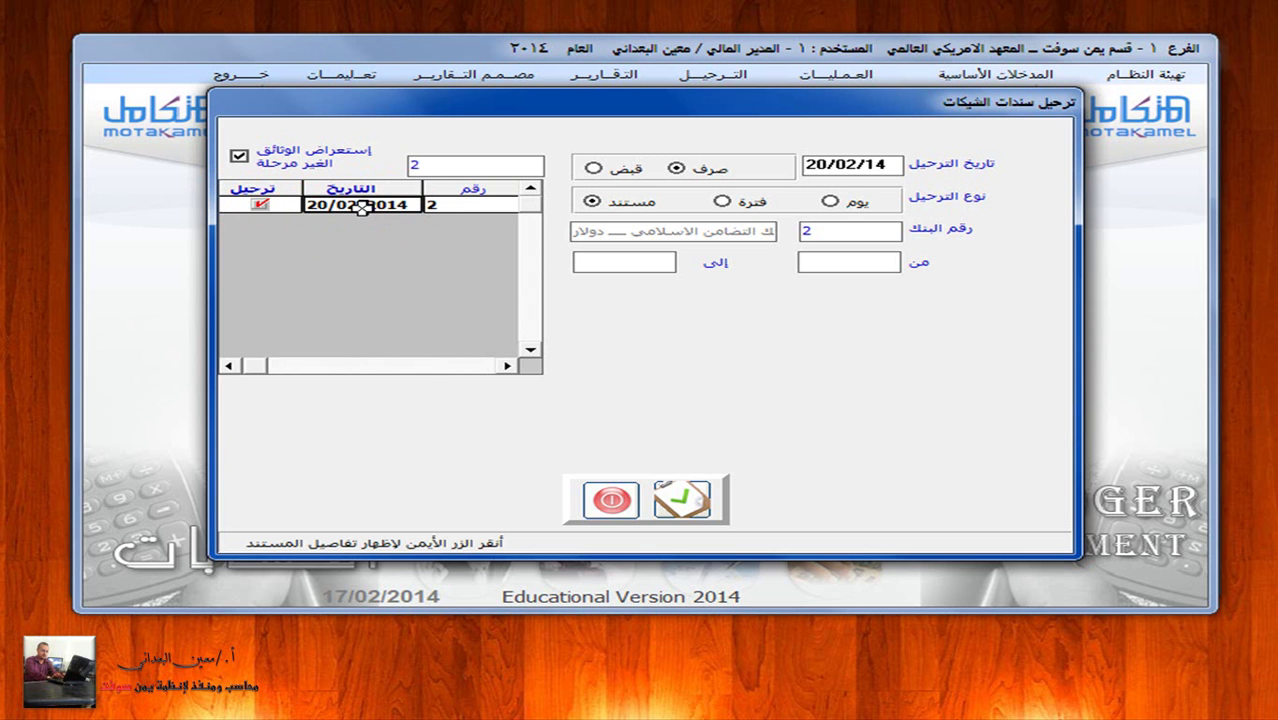
{"action": "right_click", "coordinate": [380, 205]}
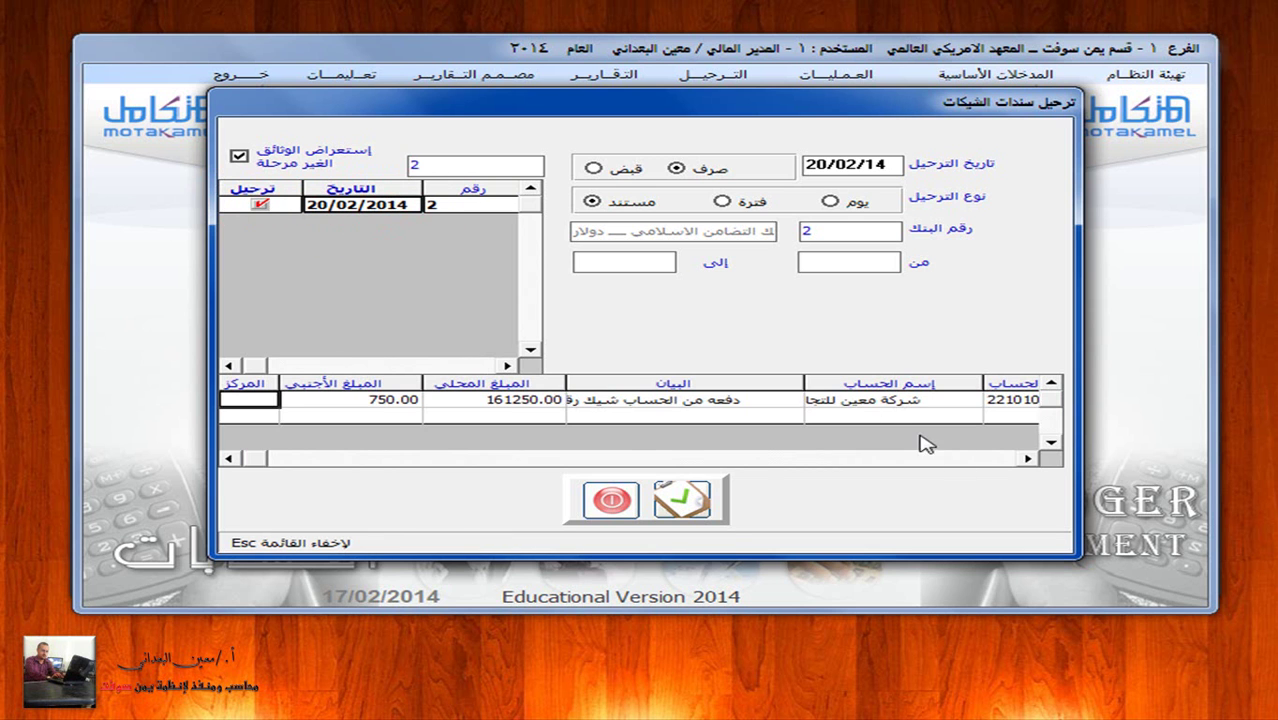
{"action": "left_click", "coordinate": [1027, 458]}
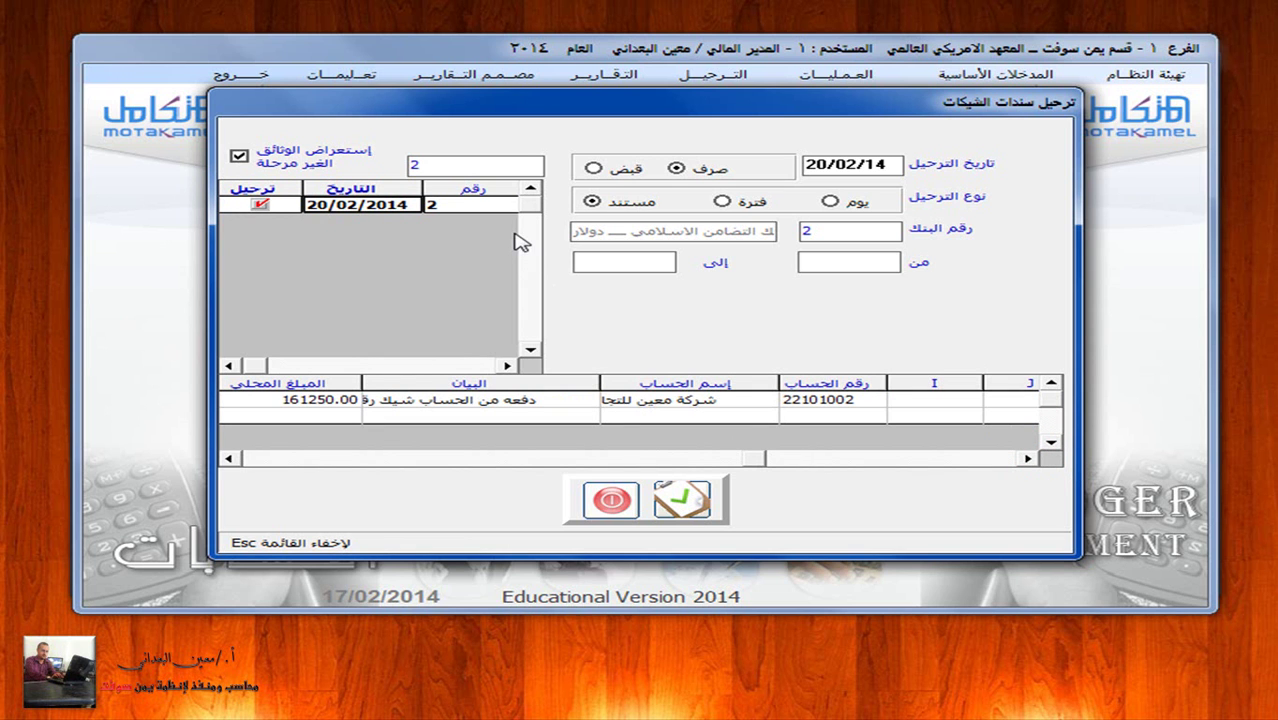
{"action": "left_click", "coordinate": [692, 500]}
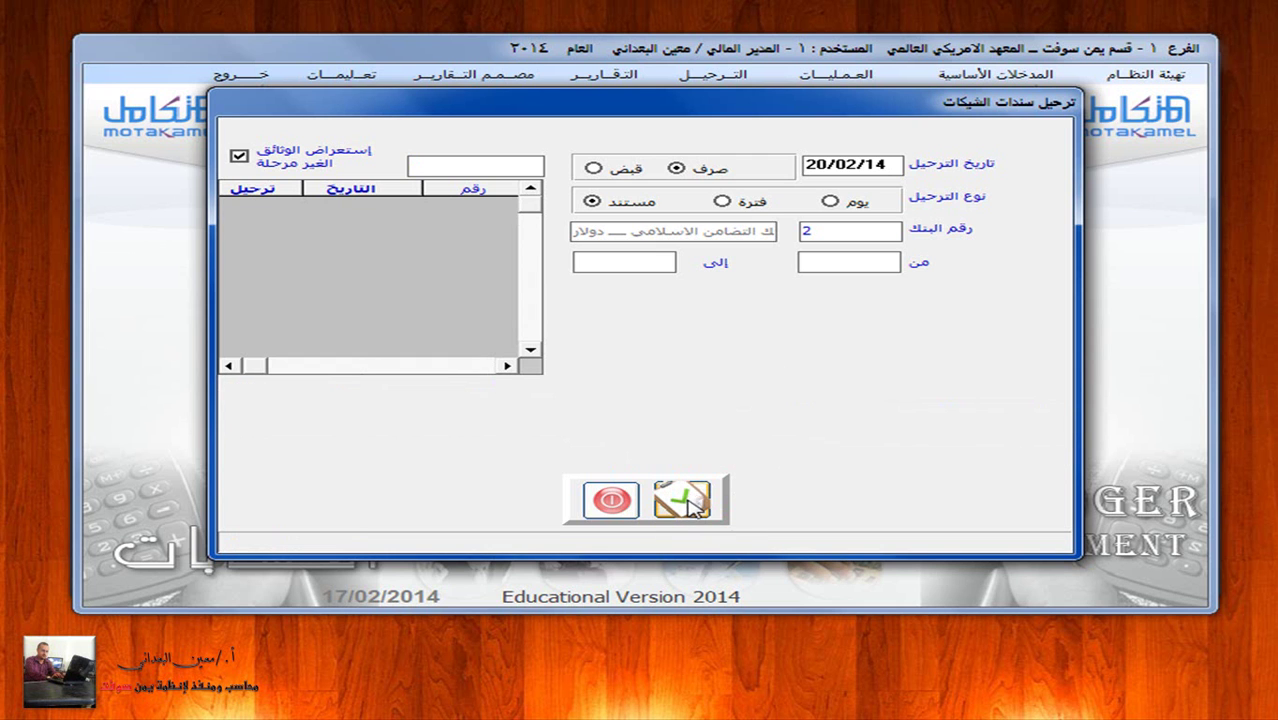
{"action": "left_click", "coordinate": [620, 505]}
Step: Open the account statement report for sub-accounts (الحسابات الفرعية)
{"action": "left_click", "coordinate": [628, 79]}
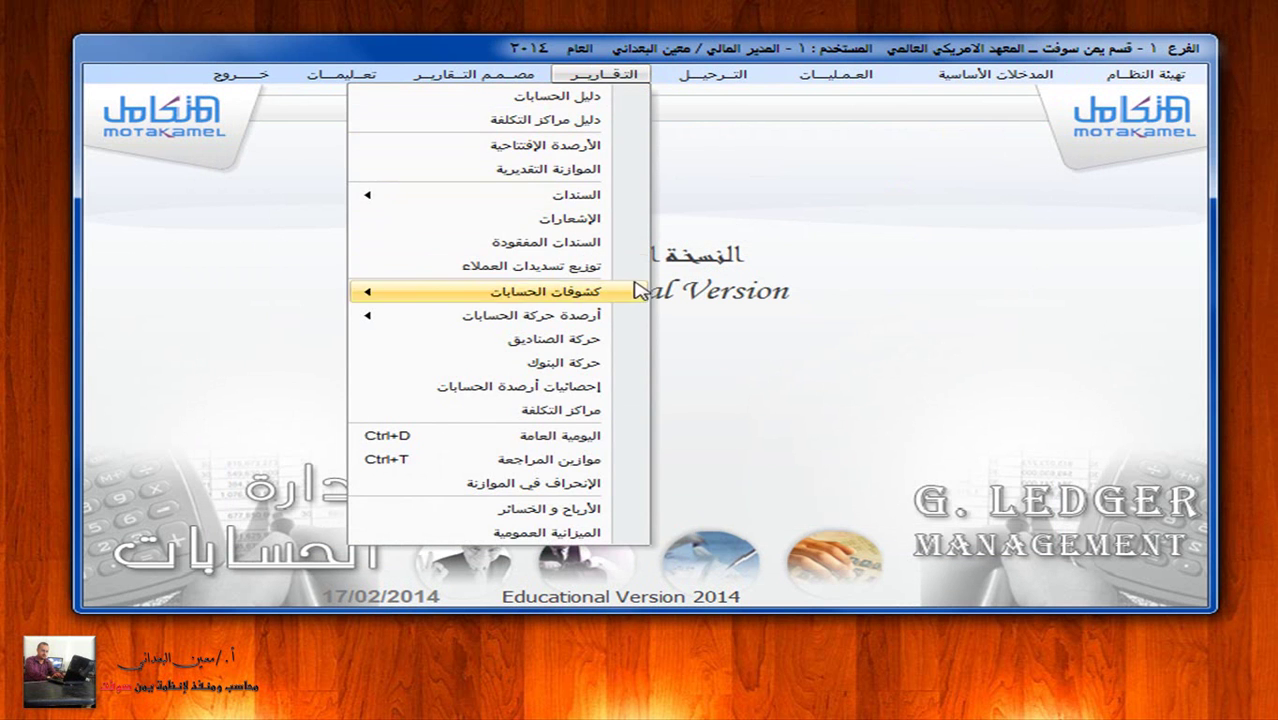
{"action": "mouse_move", "coordinate": [639, 291]}
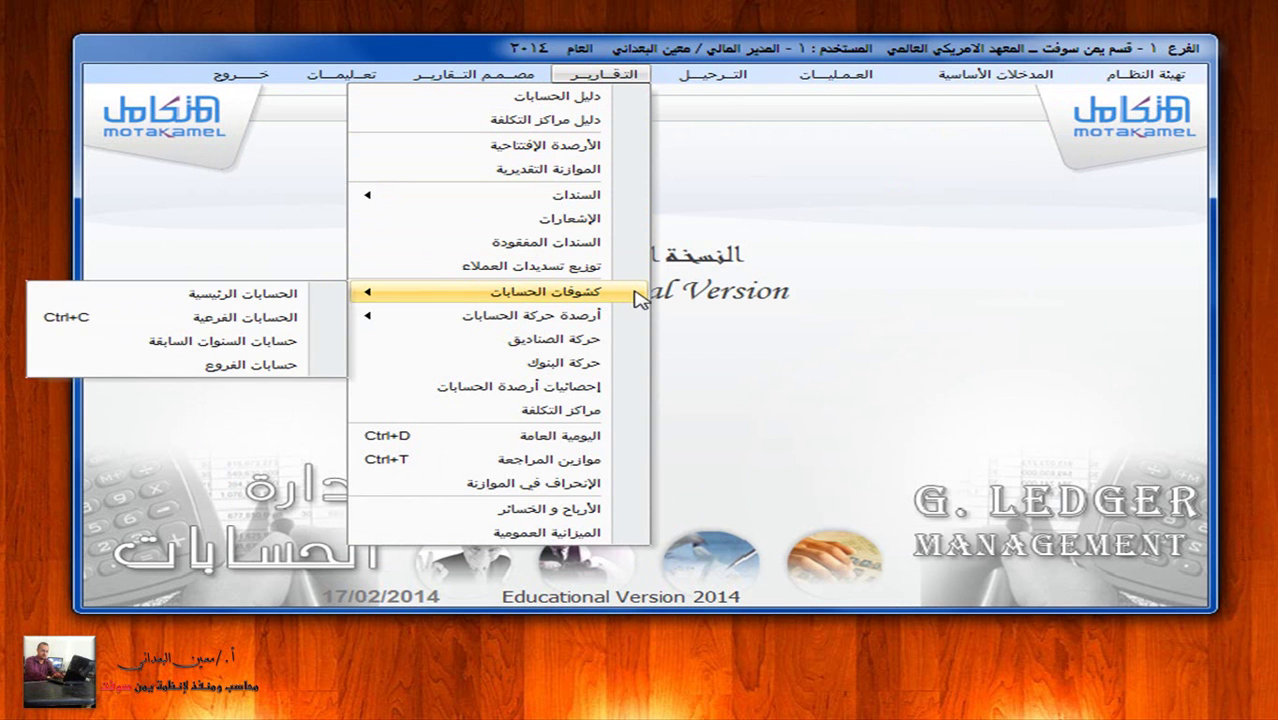
{"action": "left_click", "coordinate": [322, 316]}
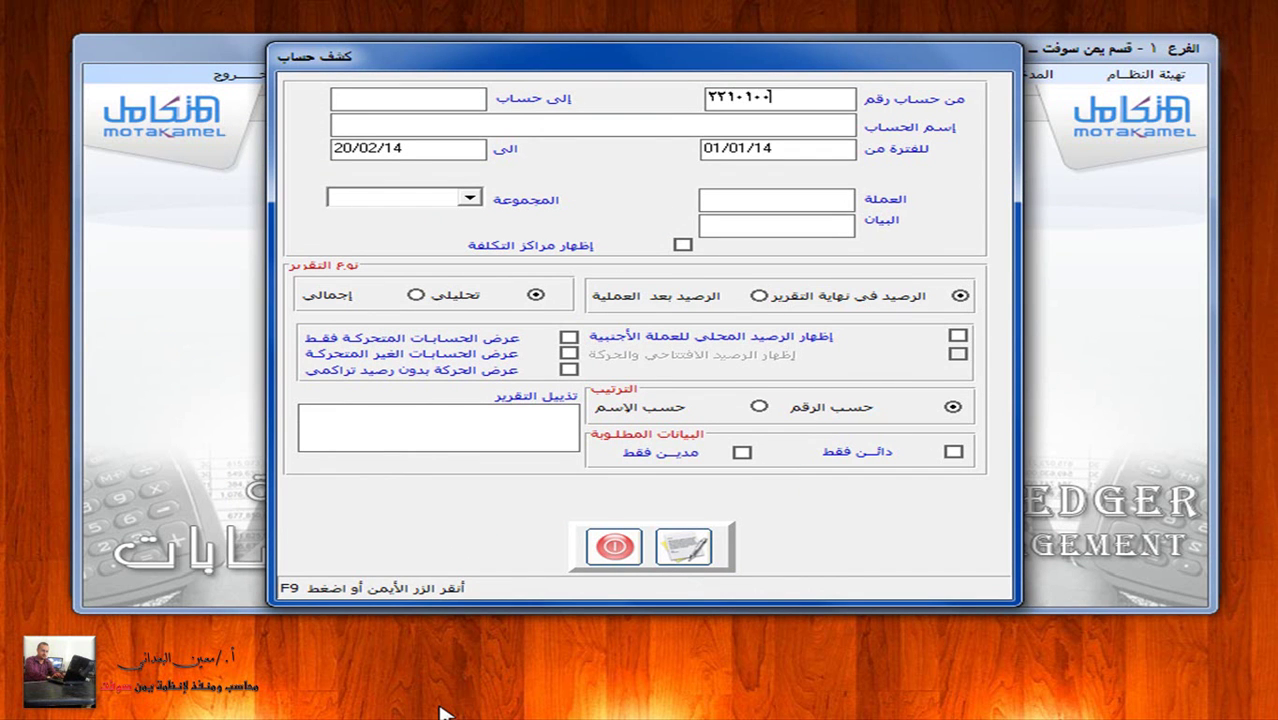
Step: List the accounts whose codes start with 22101, locate شركة معين للتجاره والاستثمار ــ دولار, and close the list without choosing it
{"action": "key", "text": "BackSpace"}
{"action": "key", "text": "BackSpace"}
{"action": "key", "text": "BackSpace"}
{"action": "key", "text": "BackSpace"}
{"action": "key", "text": "BackSpace"}
{"action": "key", "text": "BackSpace"}
{"action": "key", "text": "BackSpace"}
{"action": "type", "text": "22101"}
{"action": "key", "text": "F9"}
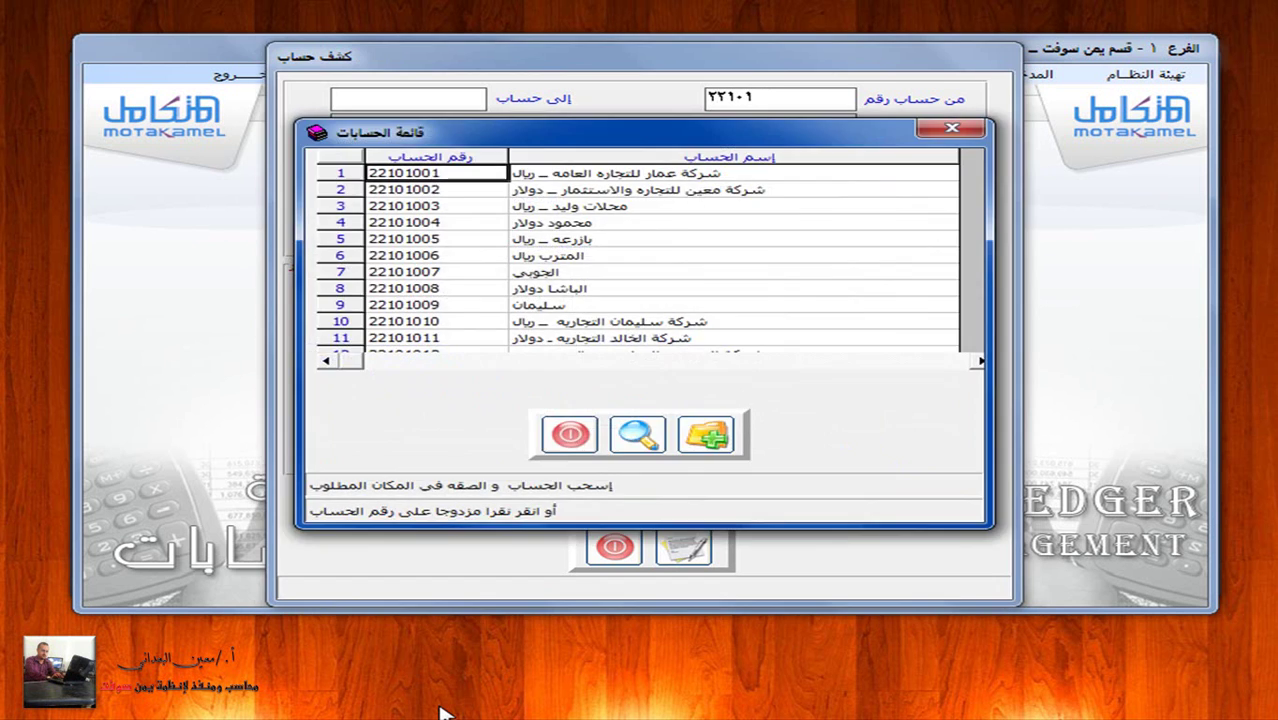
{"action": "left_click_drag", "start_coordinate": [550, 238], "coordinate": [470, 189]}
{"action": "key", "text": "Down"}
{"action": "key", "text": "Down"}
{"action": "key", "text": "Down"}
{"action": "key", "text": "Down"}
{"action": "key", "text": "Down"}
{"action": "key", "text": "Down"}
{"action": "key", "text": "Down"}
{"action": "key", "text": "Down"}
{"action": "key", "text": "Down"}
{"action": "key", "text": "Down"}
{"action": "key", "text": "Up"}
{"action": "key", "text": "Up"}
{"action": "key", "text": "Up"}
{"action": "key", "text": "Up"}
{"action": "key", "text": "Up"}
{"action": "key", "text": "Up"}
{"action": "key", "text": "Up"}
{"action": "key", "text": "Up"}
{"action": "key", "text": "Up"}
{"action": "key", "text": "Up"}
{"action": "key", "text": "Up"}
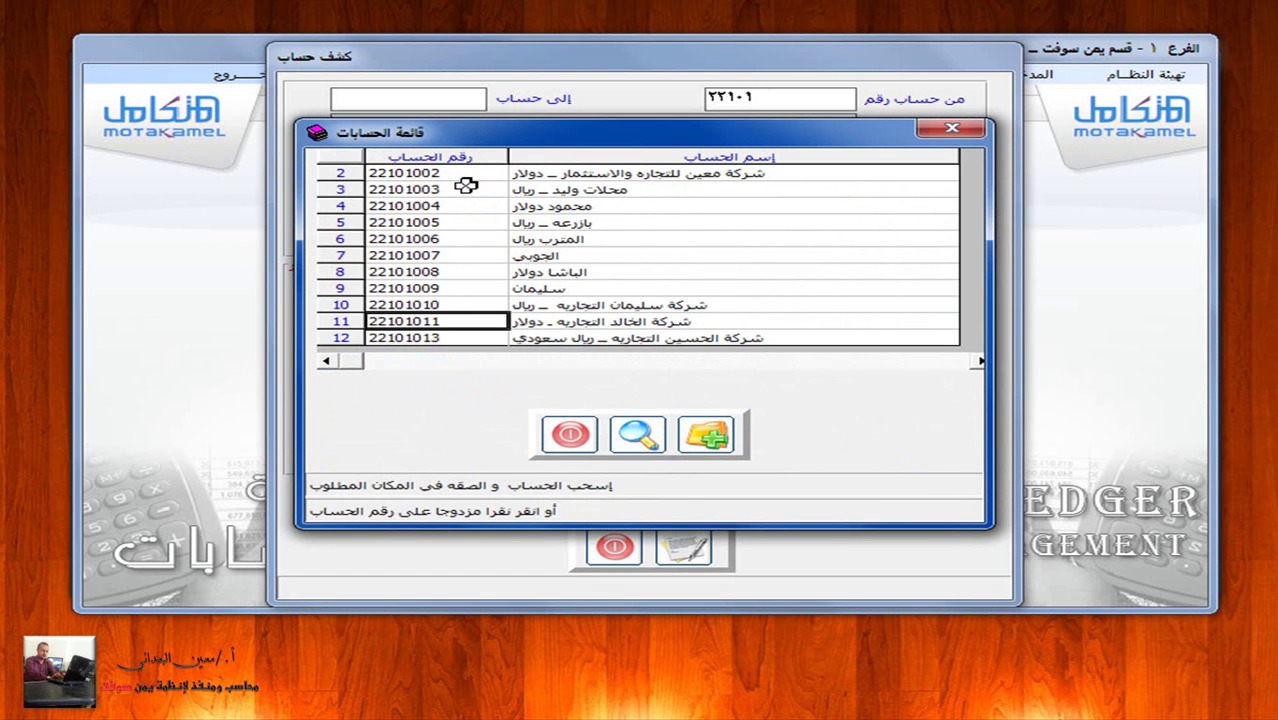
{"action": "key", "text": "Down"}
{"action": "key", "text": "Right"}
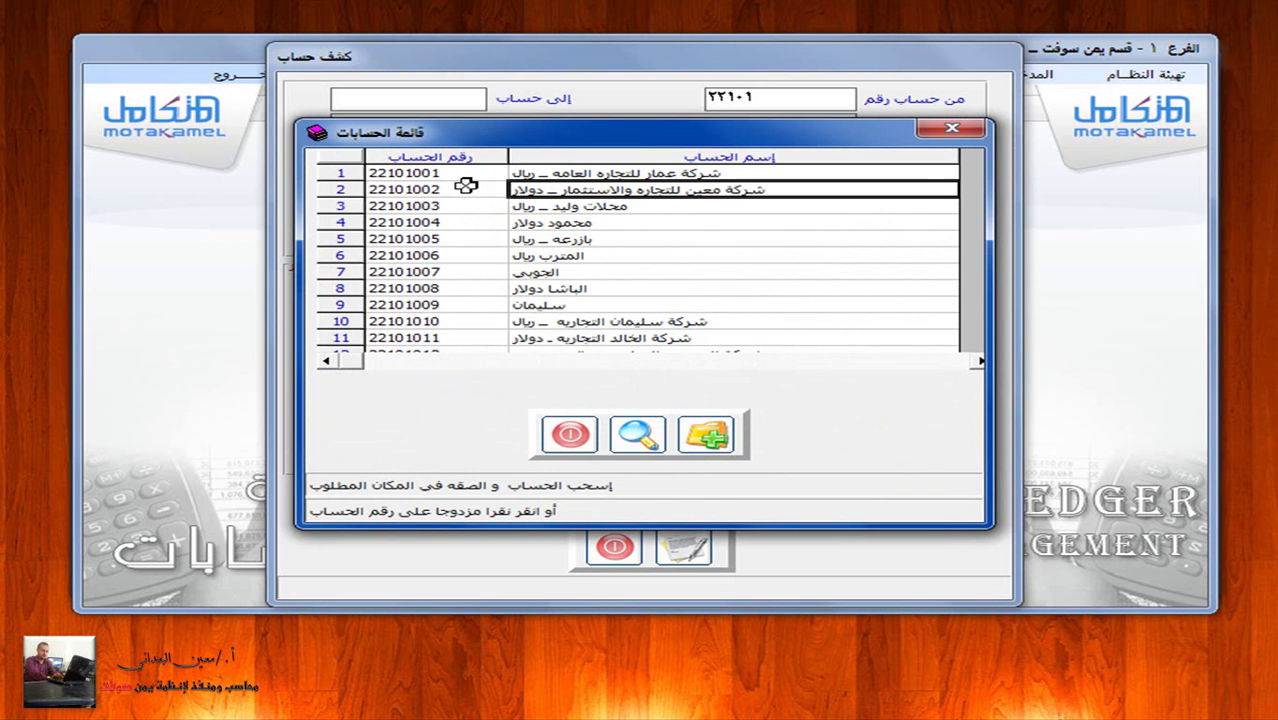
{"action": "left_click", "coordinate": [570, 434]}
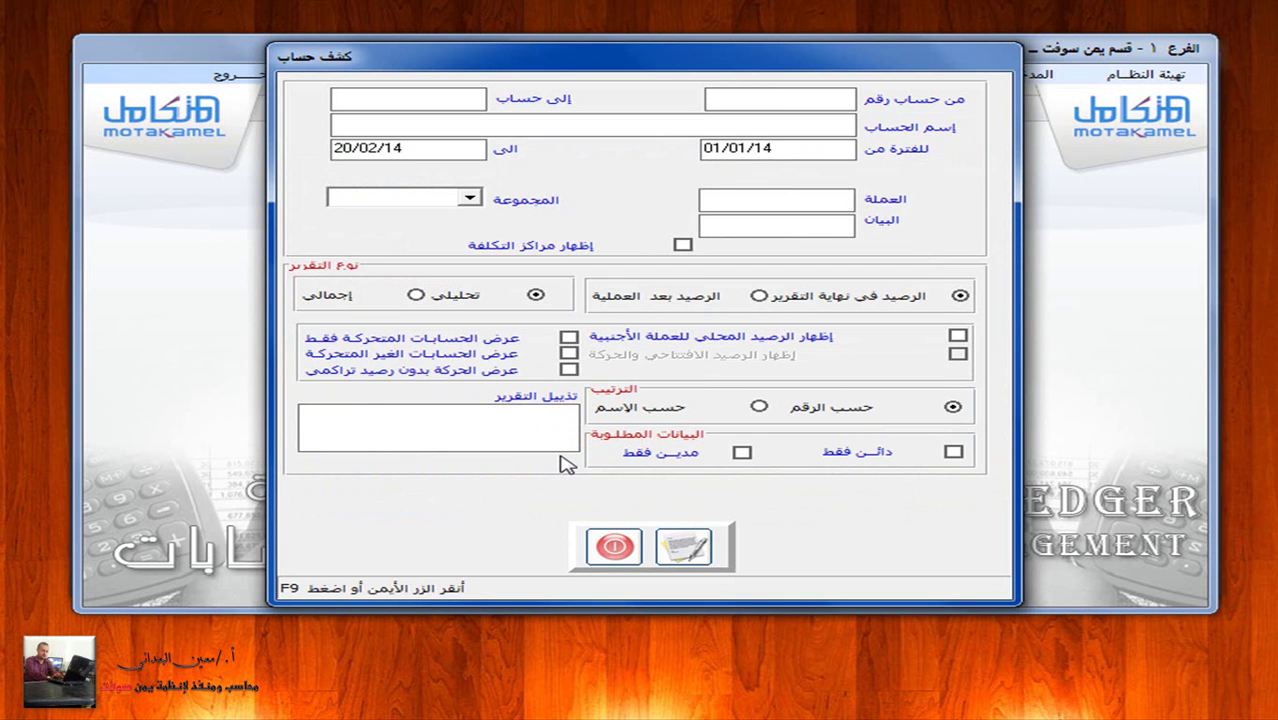
Step: Browse the full, unfiltered account list down to شركة معين للتجاره والاستثمار ــ دولار
{"action": "key", "text": "F9"}
{"action": "key", "text": "Down"}
{"action": "key", "text": "Down"}
{"action": "key", "text": "Down"}
{"action": "key", "text": "Down"}
{"action": "key", "text": "Down"}
{"action": "key", "text": "Down"}
{"action": "key", "text": "Down"}
{"action": "key", "text": "Down"}
{"action": "key", "text": "Down"}
{"action": "key", "text": "Down"}
{"action": "key", "text": "Down"}
{"action": "key", "text": "Down"}
{"action": "key", "text": "Down"}
{"action": "key", "text": "Down"}
{"action": "key", "text": "Down"}
{"action": "key", "text": "Down"}
{"action": "key", "text": "Down"}
{"action": "key", "text": "Down"}
{"action": "key", "text": "Down"}
{"action": "key", "text": "Down"}
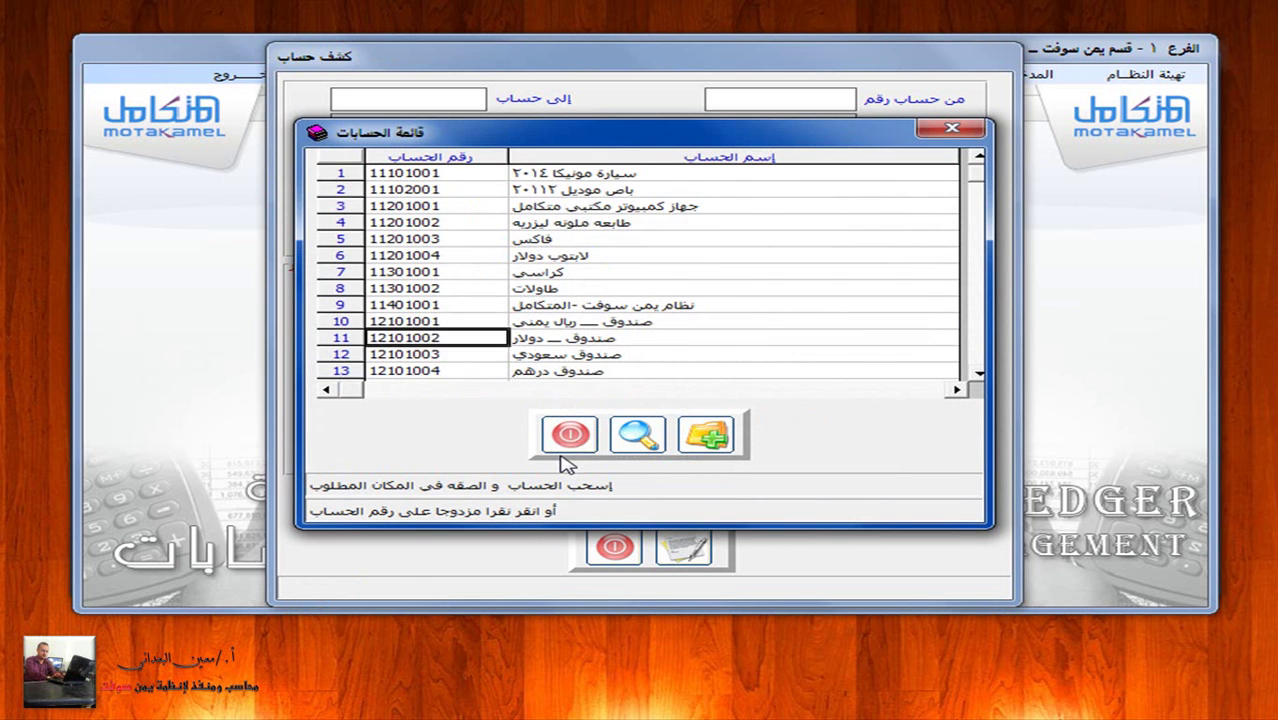
{"action": "key", "text": "Down"}
{"action": "key", "text": "Down"}
{"action": "key", "text": "Down"}
{"action": "key", "text": "Down"}
{"action": "key", "text": "Down"}
{"action": "key", "text": "Down"}
{"action": "key", "text": "Down"}
{"action": "key", "text": "Down"}
{"action": "key", "text": "Down"}
{"action": "key", "text": "Down"}
{"action": "key", "text": "Down"}
{"action": "key", "text": "Down"}
{"action": "key", "text": "Down"}
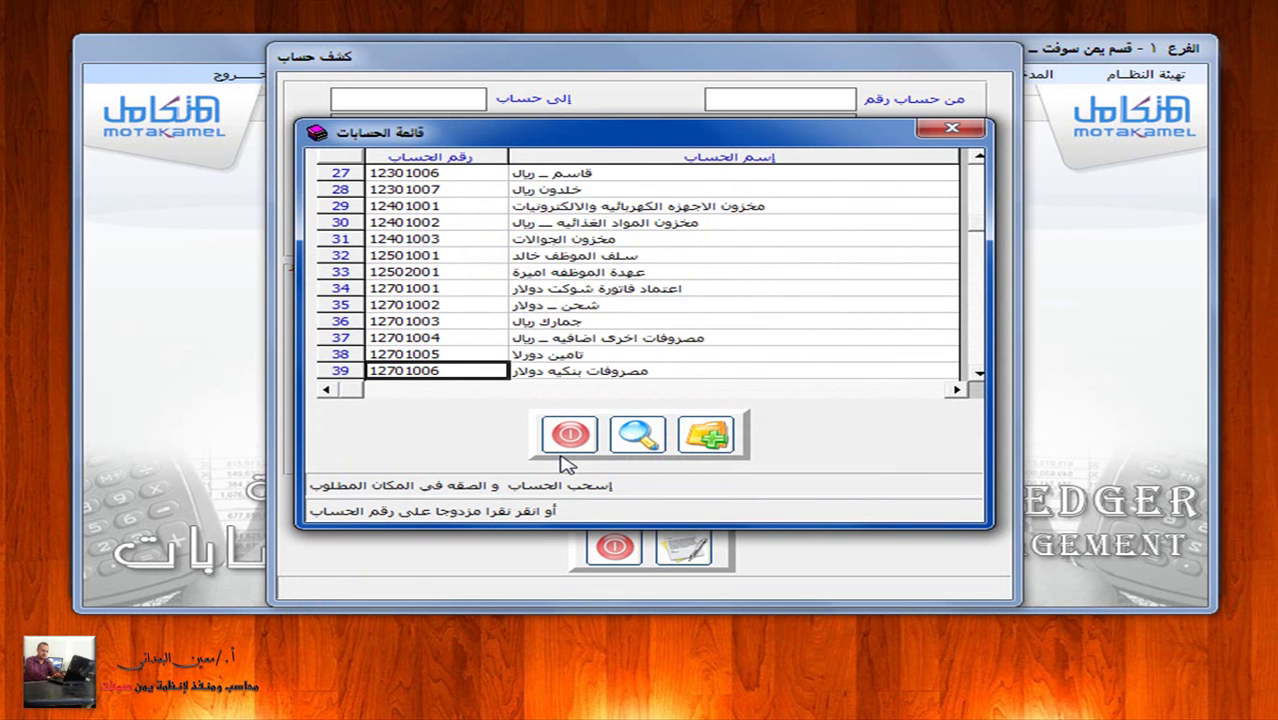
{"action": "key", "text": "Down"}
{"action": "key", "text": "Down"}
{"action": "key", "text": "Down"}
{"action": "key", "text": "Down"}
{"action": "key", "text": "Down"}
{"action": "key", "text": "Down"}
{"action": "key", "text": "Down"}
{"action": "key", "text": "Down"}
{"action": "key", "text": "Down"}
{"action": "key", "text": "Down"}
{"action": "key", "text": "Down"}
{"action": "key", "text": "Down"}
{"action": "key", "text": "Down"}
{"action": "key", "text": "Down"}
{"action": "key", "text": "Down"}
{"action": "key", "text": "Down"}
{"action": "key", "text": "Down"}
{"action": "key", "text": "Down"}
{"action": "key", "text": "Down"}
{"action": "key", "text": "Down"}
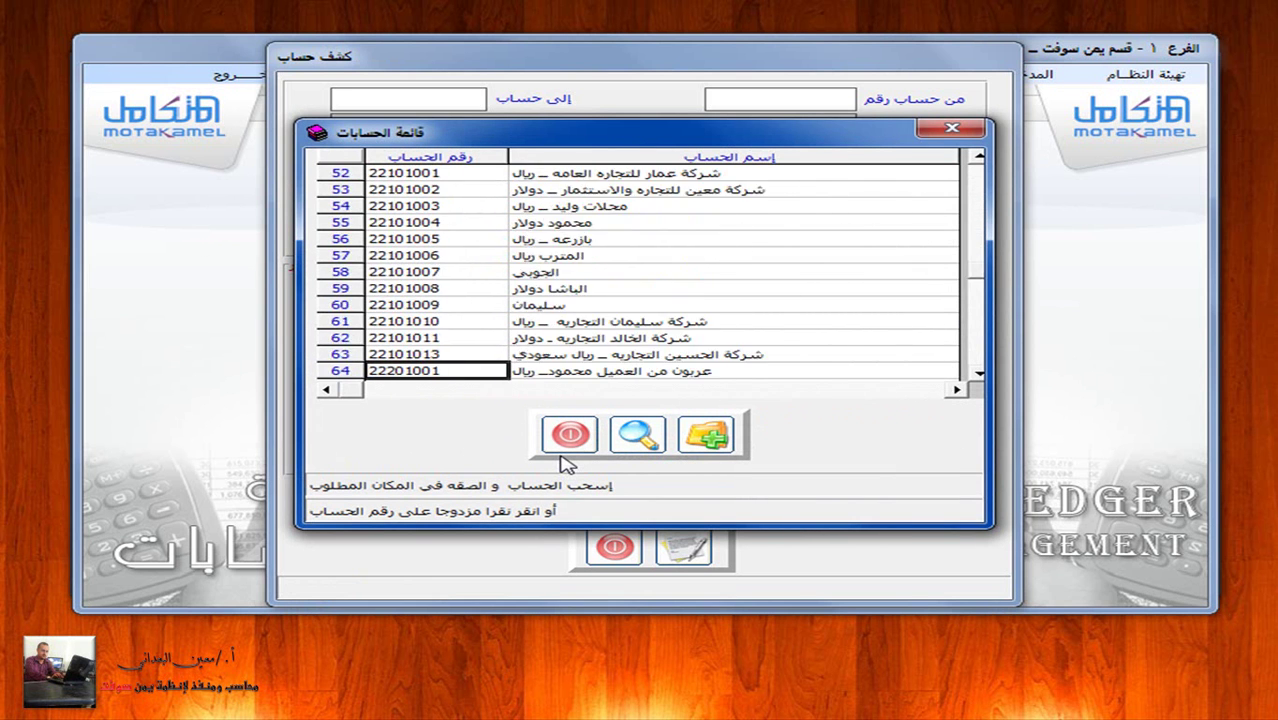
{"action": "key", "text": "Down"}
{"action": "key", "text": "Up"}
{"action": "key", "text": "Up"}
{"action": "key", "text": "Up"}
{"action": "key", "text": "Up"}
{"action": "key", "text": "Up"}
{"action": "key", "text": "Up"}
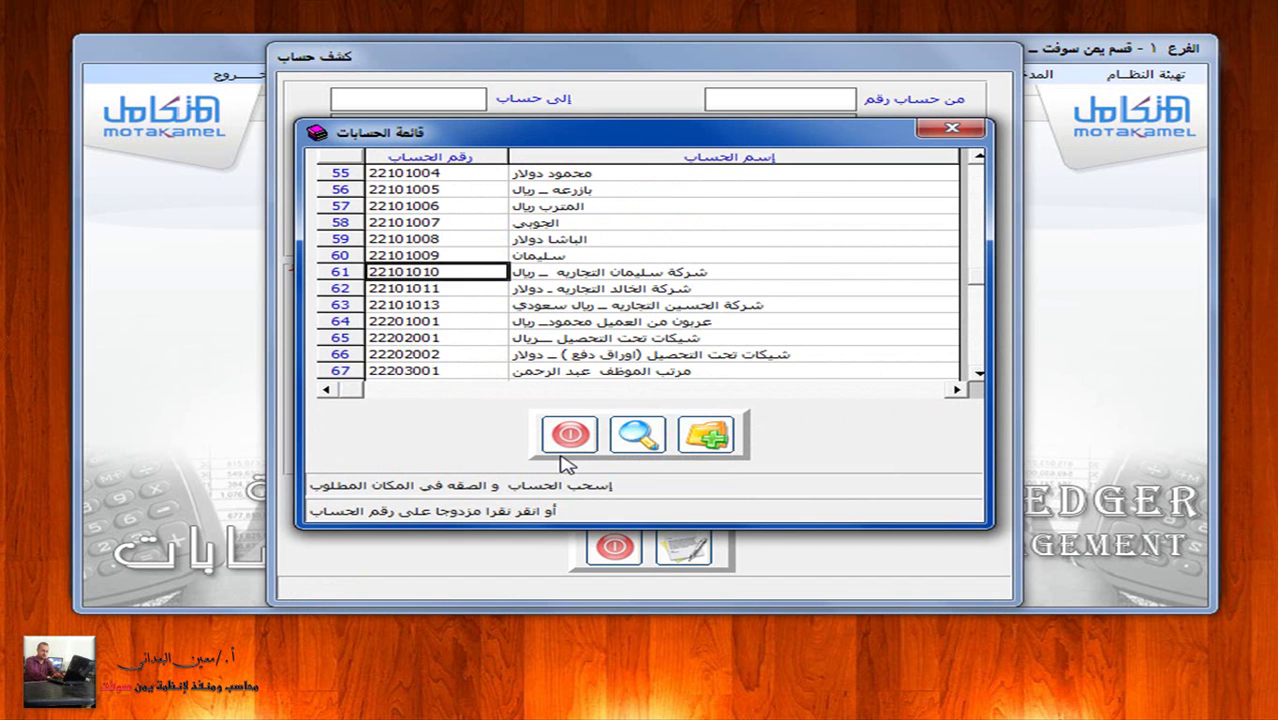
{"action": "key", "text": "Up"}
{"action": "key", "text": "Up"}
{"action": "key", "text": "Up"}
{"action": "key", "text": "Up"}
{"action": "key", "text": "Up"}
{"action": "key", "text": "Up"}
{"action": "key", "text": "Up"}
{"action": "key", "text": "Up"}
{"action": "key", "text": "Up"}
{"action": "key", "text": "Up"}
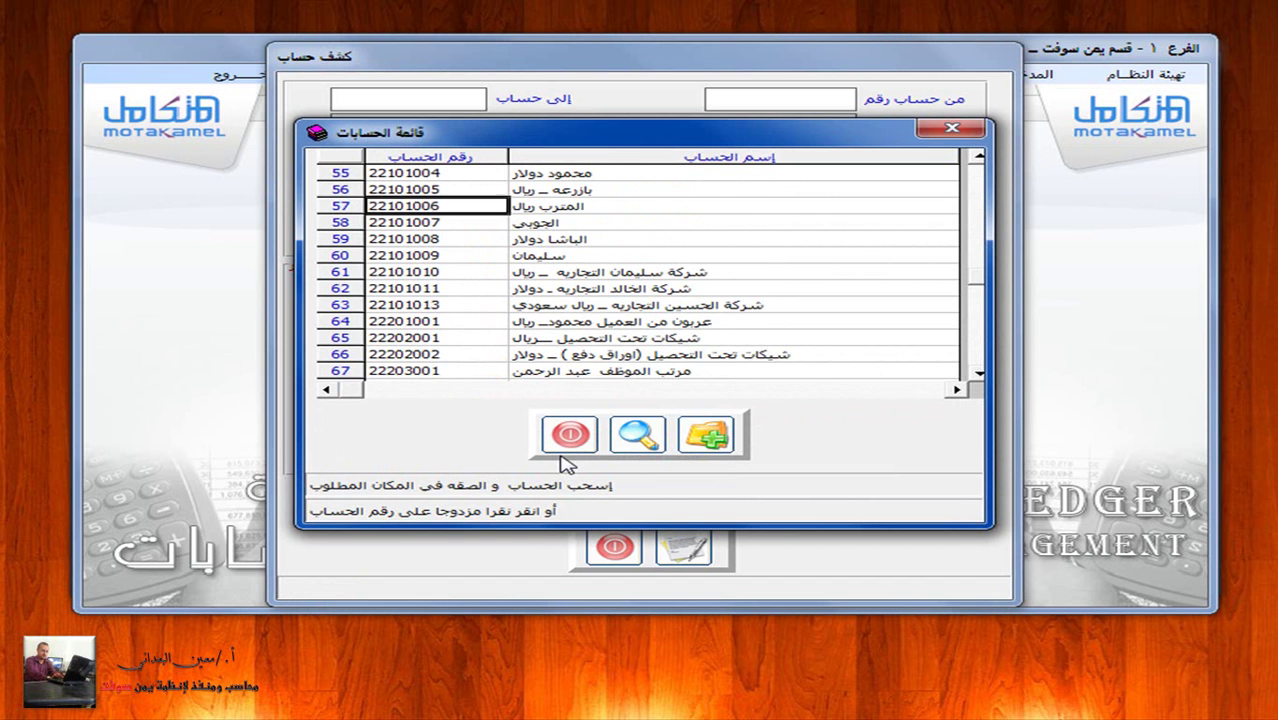
{"action": "key", "text": "Down"}
{"action": "key", "text": "Down"}
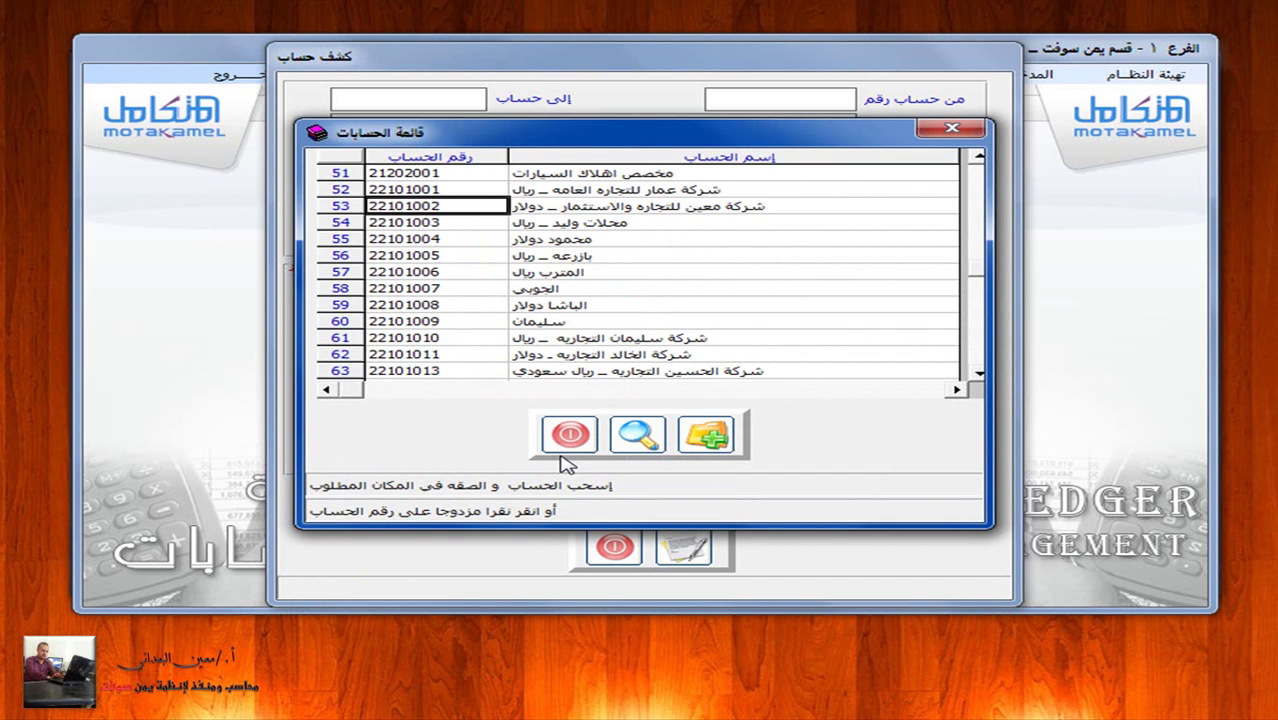
Step: Choose account 22101002 through a wildcard name search for معين, and display its statement from 01/01/14 to 20/02/14
{"action": "left_click_drag", "start_coordinate": [680, 345], "coordinate": [820, 124]}
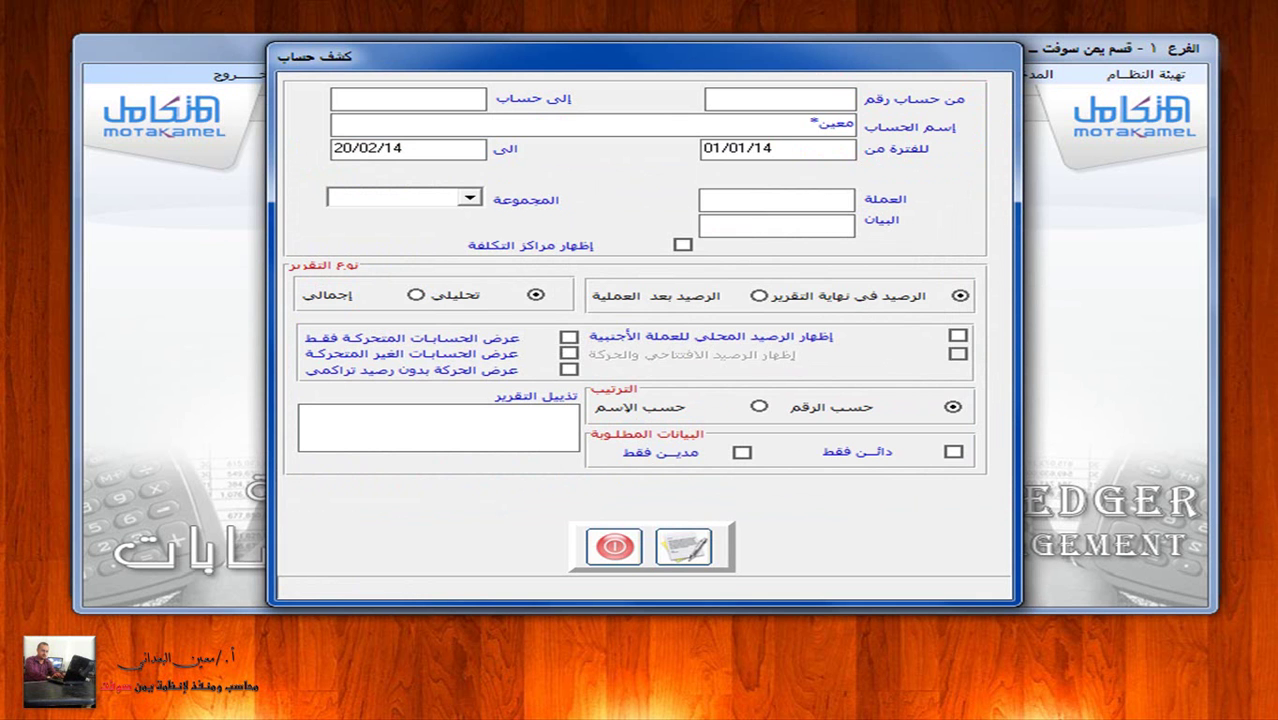
{"action": "key", "text": "Return"}
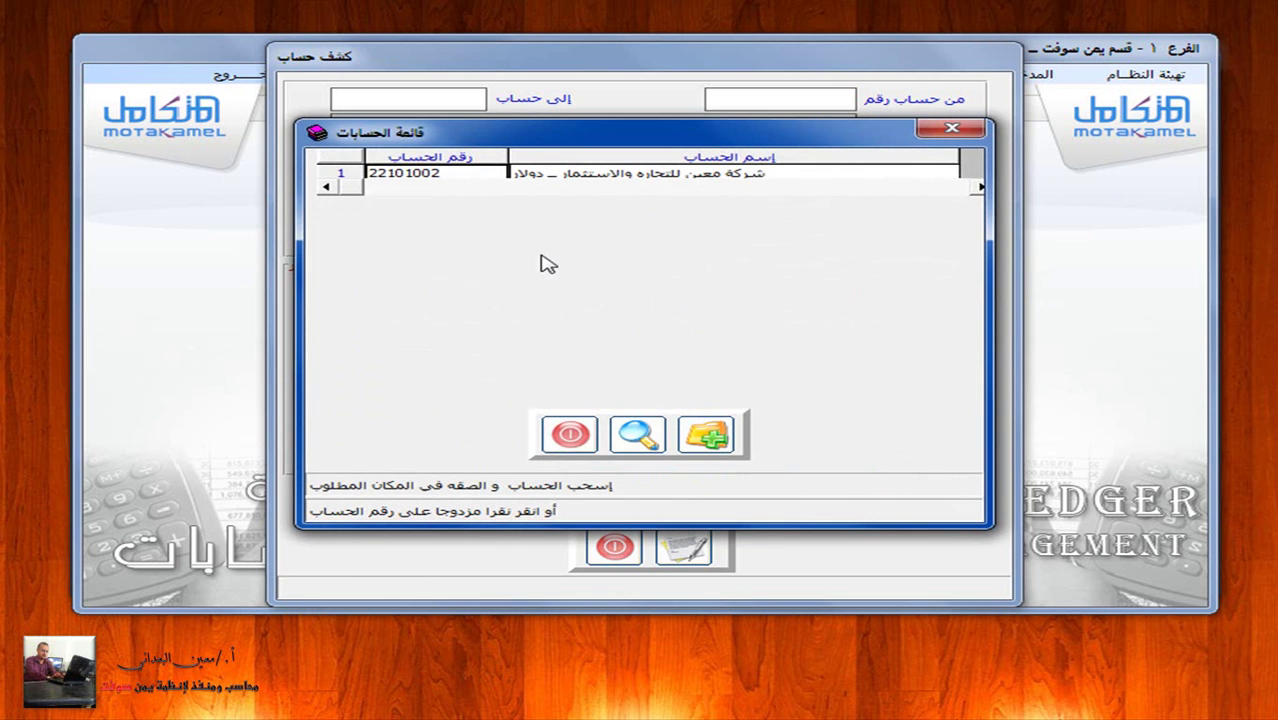
{"action": "left_click_drag", "start_coordinate": [437, 170], "coordinate": [457, 175]}
{"action": "double_click", "coordinate": [459, 175]}
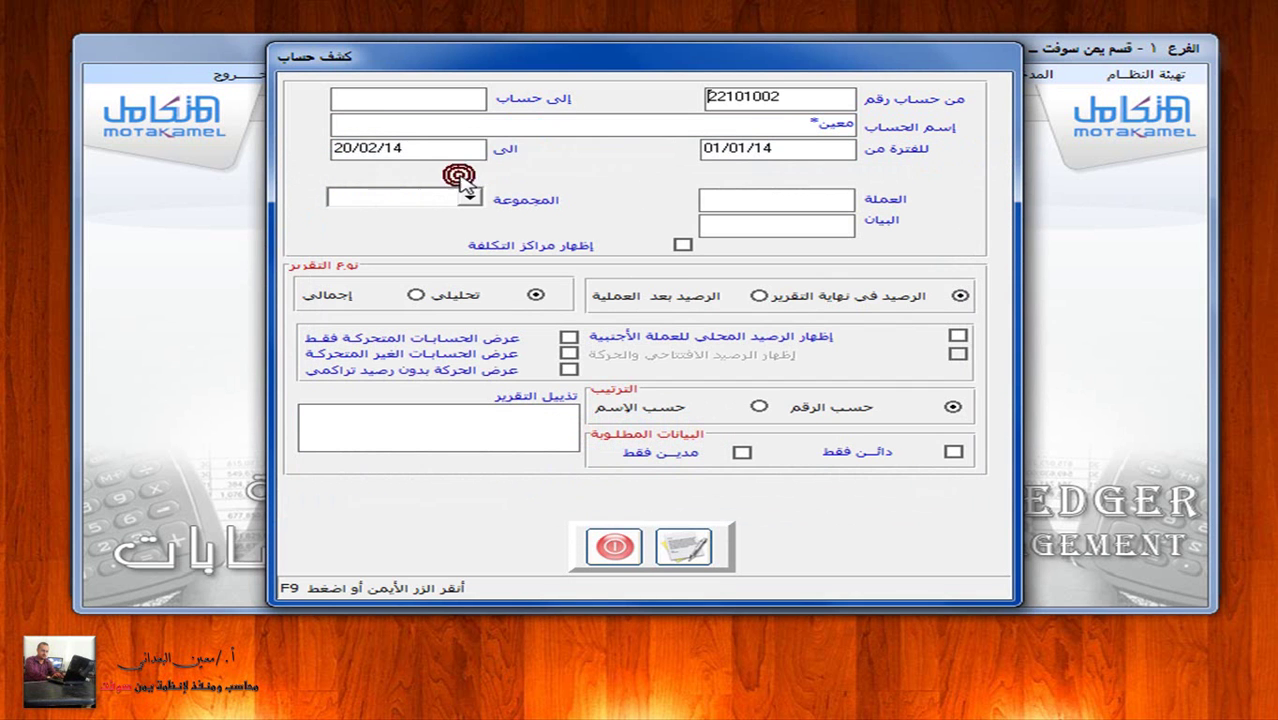
{"action": "left_click", "coordinate": [684, 546]}
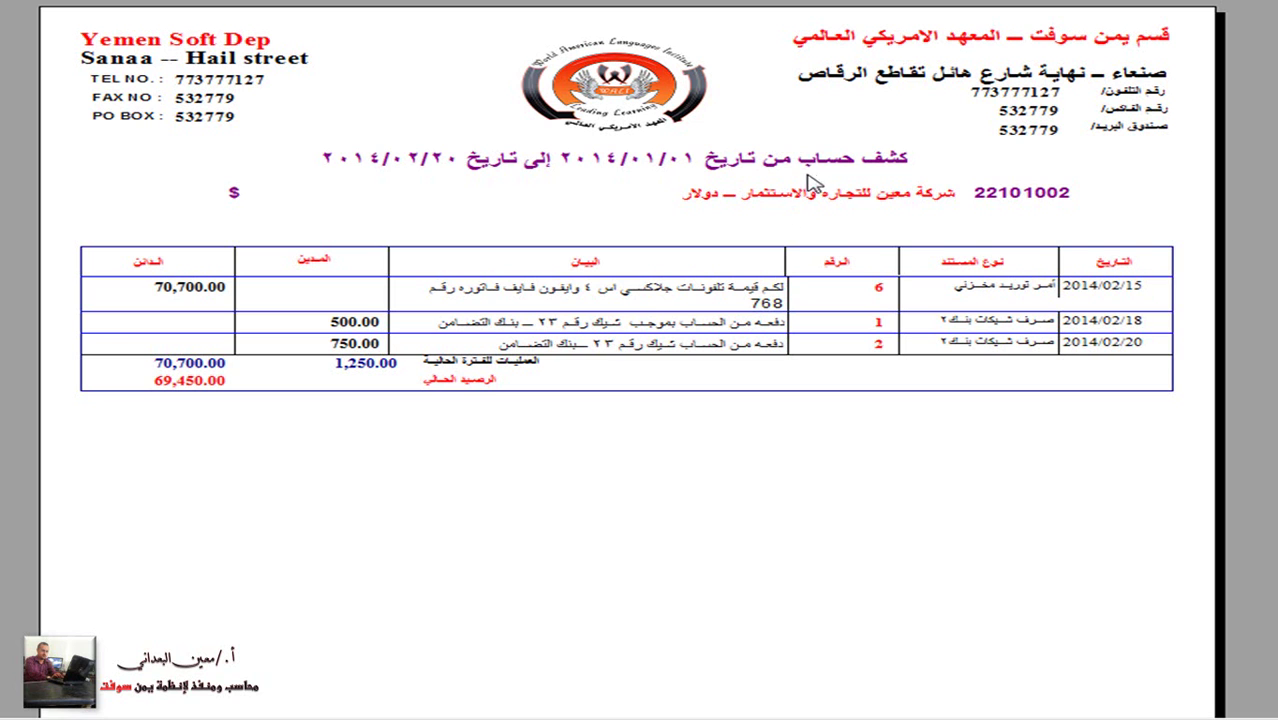
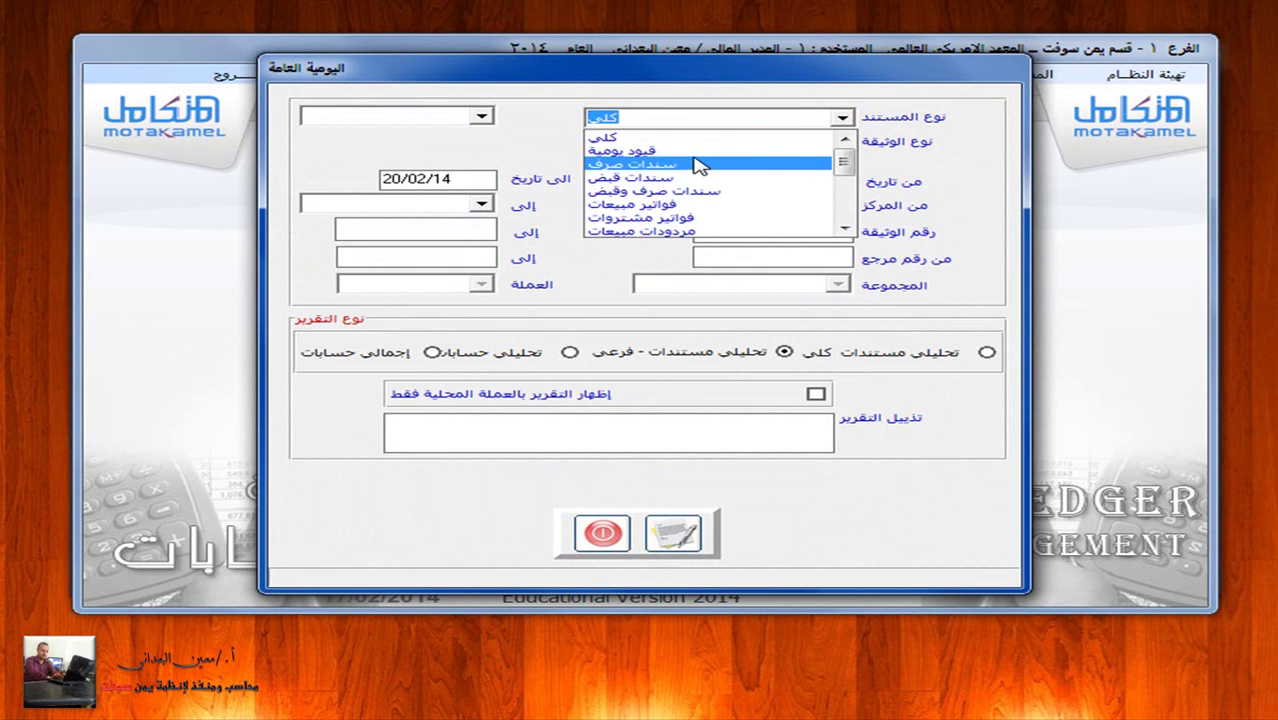
Step: Filter the general journal report (اليومية العامة) to payment vouchers (سندات صرف) of entry type بنكي for bank 2
{"action": "left_click", "coordinate": [690, 164]}
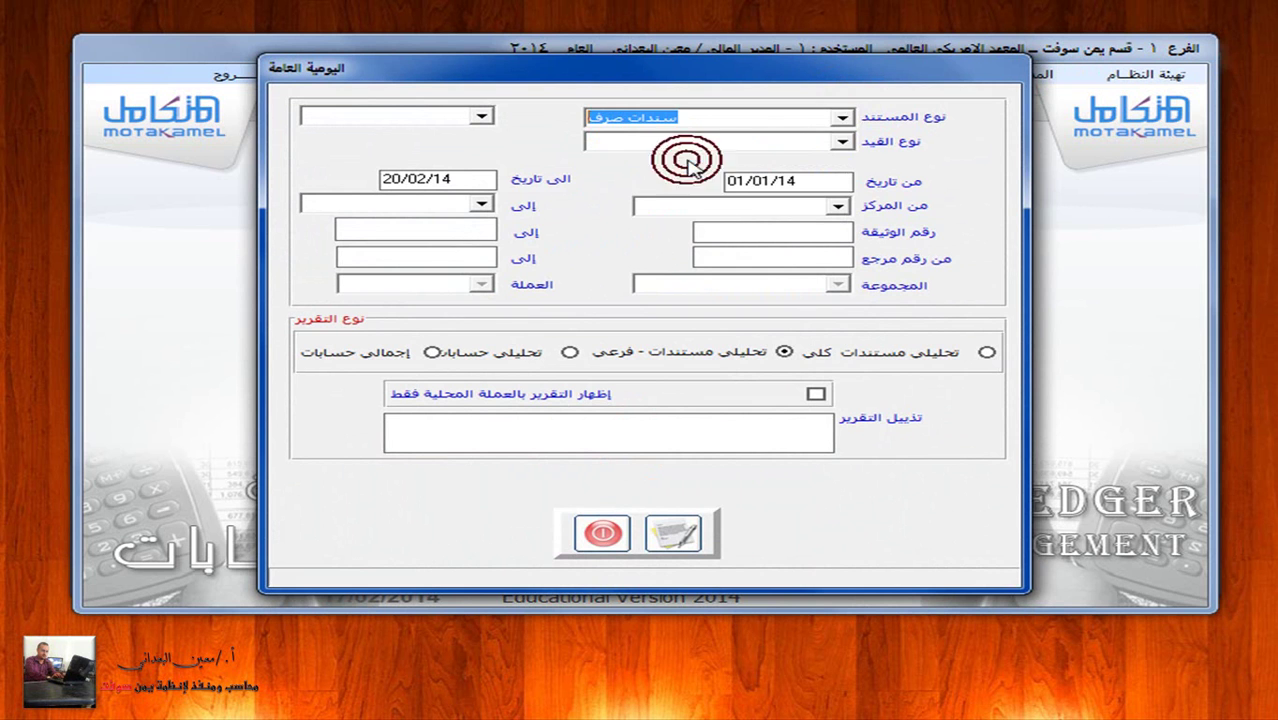
{"action": "left_click", "coordinate": [841, 141]}
{"action": "left_click", "coordinate": [754, 174]}
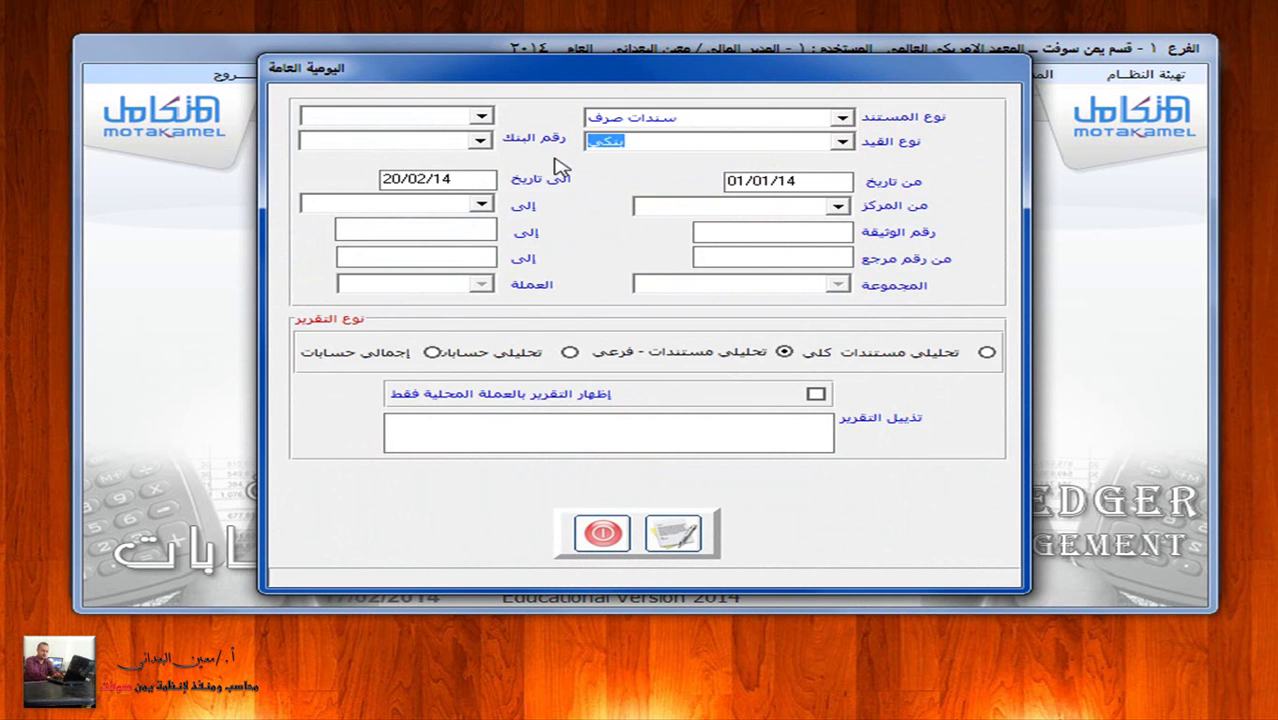
{"action": "left_click", "coordinate": [481, 141]}
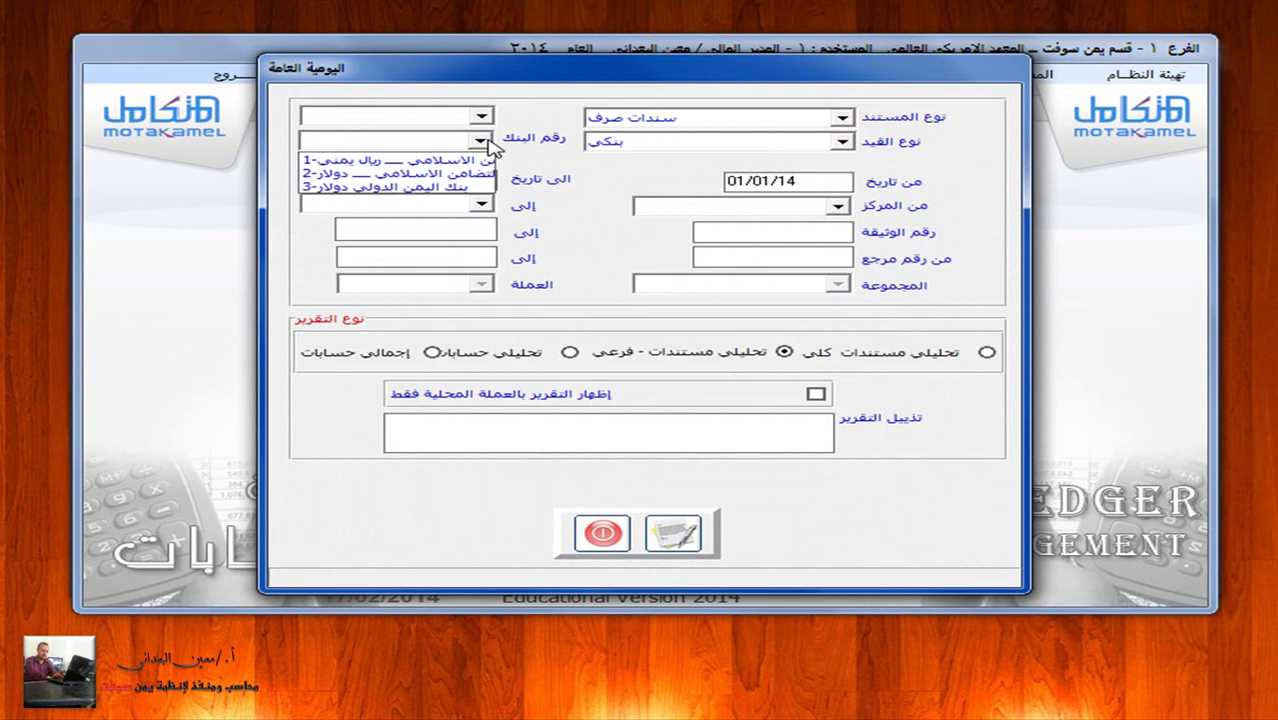
{"action": "left_click", "coordinate": [423, 173]}
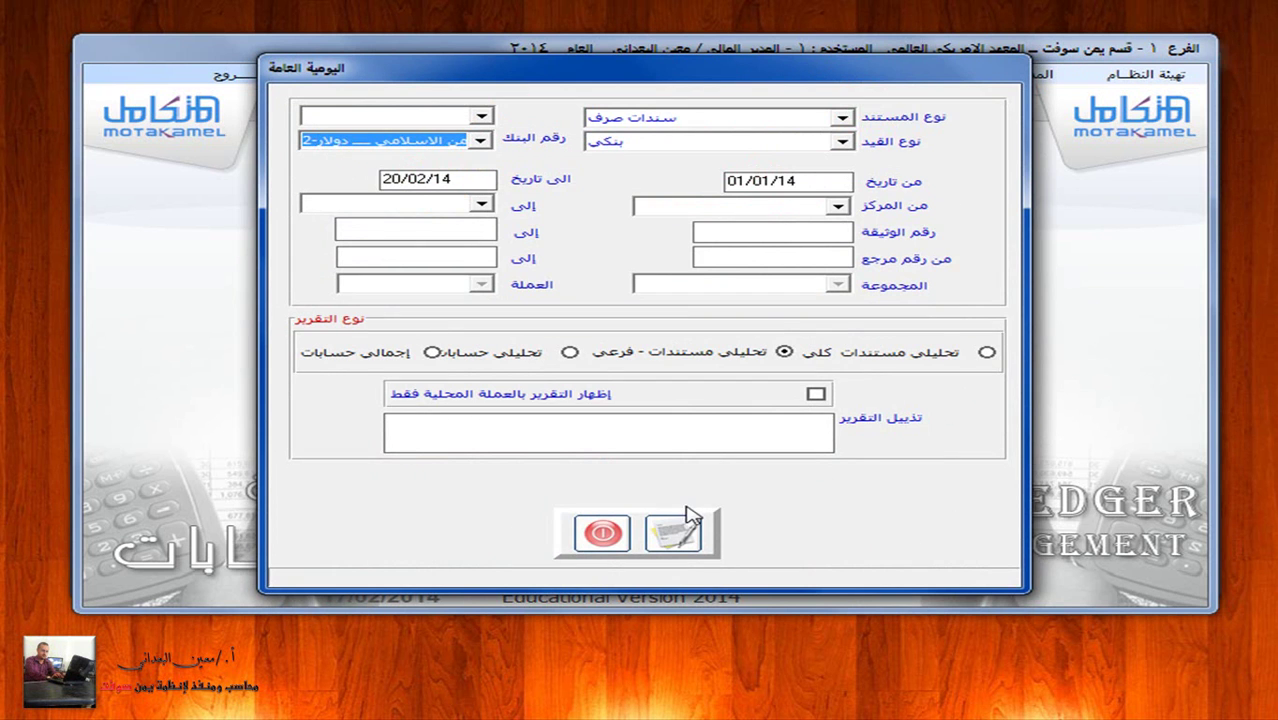
Step: Limit the general journal report to document number 2, display it, and close both the report and its filter form
{"action": "left_click", "coordinate": [785, 232]}
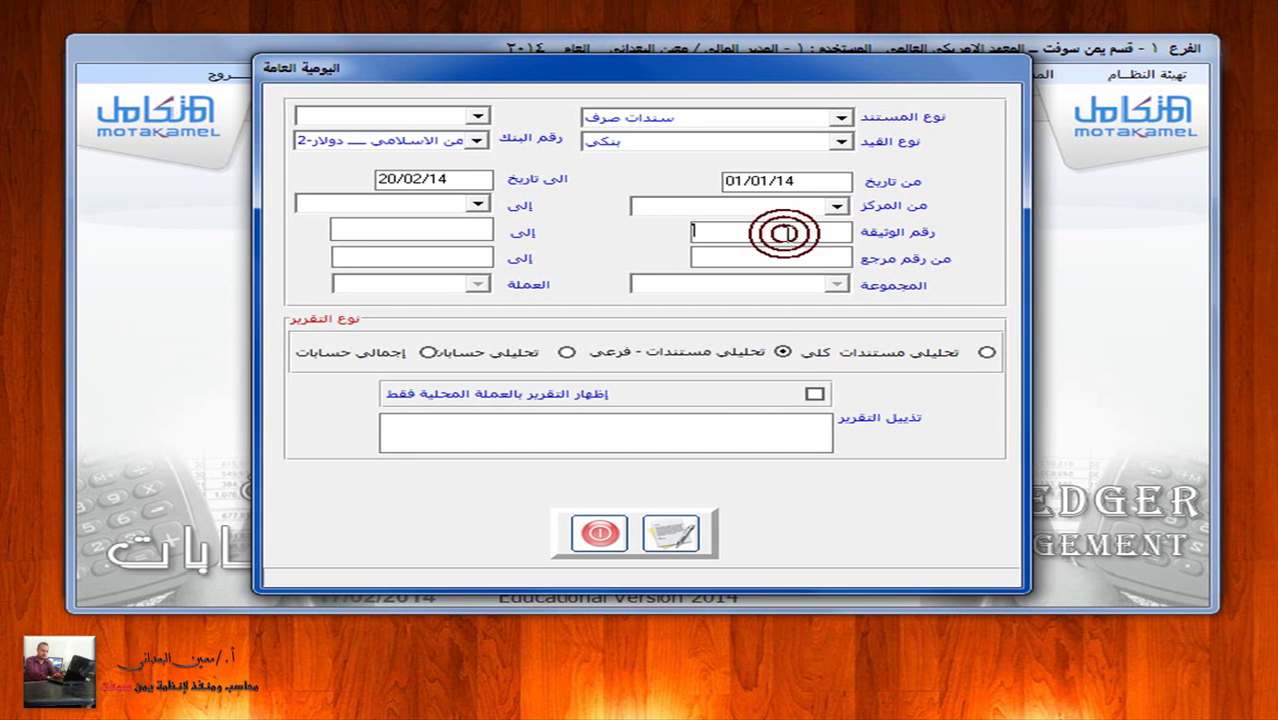
{"action": "type", "text": "2"}
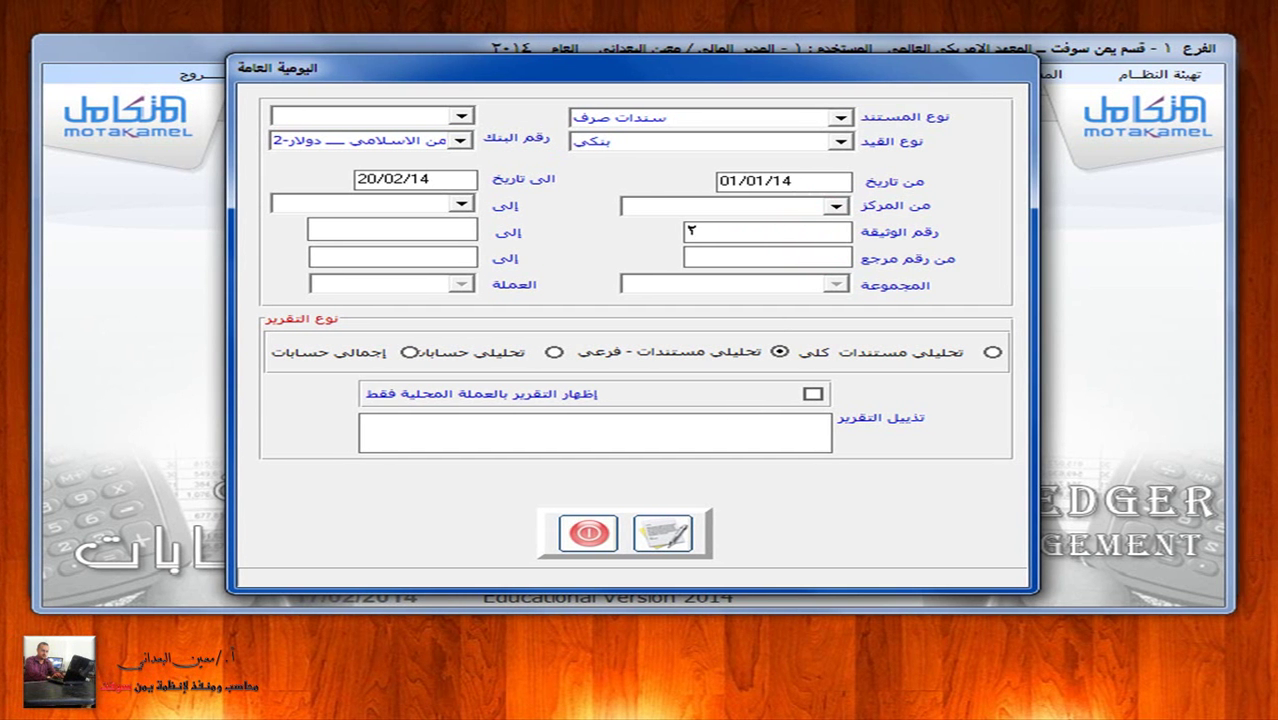
{"action": "left_click", "coordinate": [668, 533]}
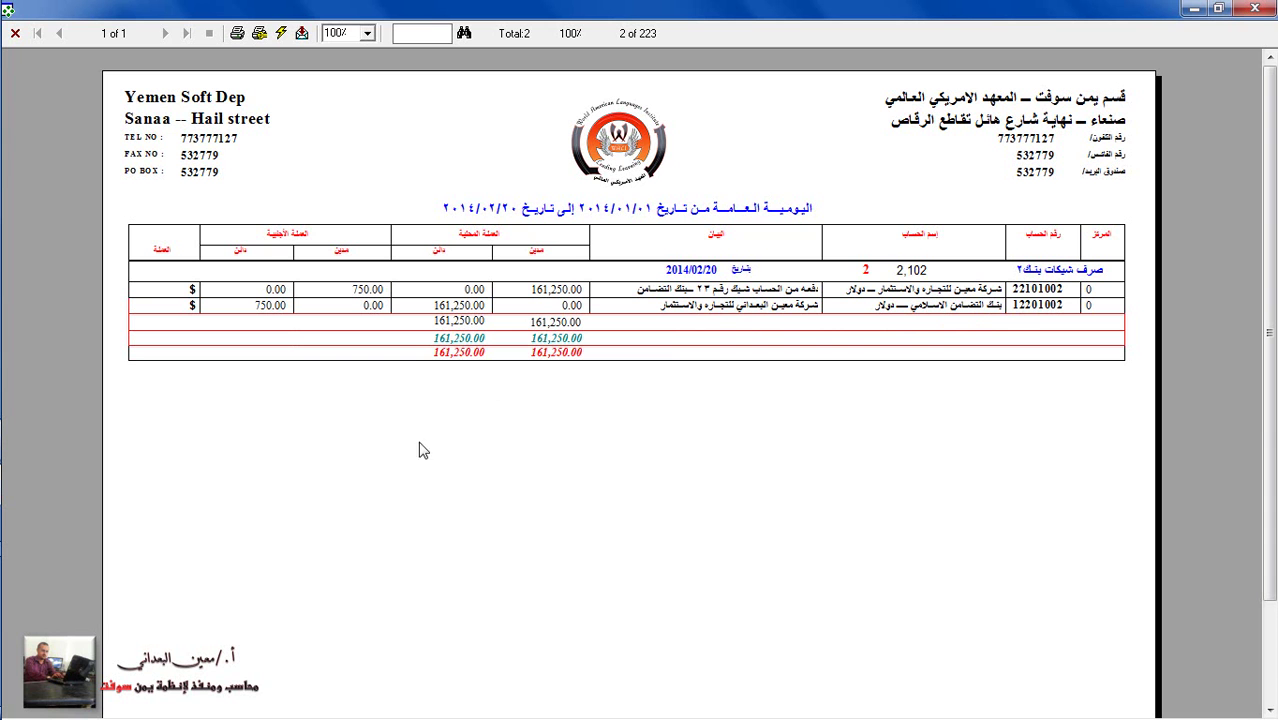
{"action": "left_click", "coordinate": [1257, 12]}
{"action": "left_click", "coordinate": [609, 546]}
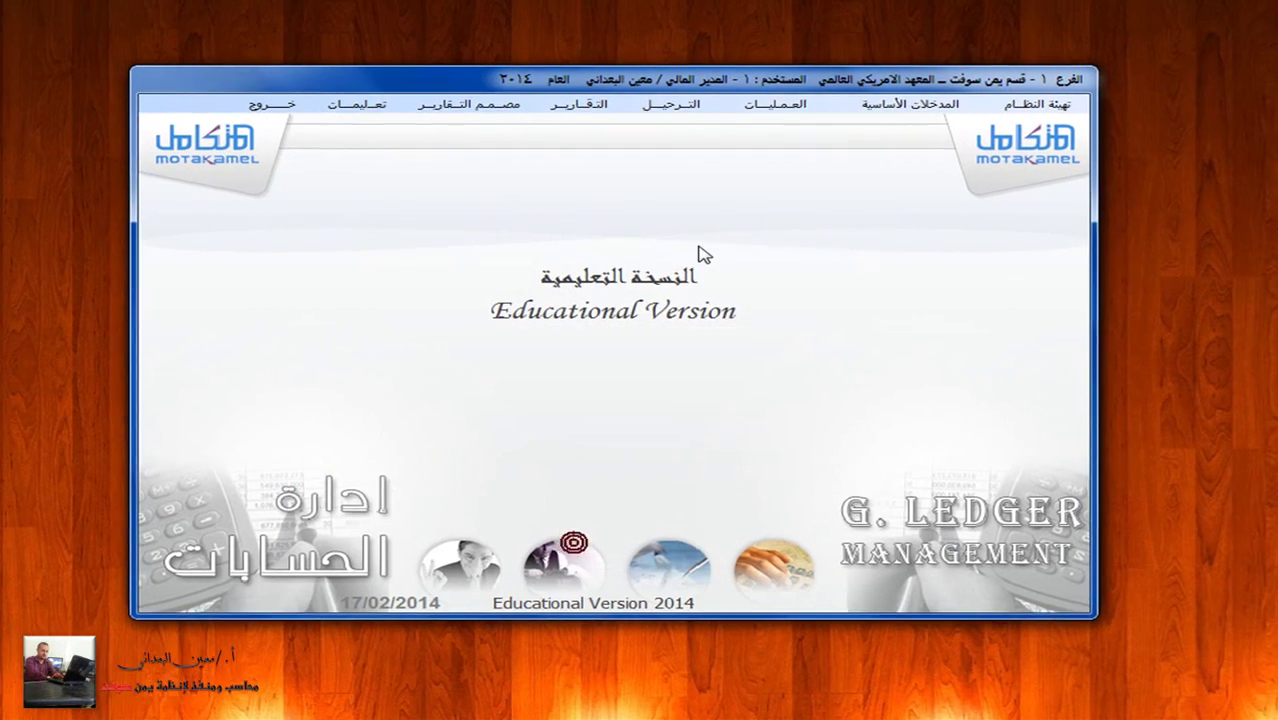
{"action": "left_click", "coordinate": [773, 106]}
{"action": "left_click", "coordinate": [754, 155]}
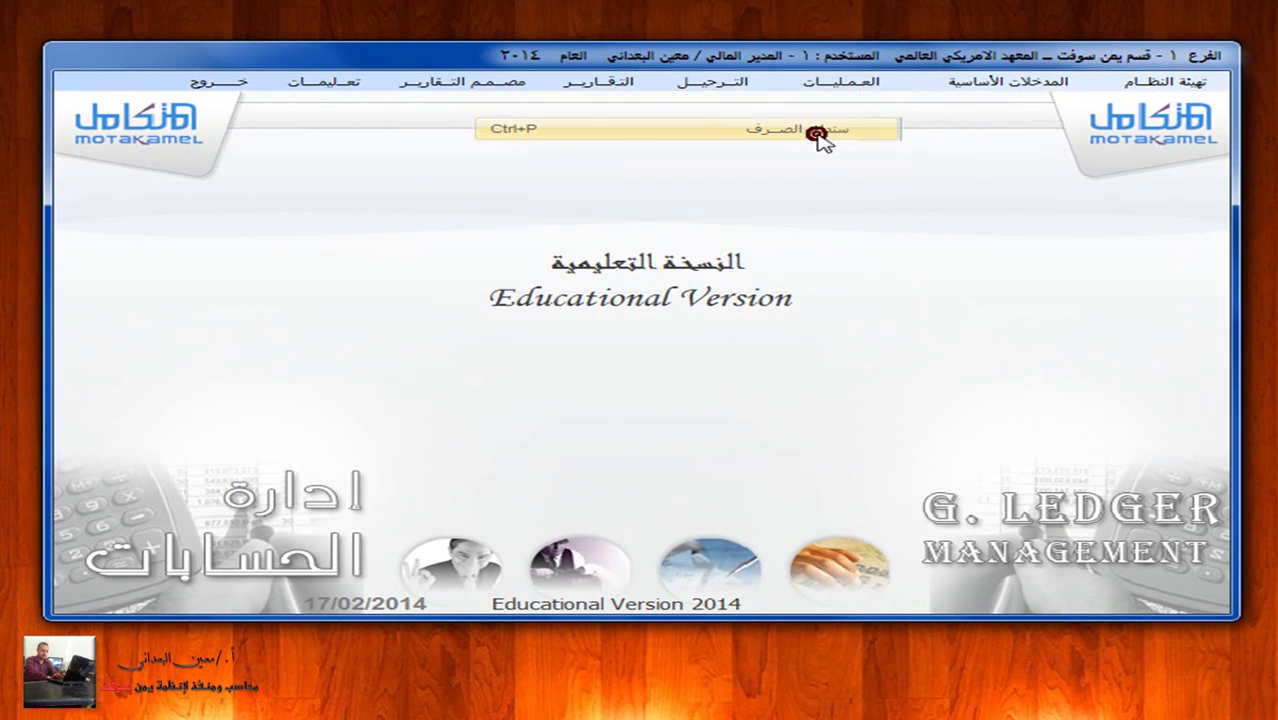
{"action": "left_click", "coordinate": [237, 88]}
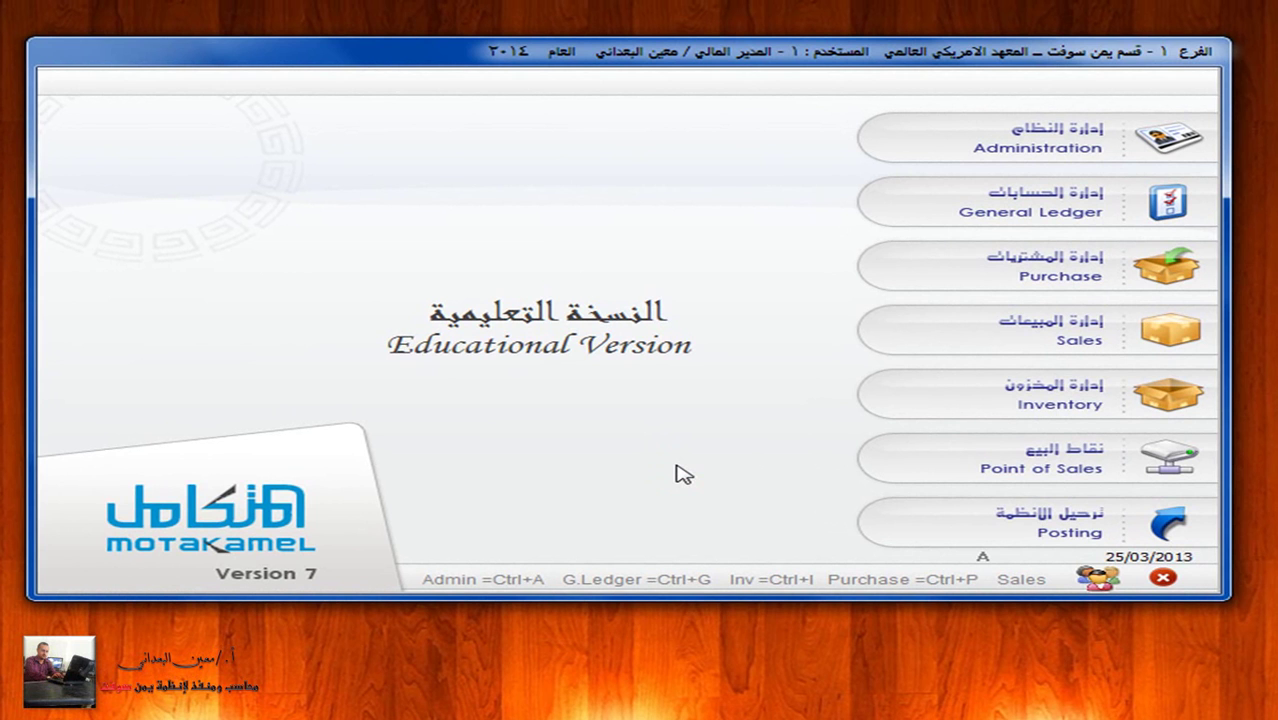
{"action": "left_click", "coordinate": [1078, 200]}
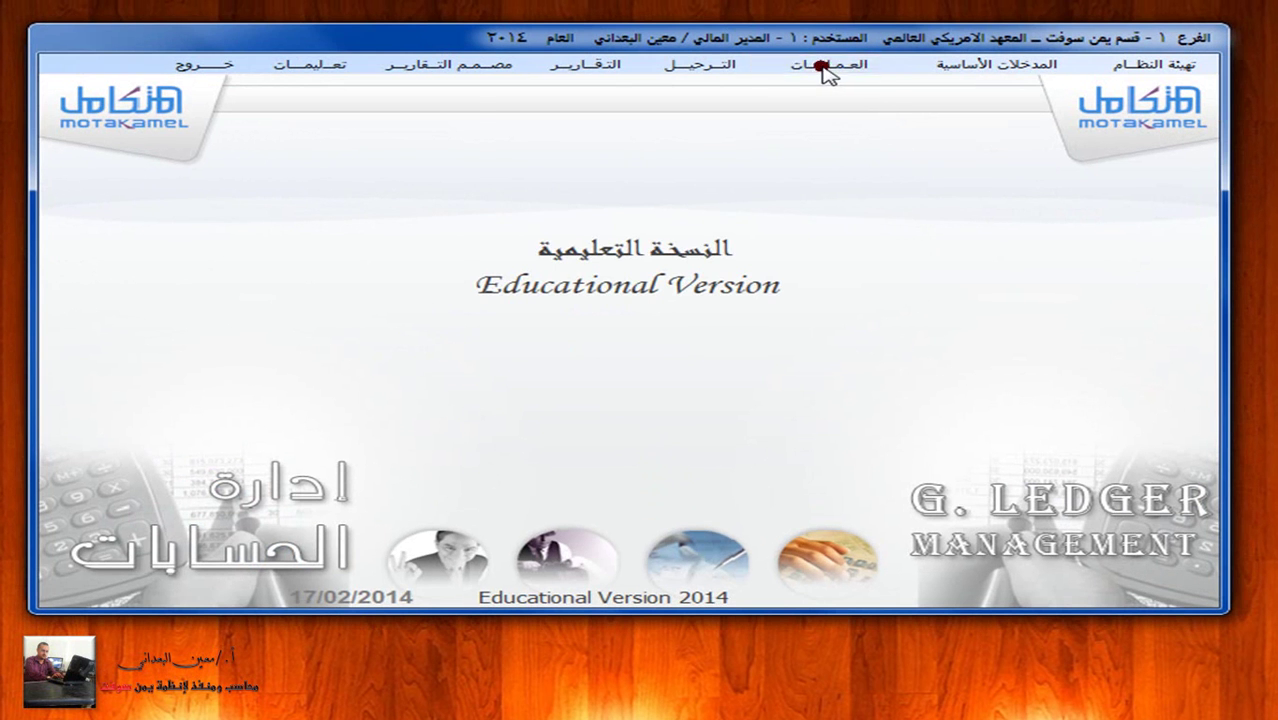
Step: Open the payment voucher form (سندات الصرف), choose شيك as payment type, and set cheque posting to إدخال الإستحقاق يدويا
{"action": "left_click", "coordinate": [822, 65]}
{"action": "left_click", "coordinate": [821, 114]}
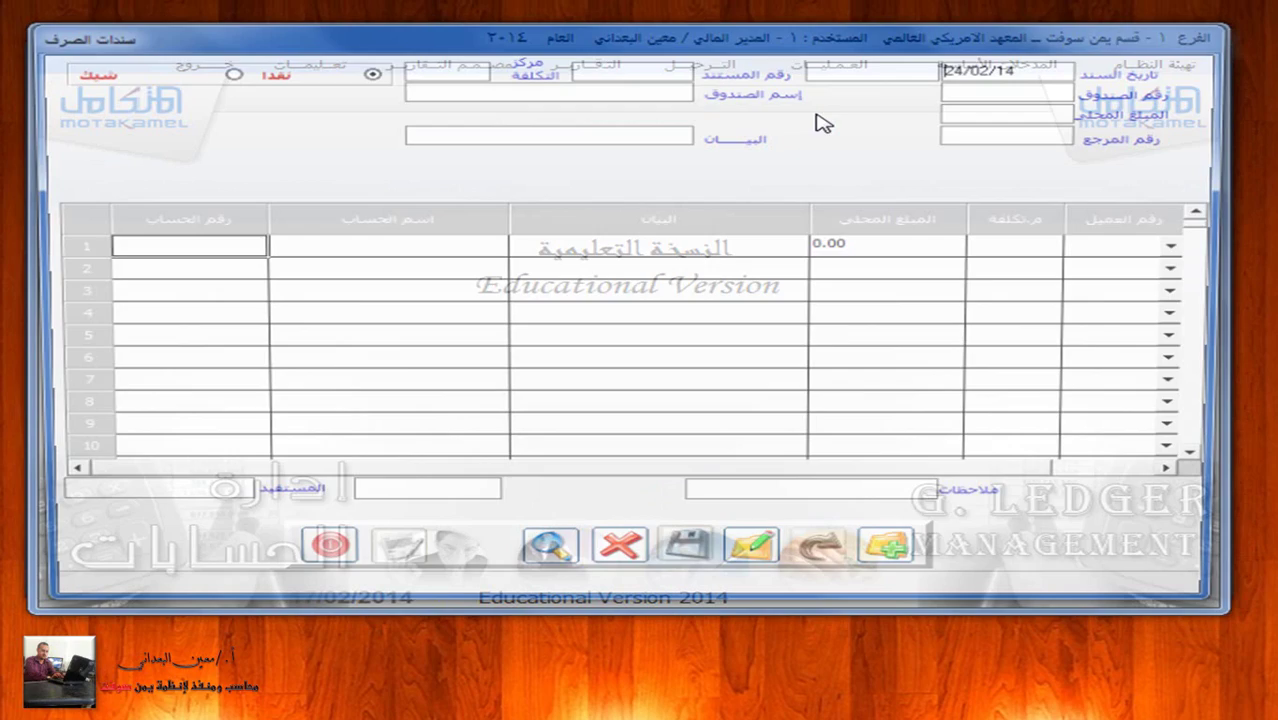
{"action": "left_click", "coordinate": [222, 71]}
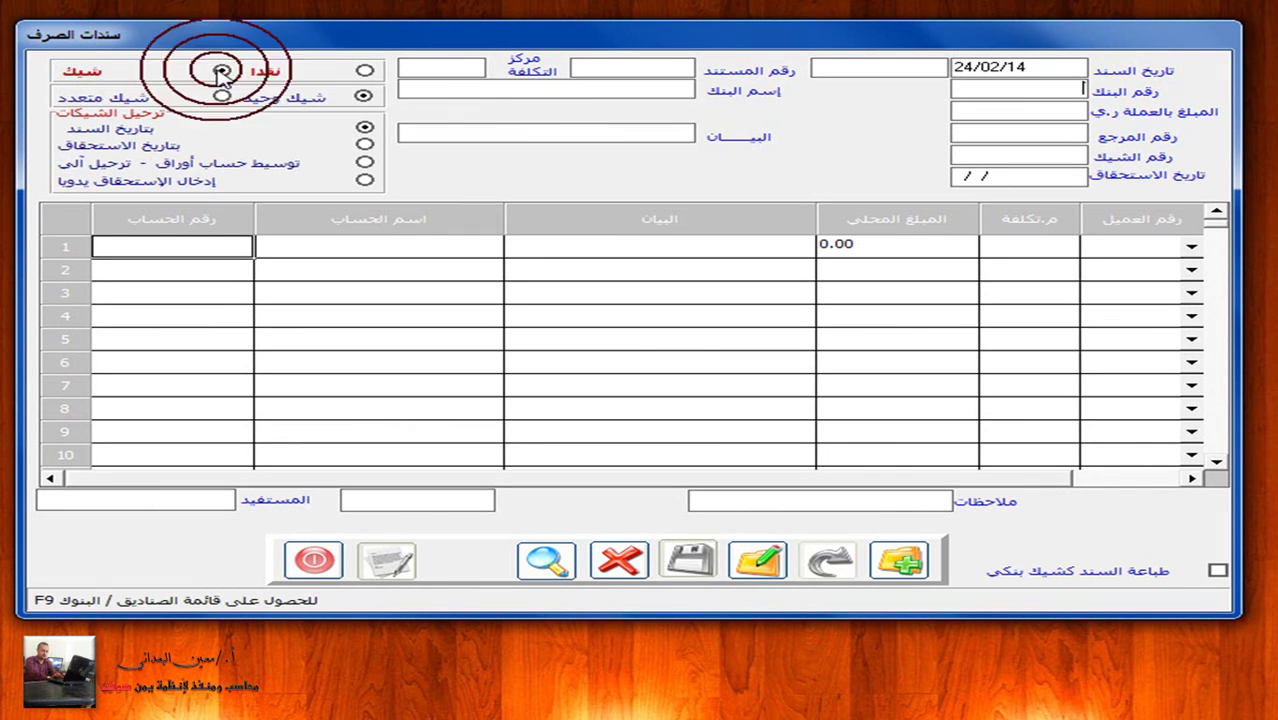
{"action": "left_click", "coordinate": [190, 181]}
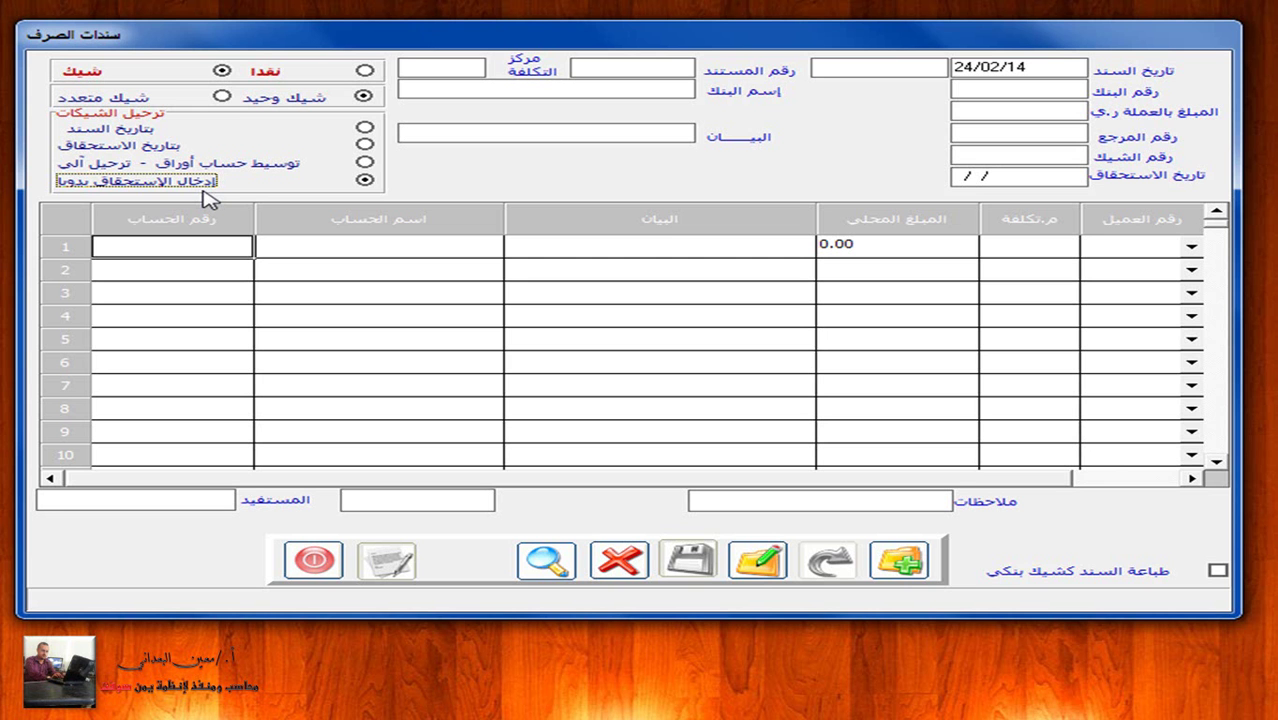
Step: Switch to Adobe Reader and open the portfolio's fourth PDF, سندات الصرف شيك ــ ادخال الاستحقاق يدويا
{"action": "key", "text": "super+Tab"}
{"action": "key", "text": "super+Tab"}
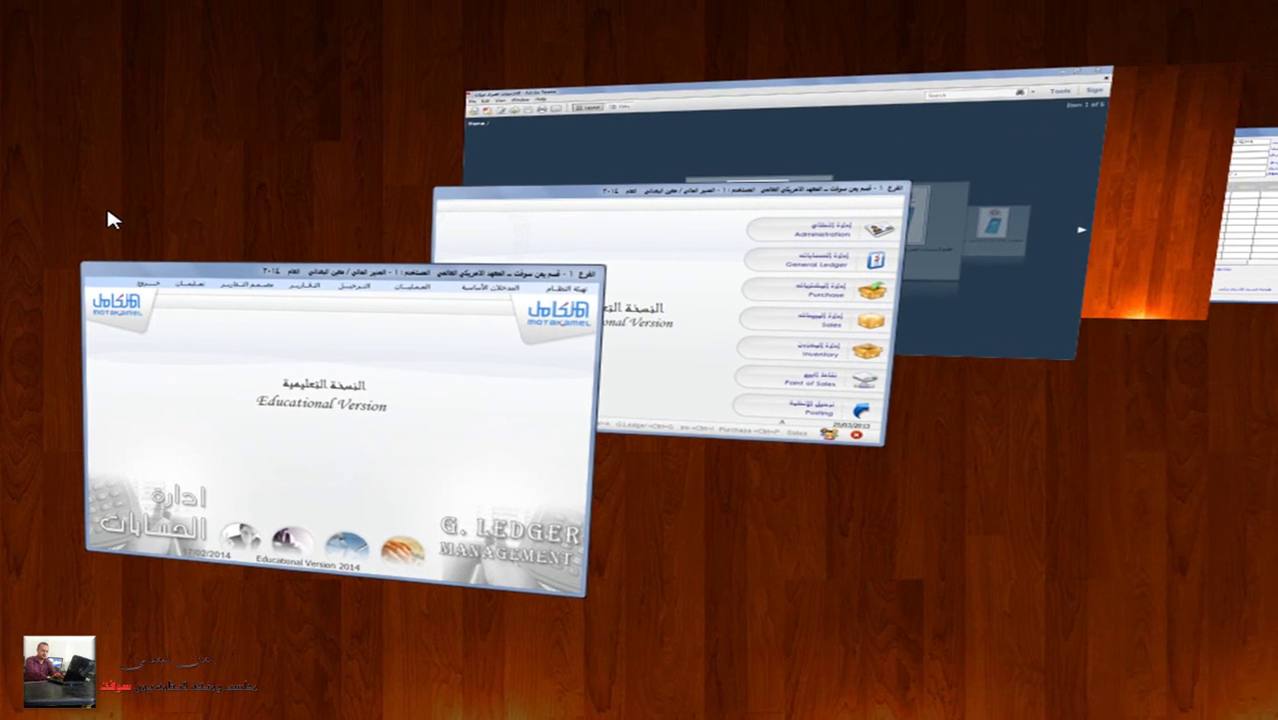
{"action": "key", "text": "super+Tab"}
{"action": "key", "text": "super+Tab"}
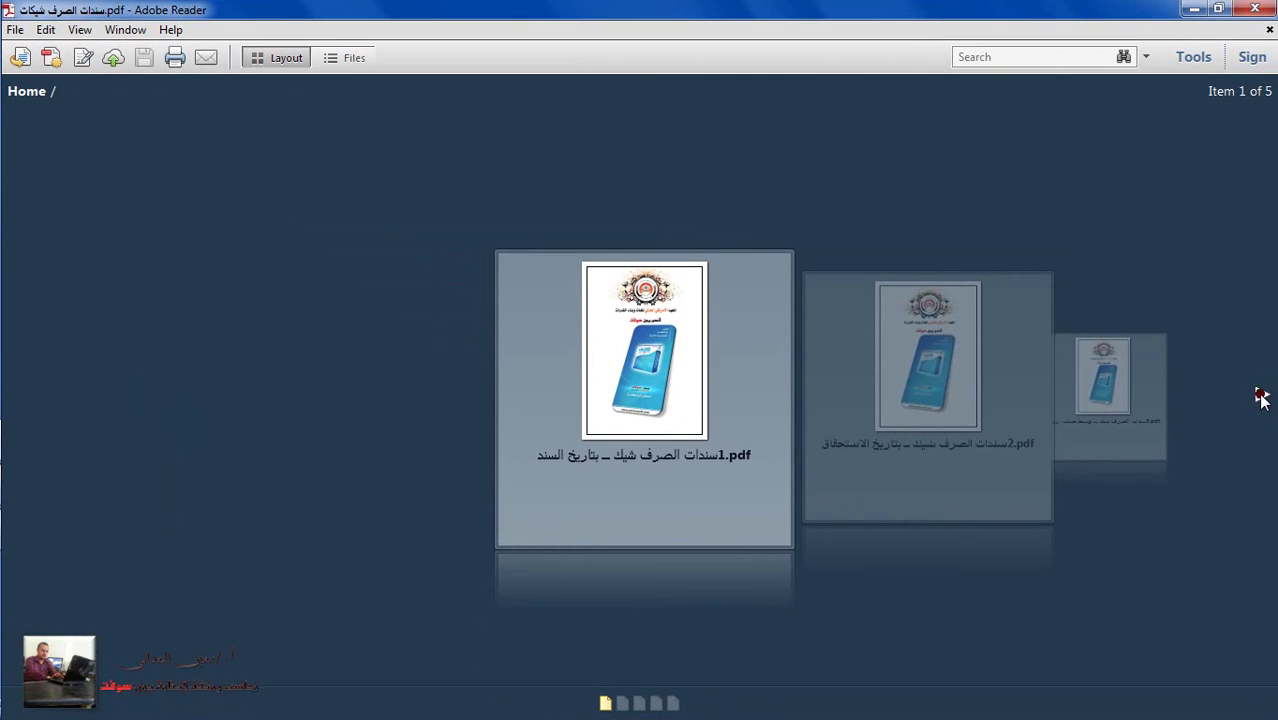
{"action": "left_click", "coordinate": [1262, 396]}
{"action": "left_click", "coordinate": [1262, 396]}
{"action": "left_click", "coordinate": [1262, 396]}
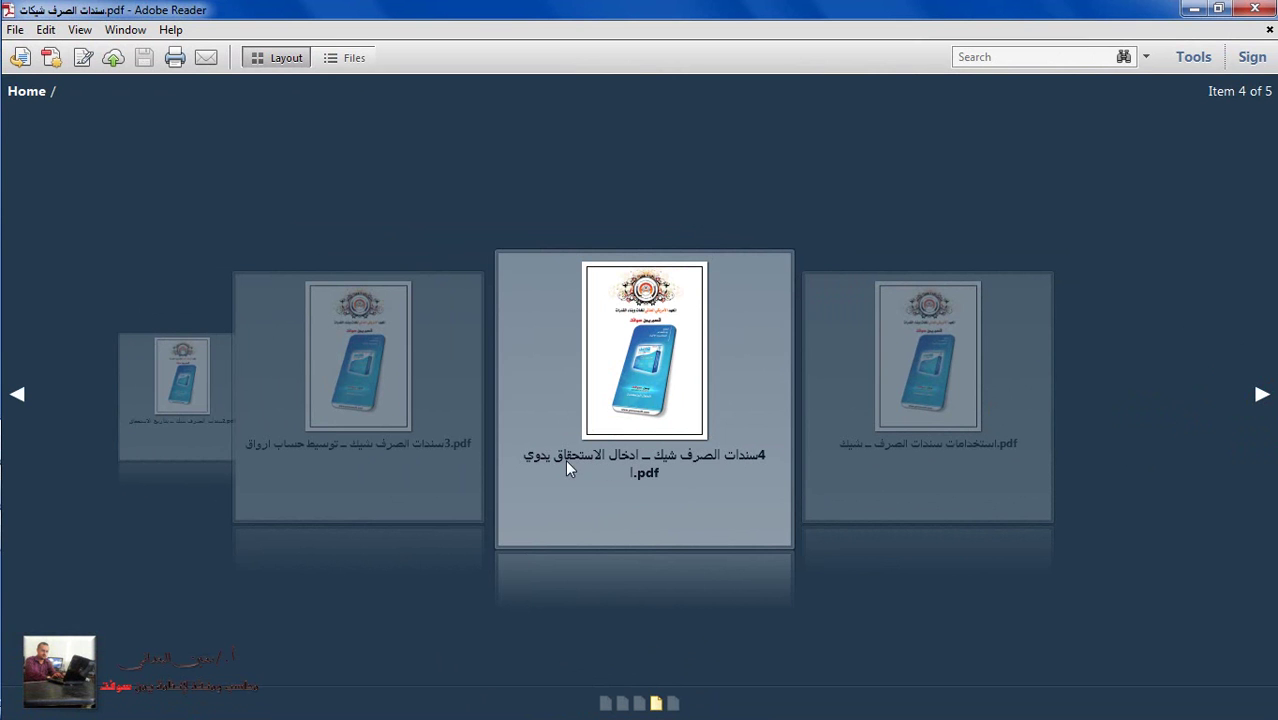
{"action": "double_click", "coordinate": [637, 401]}
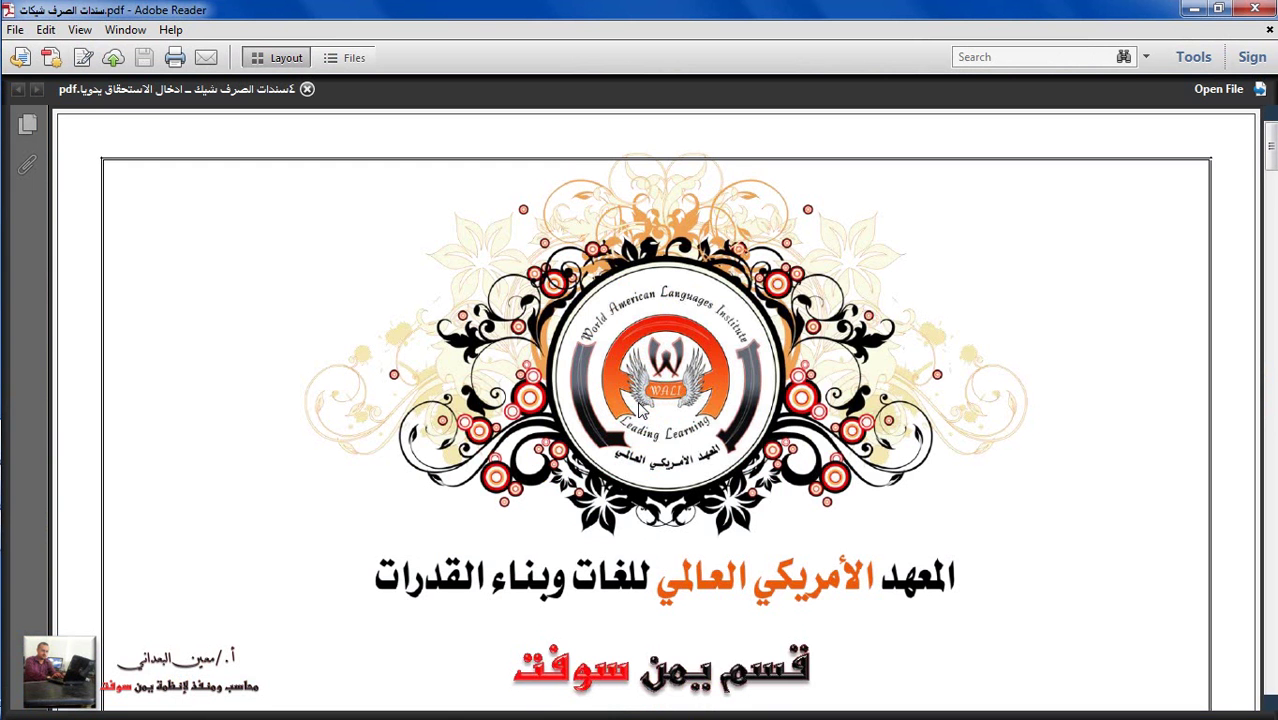
Step: Read the PDF's manual due-date cheque exercise and its two accounting stages, issuing the cheque and its deduction by the bank
{"action": "scroll", "coordinate": [775, 390], "scroll_direction": "down", "scroll_amount": 3}
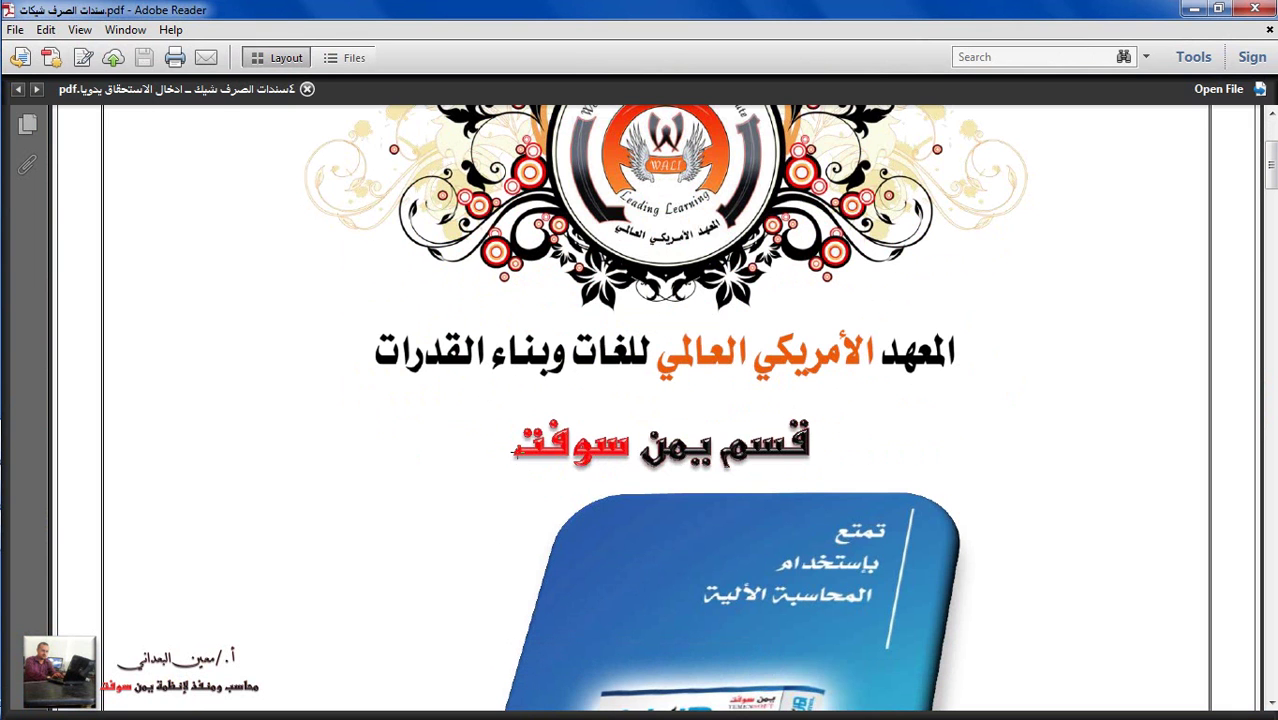
{"action": "scroll", "coordinate": [941, 437], "scroll_direction": "down", "scroll_amount": 3}
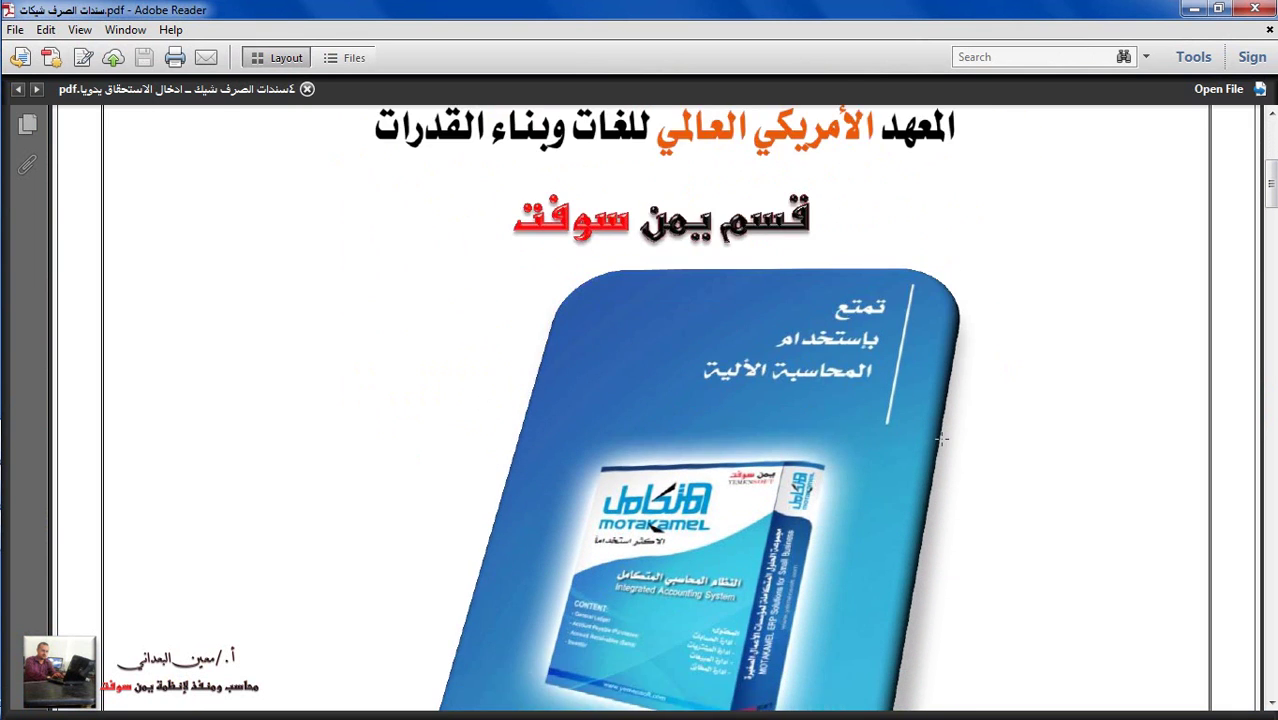
{"action": "scroll", "coordinate": [941, 437], "scroll_direction": "down", "scroll_amount": 6}
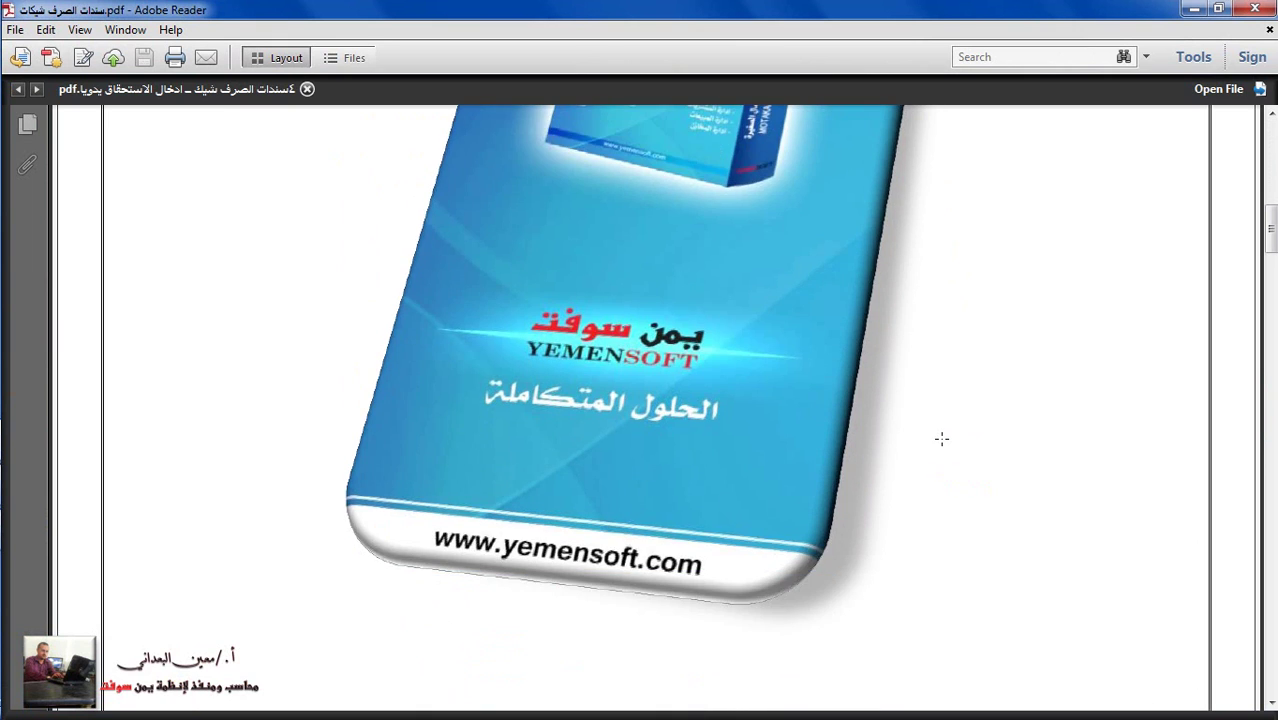
{"action": "scroll", "coordinate": [941, 438], "scroll_direction": "down", "scroll_amount": 8}
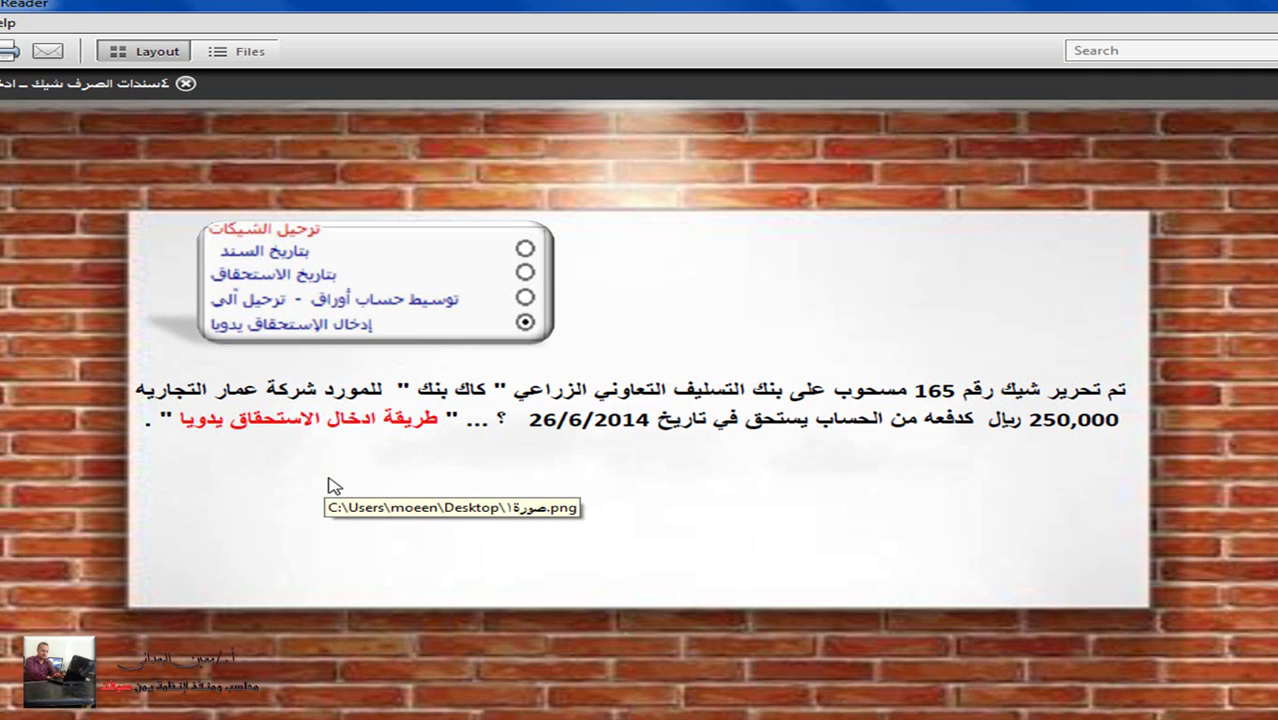
{"action": "scroll", "coordinate": [340, 497], "scroll_direction": "down", "scroll_amount": 5}
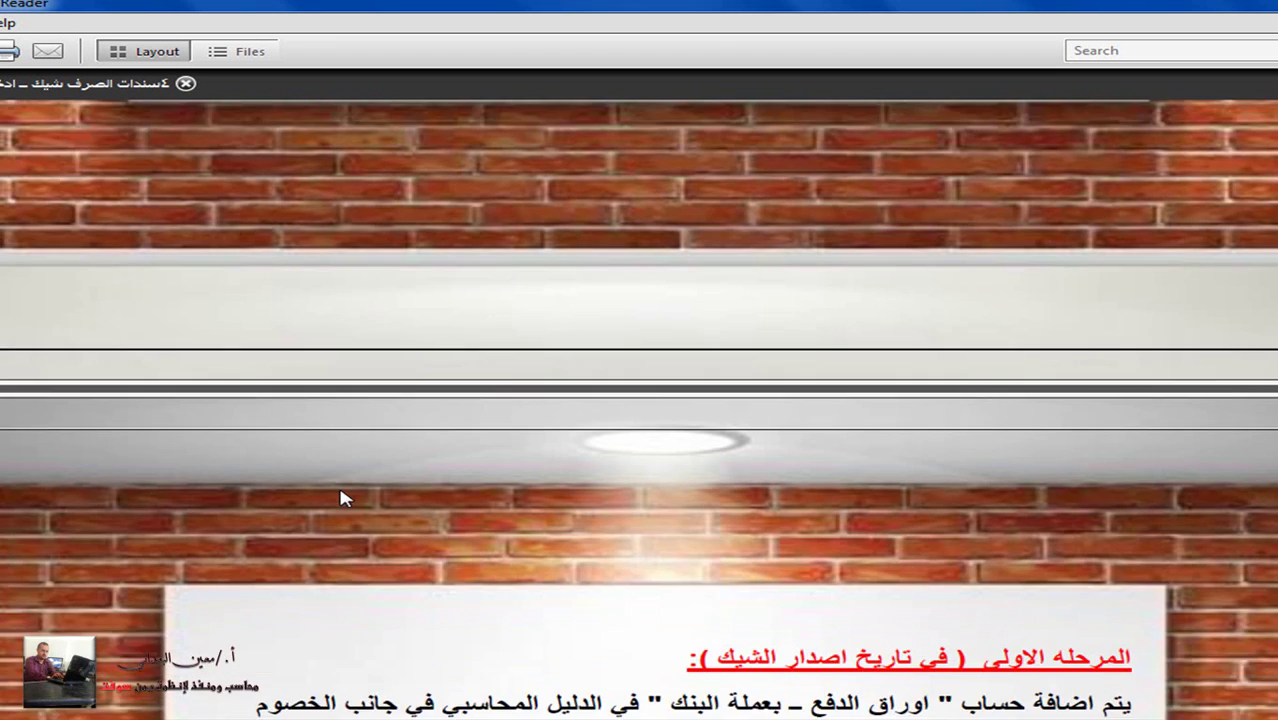
{"action": "scroll", "coordinate": [340, 497], "scroll_direction": "down", "scroll_amount": 2}
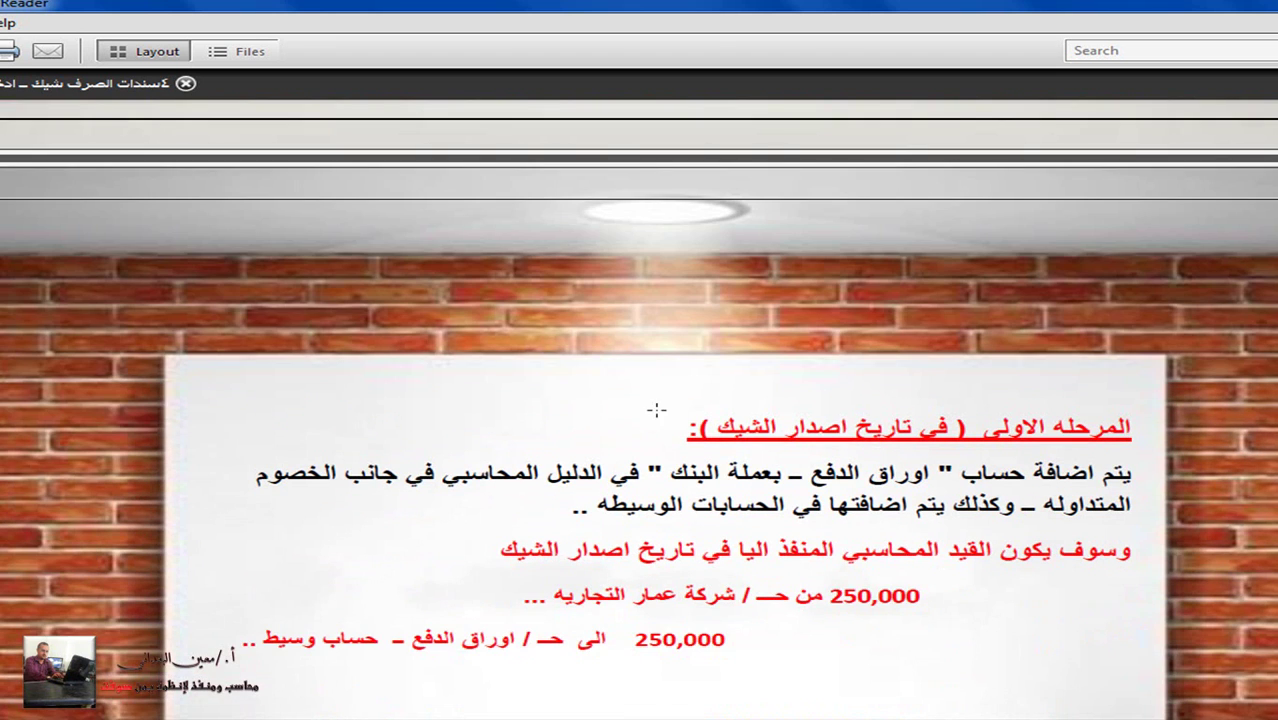
{"action": "scroll", "coordinate": [657, 410], "scroll_direction": "down", "scroll_amount": 3}
{"action": "scroll", "coordinate": [657, 410], "scroll_direction": "down", "scroll_amount": 2}
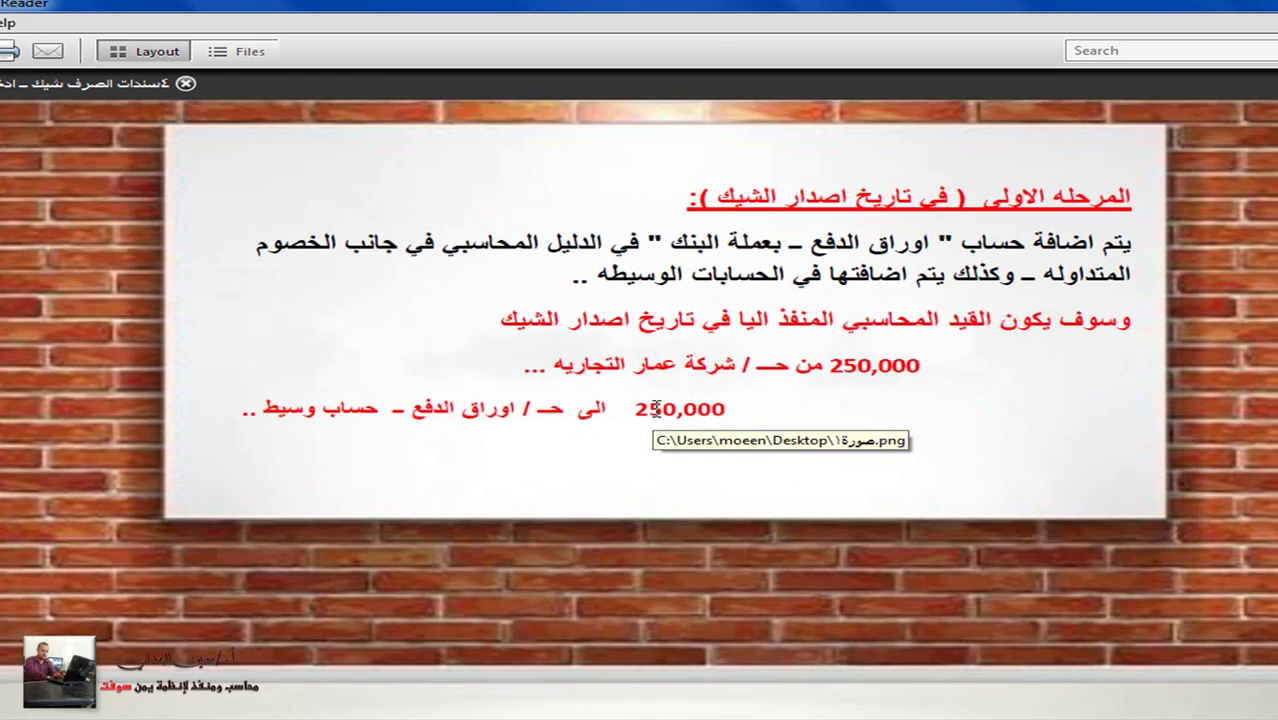
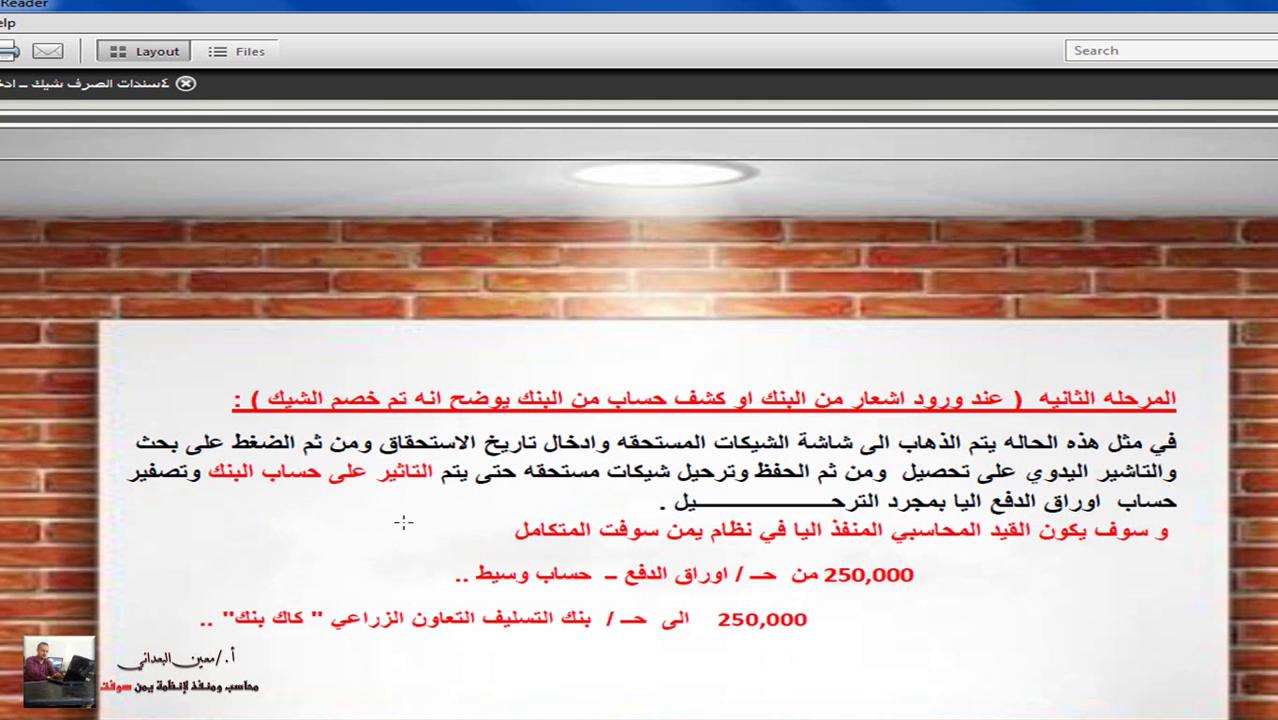
{"action": "scroll", "coordinate": [399, 525], "scroll_direction": "down", "scroll_amount": 2}
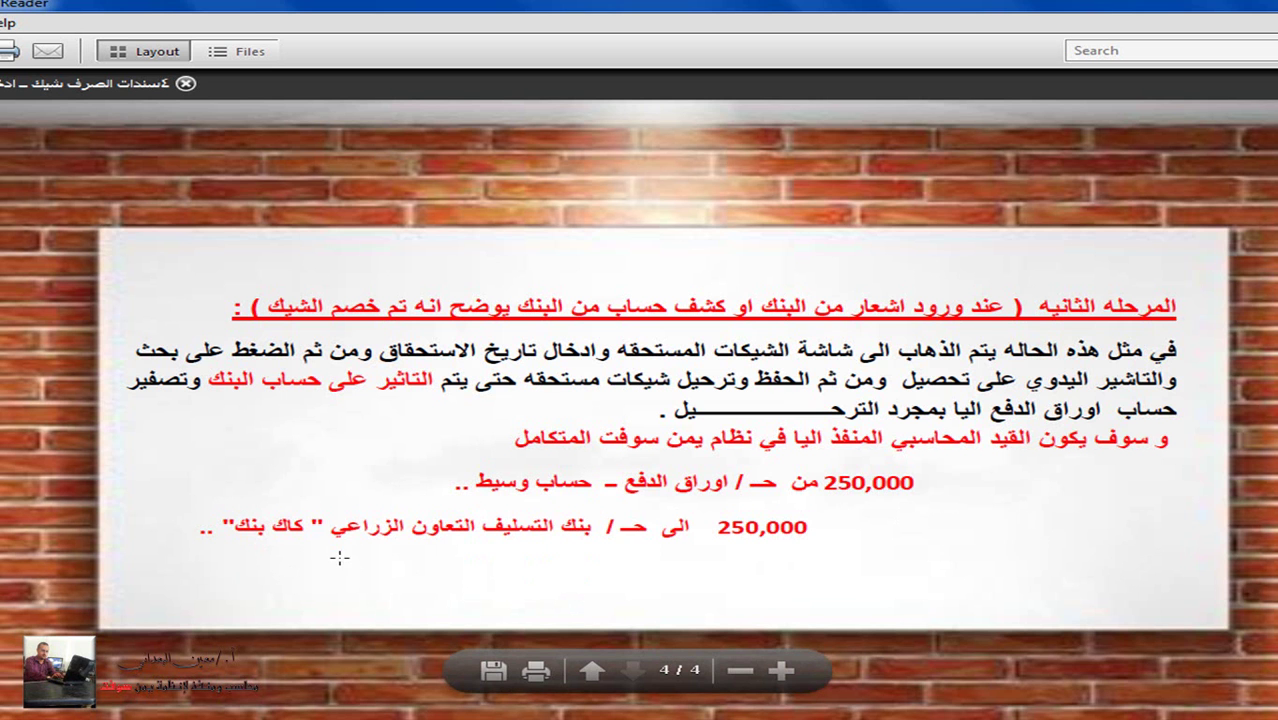
{"action": "scroll", "coordinate": [742, 476], "scroll_direction": "up", "scroll_amount": 5}
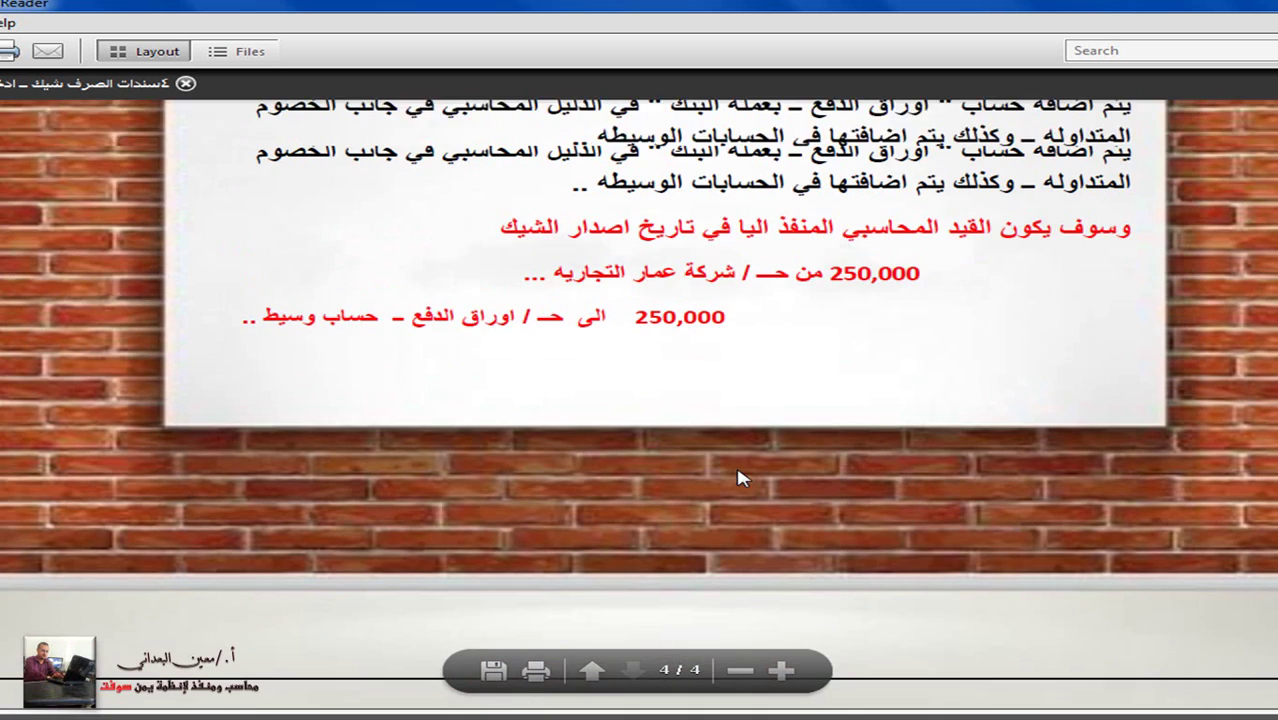
{"action": "scroll", "coordinate": [316, 533], "scroll_direction": "down", "scroll_amount": 1}
{"action": "scroll", "coordinate": [316, 533], "scroll_direction": "down", "scroll_amount": 3}
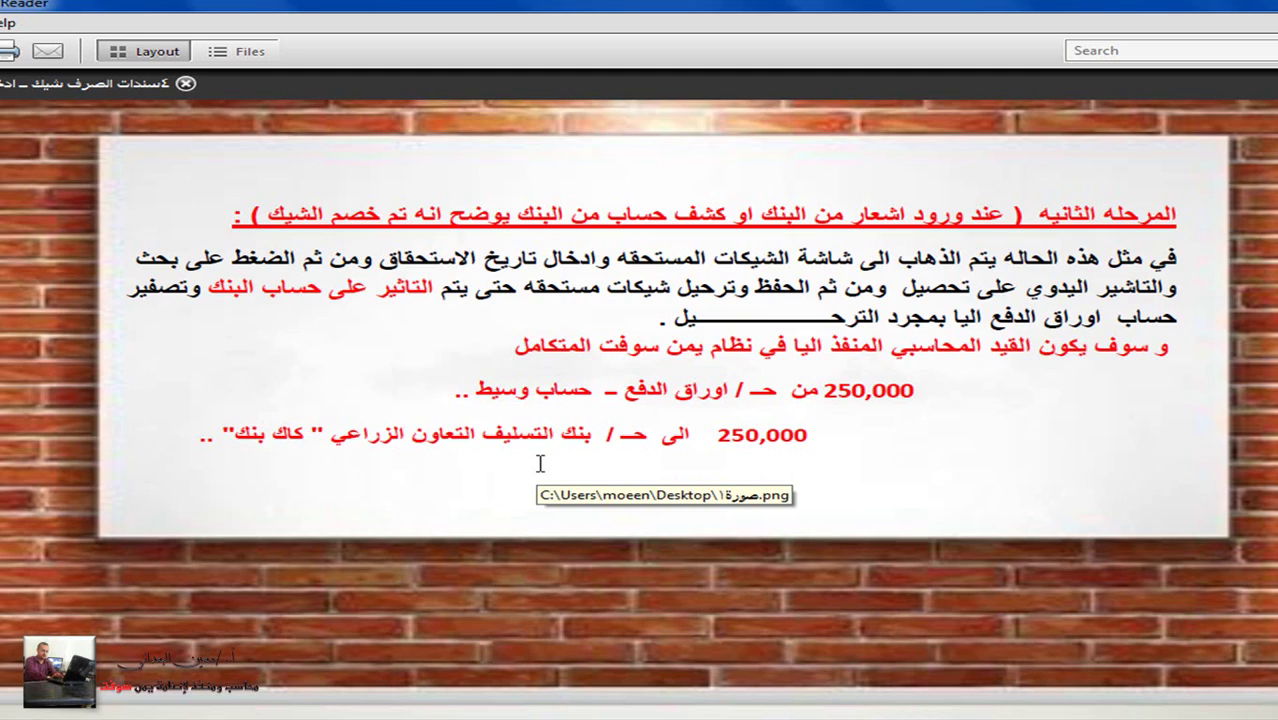
Step: Switch back to Motakamel and close the payment voucher form without saving
{"action": "key", "text": "super+Tab"}
{"action": "key", "text": "super+Tab"}
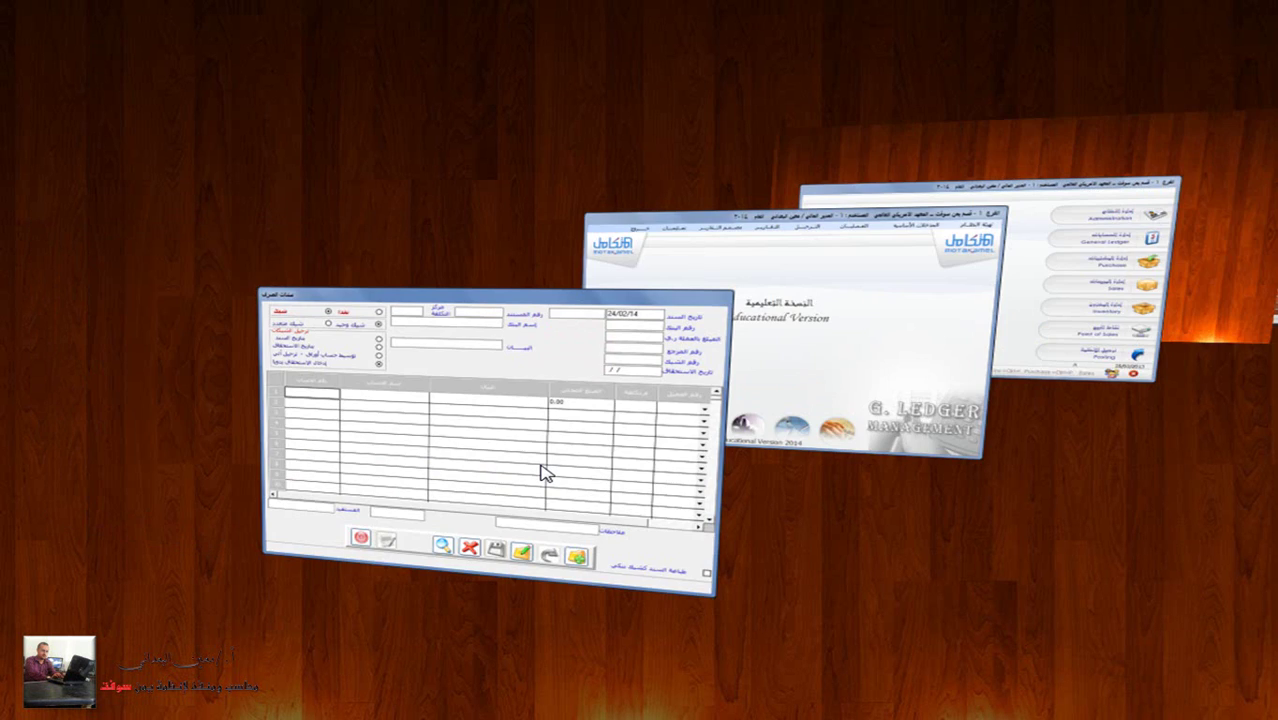
{"action": "key", "text": "super+Tab"}
{"action": "key", "text": "super+Tab"}
{"action": "key", "text": "super+Tab"}
{"action": "key", "text": "super+Tab"}
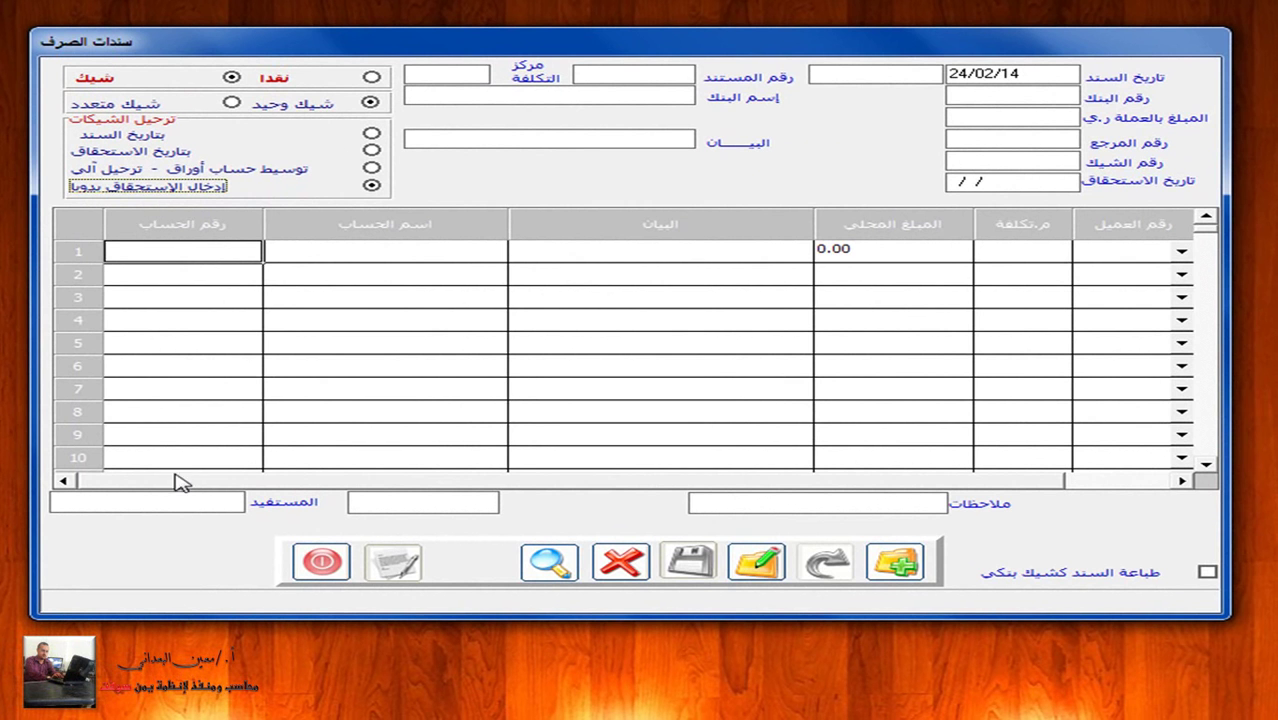
{"action": "left_click", "coordinate": [320, 565]}
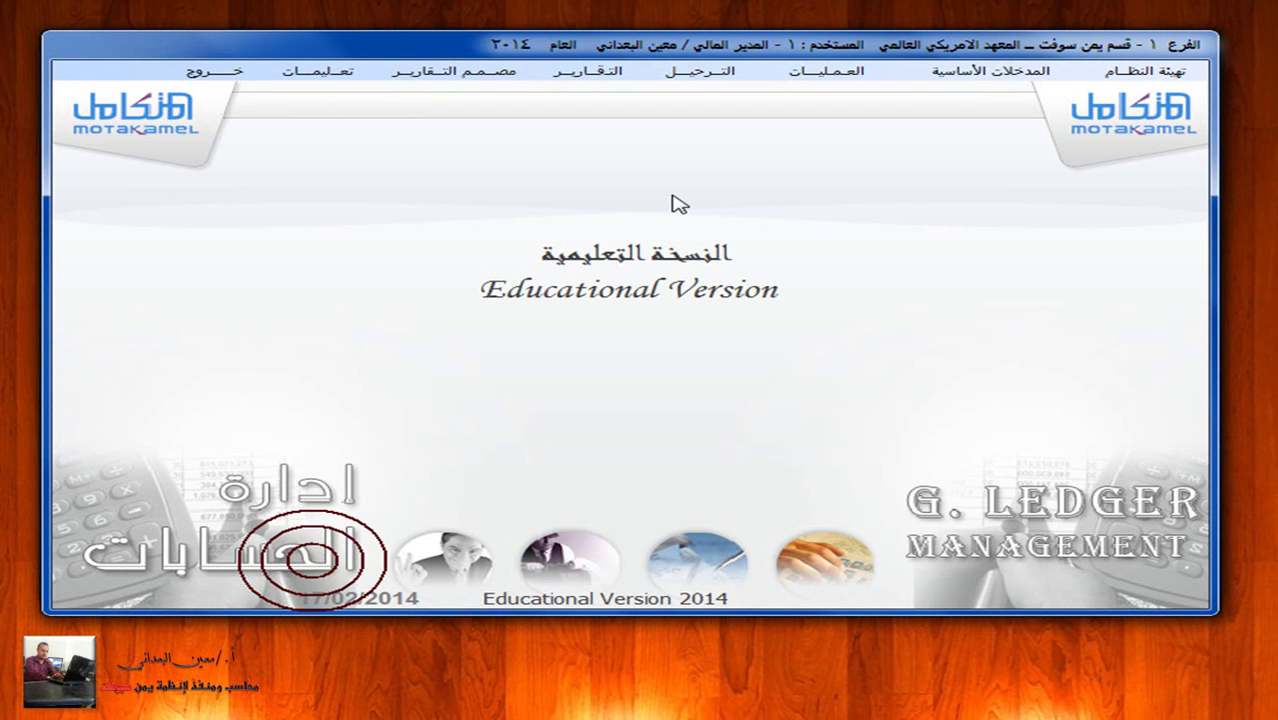
Step: Open the chart of accounts (الدليل المحاسبي) and show the accounts as a tree
{"action": "left_click", "coordinate": [942, 71]}
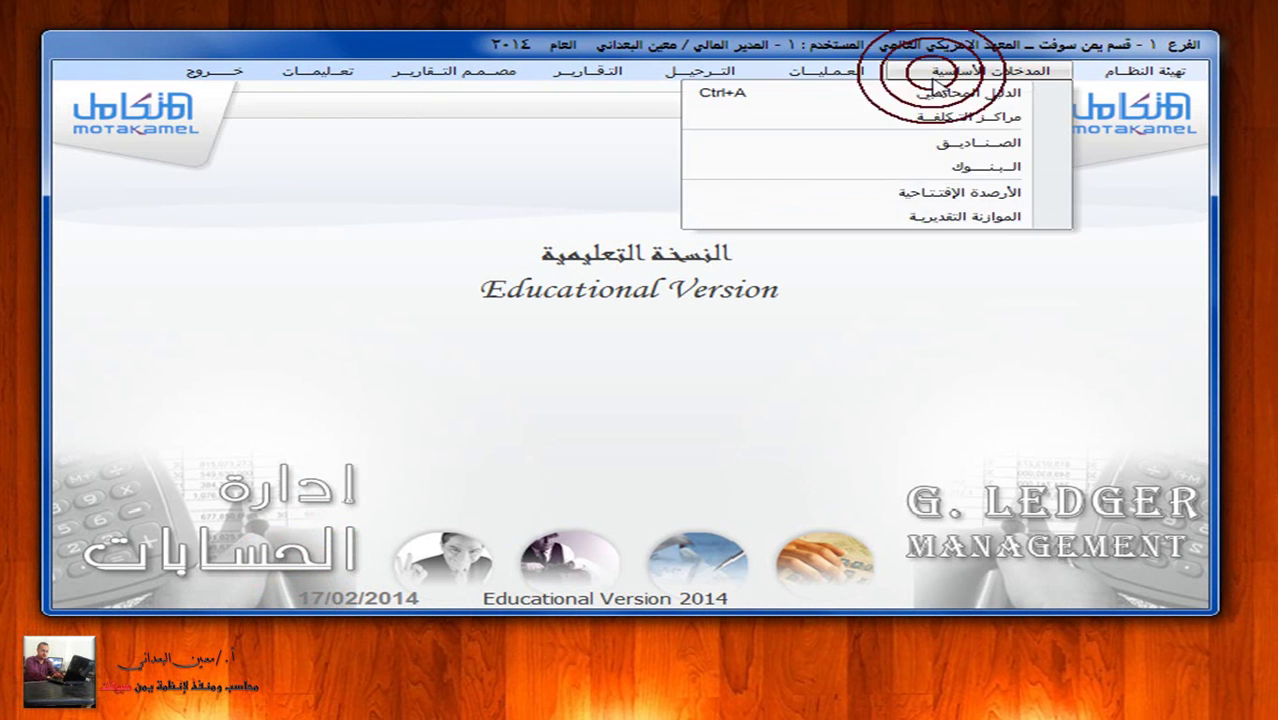
{"action": "left_click", "coordinate": [940, 91]}
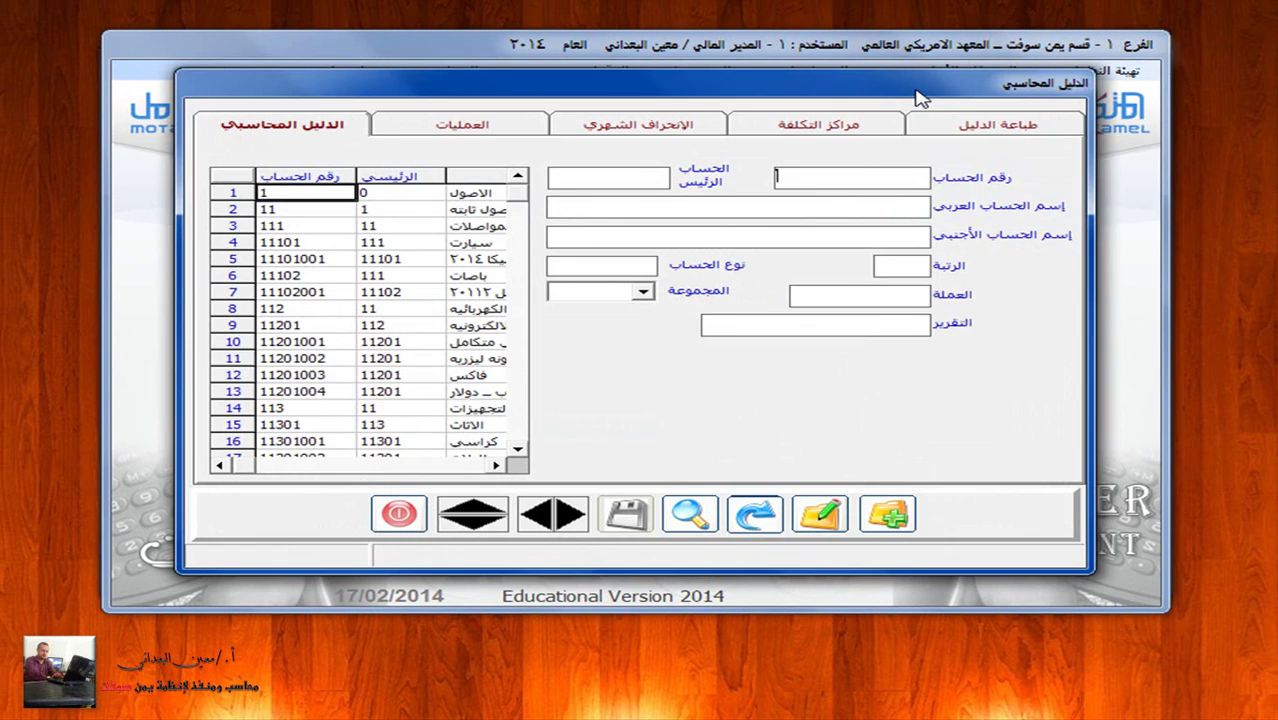
{"action": "left_click", "coordinate": [690, 514]}
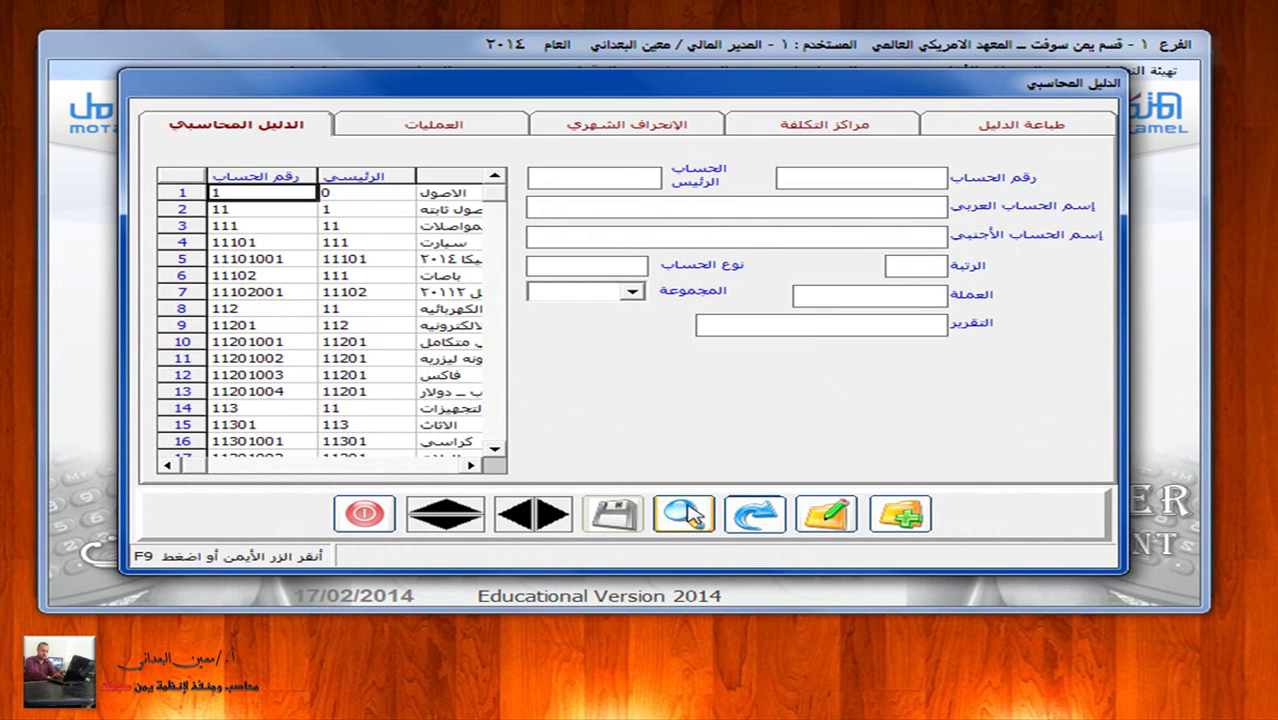
{"action": "left_click", "coordinate": [690, 514]}
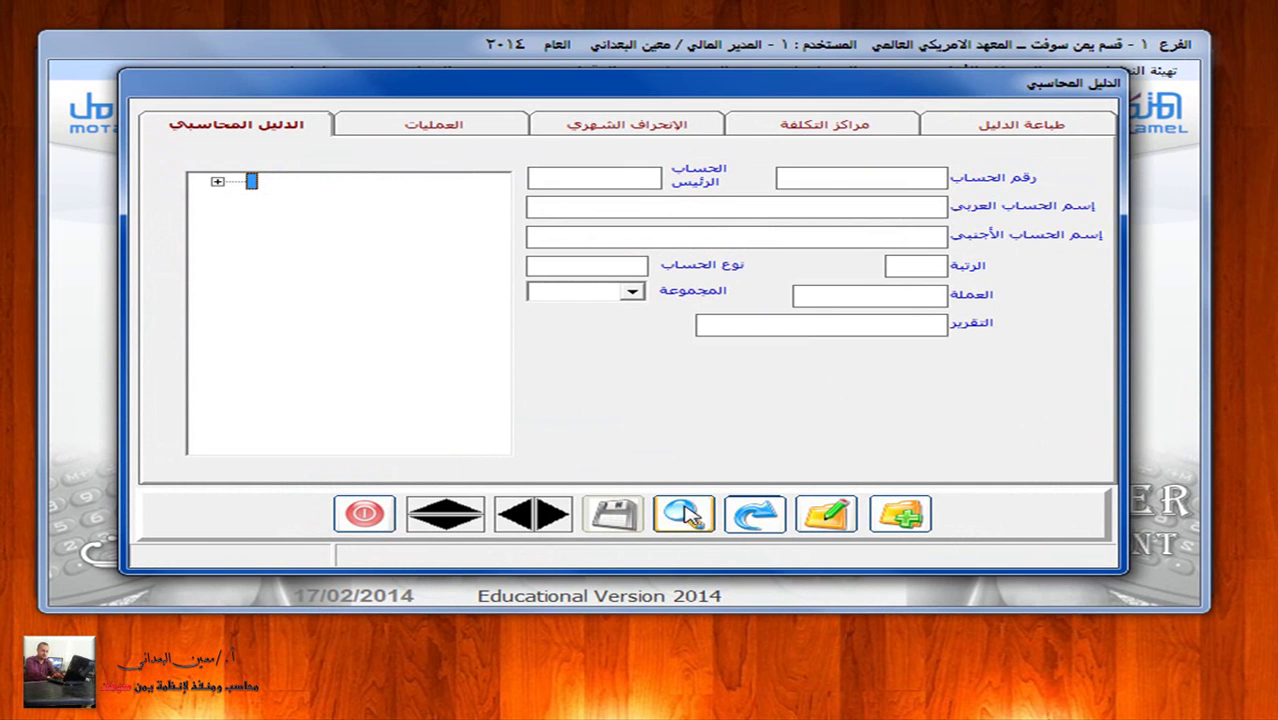
Step: Expand the account tree through الخصوم (2) and الخصوم المتداولة (22) to the subaccounts of ارصده دائنه اخرى (222)
{"action": "left_click", "coordinate": [218, 182]}
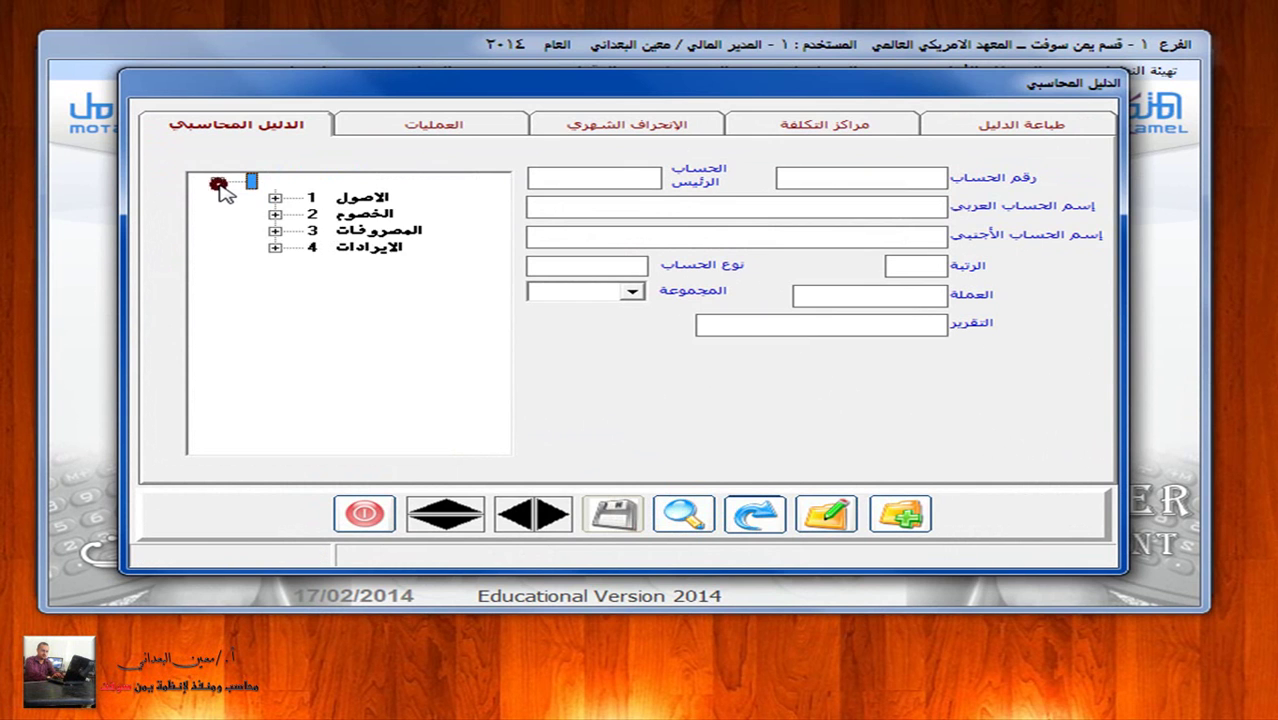
{"action": "left_click", "coordinate": [275, 214]}
{"action": "left_click", "coordinate": [332, 246]}
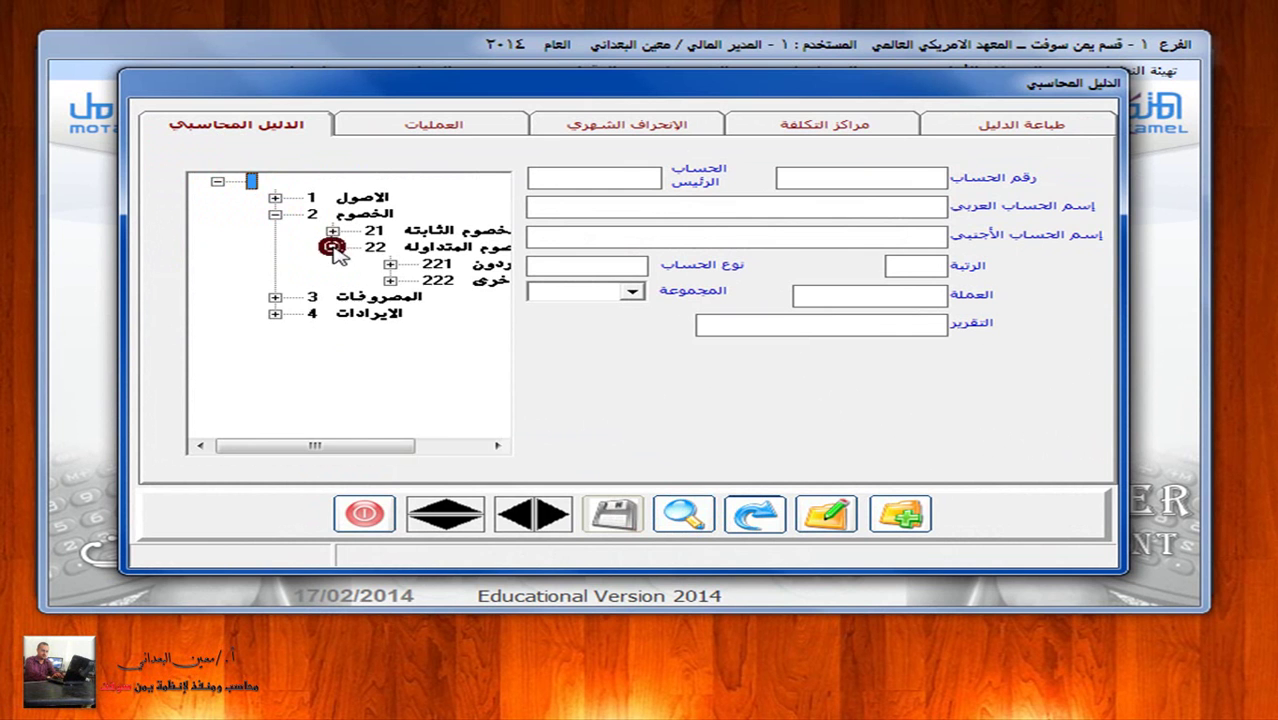
{"action": "left_click_drag", "start_coordinate": [331, 444], "coordinate": [390, 463]}
{"action": "left_click", "coordinate": [298, 282]}
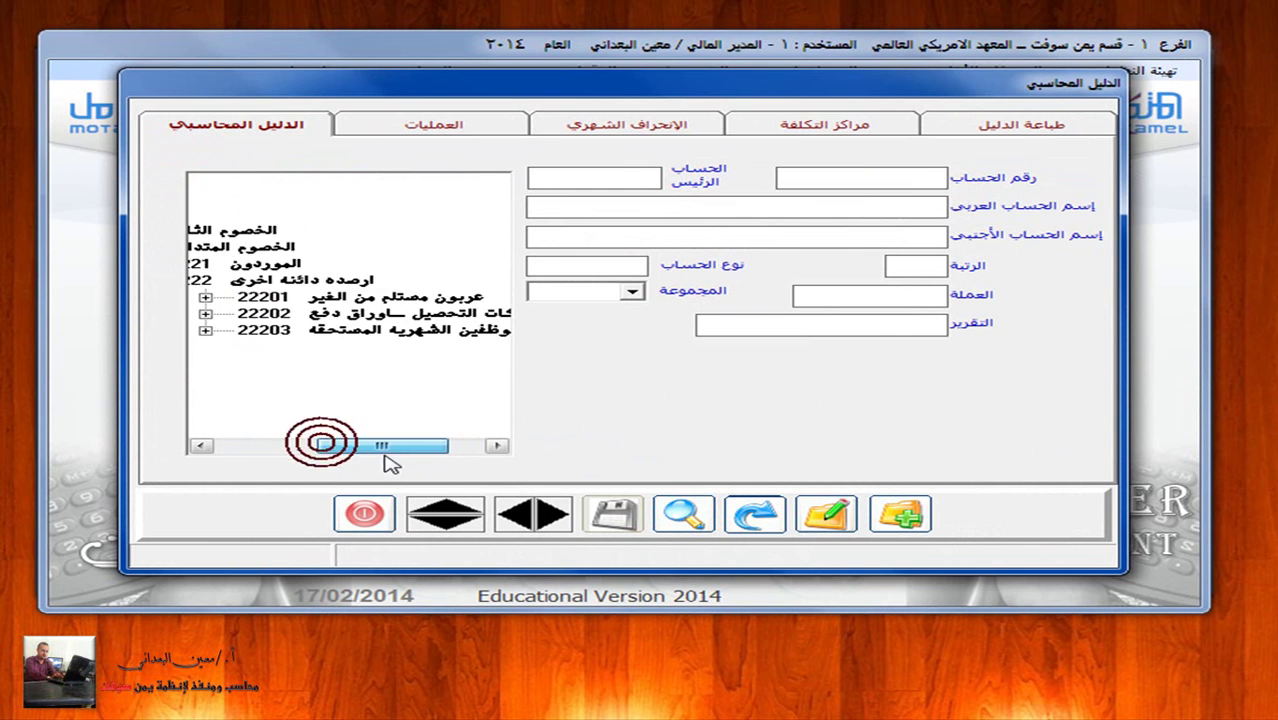
Step: Expand account 22202 (شيكات التحصيل ــاوراق دفع) to view its riyal and dollar subaccounts, and close the chart of accounts
{"action": "left_click", "coordinate": [207, 314]}
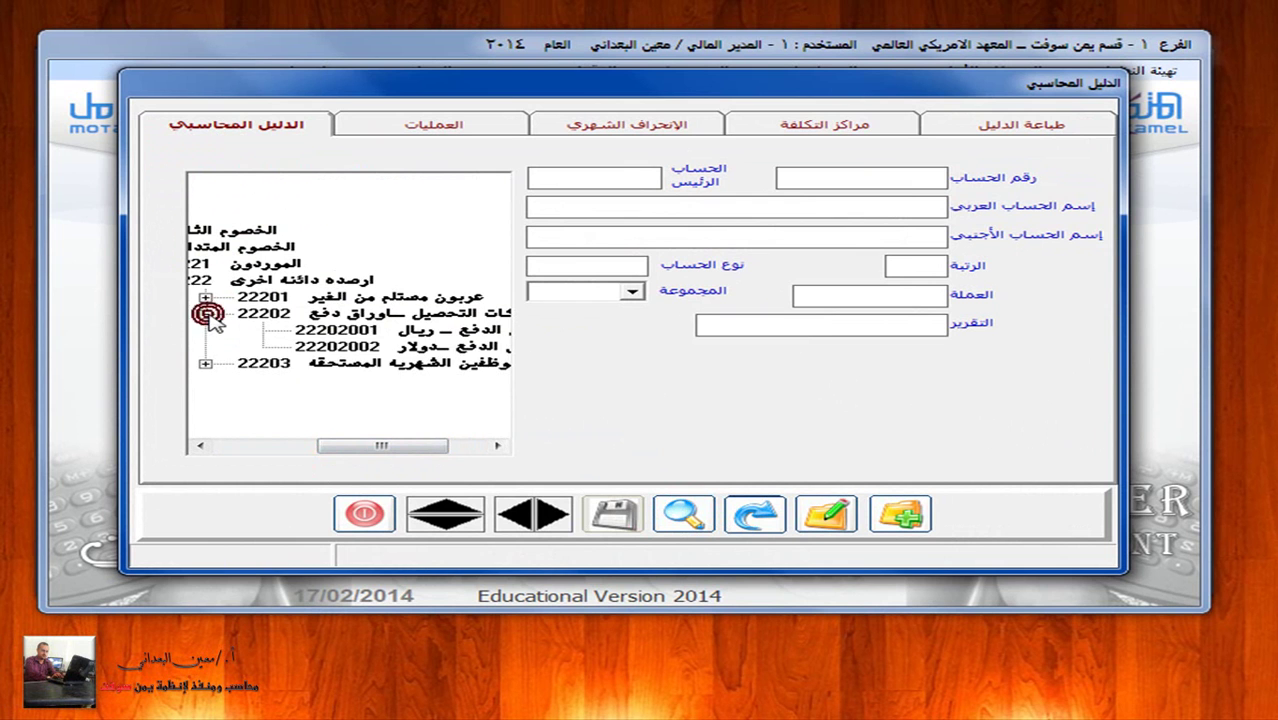
{"action": "left_click_drag", "start_coordinate": [338, 438], "coordinate": [362, 451]}
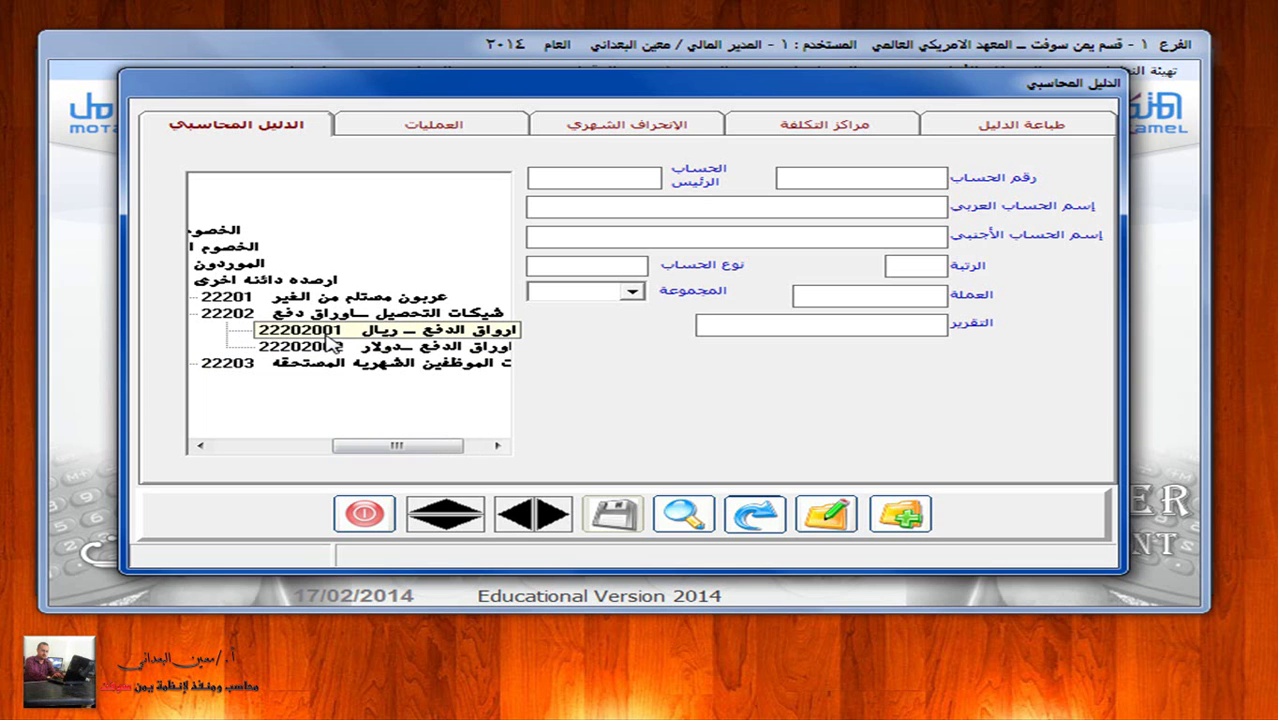
{"action": "left_click", "coordinate": [362, 513]}
Step: Exit and reopen the General Ledger, check the أوراق الدفع account in the intermediary accounts (الحسابات الوسيطة), and close that form
{"action": "left_click", "coordinate": [222, 72]}
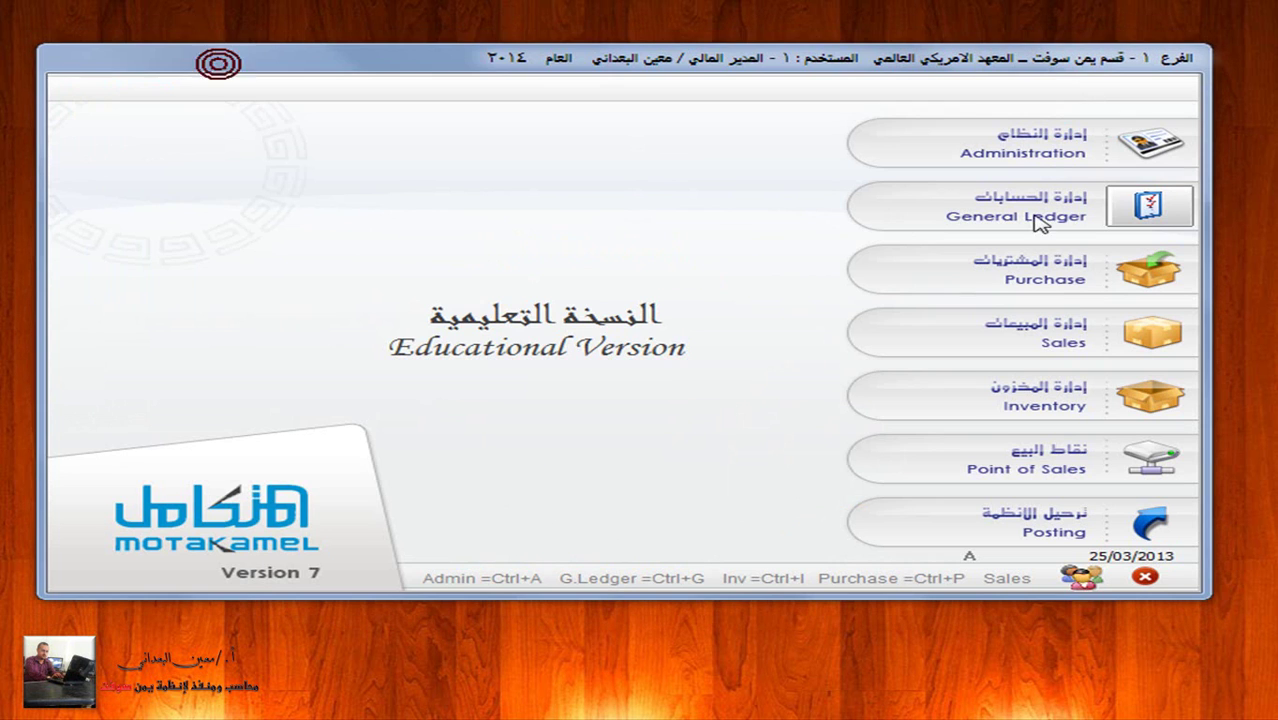
{"action": "left_click", "coordinate": [1075, 208]}
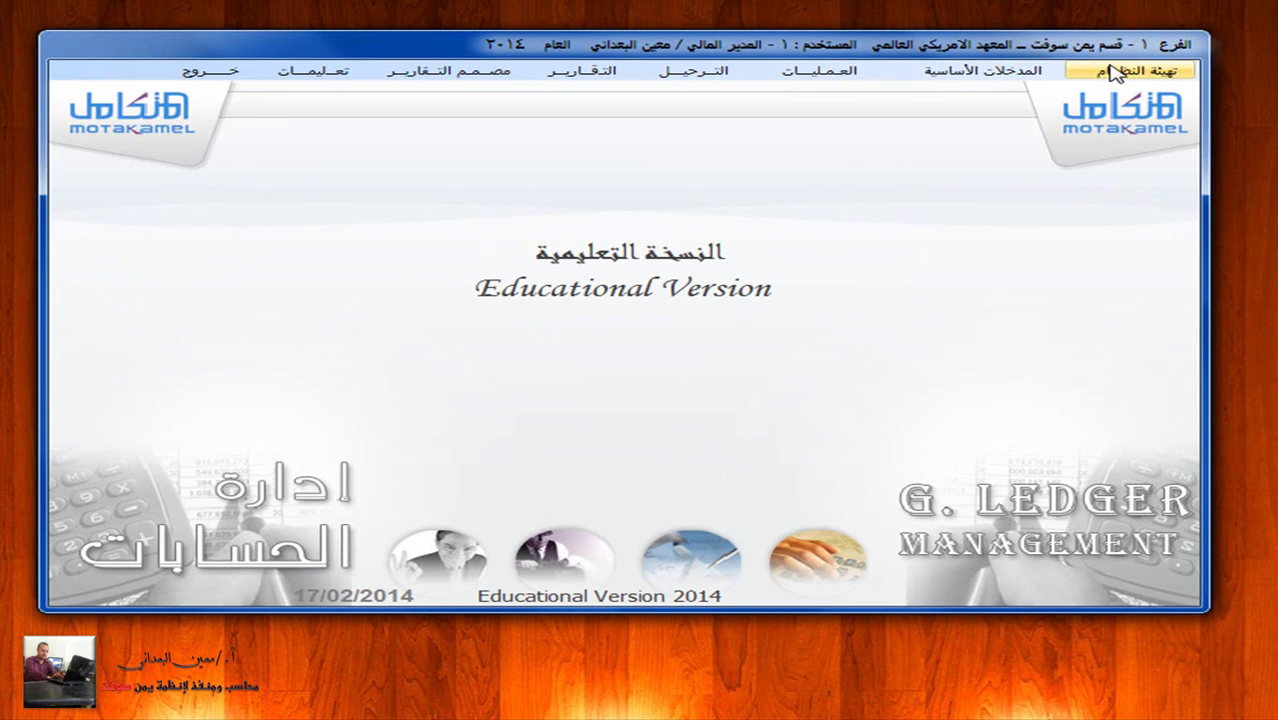
{"action": "left_click", "coordinate": [1100, 72]}
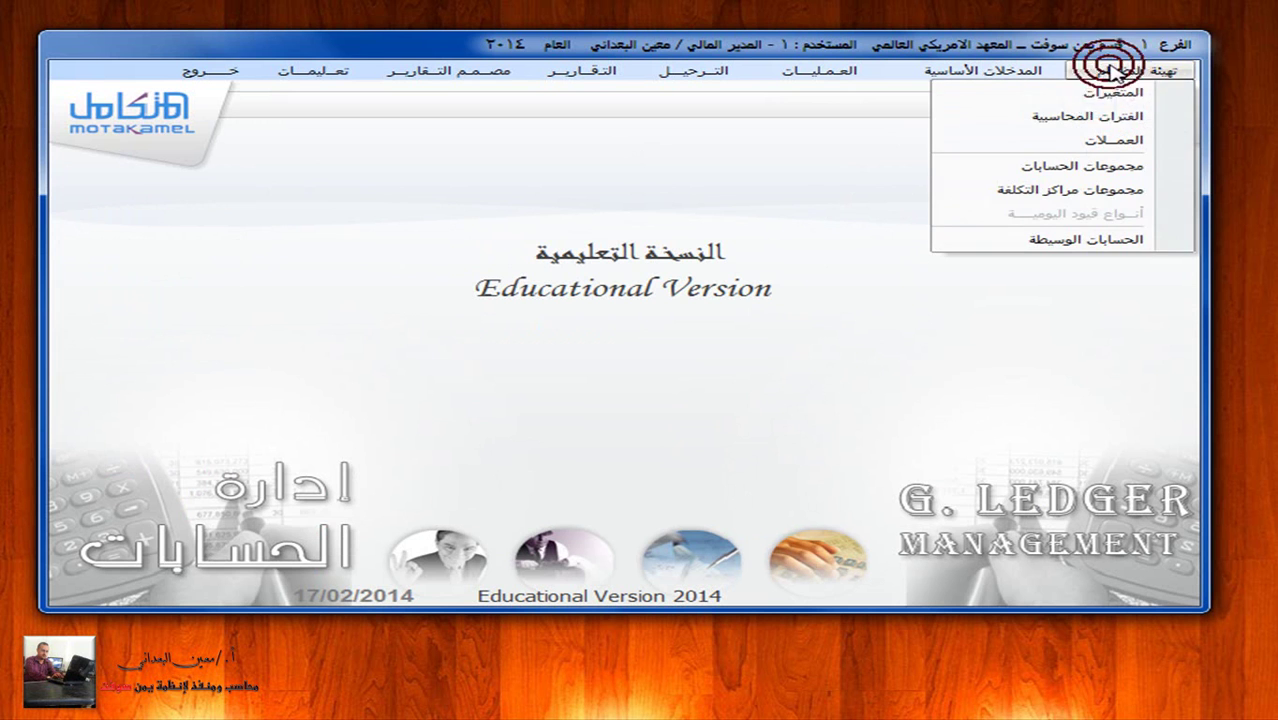
{"action": "left_click", "coordinate": [1140, 238]}
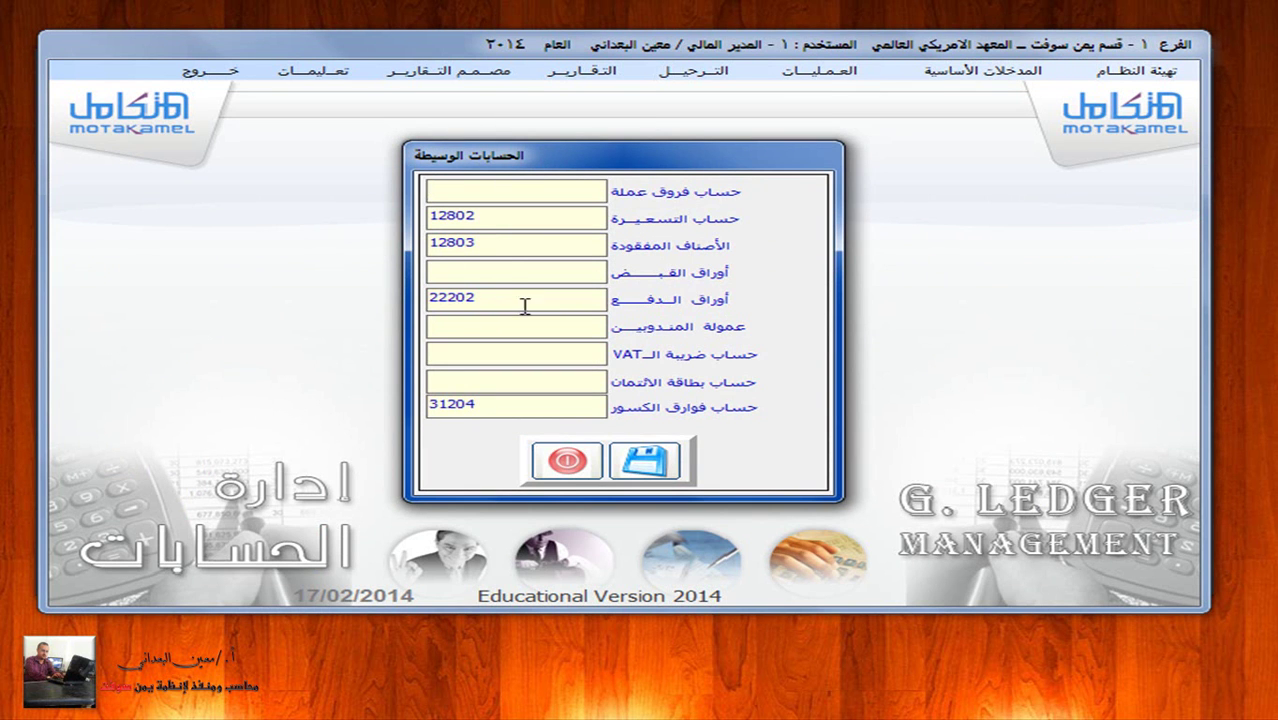
{"action": "left_click", "coordinate": [565, 462]}
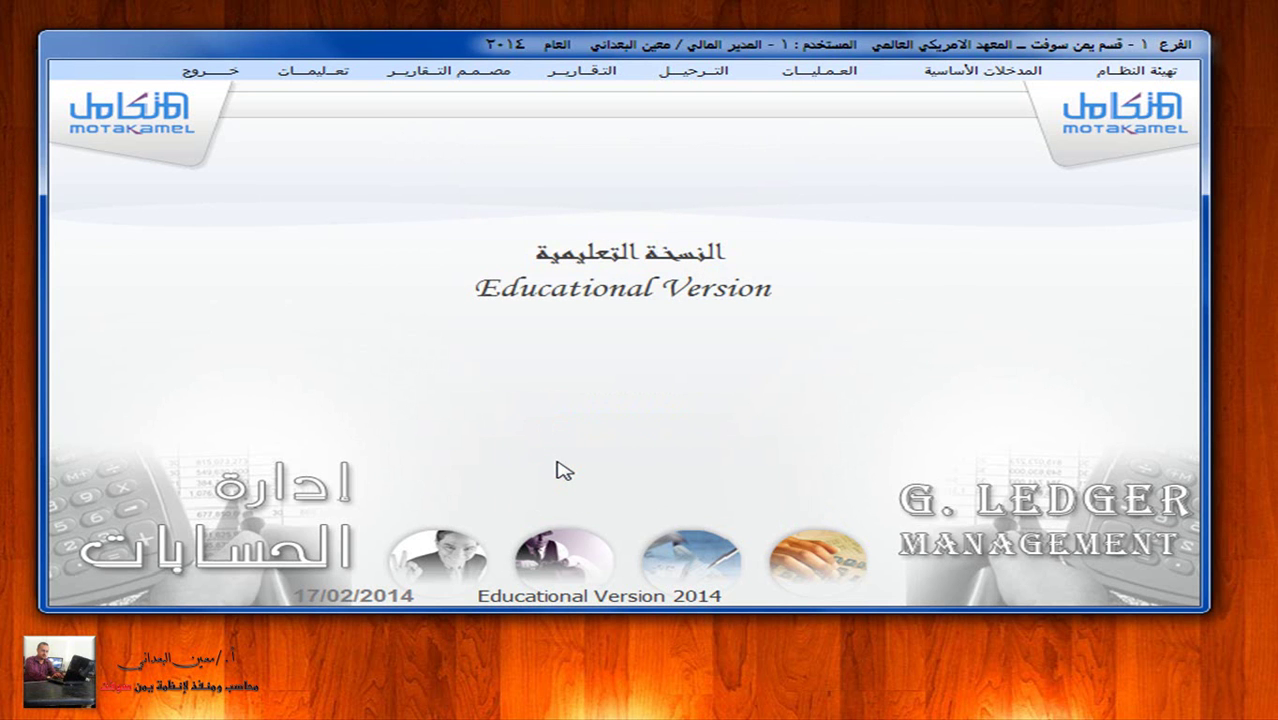
Step: Start a new payment voucher (سندات الصرف) as a single cheque with manually entered maturity (إدخال الإستحقاق يدويا)
{"action": "left_click", "coordinate": [812, 72]}
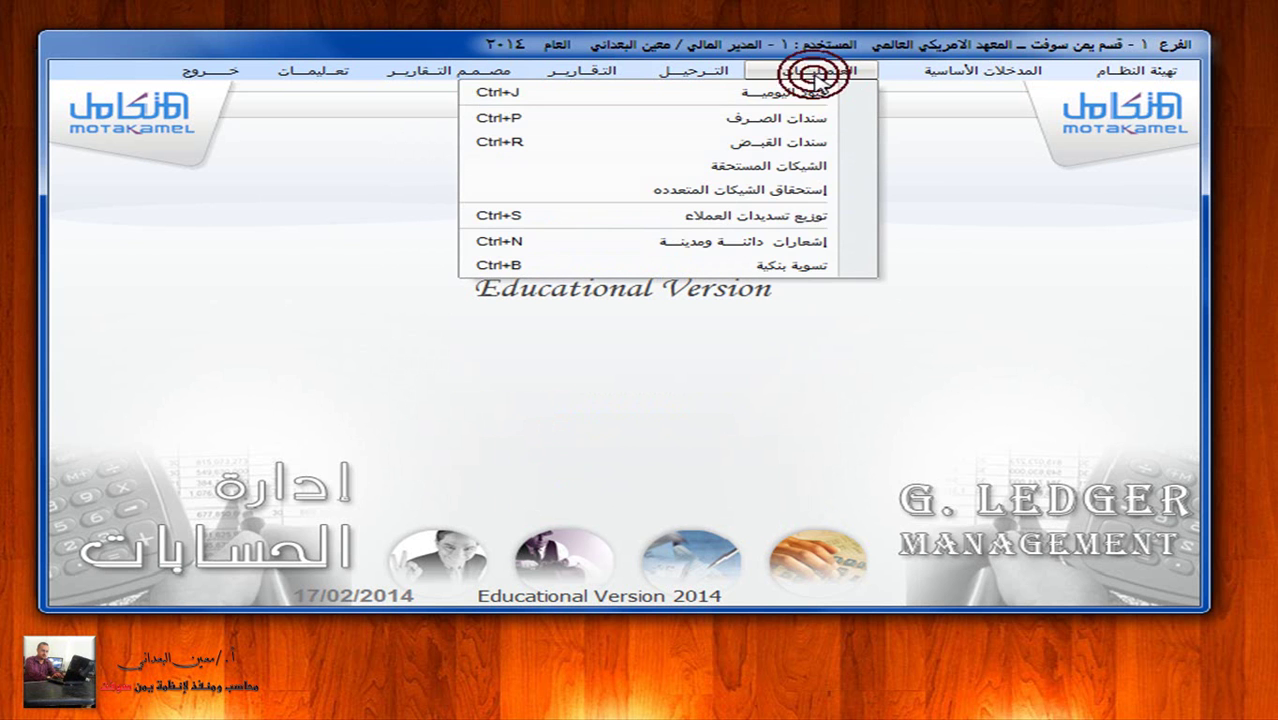
{"action": "left_click", "coordinate": [838, 118]}
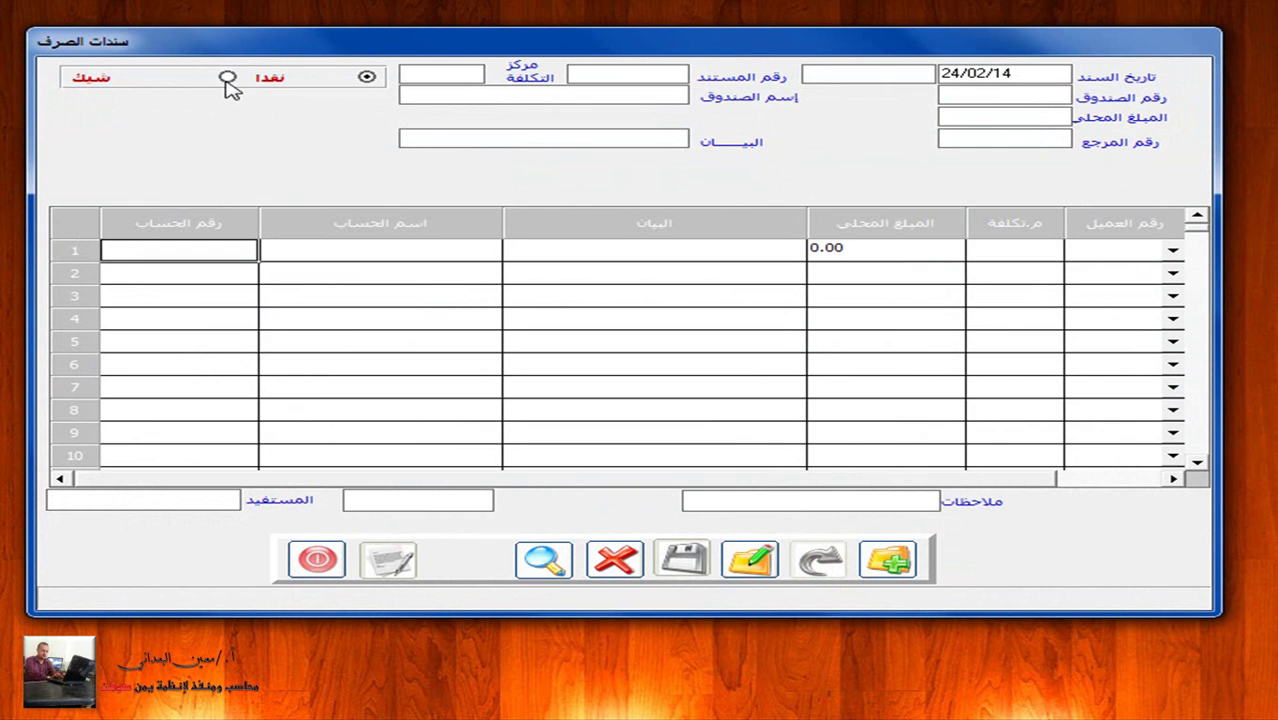
{"action": "left_click", "coordinate": [227, 78]}
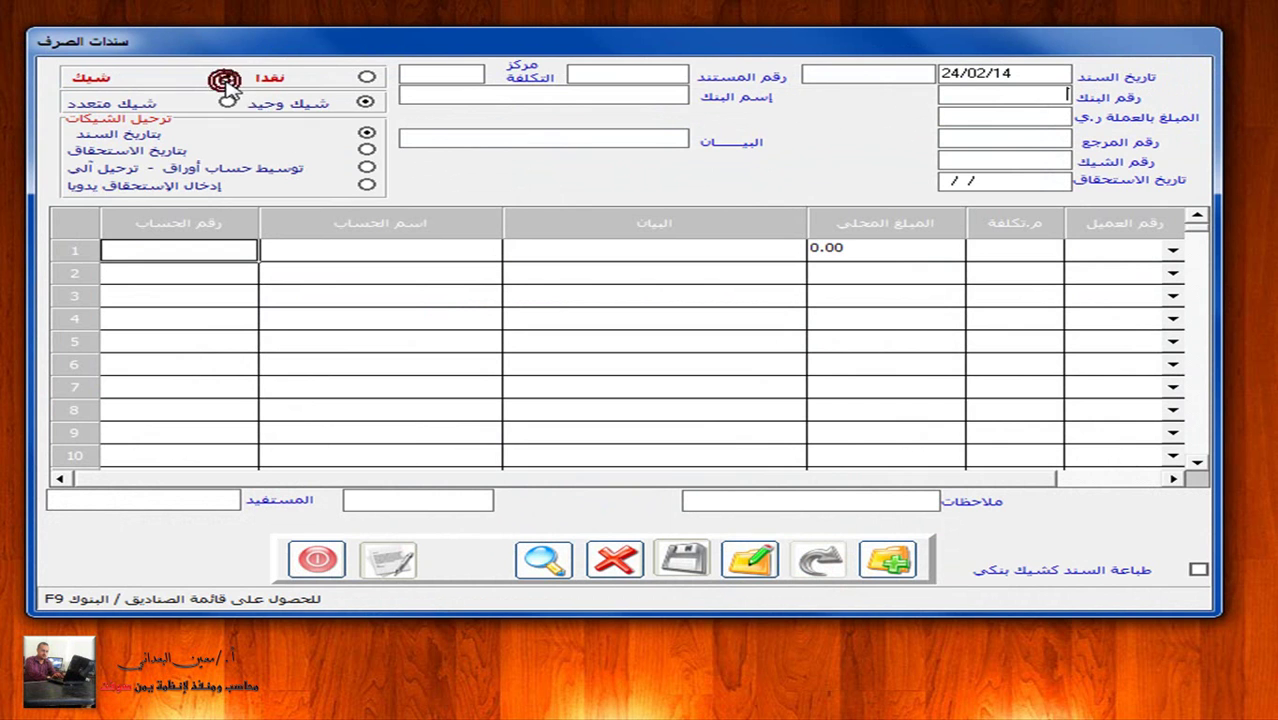
{"action": "left_click", "coordinate": [889, 562]}
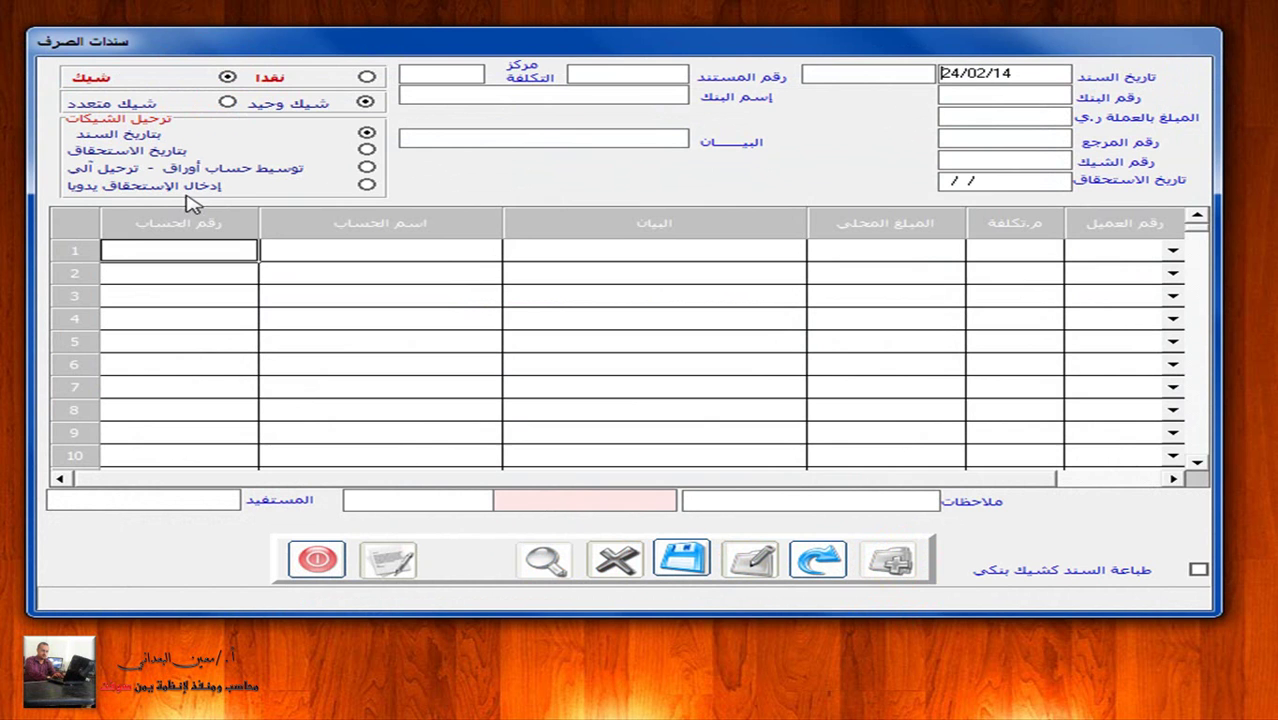
{"action": "left_click", "coordinate": [136, 186]}
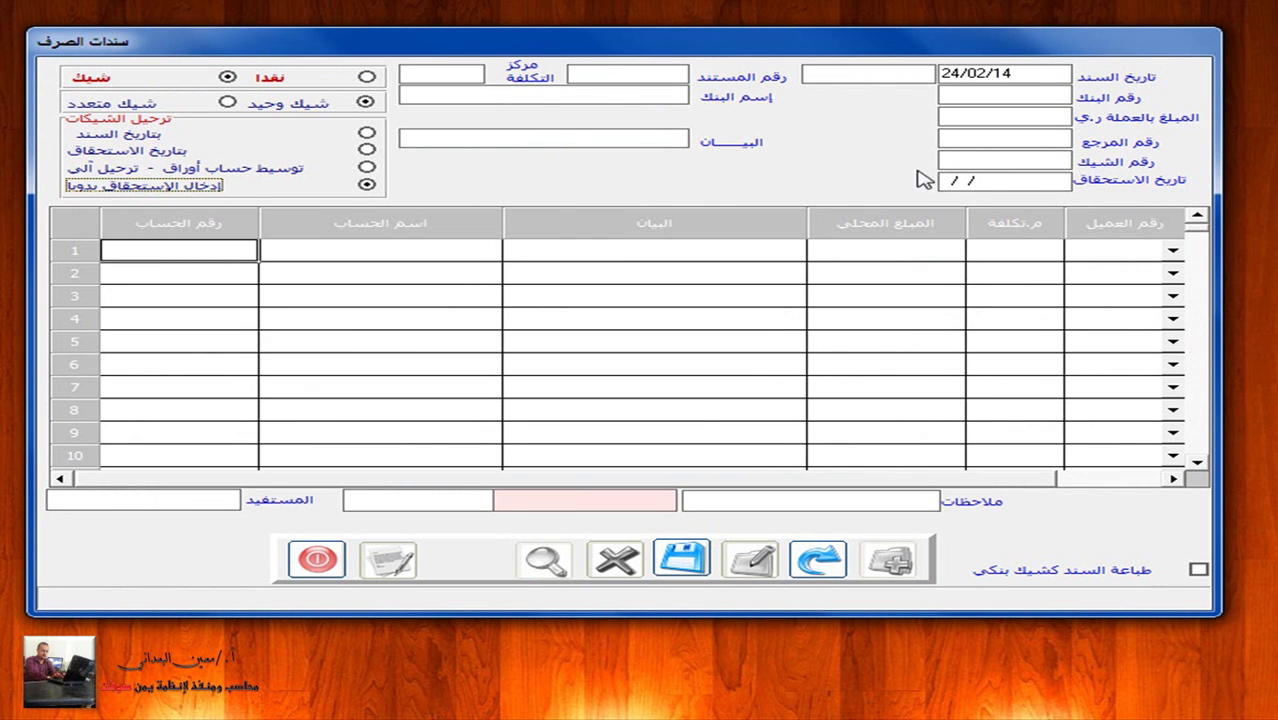
Step: Choose bank number 4, كاك بنك ريال, from the bank list for the voucher
{"action": "left_click", "coordinate": [1016, 97]}
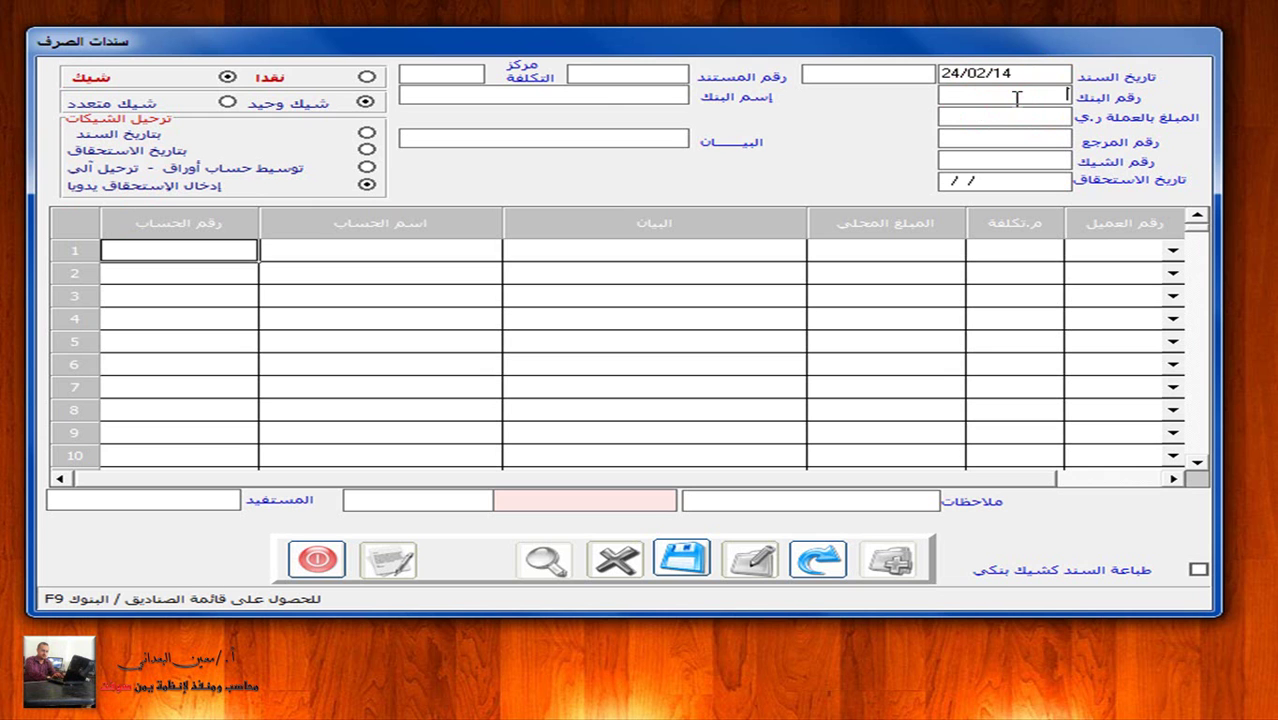
{"action": "key", "text": "F9"}
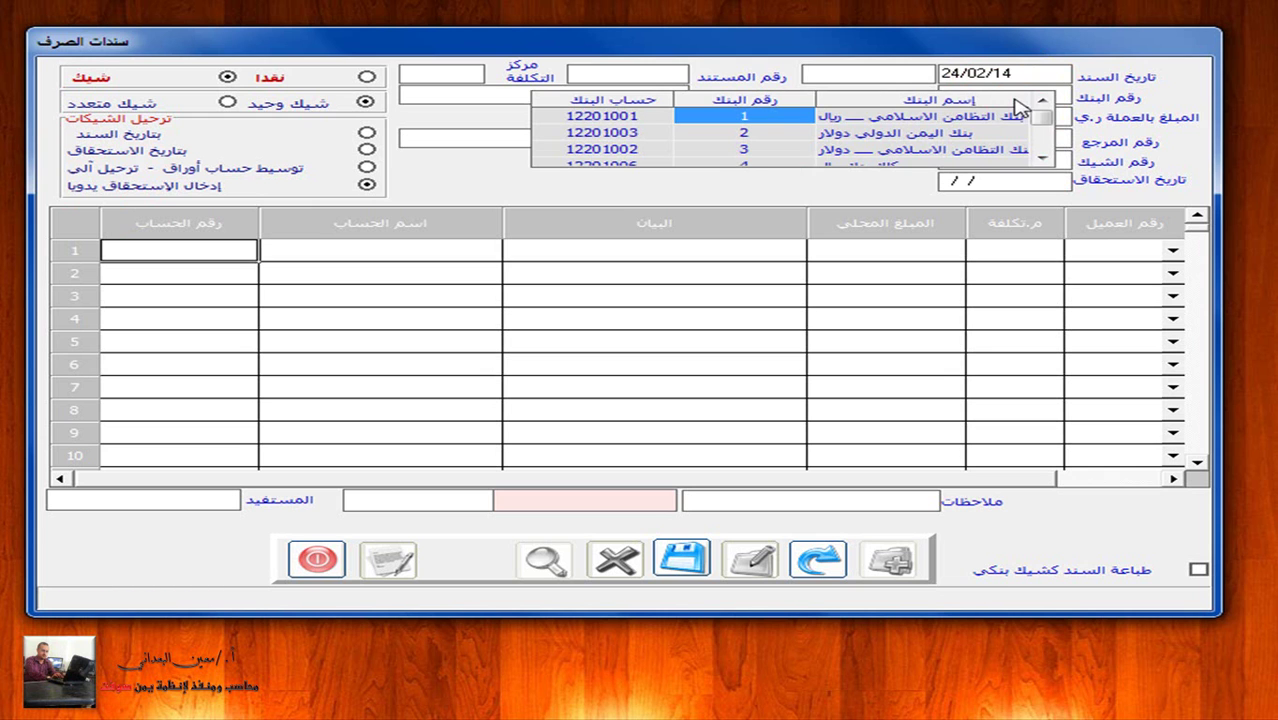
{"action": "left_click", "coordinate": [1043, 157]}
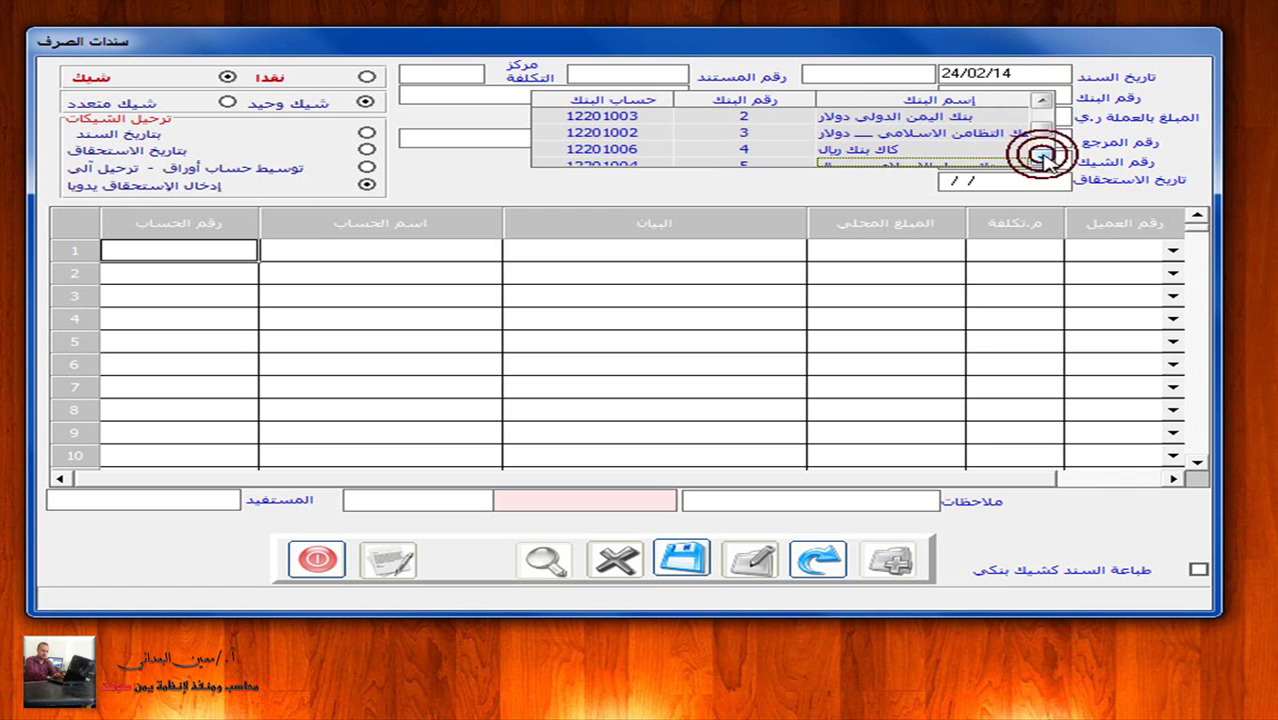
{"action": "left_click", "coordinate": [880, 150]}
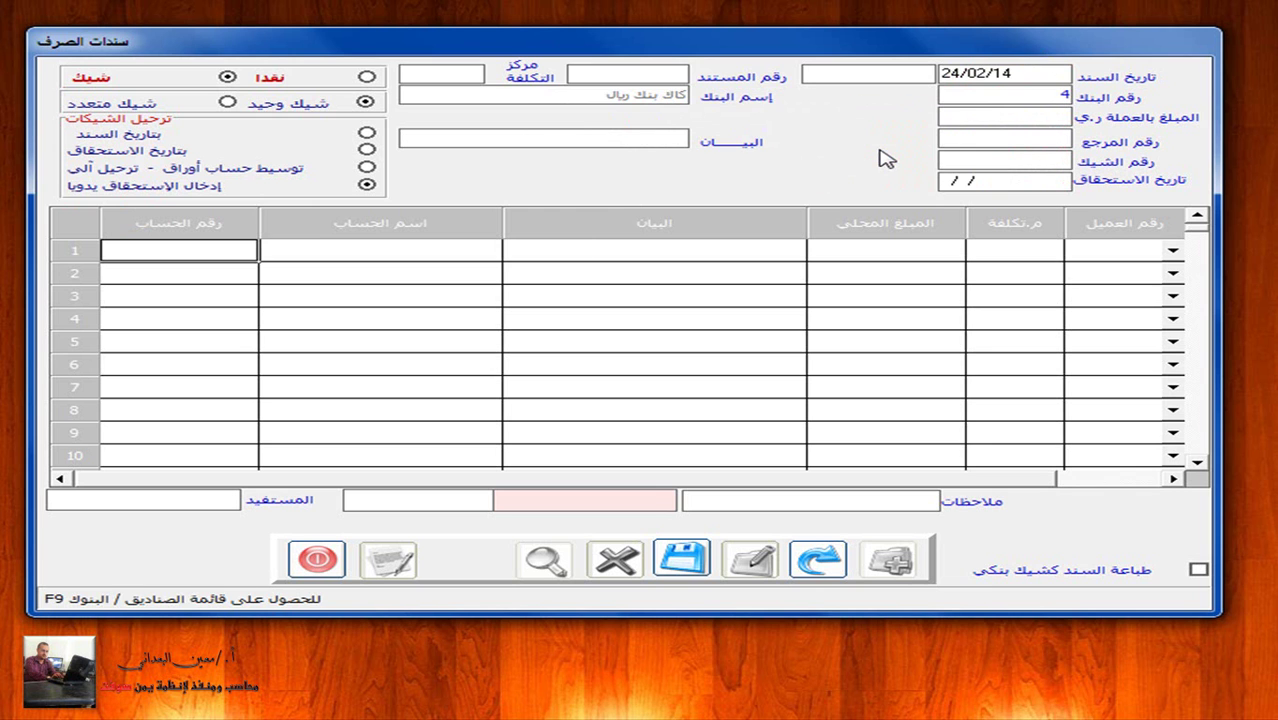
{"action": "key", "text": "Return"}
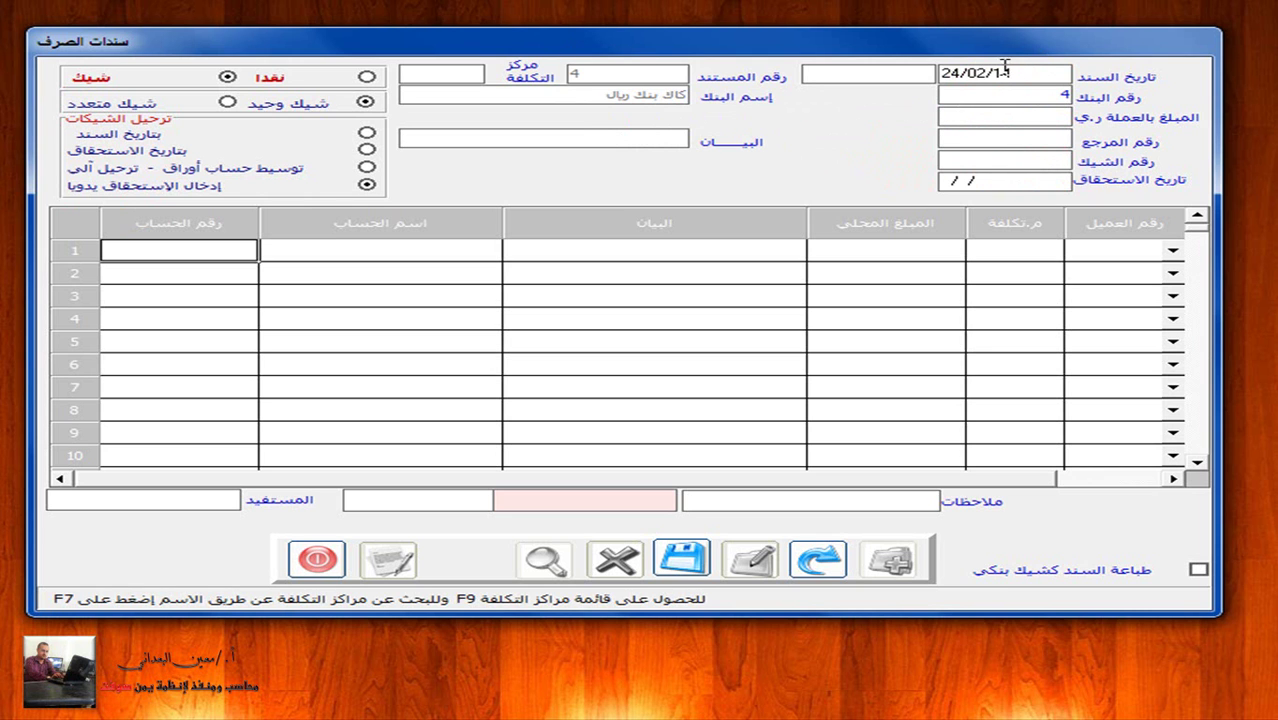
Step: Set the voucher amount to 250000 and enter شركة عمار التجاريه as the description (البيان)
{"action": "left_click", "coordinate": [1003, 116]}
{"action": "type", "text": "2"}
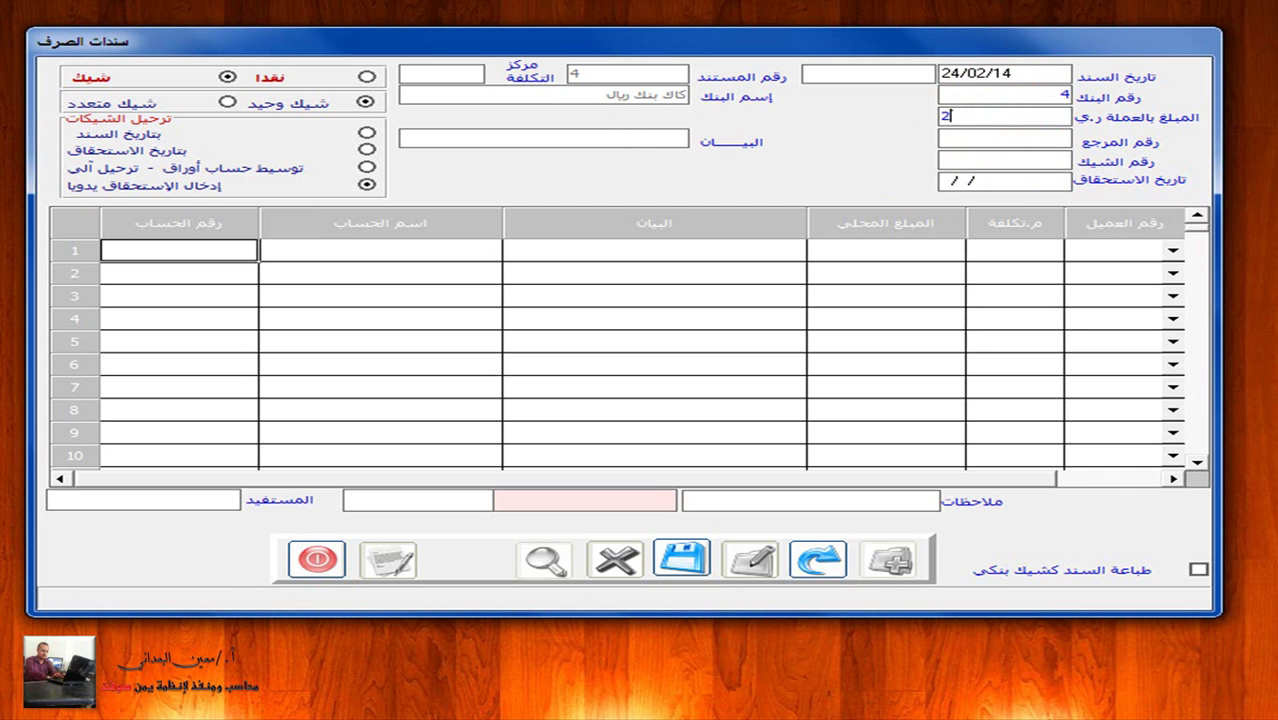
{"action": "type", "text": "50000"}
{"action": "key", "text": "Return"}
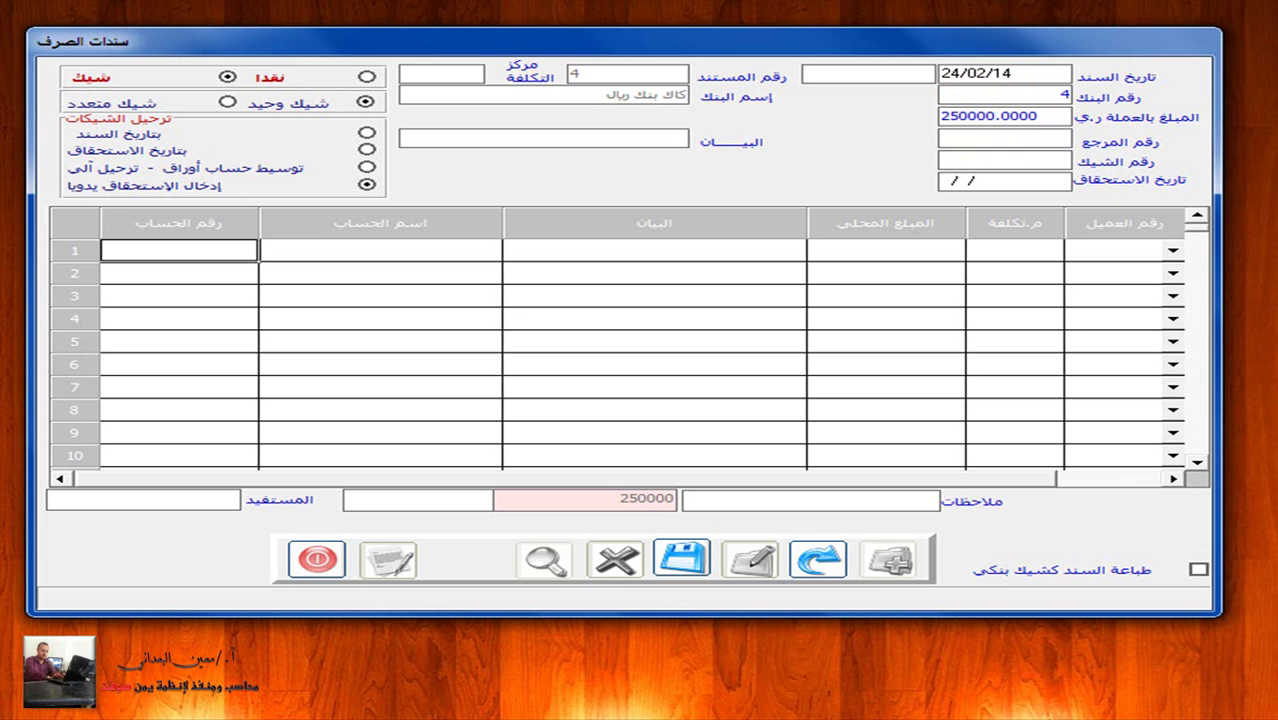
{"action": "type", "text": "شركة عمار التجاري"}
{"action": "key", "text": "BackSpace"}
{"action": "key", "text": "BackSpace"}
{"action": "key", "text": "BackSpace"}
{"action": "key", "text": "BackSpace"}
{"action": "key", "text": "BackSpace"}
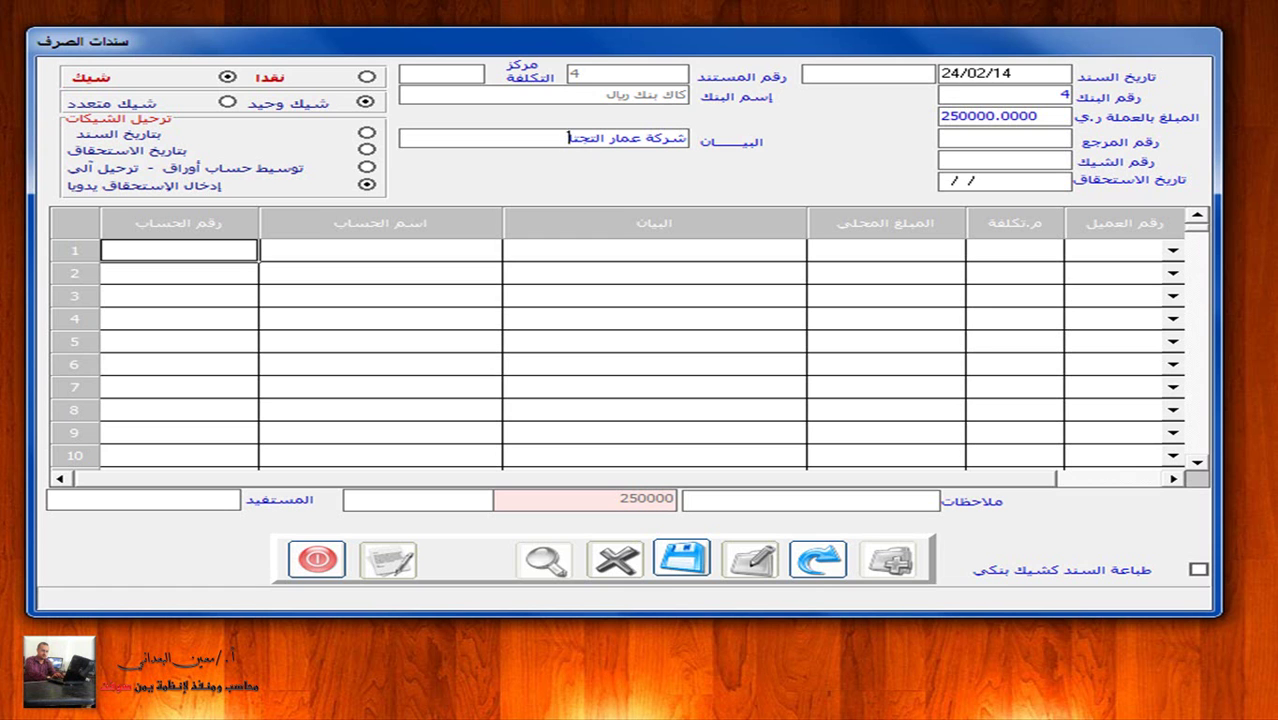
{"action": "type", "text": "تجاريه"}
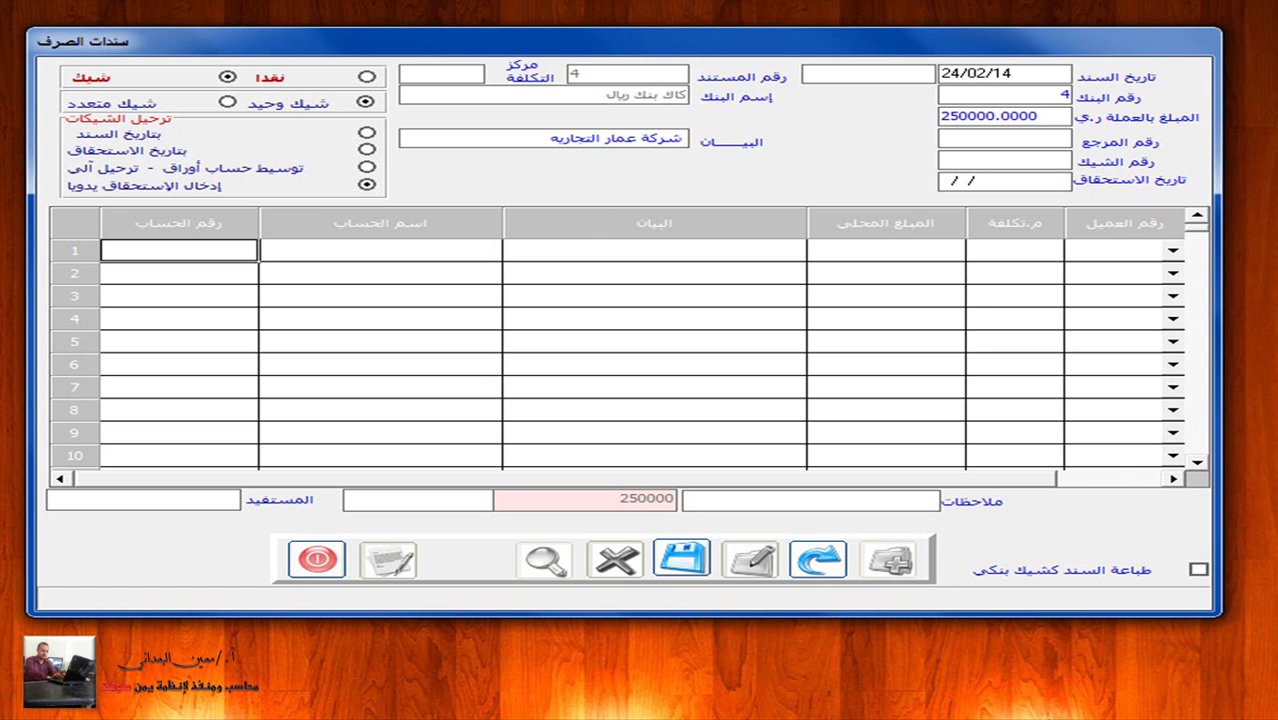
Step: Set the cheque number to 165 and the due date to 30/06/14
{"action": "type", "text": "165"}
{"action": "left_click", "coordinate": [1046, 184]}
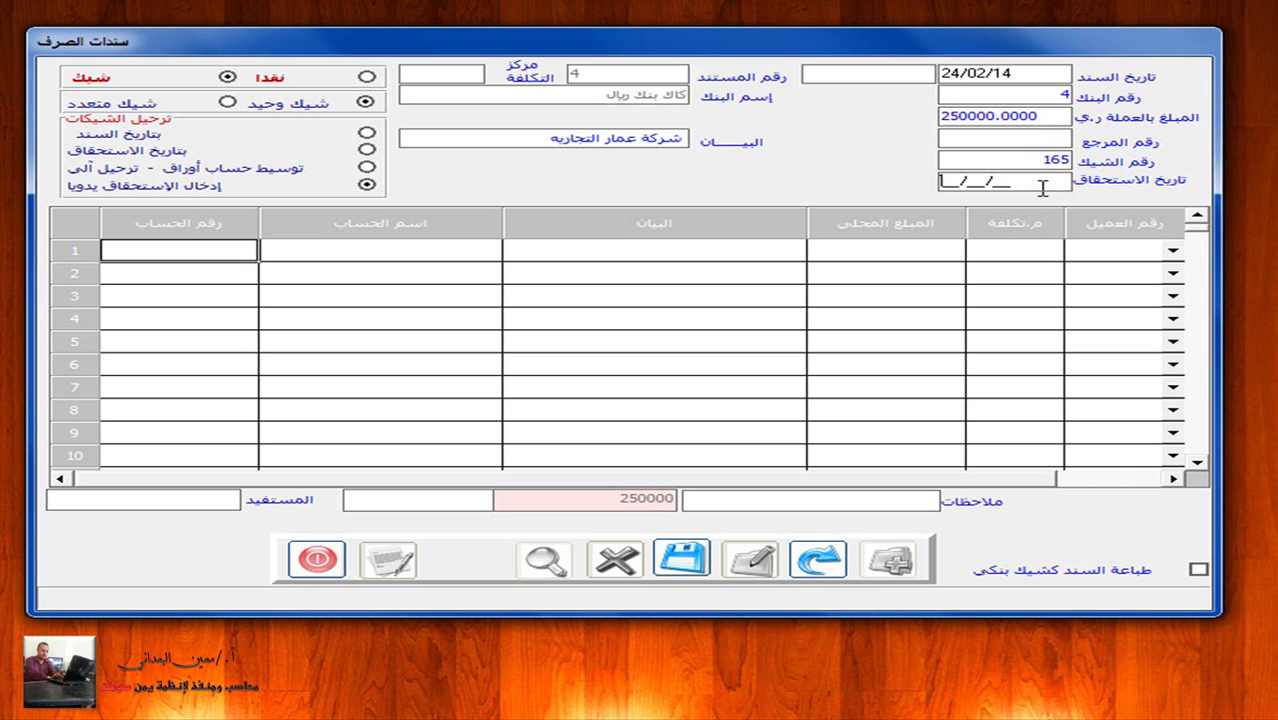
{"action": "type", "text": "614"}
Step: Browse the full accounts list for the supplier accounts from the voucher's first row, and close the list without picking one
{"action": "left_click", "coordinate": [360, 247]}
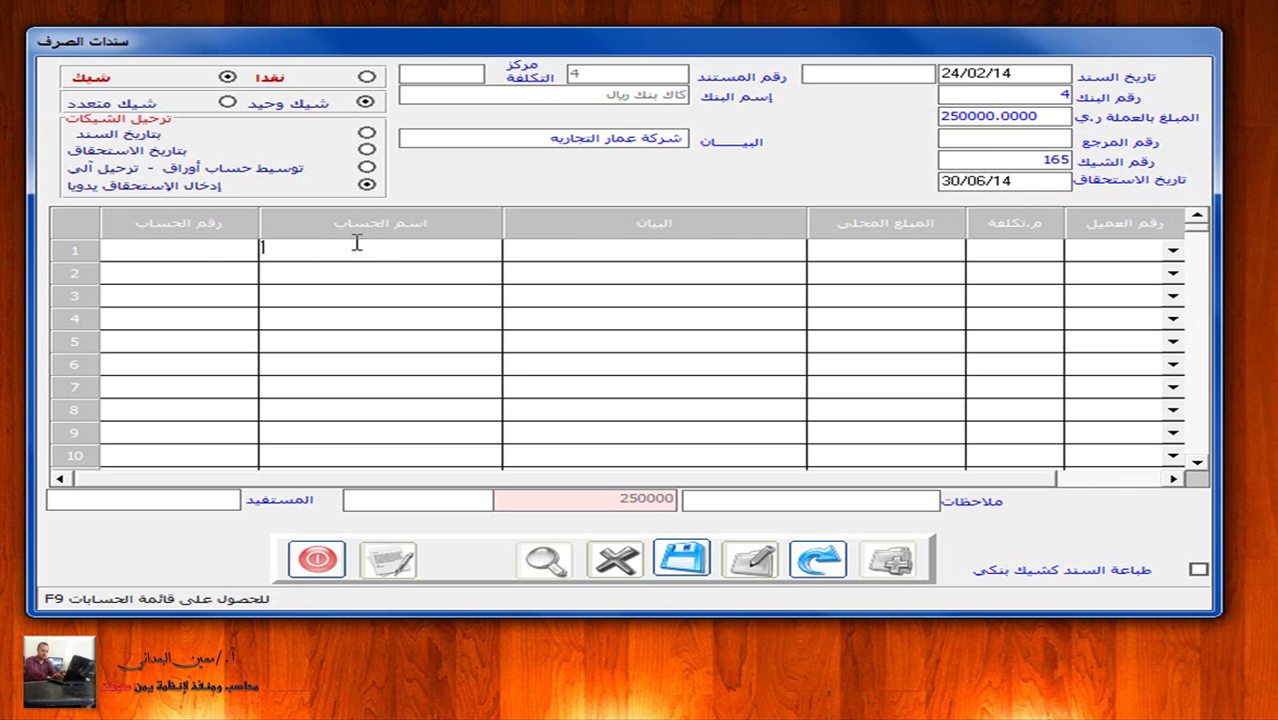
{"action": "left_click", "coordinate": [205, 252]}
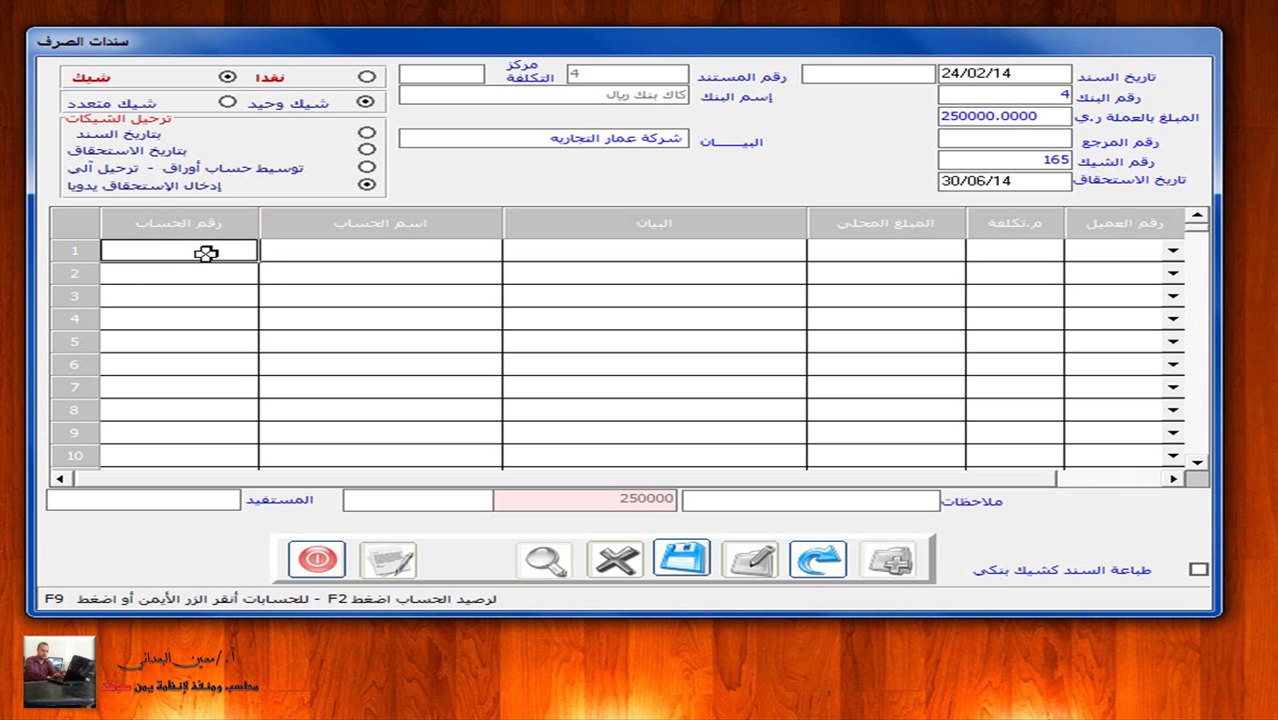
{"action": "left_click", "coordinate": [178, 249]}
{"action": "type", "text": "1"}
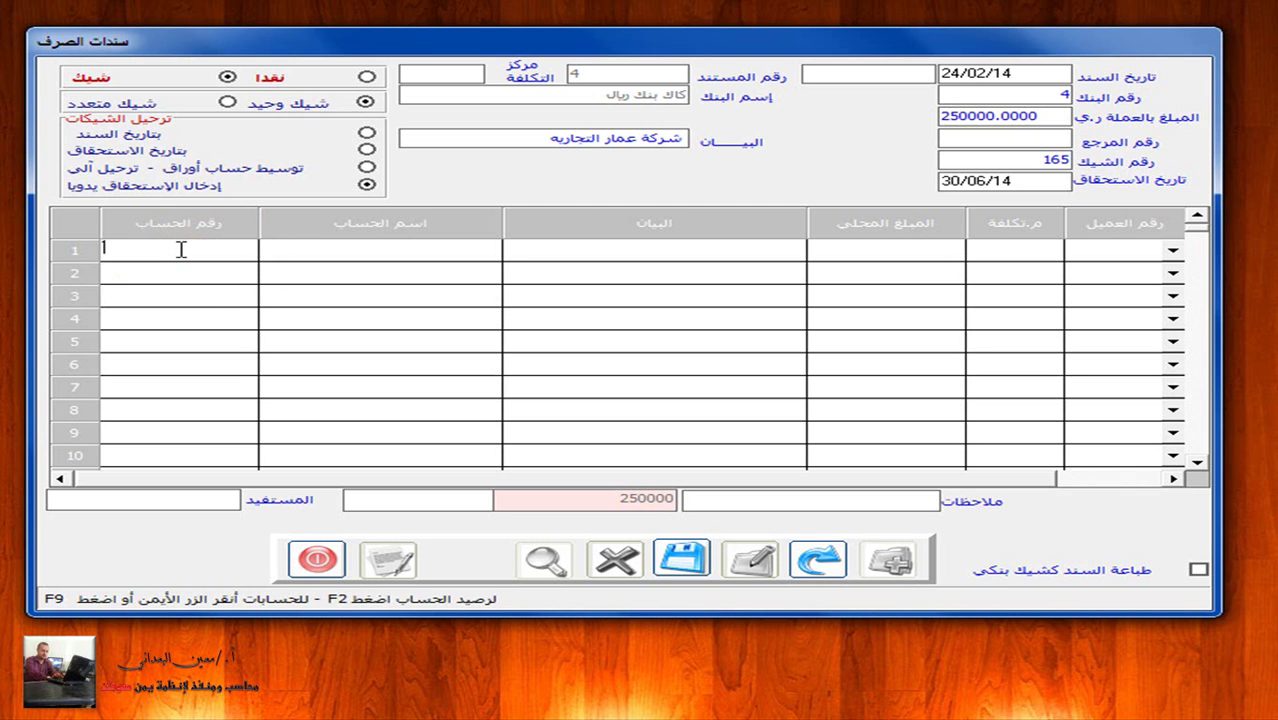
{"action": "right_click", "coordinate": [181, 249]}
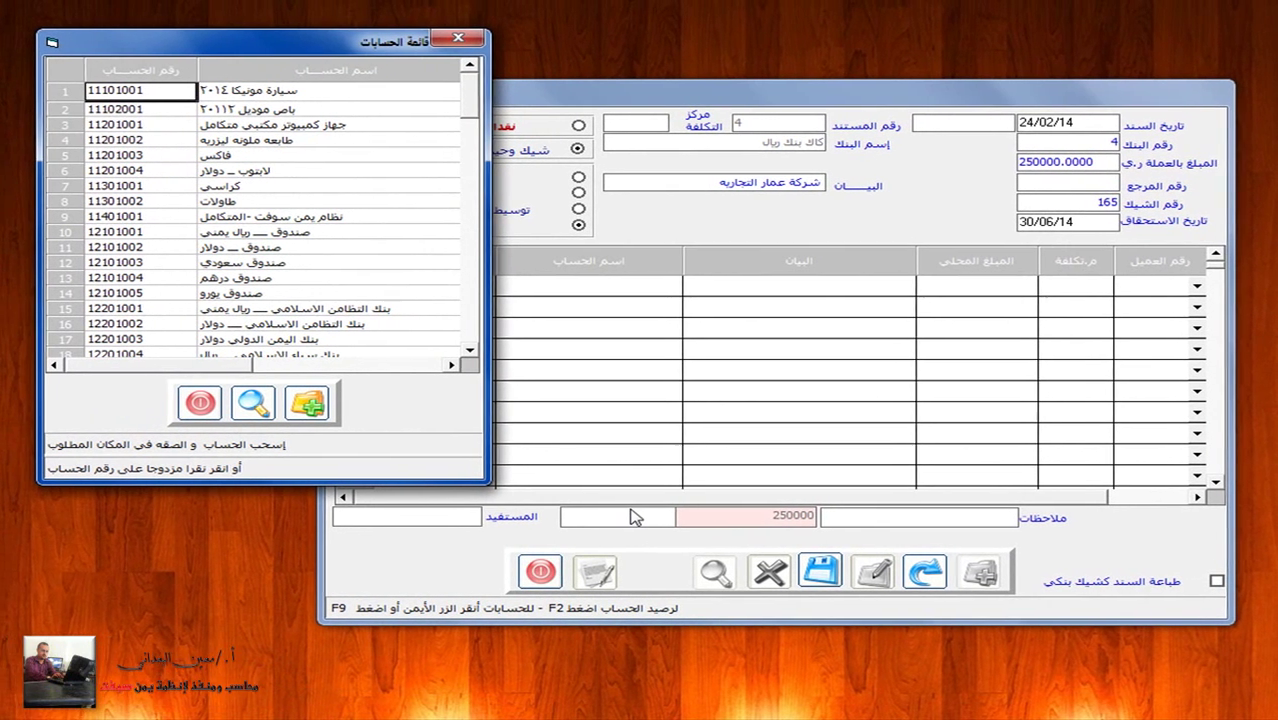
{"action": "key", "text": "Down"}
{"action": "key", "text": "Down"}
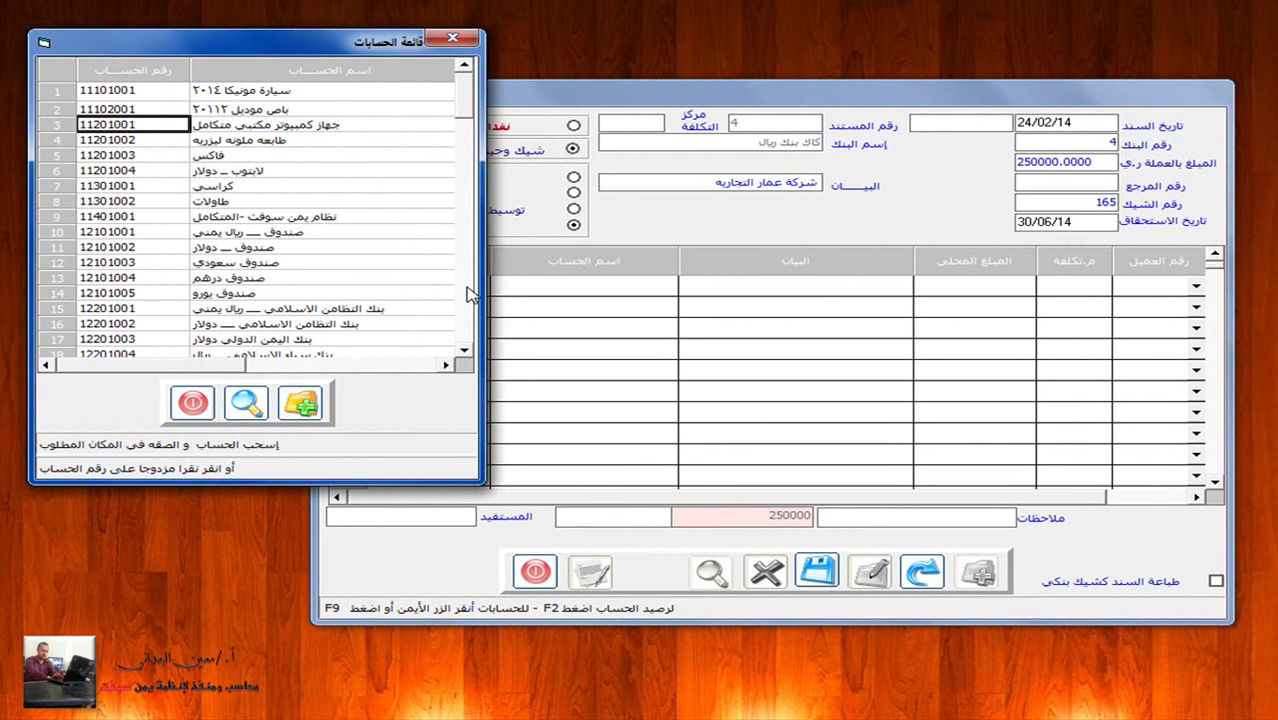
{"action": "left_click", "coordinate": [464, 350]}
{"action": "left_click", "coordinate": [464, 350]}
{"action": "left_click", "coordinate": [464, 350]}
{"action": "left_click", "coordinate": [464, 350]}
{"action": "left_click", "coordinate": [464, 350]}
{"action": "left_click", "coordinate": [464, 350]}
{"action": "left_click", "coordinate": [464, 350]}
{"action": "left_click", "coordinate": [464, 350]}
{"action": "left_click", "coordinate": [464, 350]}
{"action": "left_click", "coordinate": [464, 350]}
{"action": "left_click", "coordinate": [464, 350]}
{"action": "right_click", "coordinate": [464, 349]}
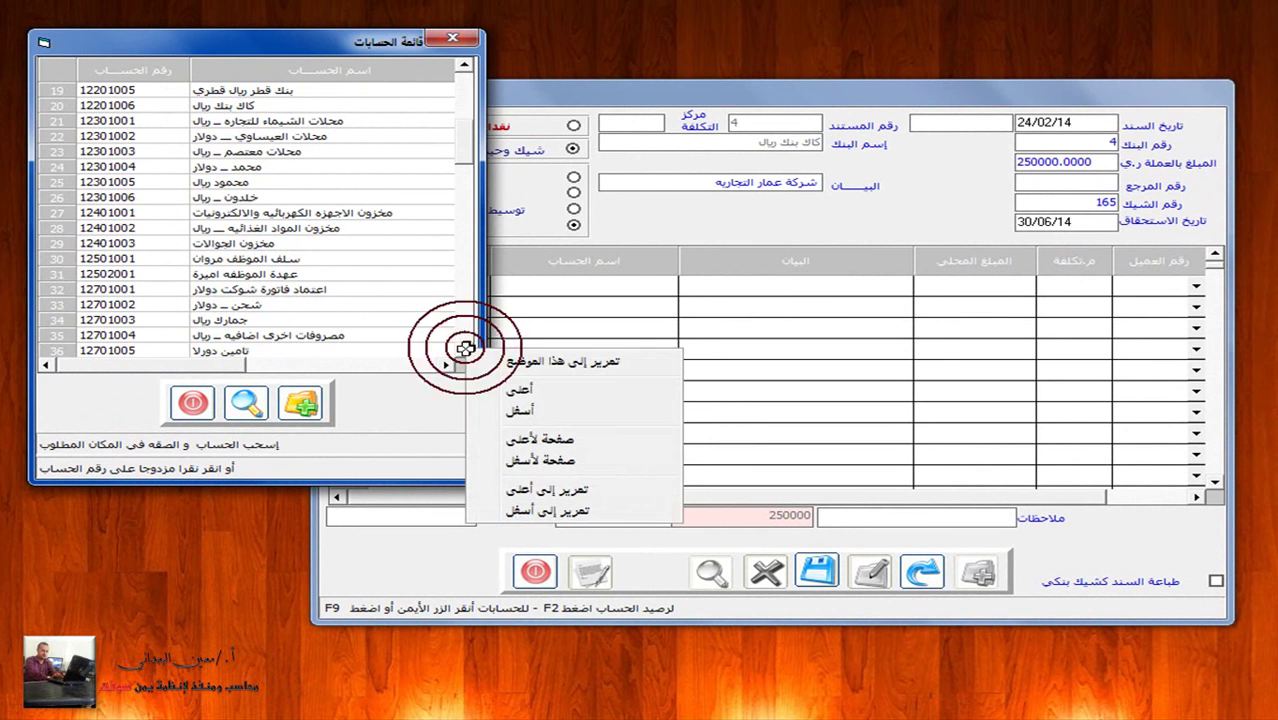
{"action": "left_click", "coordinate": [414, 304]}
{"action": "left_click", "coordinate": [464, 350]}
{"action": "left_click", "coordinate": [464, 350]}
{"action": "left_click", "coordinate": [464, 350]}
{"action": "left_click", "coordinate": [464, 350]}
{"action": "left_click", "coordinate": [464, 350]}
{"action": "left_click", "coordinate": [464, 350]}
{"action": "left_click", "coordinate": [464, 350]}
{"action": "left_click", "coordinate": [464, 350]}
{"action": "left_click", "coordinate": [464, 350]}
{"action": "left_click", "coordinate": [464, 350]}
{"action": "left_click", "coordinate": [464, 350]}
{"action": "left_click", "coordinate": [464, 350]}
{"action": "left_click", "coordinate": [464, 350]}
{"action": "left_click", "coordinate": [464, 350]}
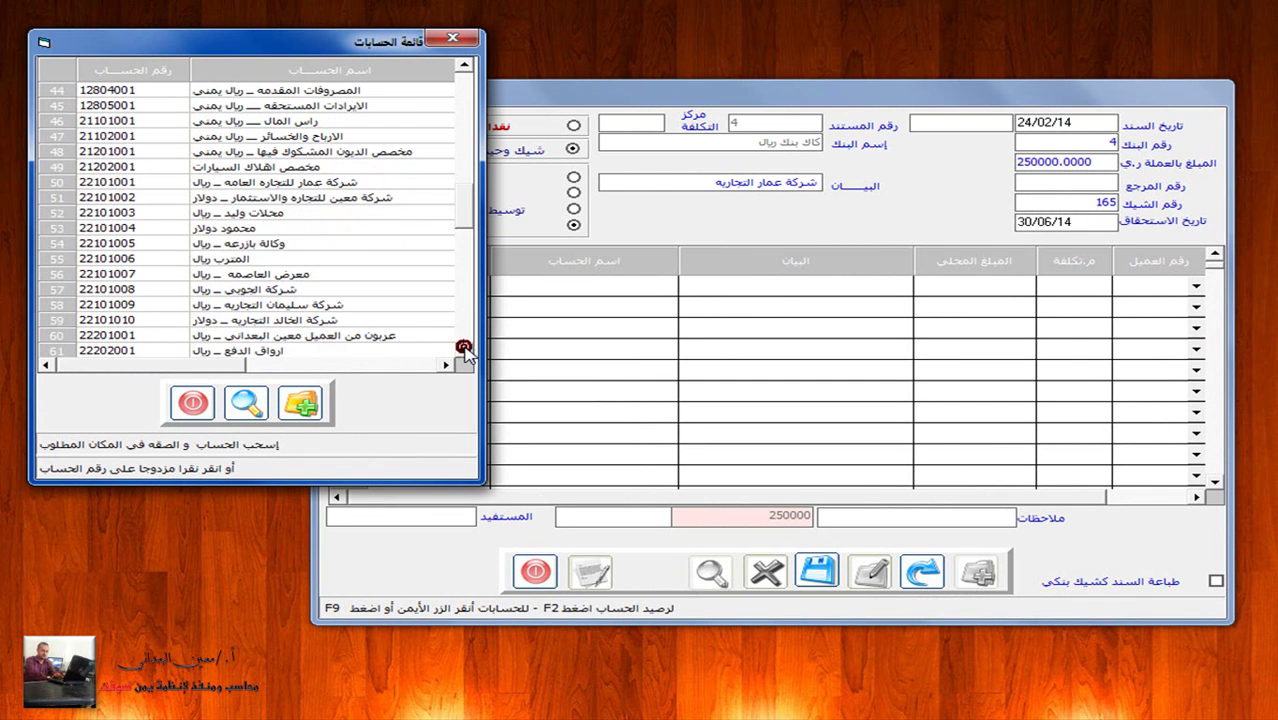
{"action": "left_click", "coordinate": [464, 350]}
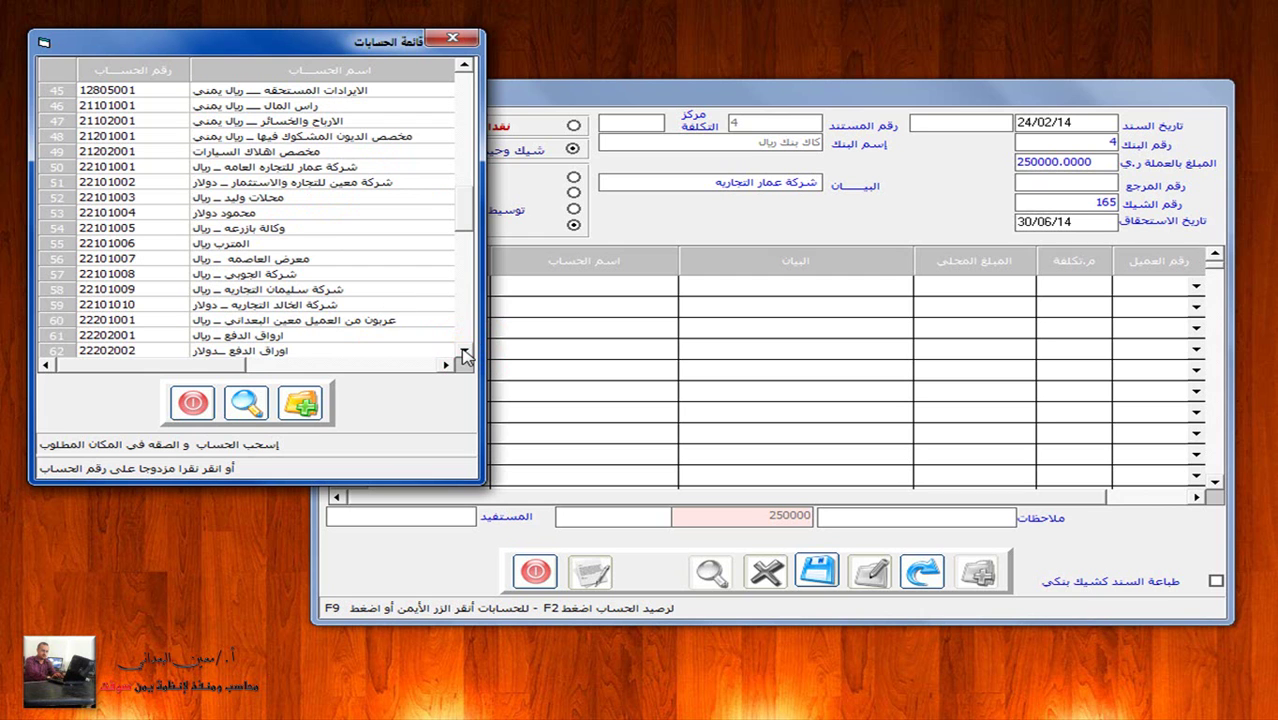
{"action": "mouse_move", "coordinate": [145, 166]}
{"action": "left_mouse_down"}
{"action": "mouse_move", "coordinate": [237, 170]}
{"action": "mouse_move", "coordinate": [166, 170]}
{"action": "left_mouse_up"}
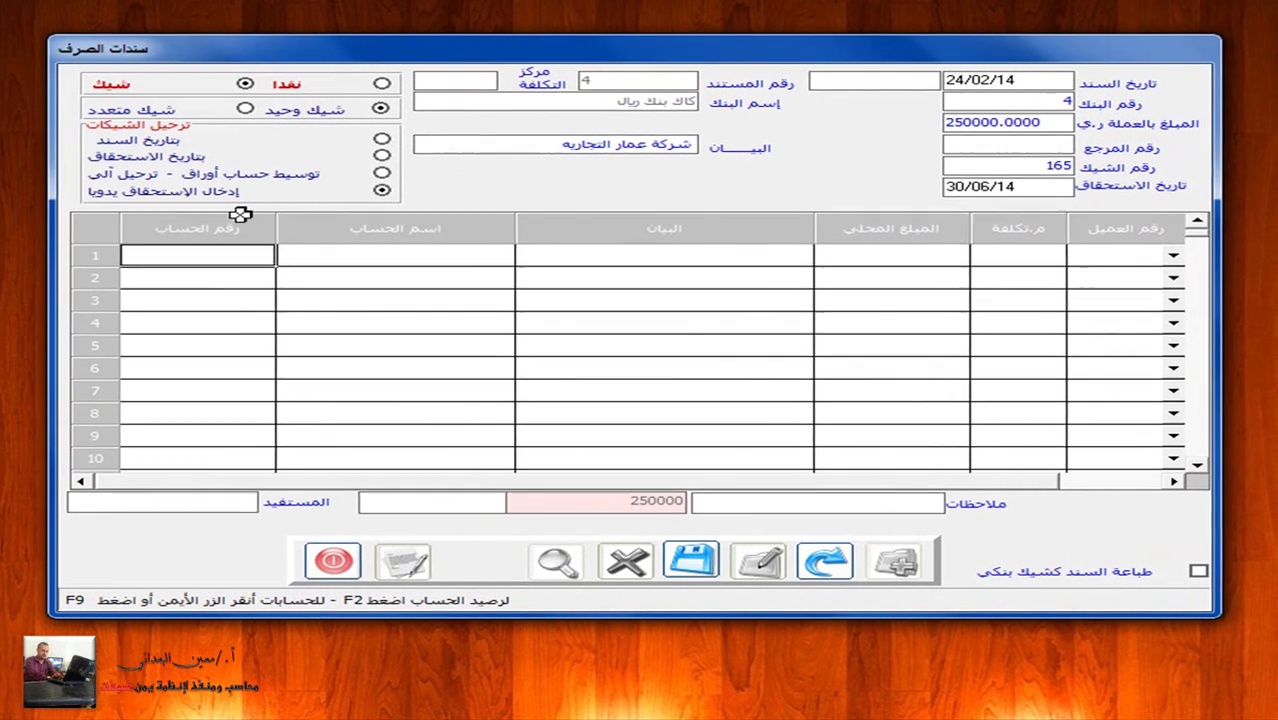
Step: List the accounts beginning with 22101 from the first row's account number, look through the supplier accounts, and close the list without picking one
{"action": "left_click", "coordinate": [457, 283]}
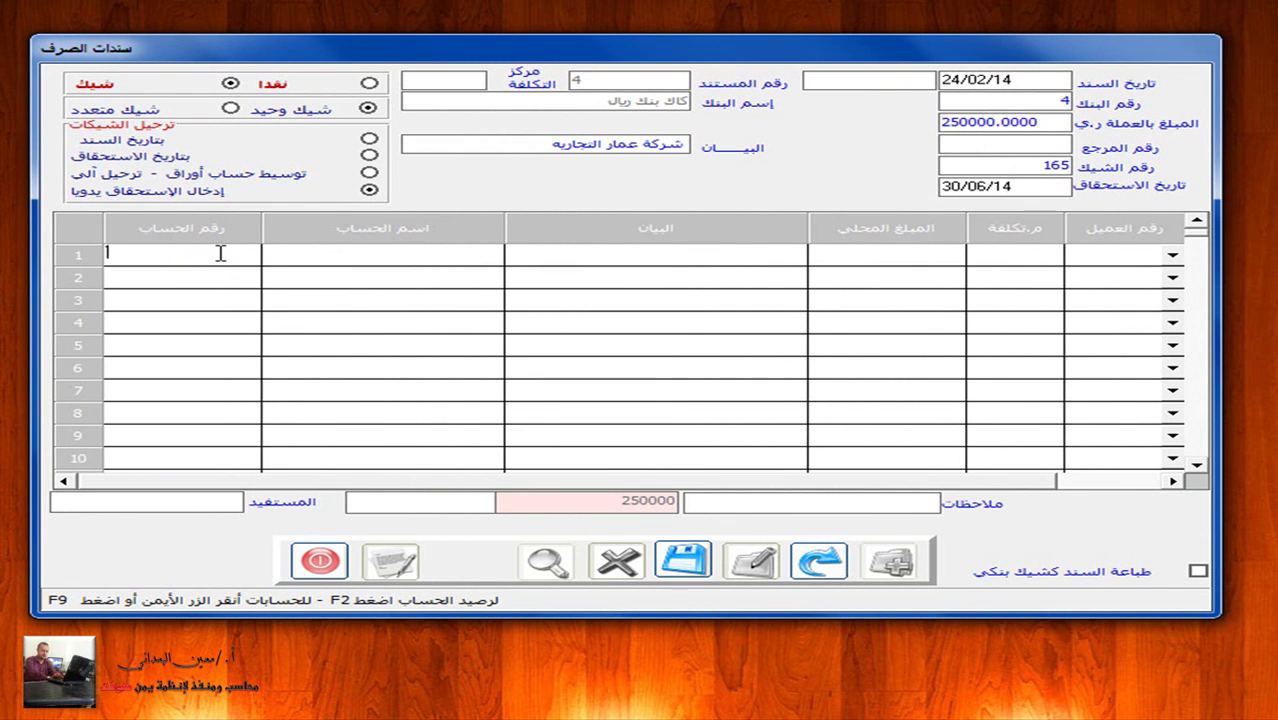
{"action": "type", "text": "22101"}
{"action": "key", "text": "F9"}
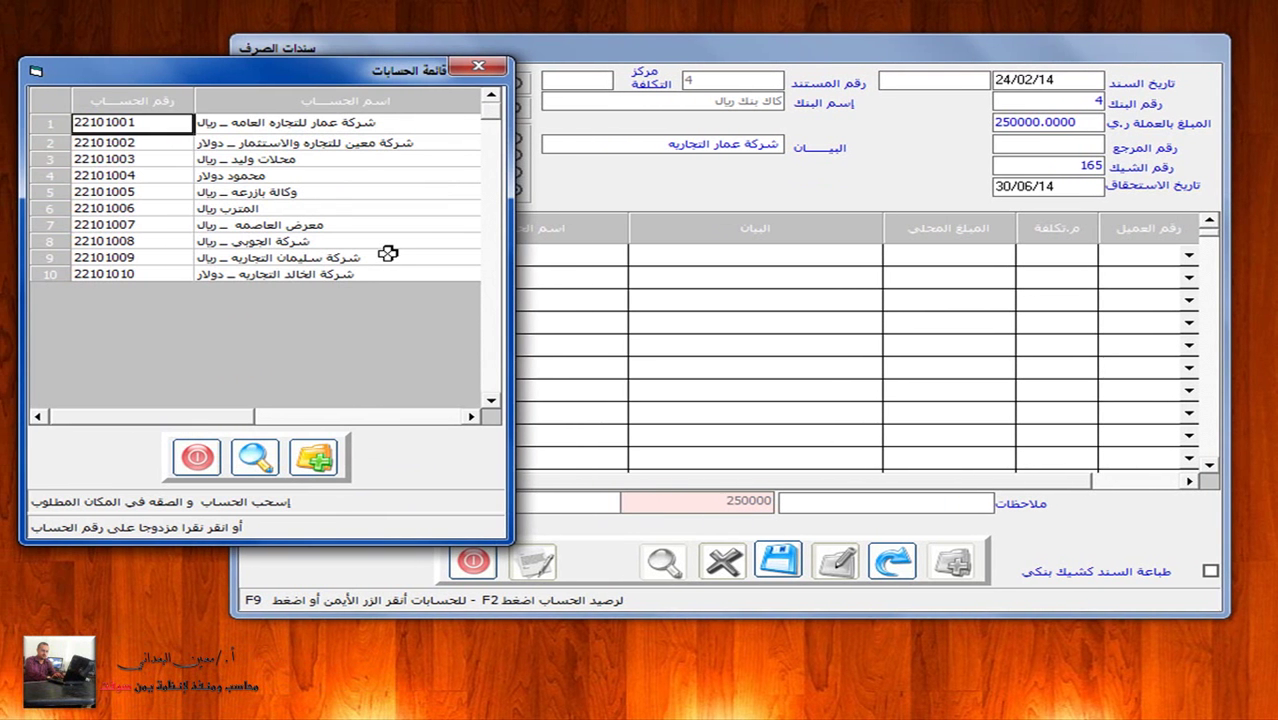
{"action": "key", "text": "Down"}
{"action": "key", "text": "Down"}
{"action": "key", "text": "Down"}
{"action": "key", "text": "Down"}
{"action": "key", "text": "Down"}
{"action": "key", "text": "Down"}
{"action": "key", "text": "Down"}
{"action": "key", "text": "Down"}
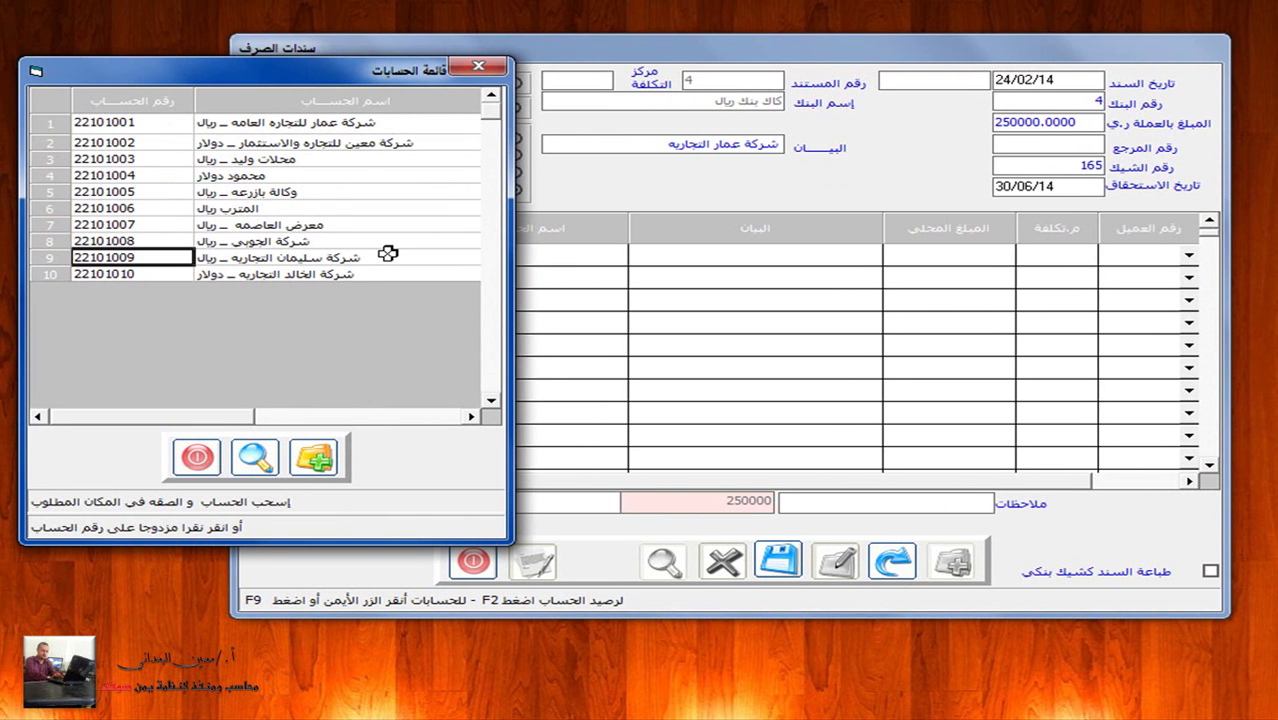
{"action": "key", "text": "Up"}
{"action": "key", "text": "Up"}
{"action": "key", "text": "Up"}
{"action": "key", "text": "Up"}
{"action": "key", "text": "Up"}
{"action": "key", "text": "Up"}
{"action": "key", "text": "Up"}
{"action": "key", "text": "Up"}
{"action": "key", "text": "Up"}
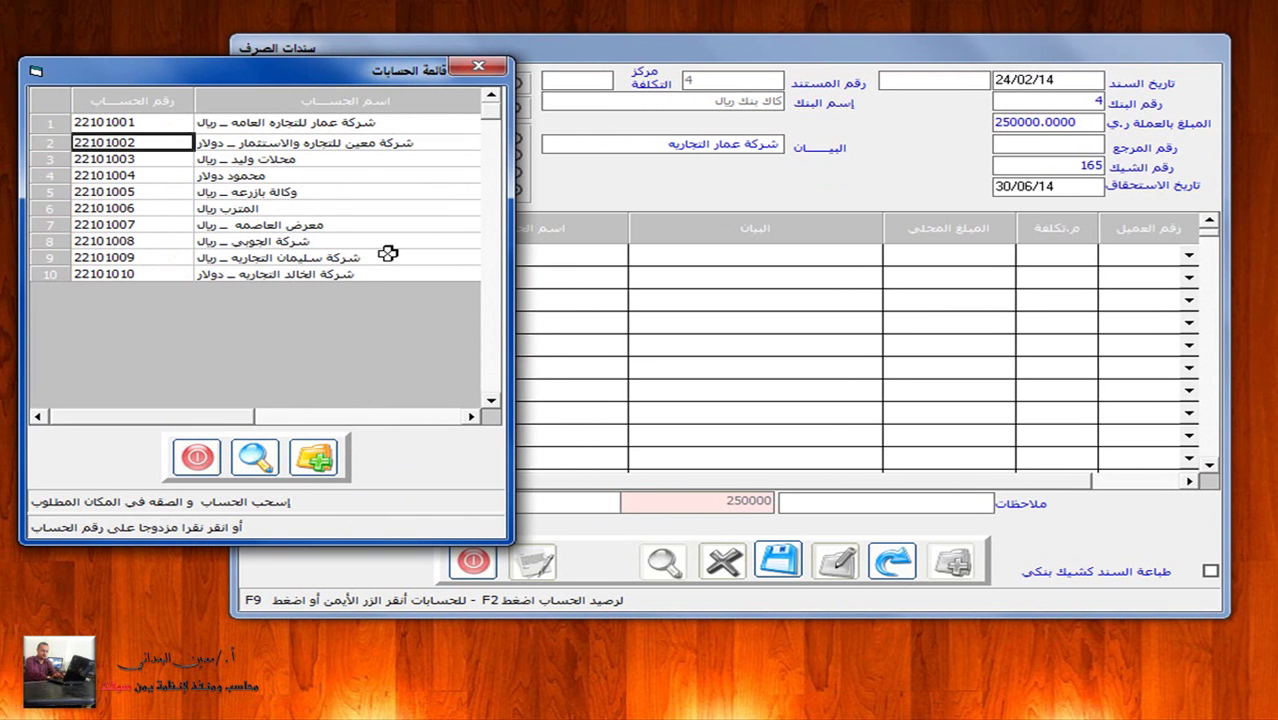
{"action": "key", "text": "Down"}
{"action": "key", "text": "Down"}
{"action": "key", "text": "Up"}
{"action": "key", "text": "Up"}
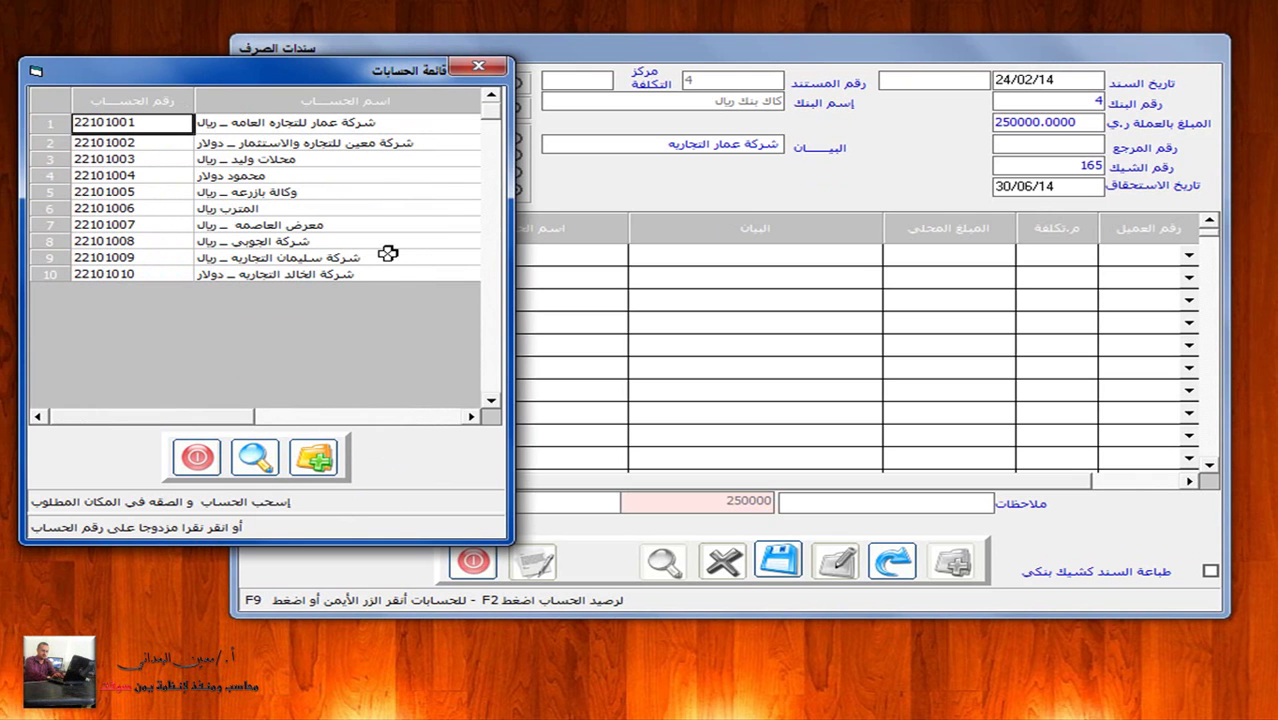
{"action": "left_click", "coordinate": [503, 66]}
Step: Enter the ledger code of شركة عمار للتجاره العامه ـ ريال directly as the first row's account
{"action": "left_click", "coordinate": [232, 254]}
{"action": "key", "text": "BackSpace"}
{"action": "key", "text": "BackSpace"}
{"action": "key", "text": "BackSpace"}
{"action": "key", "text": "BackSpace"}
{"action": "key", "text": "BackSpace"}
{"action": "type", "text": "221010"}
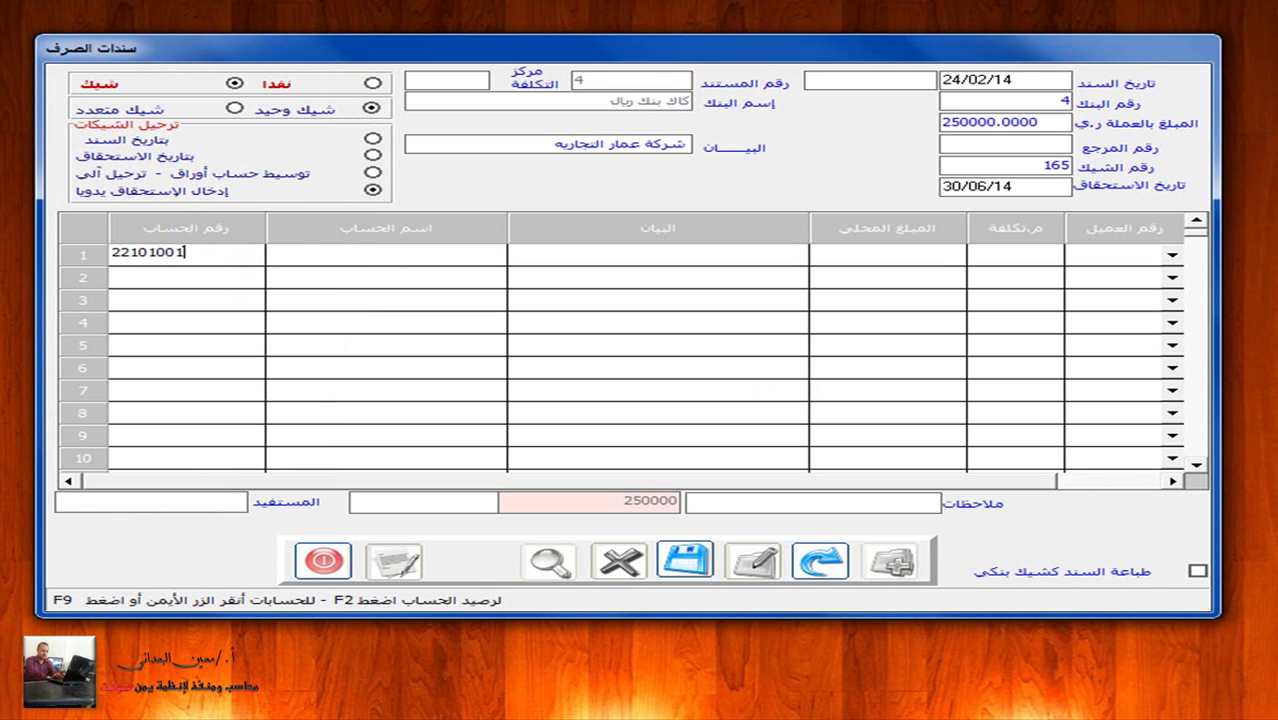
{"action": "type", "text": "01"}
{"action": "left_click", "coordinate": [305, 256]}
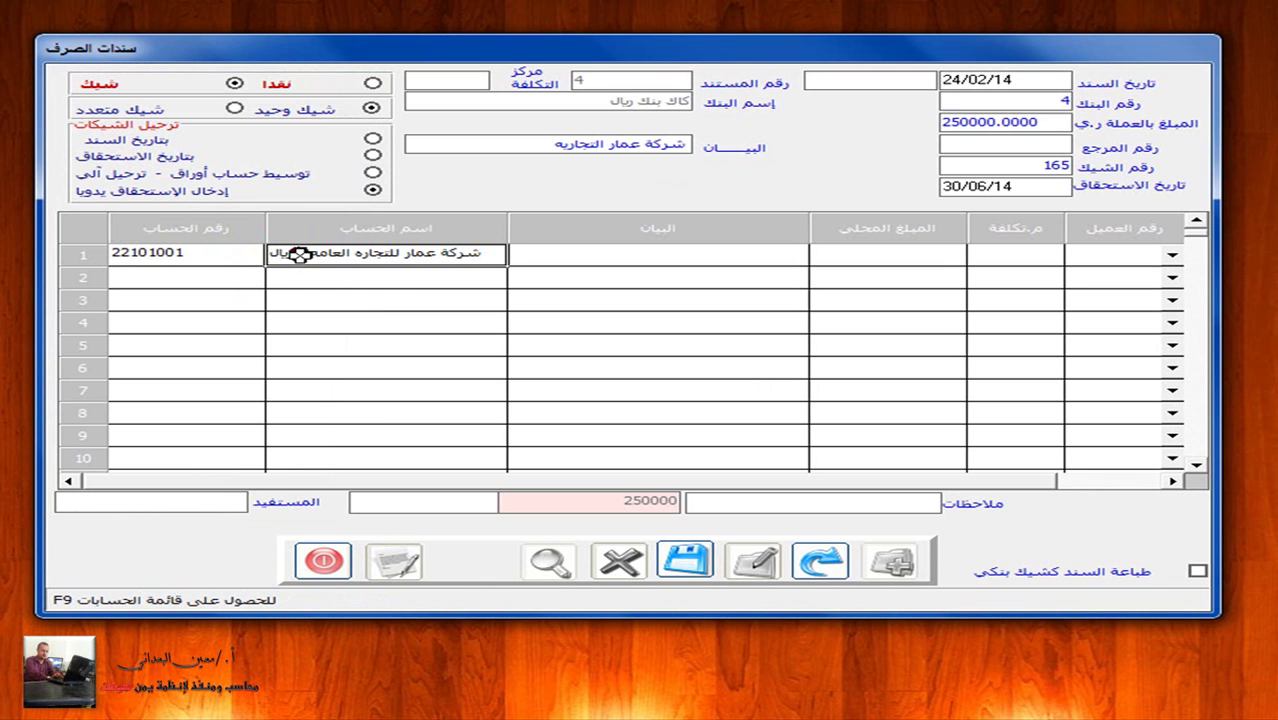
Step: Clear the account entered in the voucher's first row
{"action": "left_click", "coordinate": [203, 252]}
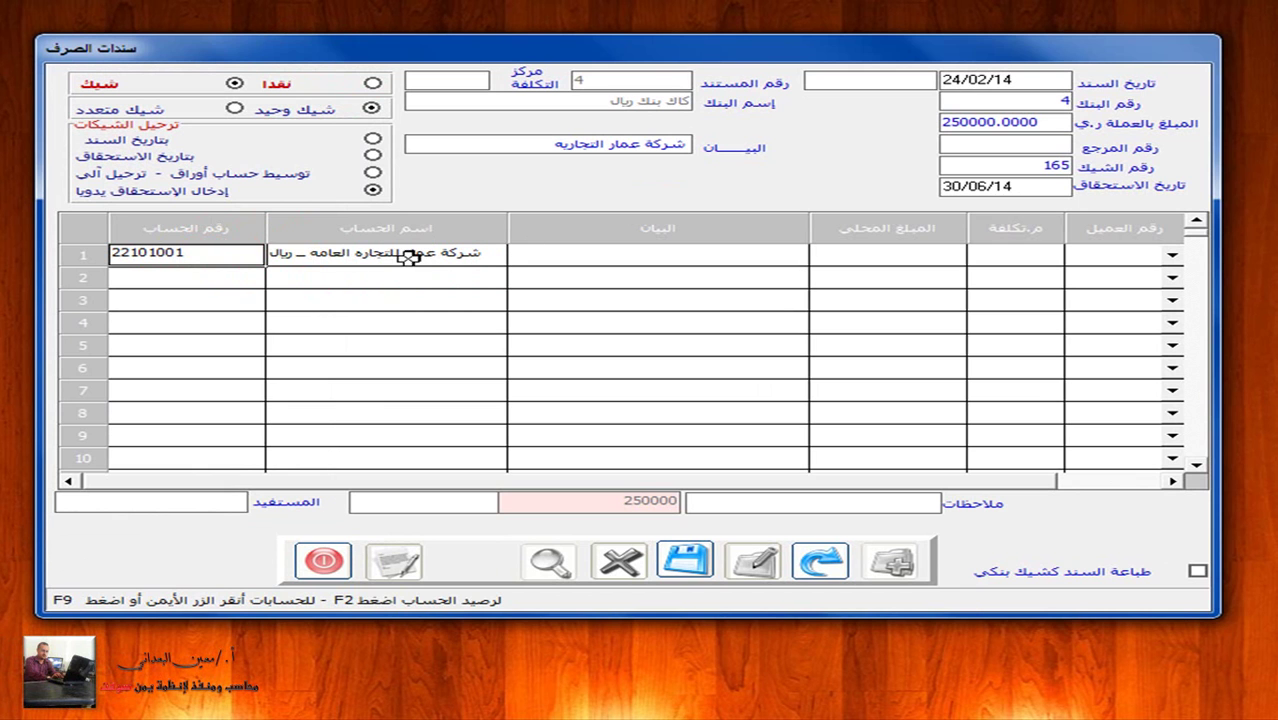
{"action": "left_click", "coordinate": [243, 254]}
{"action": "key", "text": "BackSpace"}
{"action": "key", "text": "BackSpace"}
{"action": "key", "text": "BackSpace"}
{"action": "key", "text": "BackSpace"}
{"action": "key", "text": "BackSpace"}
{"action": "key", "text": "BackSpace"}
{"action": "key", "text": "BackSpace"}
{"action": "key", "text": "BackSpace"}
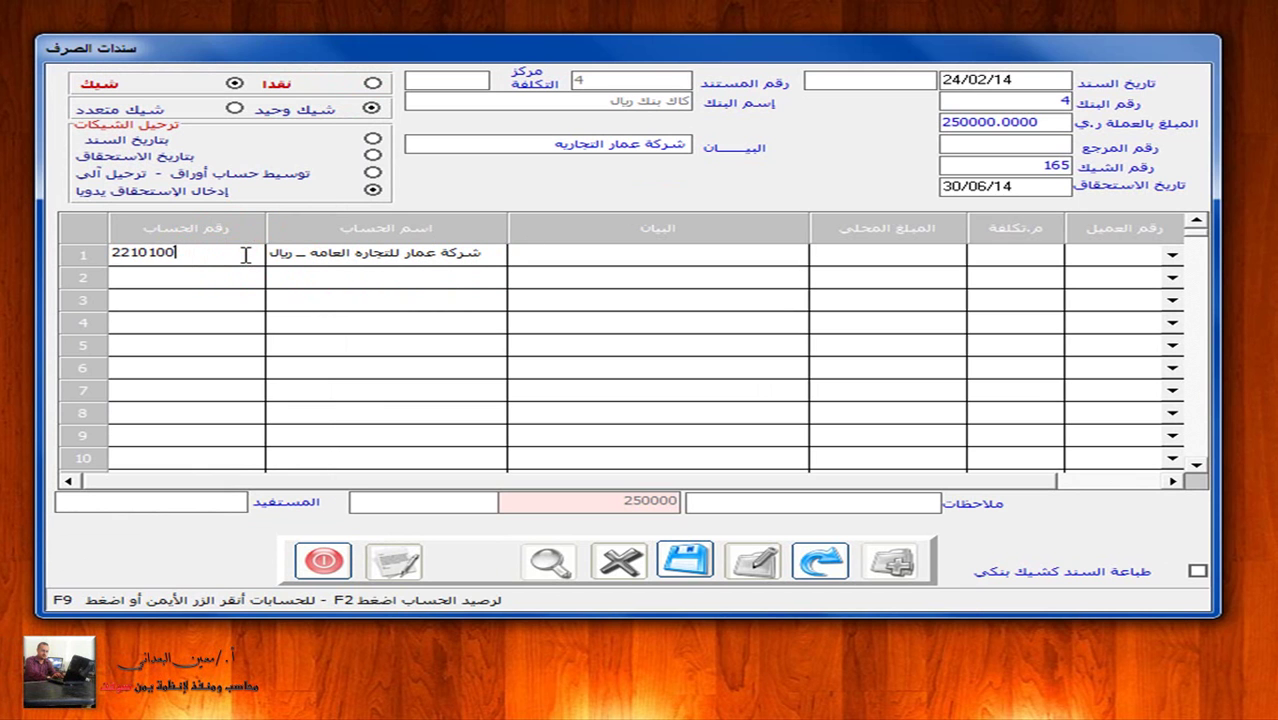
{"action": "key", "text": "Return"}
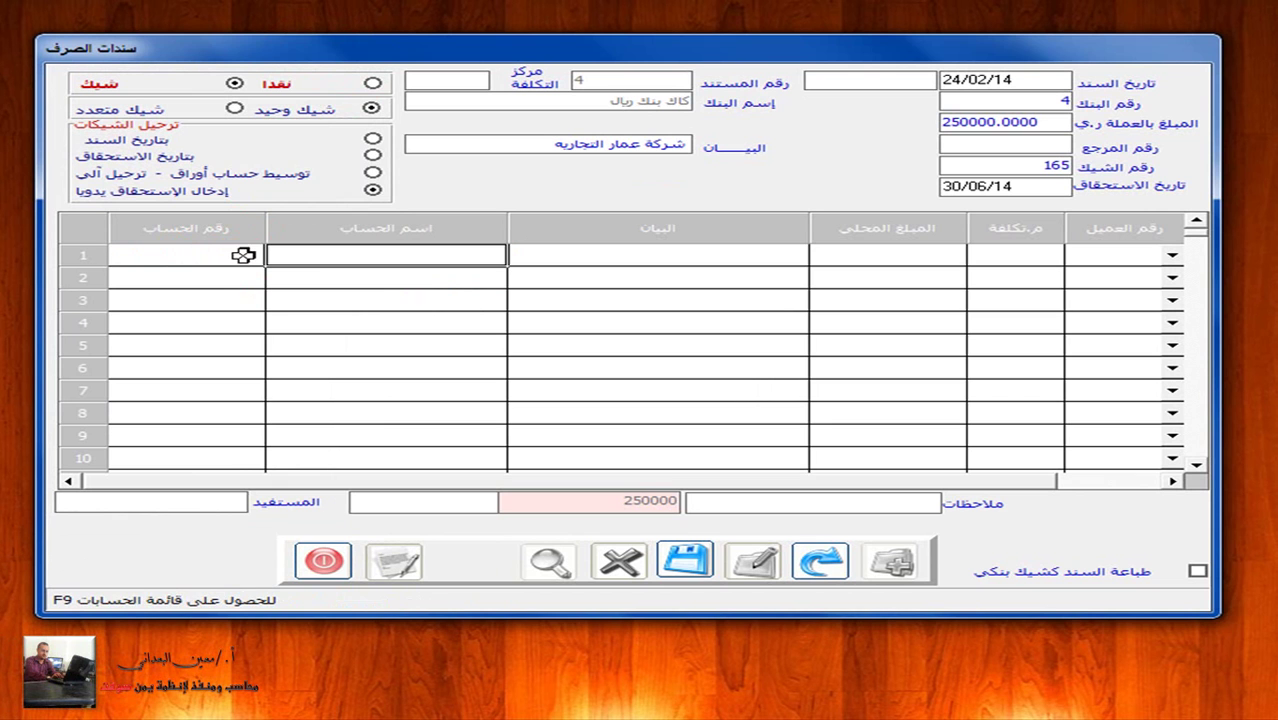
Step: Search account names for عمار with the * wildcard and choose شركة عمار للتجاره العامه ـ ريال for the first row
{"action": "left_click", "coordinate": [308, 253]}
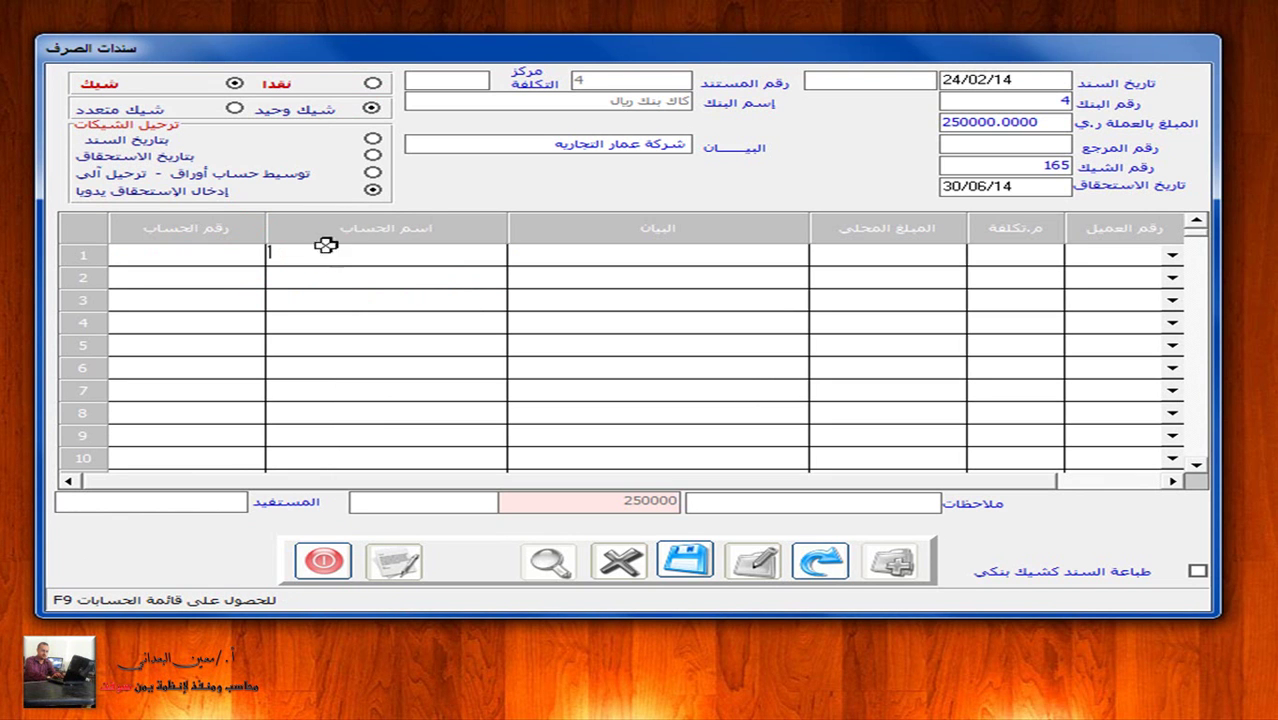
{"action": "type", "text": "*"}
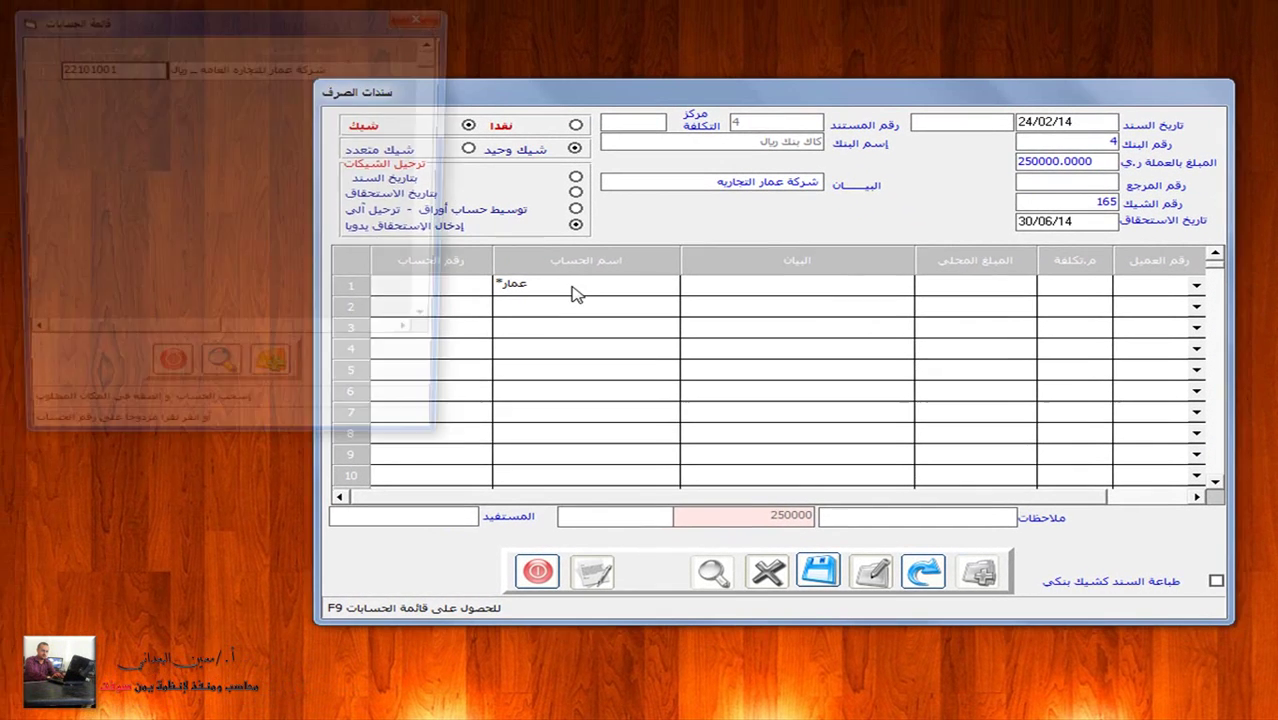
{"action": "key", "text": "F9"}
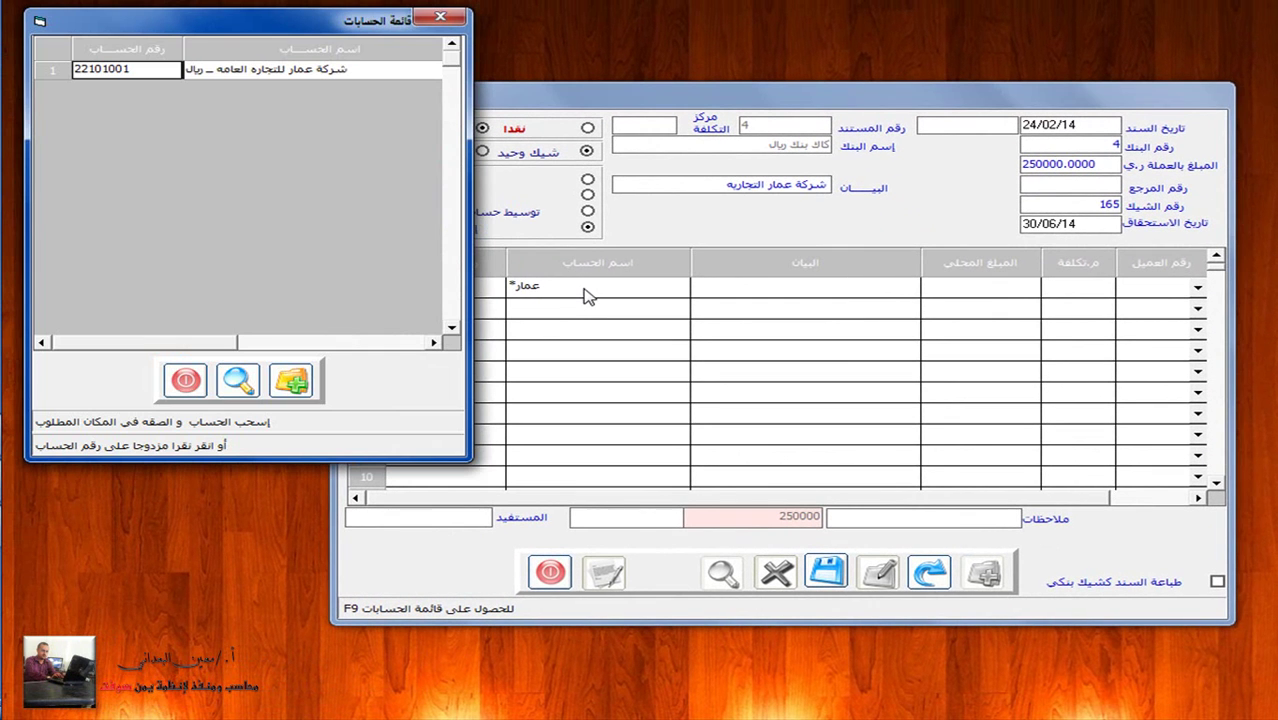
{"action": "double_click", "coordinate": [172, 69]}
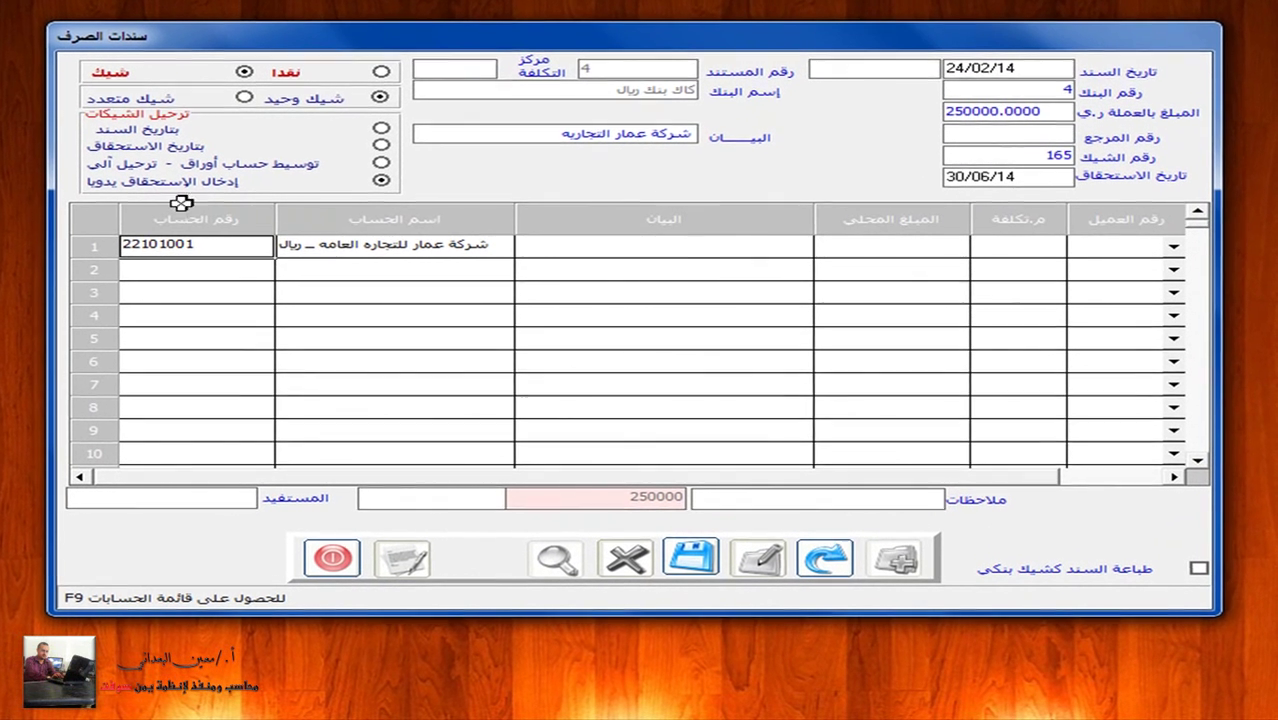
Step: Set the first row's description (البيان) to دفعه من الحسابـ شيك رقم ١٦٥ ـ كاك بنك
{"action": "left_click", "coordinate": [352, 262]}
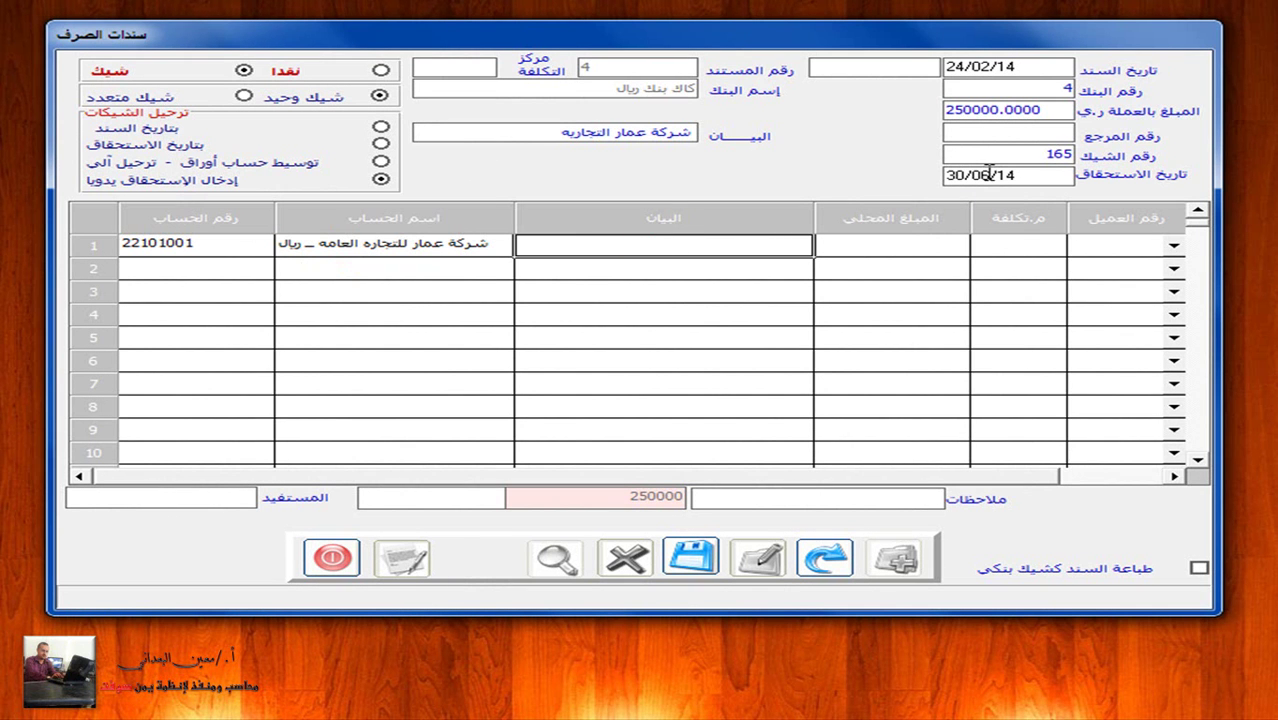
{"action": "left_click", "coordinate": [724, 237]}
{"action": "left_click", "coordinate": [707, 247]}
{"action": "type", "text": "دفعه من الحسب"}
{"action": "key", "text": "BackSpace"}
{"action": "type", "text": "اب شيك رقم ١٦٥"}
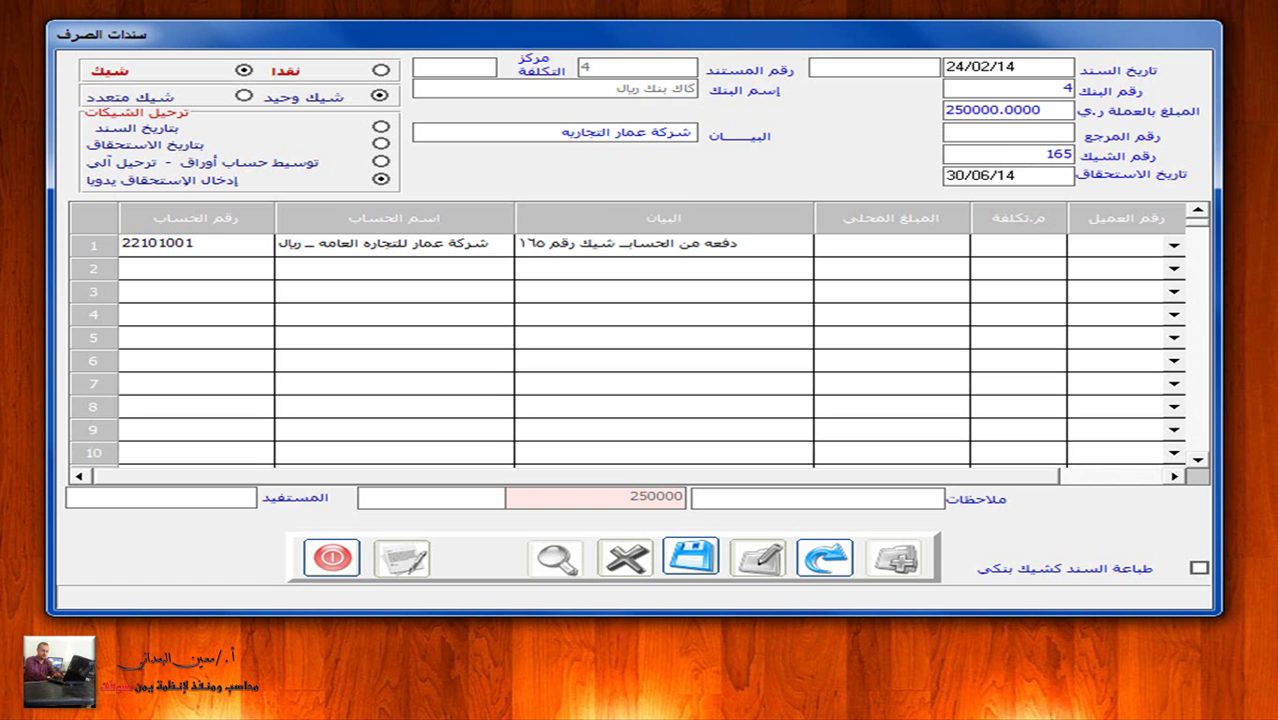
{"action": "type", "text": " ـ كاك بنك"}
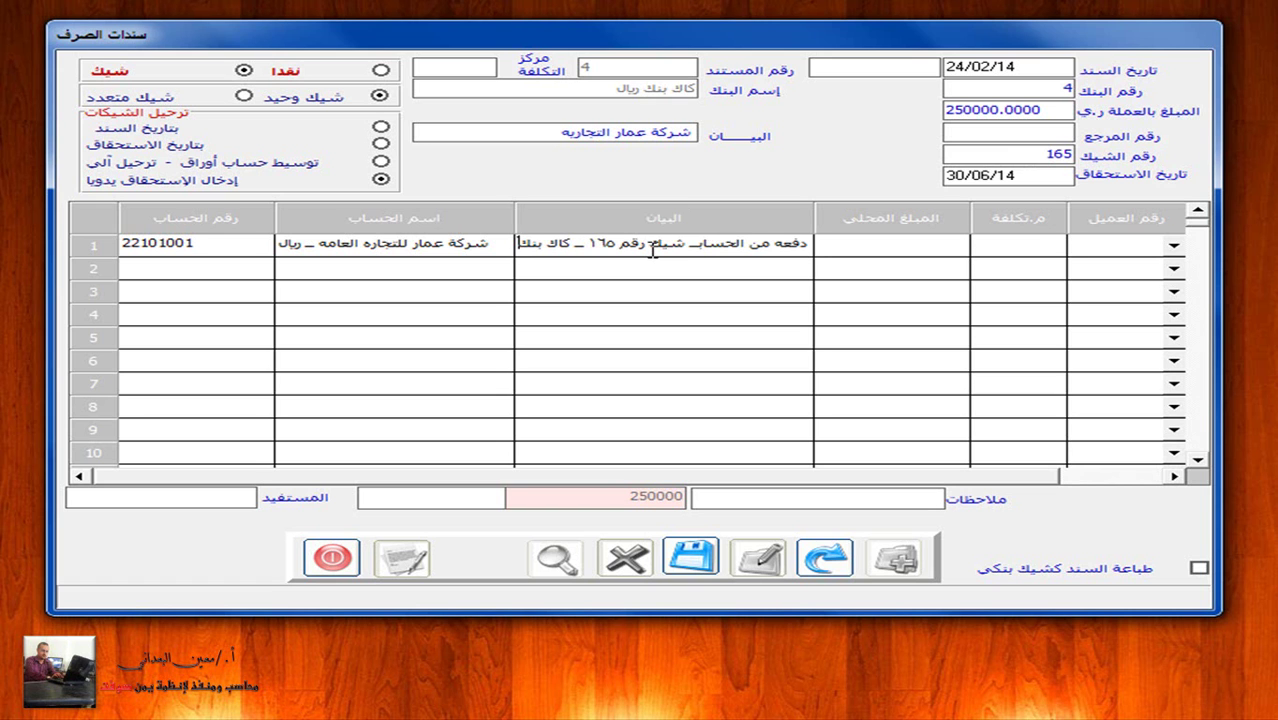
{"action": "key", "text": "Return"}
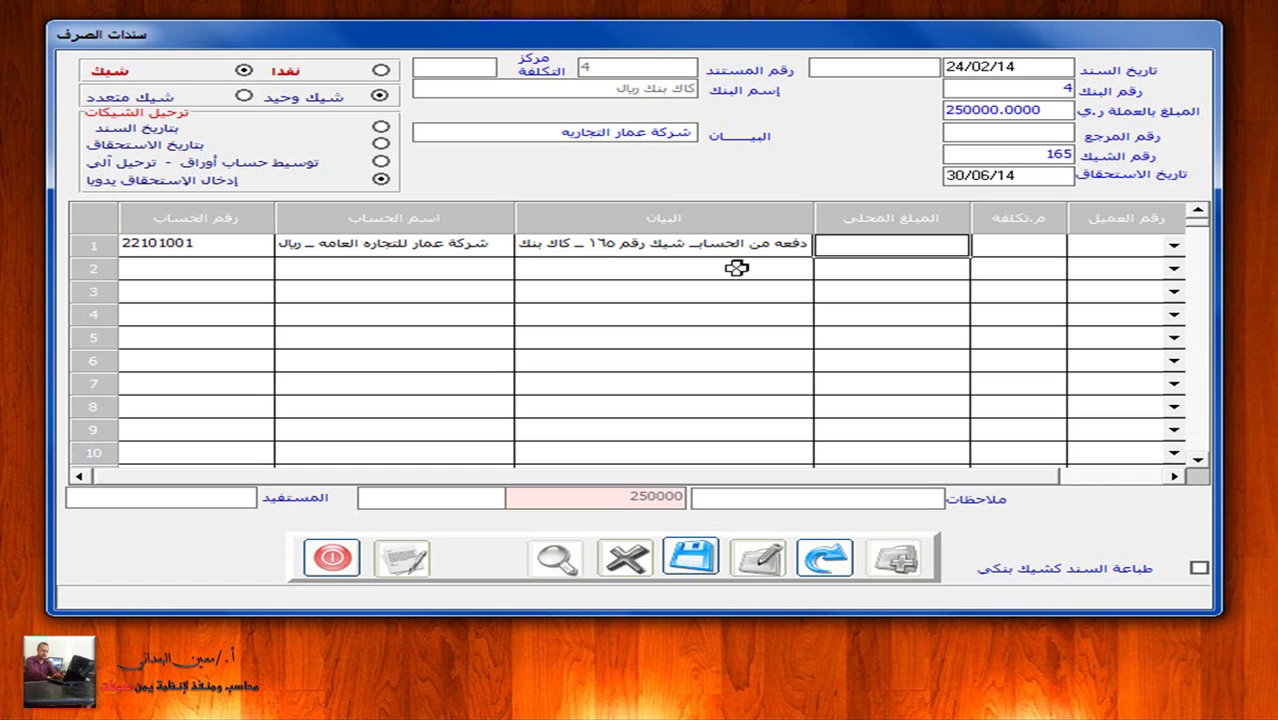
Step: Set the first row's local amount (المبلغ المحلي) to 250000 and save the voucher
{"action": "left_click", "coordinate": [863, 242]}
{"action": "type", "text": "250000"}
{"action": "key", "text": "Return"}
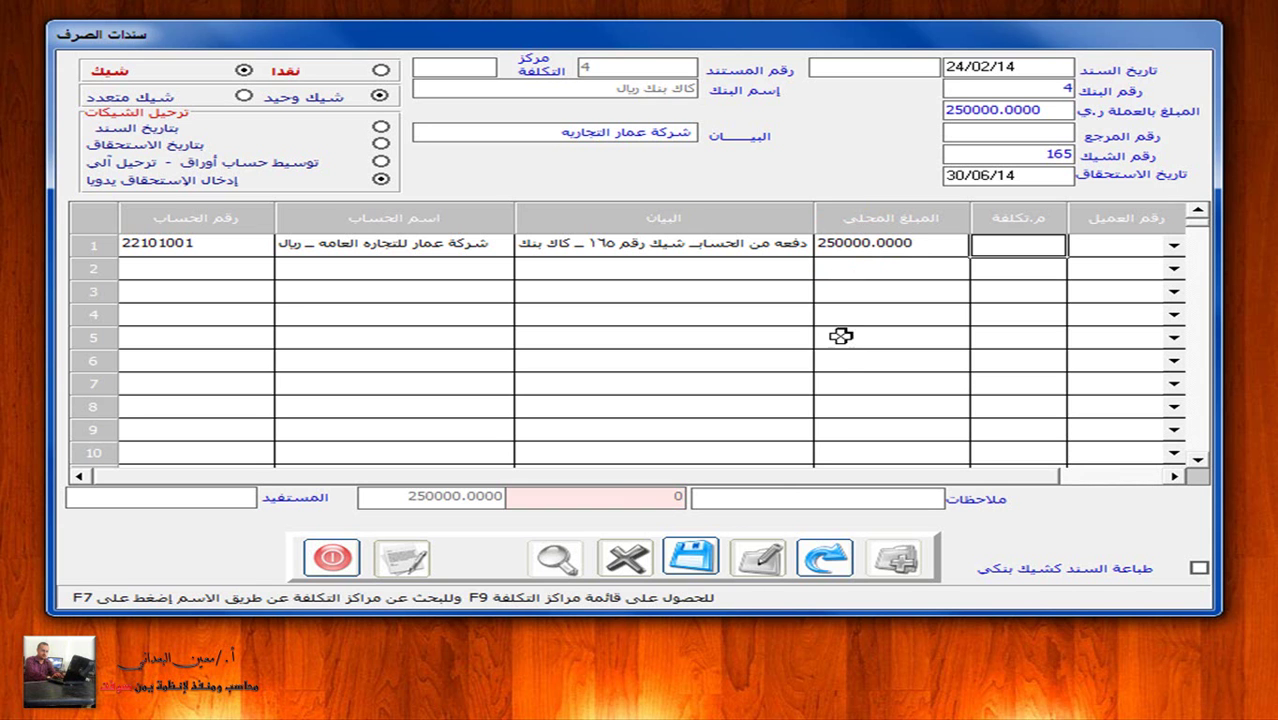
{"action": "left_click", "coordinate": [694, 554]}
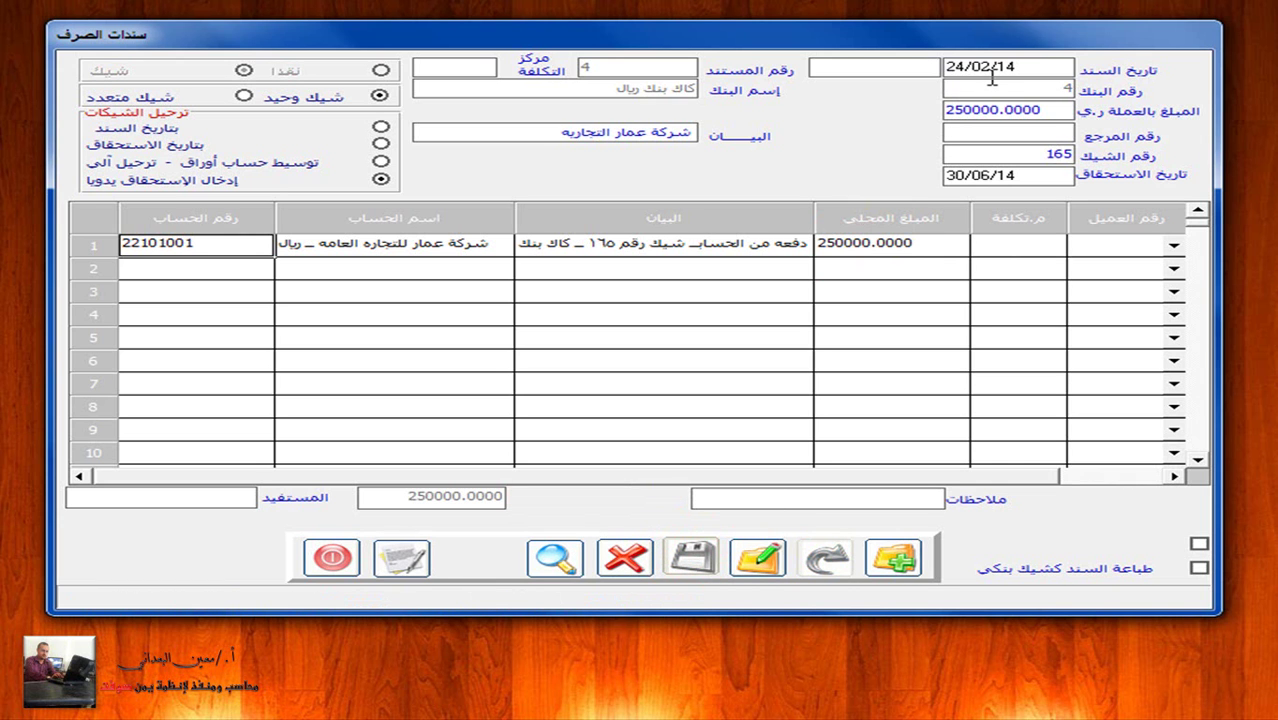
Step: Set the saved voucher's due date (تاريخ الاستحقاق) to 26/06/14 and save the modification
{"action": "double_click", "coordinate": [970, 176]}
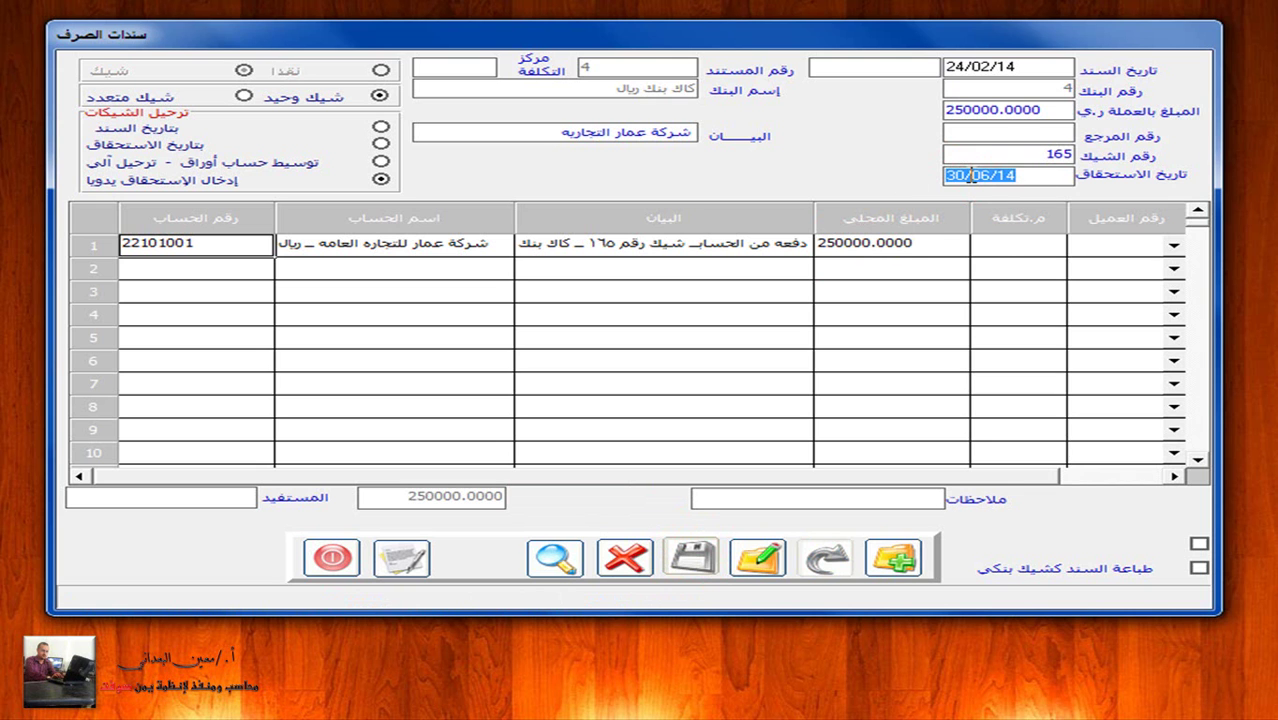
{"action": "key", "text": "BackSpace"}
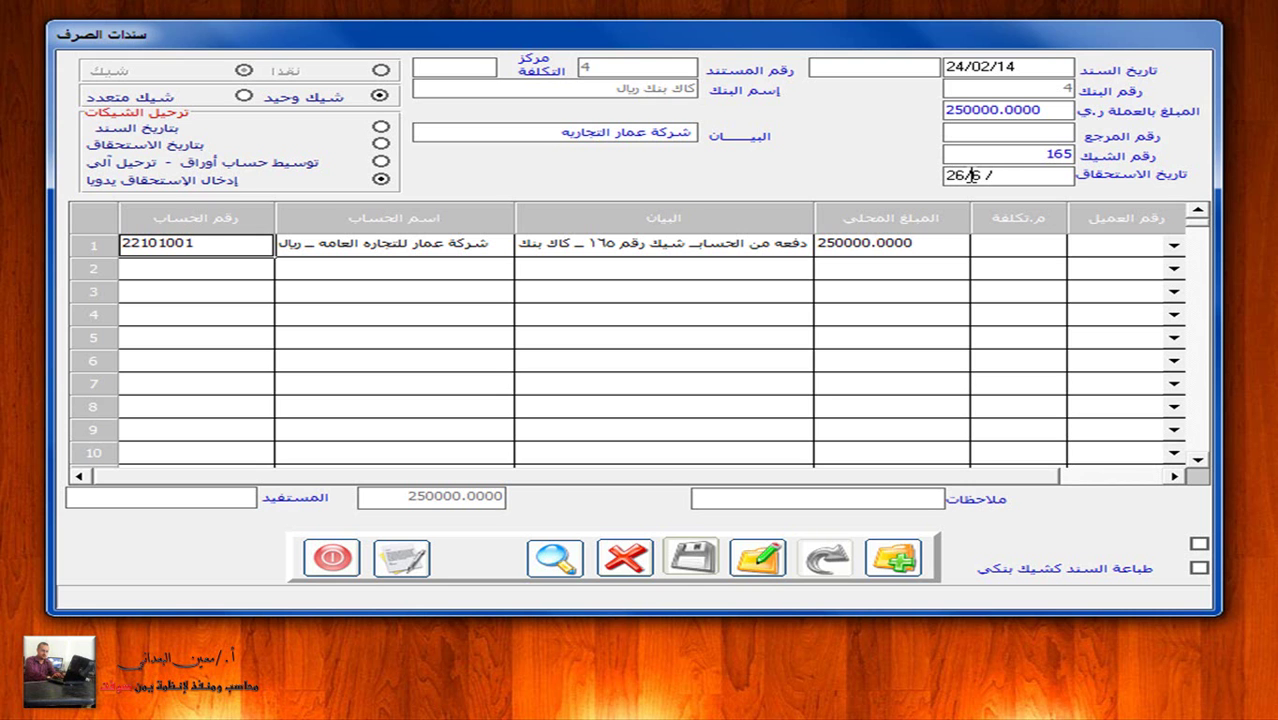
{"action": "left_click", "coordinate": [1015, 176]}
{"action": "left_click", "coordinate": [965, 172]}
{"action": "type", "text": "26/6 /14"}
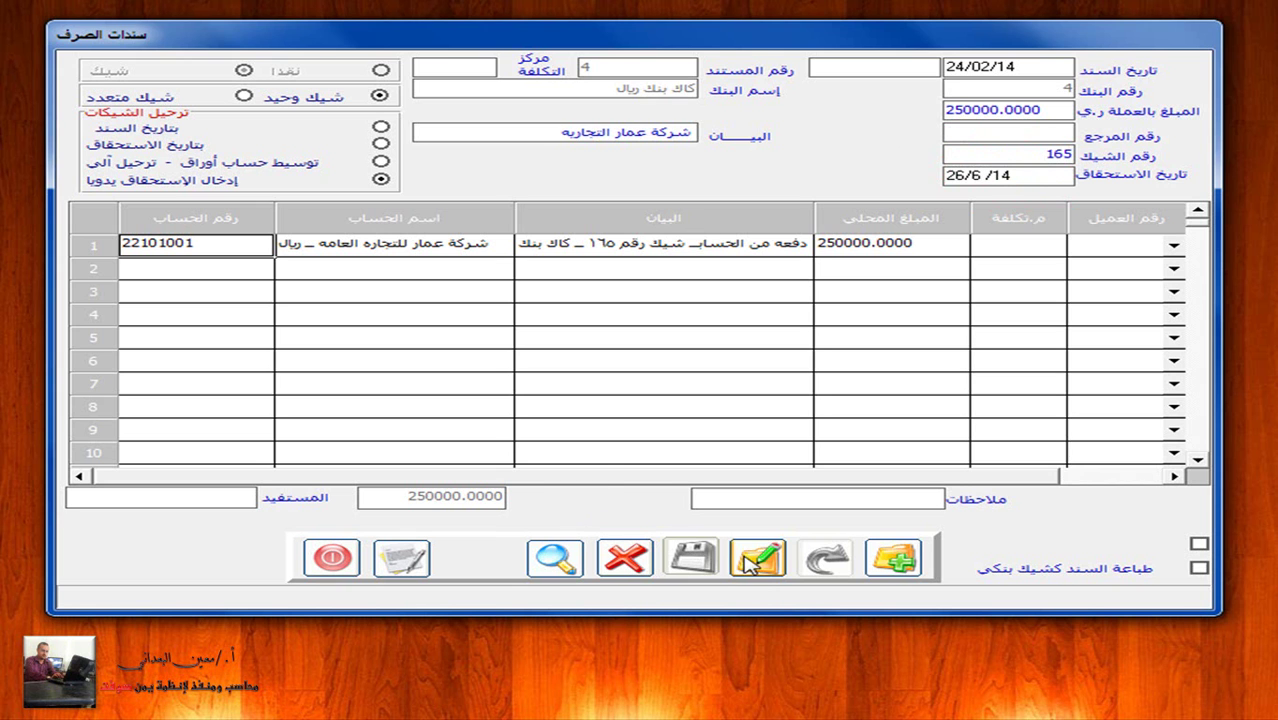
{"action": "left_click", "coordinate": [740, 565]}
{"action": "left_click", "coordinate": [690, 556]}
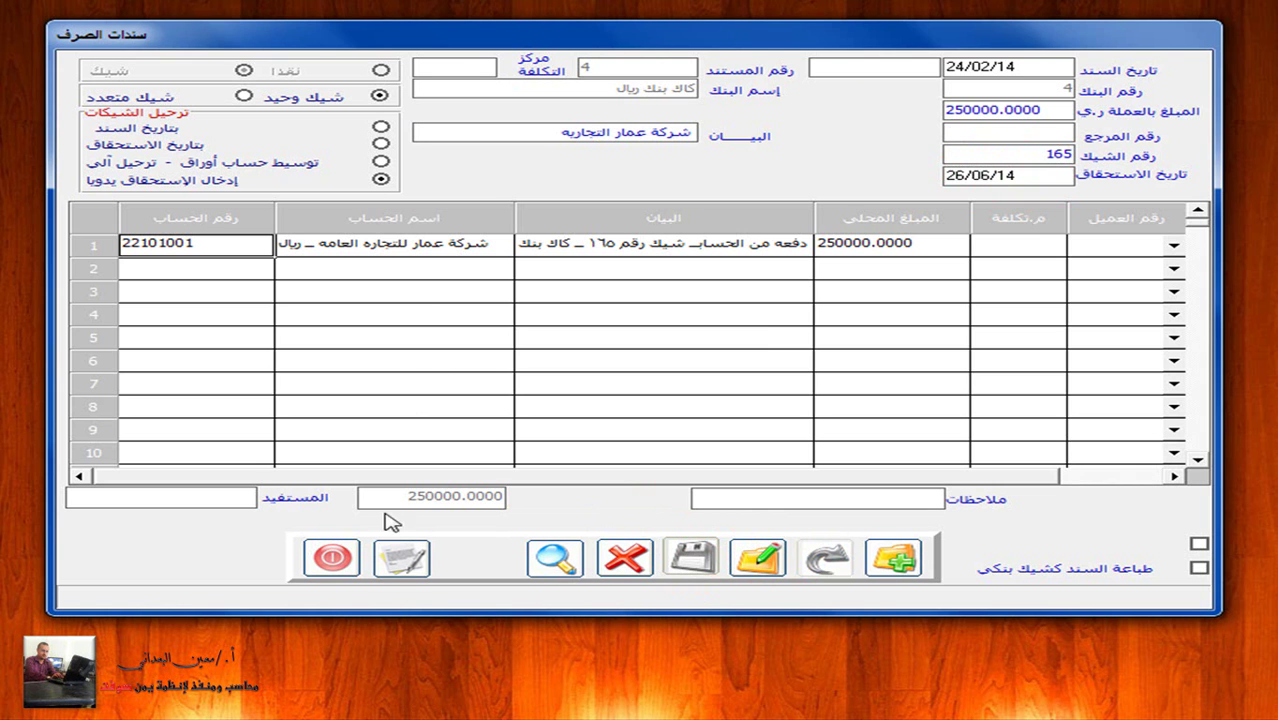
Step: Preview the cheque payment voucher report on screen instead of sending it to the printer, and close the preview and voucher form
{"action": "left_click", "coordinate": [400, 568]}
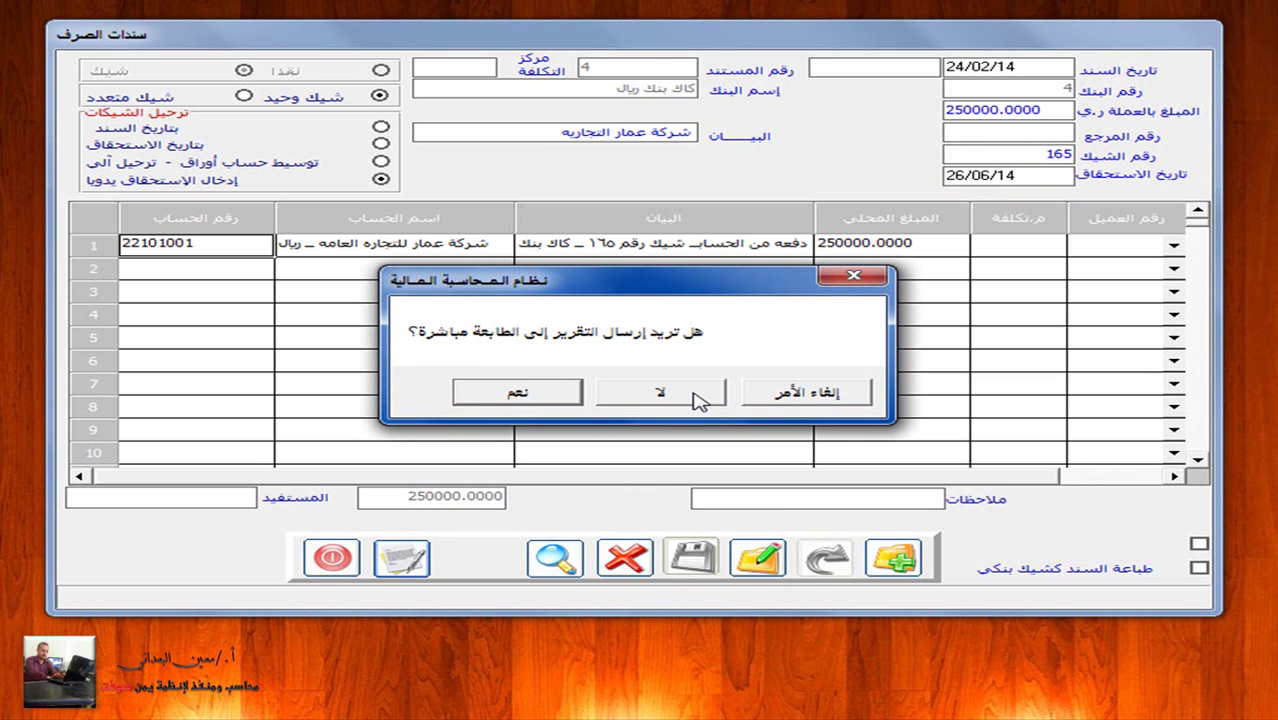
{"action": "left_click", "coordinate": [660, 393]}
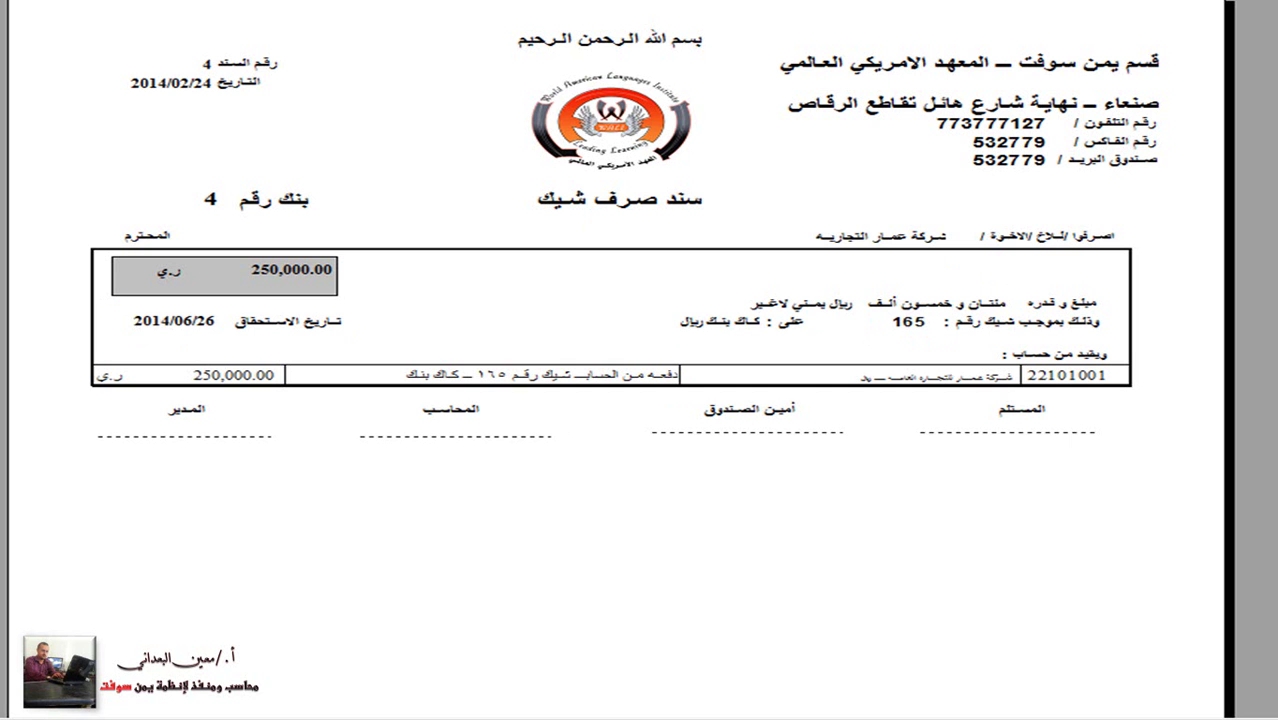
{"action": "key", "text": "Escape"}
{"action": "key", "text": "Escape"}
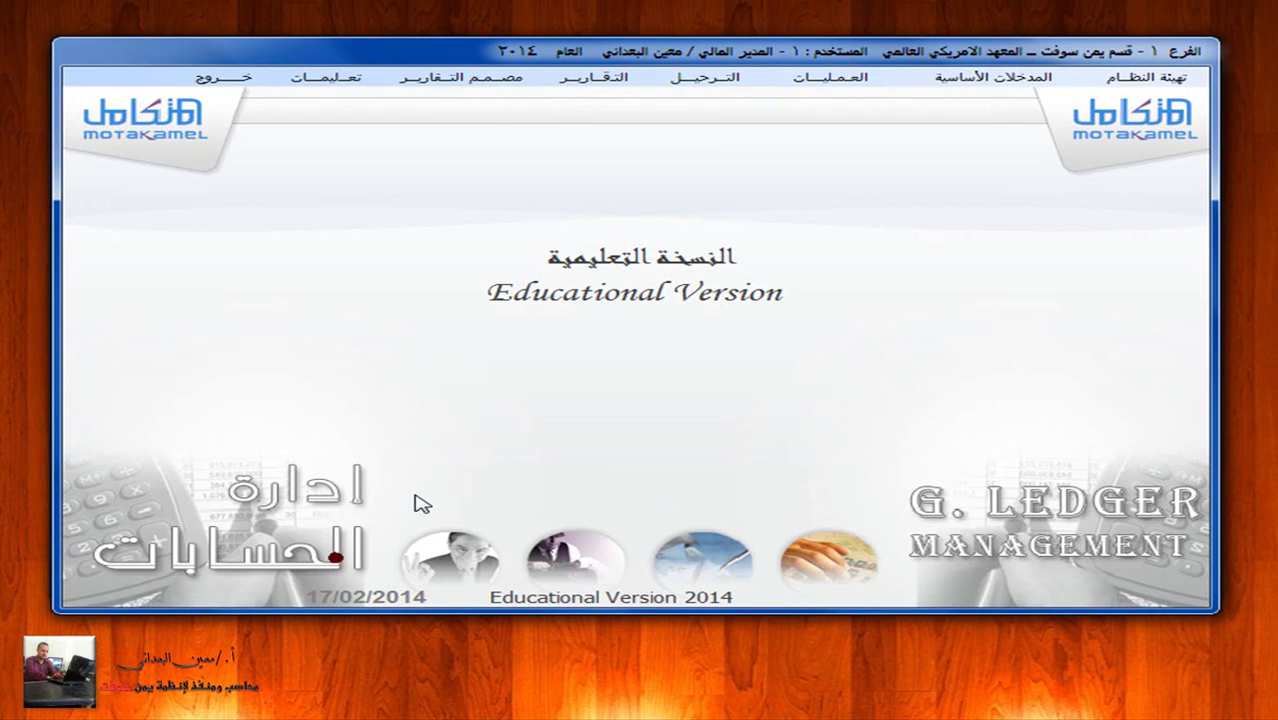
Step: Open the posting of bank vouchers (السندات البنكية) and choose bank number 4, كاك بنك ريال, for payment vouchers
{"action": "left_click", "coordinate": [725, 77]}
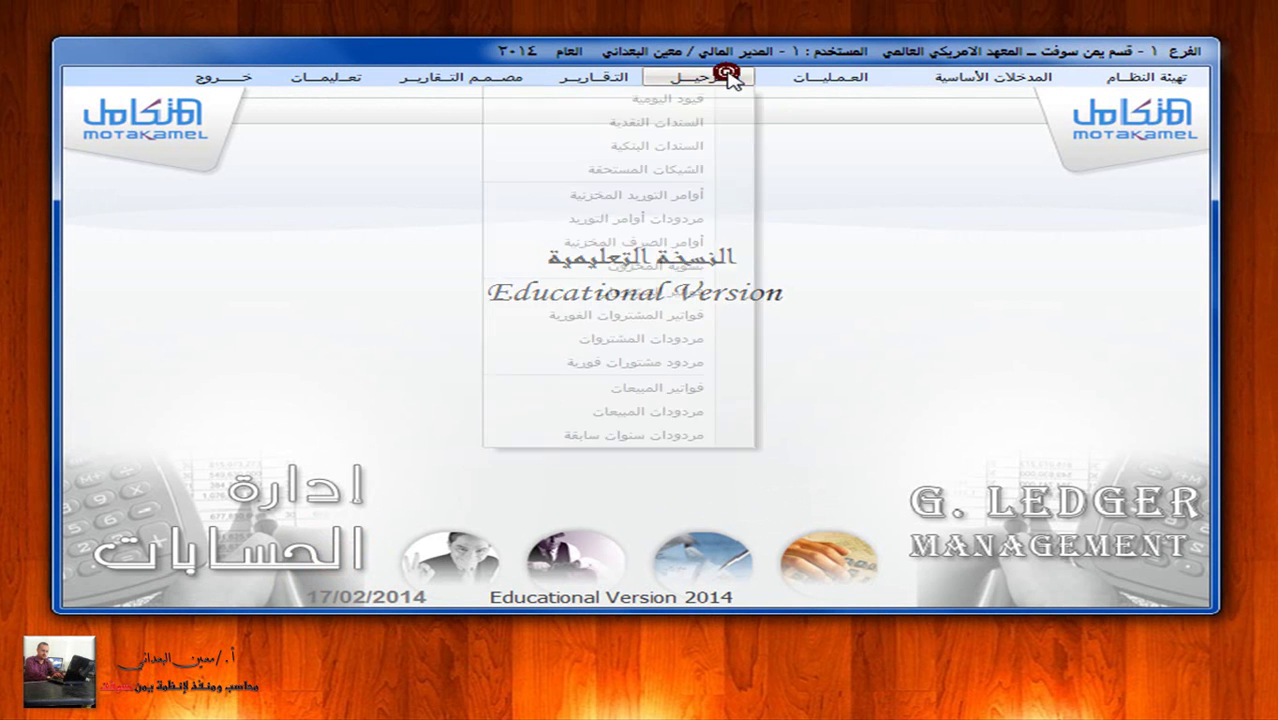
{"action": "left_click", "coordinate": [712, 148]}
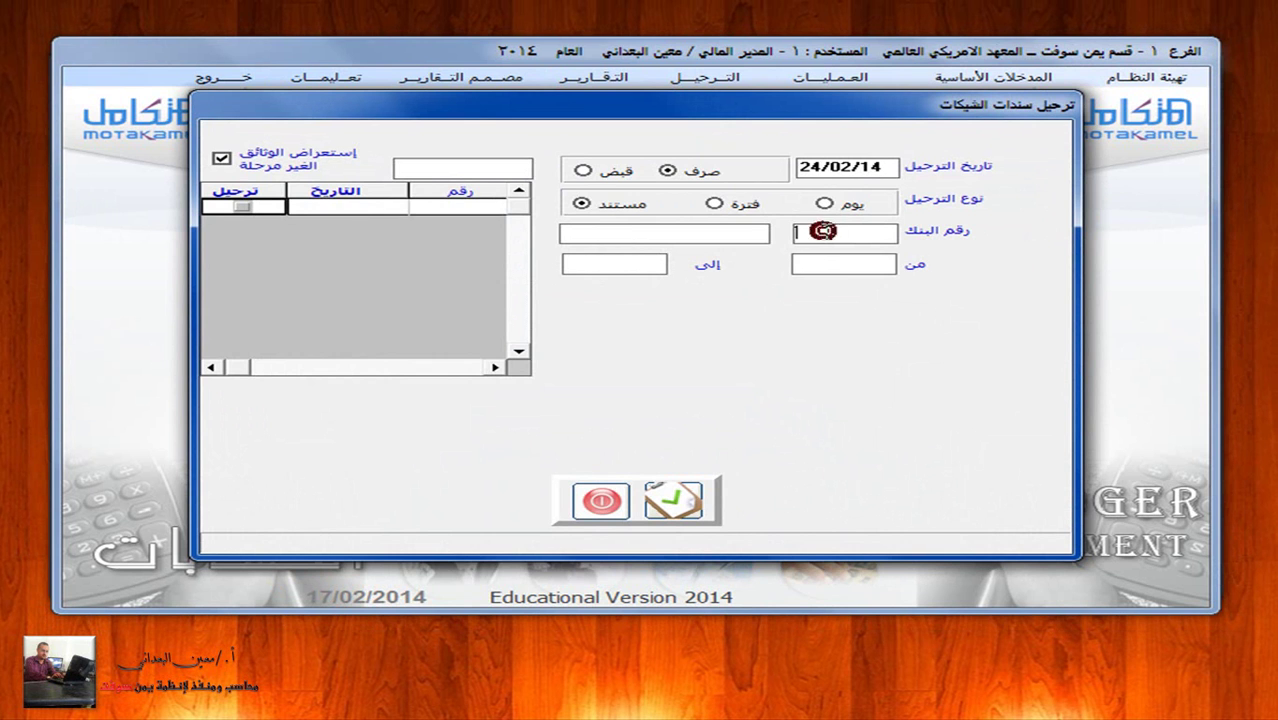
{"action": "key", "text": "F2"}
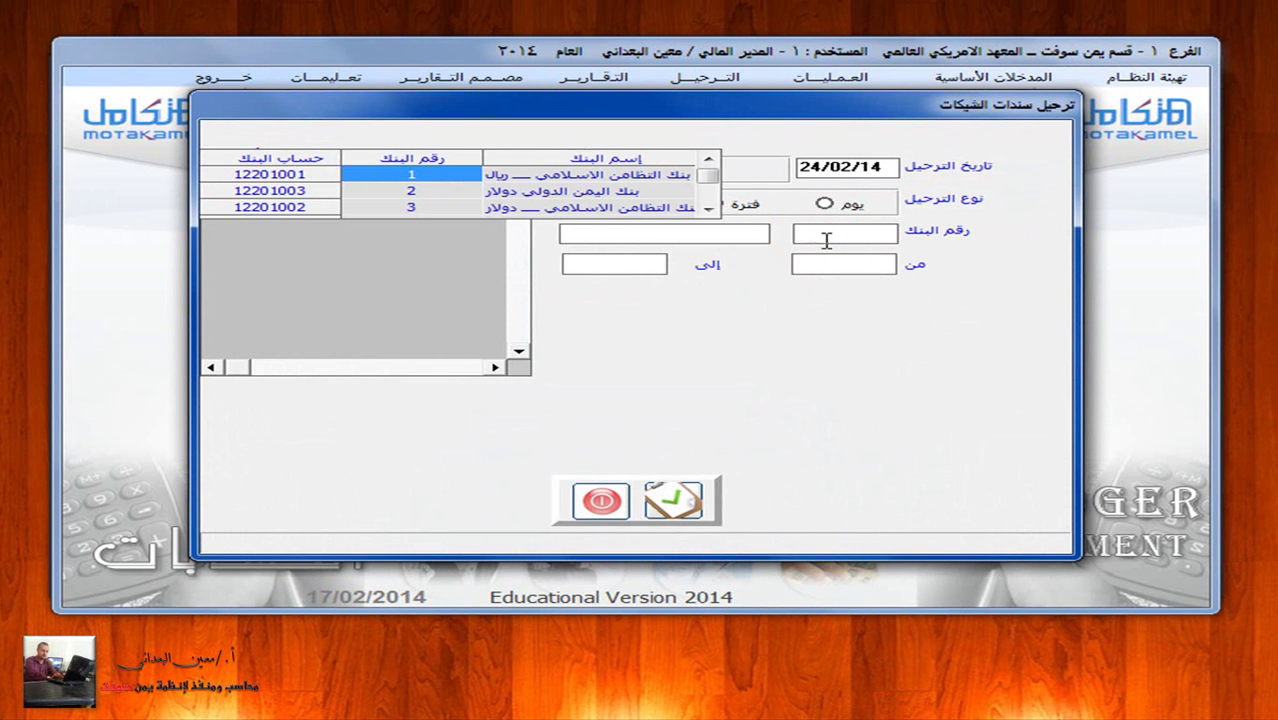
{"action": "left_click", "coordinate": [708, 208]}
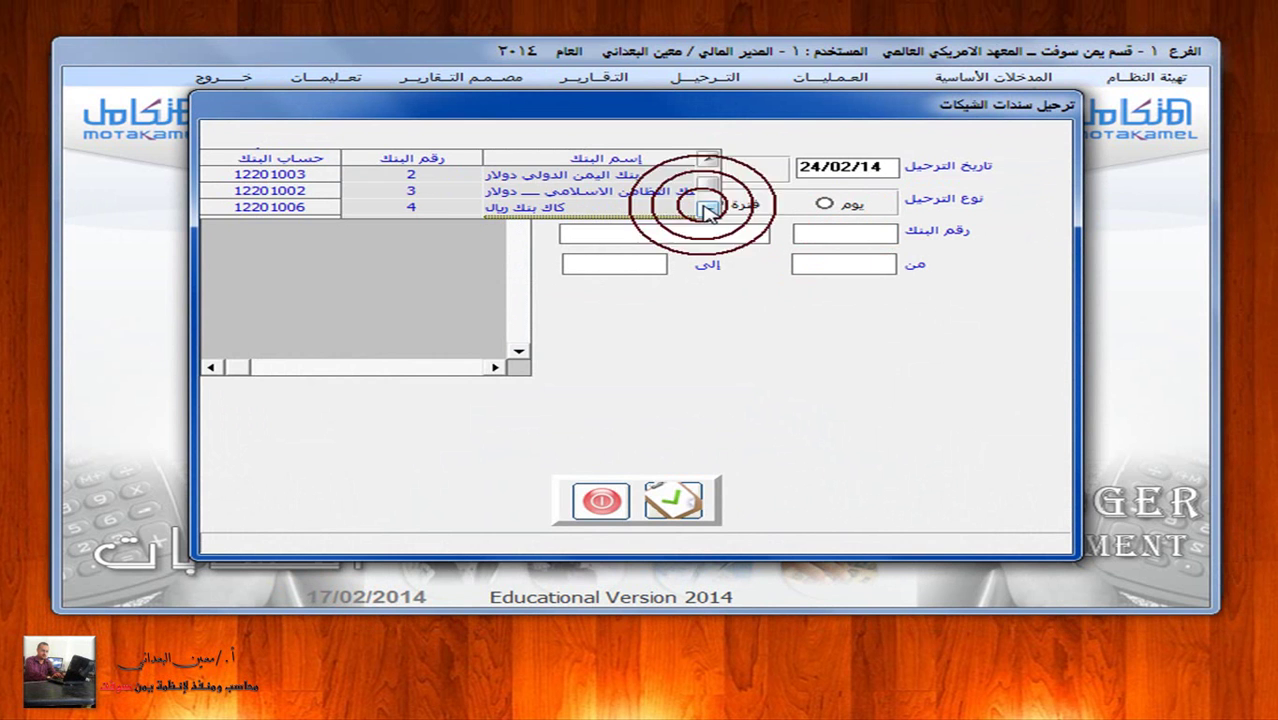
{"action": "double_click", "coordinate": [565, 207]}
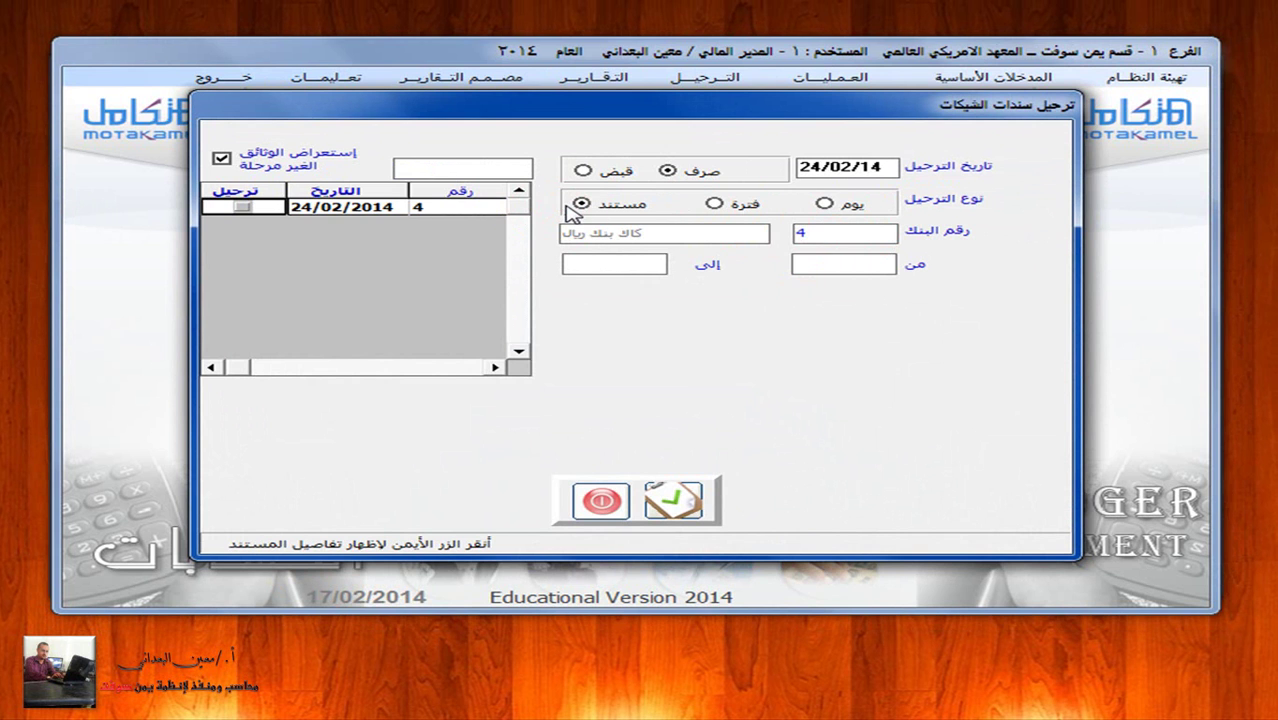
Step: Mark unposted voucher 4 dated 24/02/2014, post it, and close the cheque voucher posting window
{"action": "left_click", "coordinate": [242, 207]}
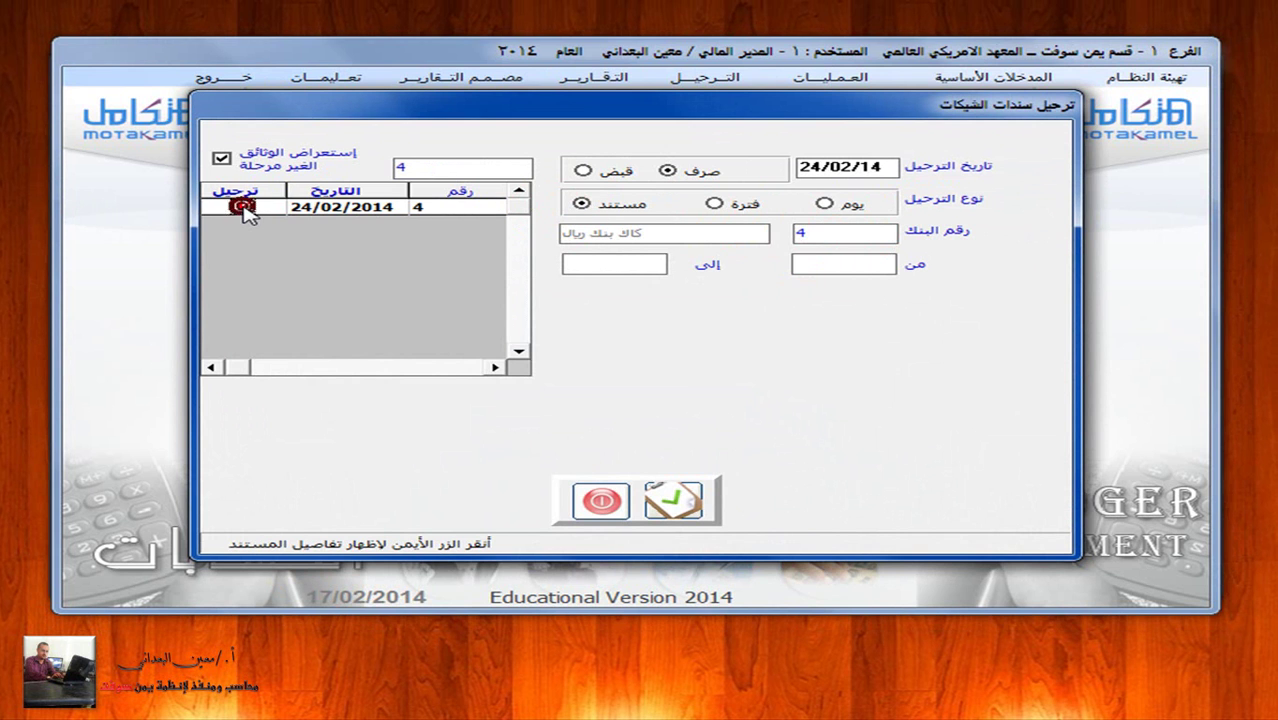
{"action": "right_click", "coordinate": [320, 208]}
{"action": "left_click", "coordinate": [662, 500]}
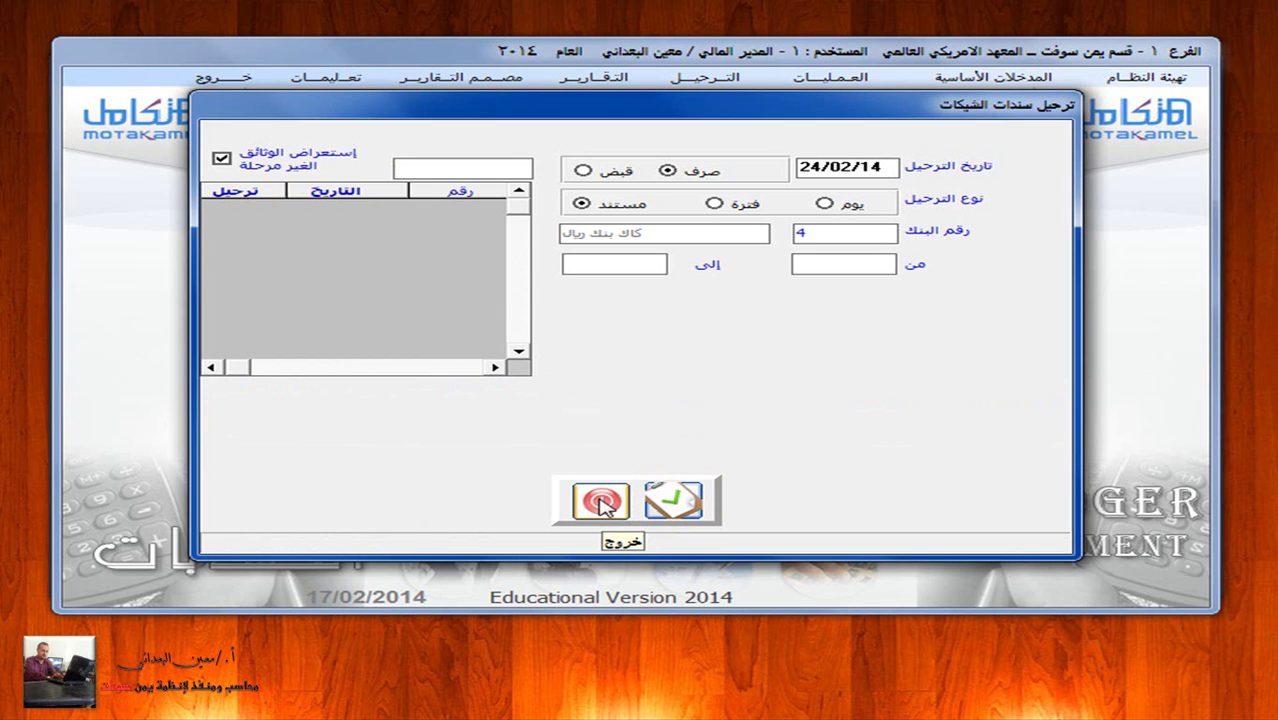
{"action": "left_click", "coordinate": [601, 502]}
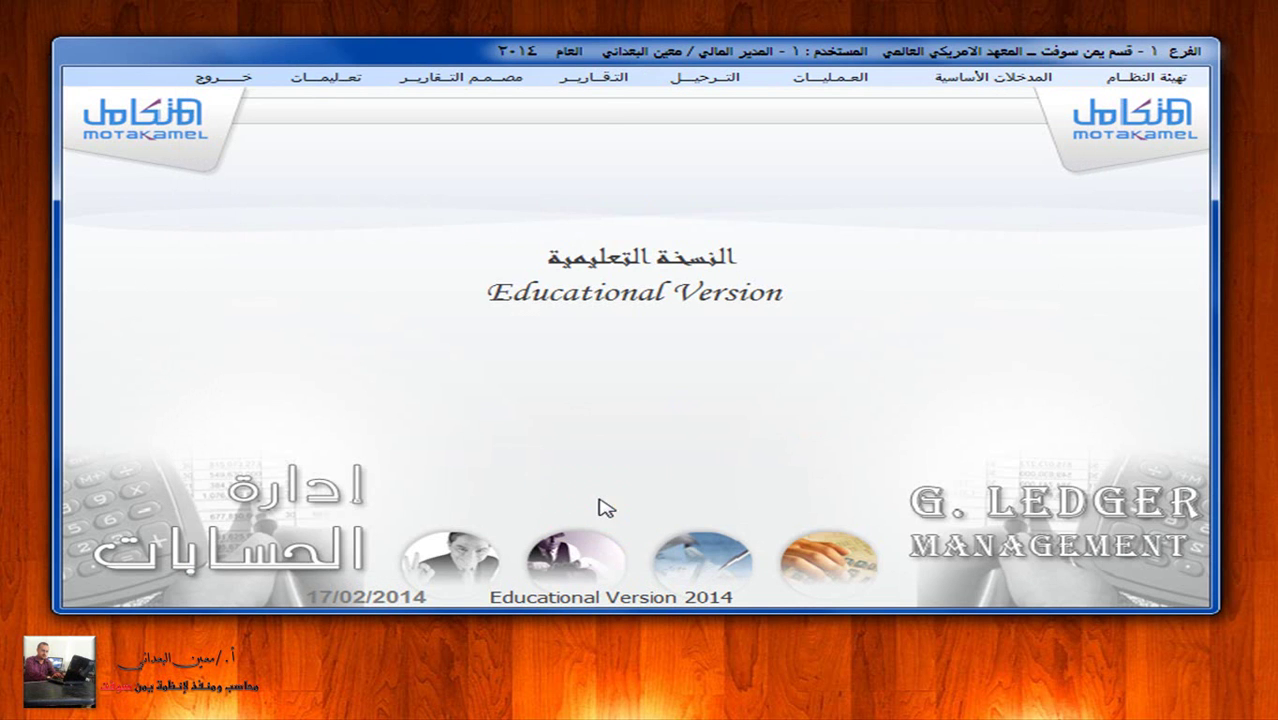
Step: Open the sub-accounts statement (الحسابات الفرعية), search account names for عمار* and select شركة عمار للتجاره العامه ــ ريال
{"action": "left_click", "coordinate": [603, 88]}
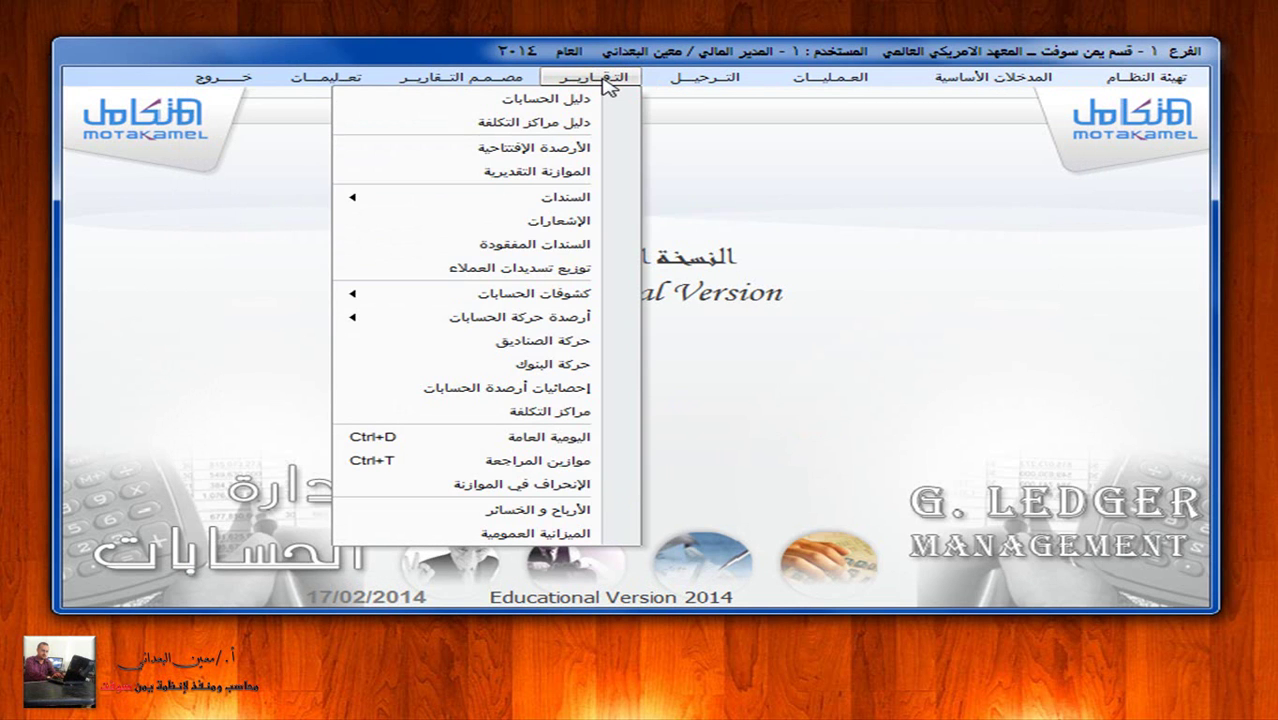
{"action": "mouse_move", "coordinate": [557, 299]}
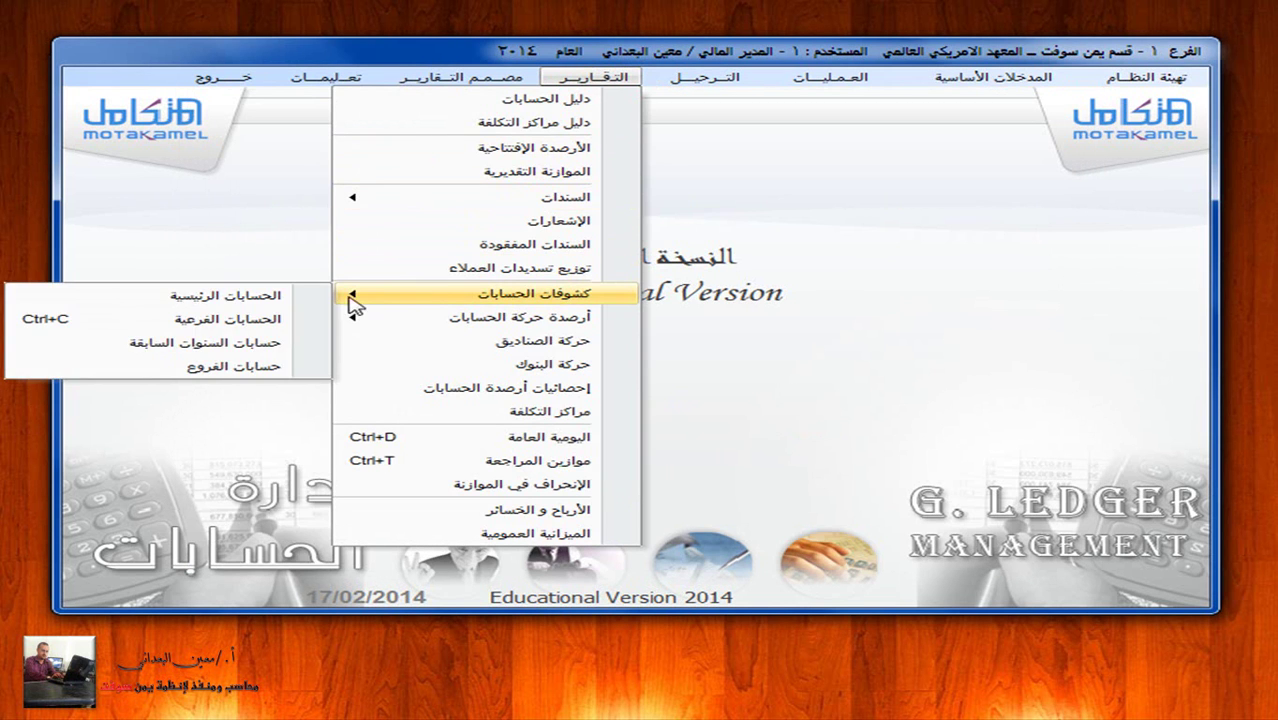
{"action": "left_click", "coordinate": [300, 320]}
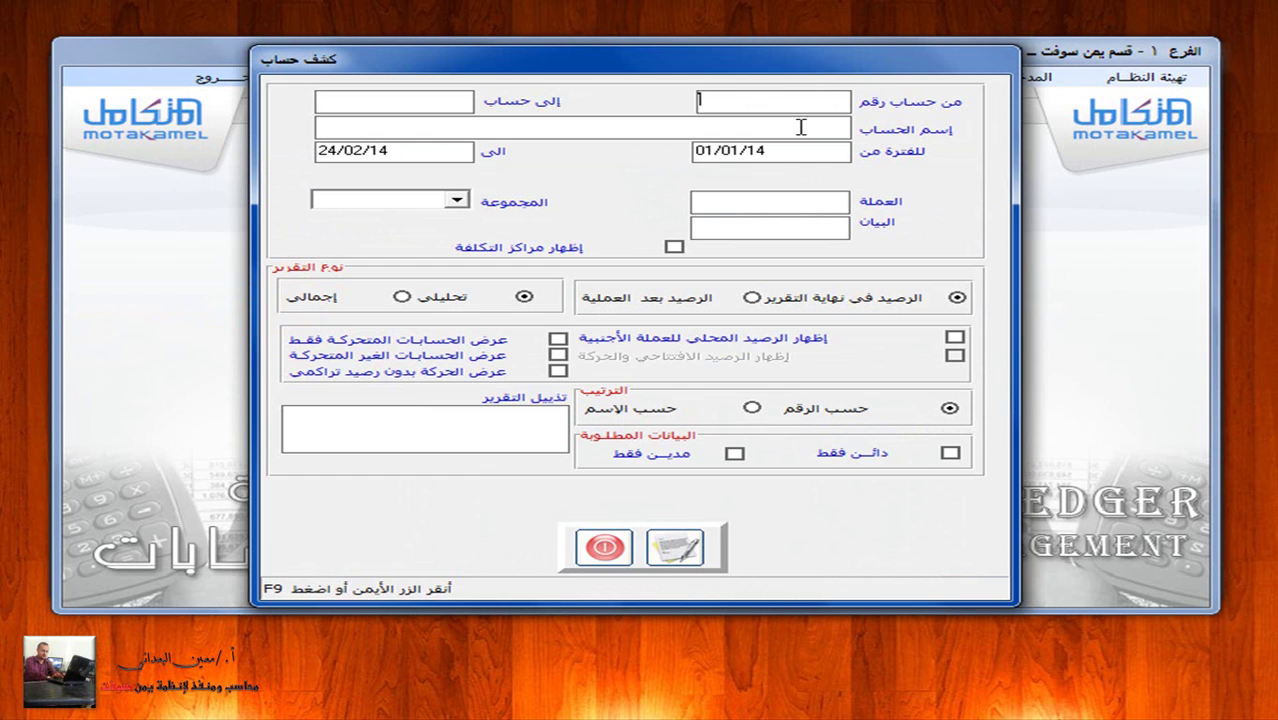
{"action": "left_click", "coordinate": [803, 130]}
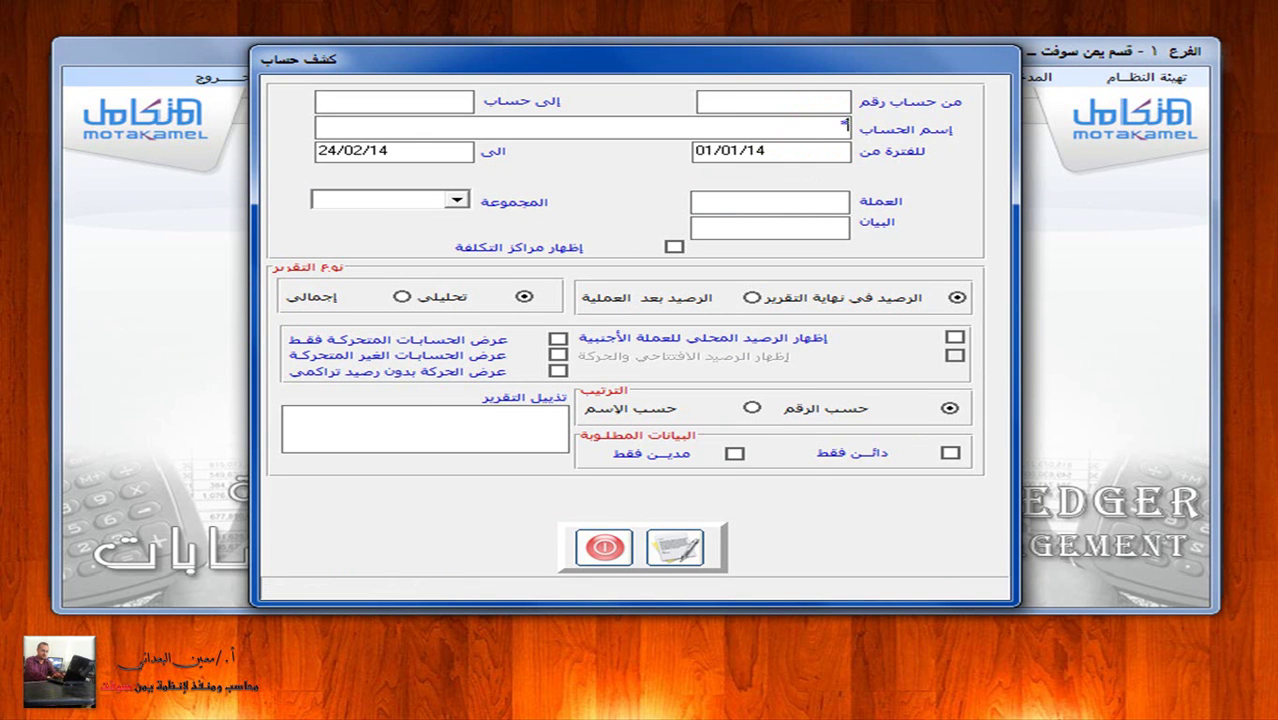
{"action": "key", "text": "Return"}
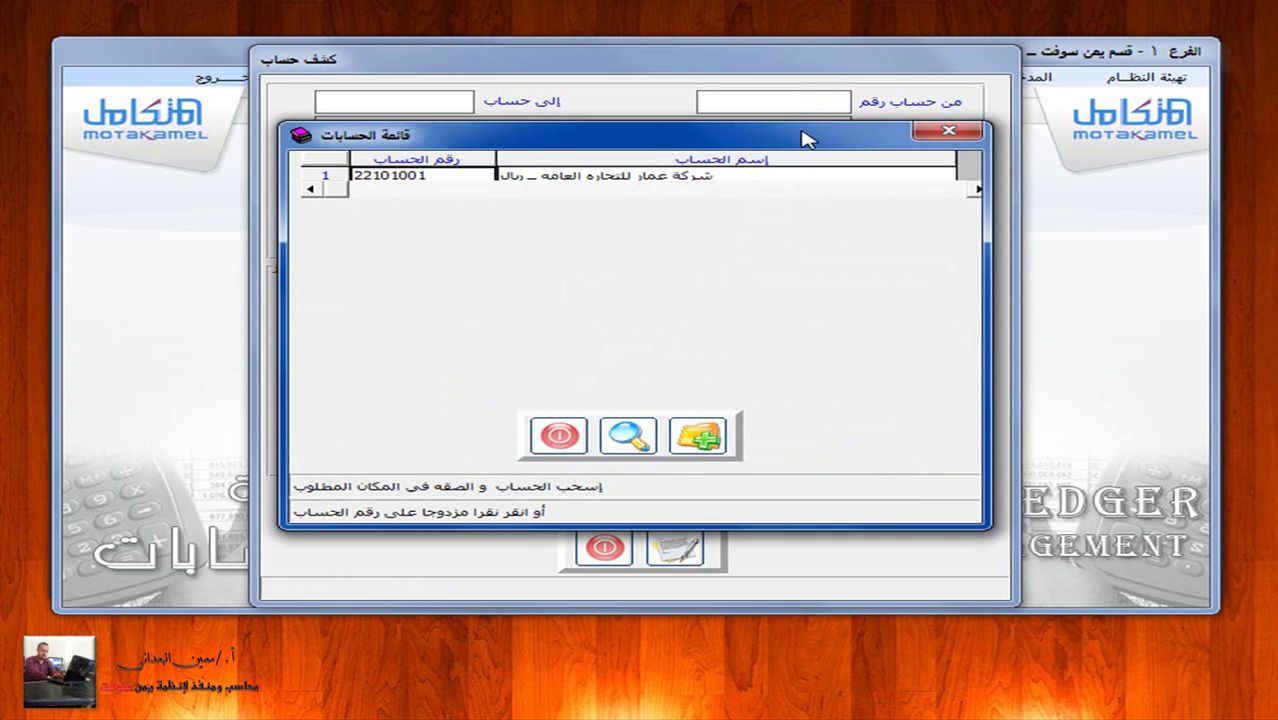
{"action": "left_click", "coordinate": [724, 176]}
{"action": "double_click", "coordinate": [724, 176]}
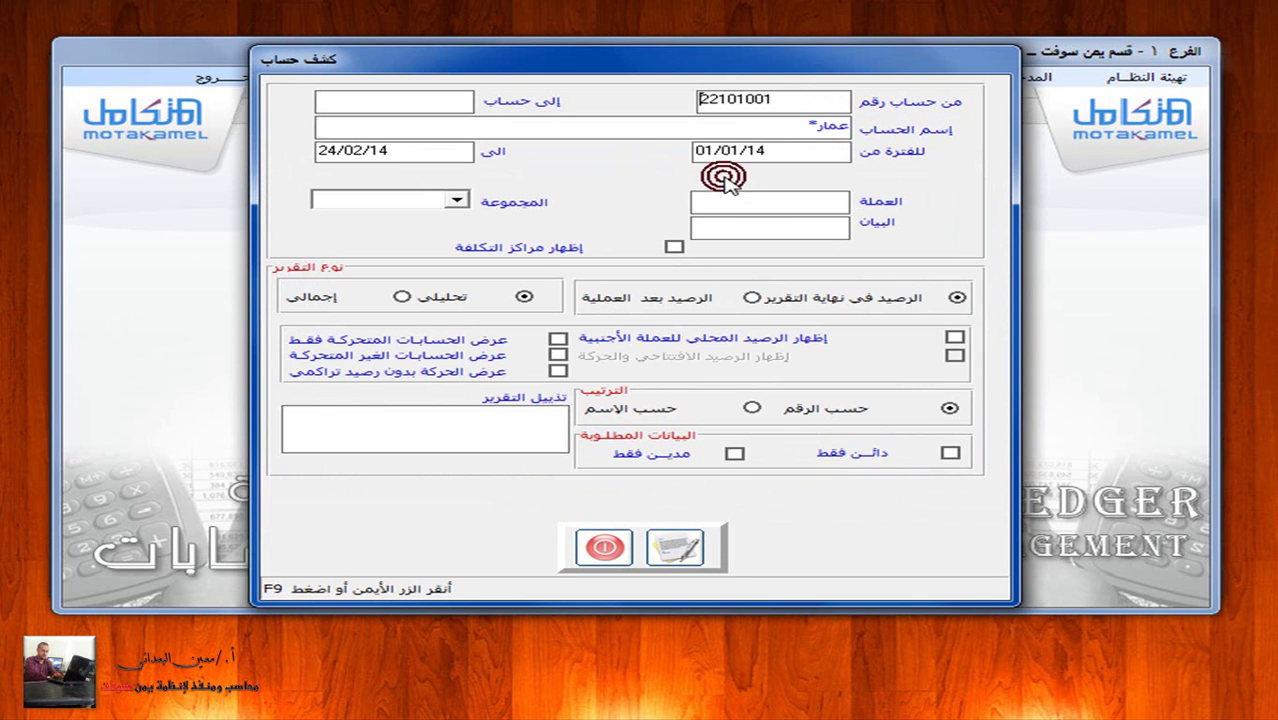
Step: Display the account statement of شركة عمار for review, and close the report and the statement form
{"action": "left_click", "coordinate": [676, 546]}
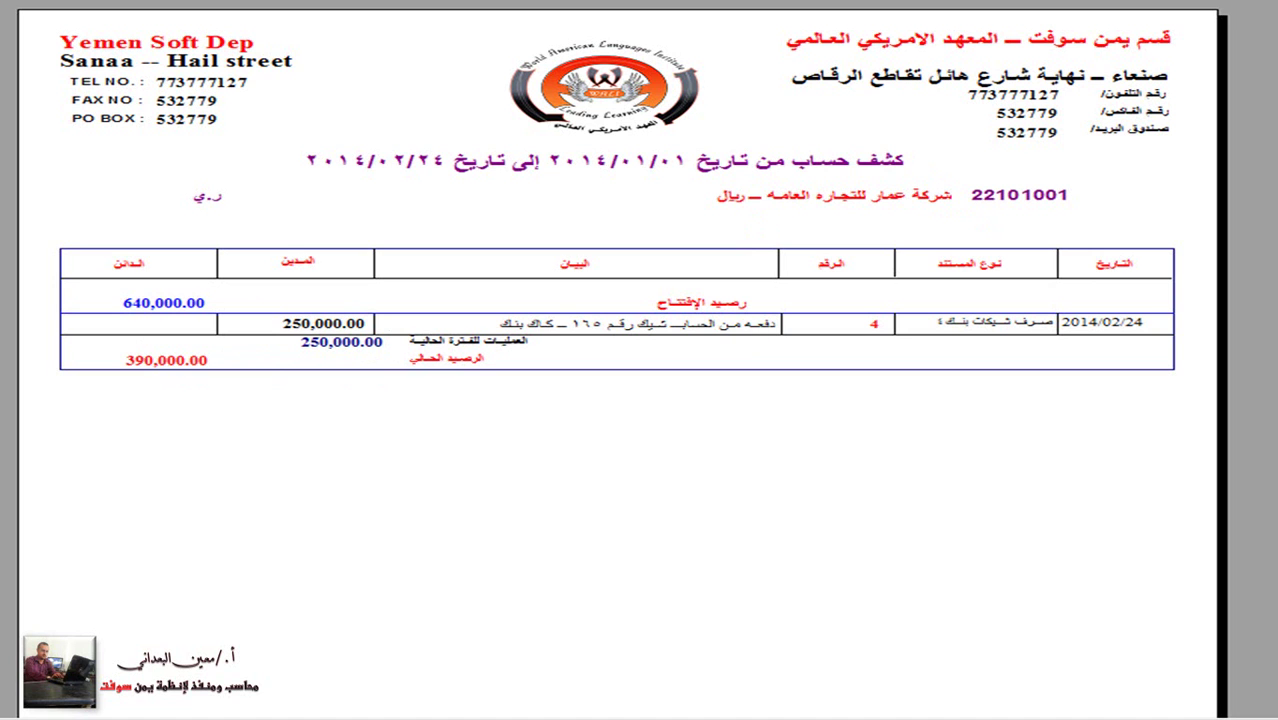
{"action": "key", "text": "Escape"}
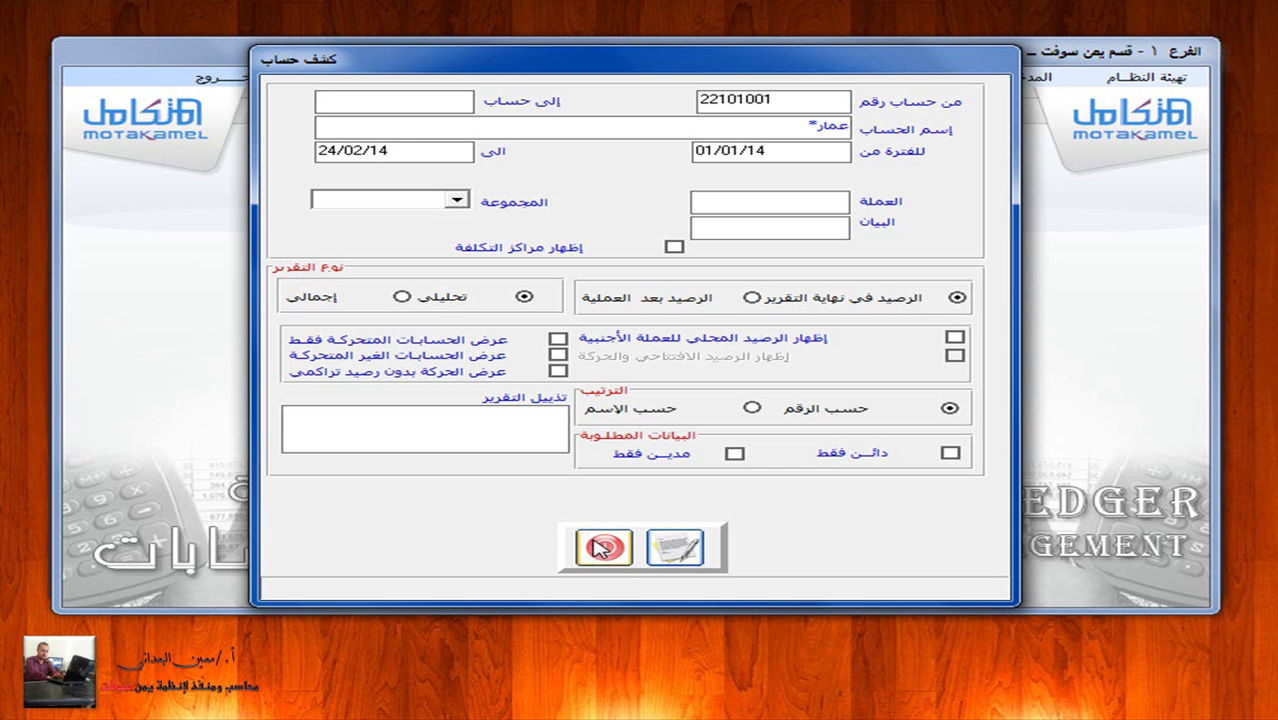
{"action": "left_click", "coordinate": [604, 547]}
Step: Open the general journal report (اليومية العامة) and filter it to bank (بنكي) payment vouchers (سندات صرف) of bank 4, كاك بنك ريال
{"action": "left_click", "coordinate": [598, 80]}
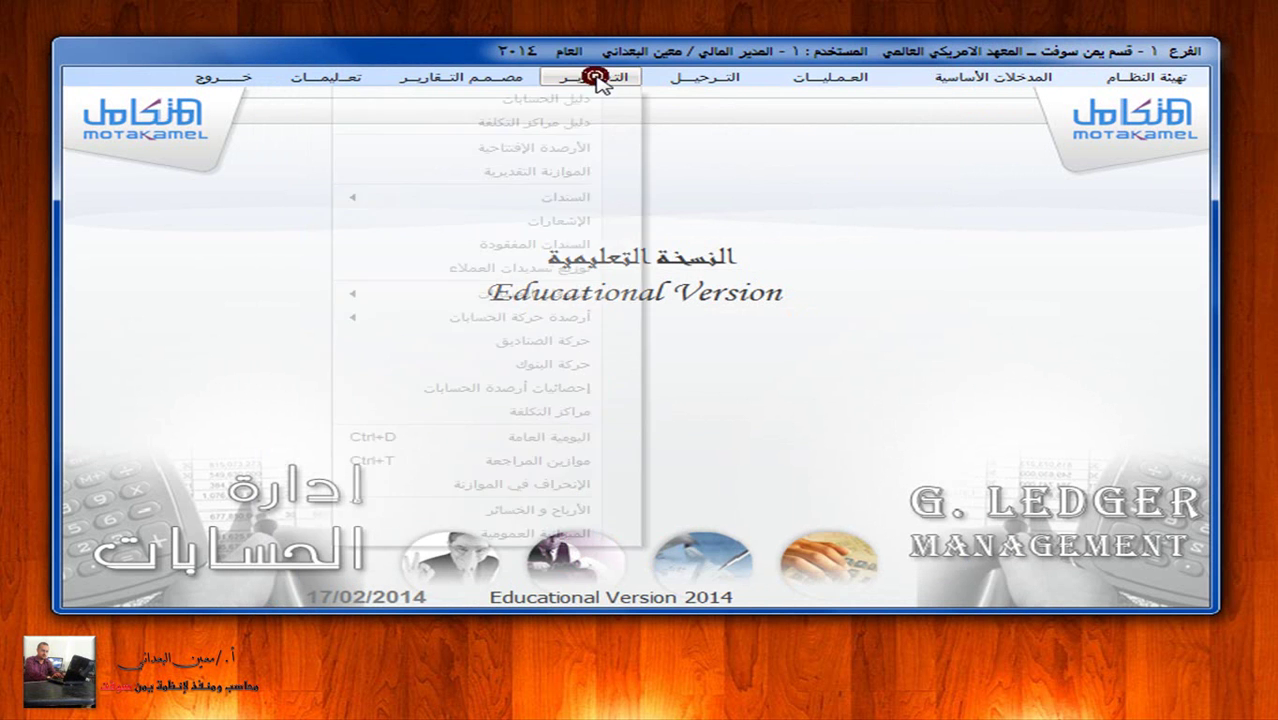
{"action": "left_click", "coordinate": [628, 442]}
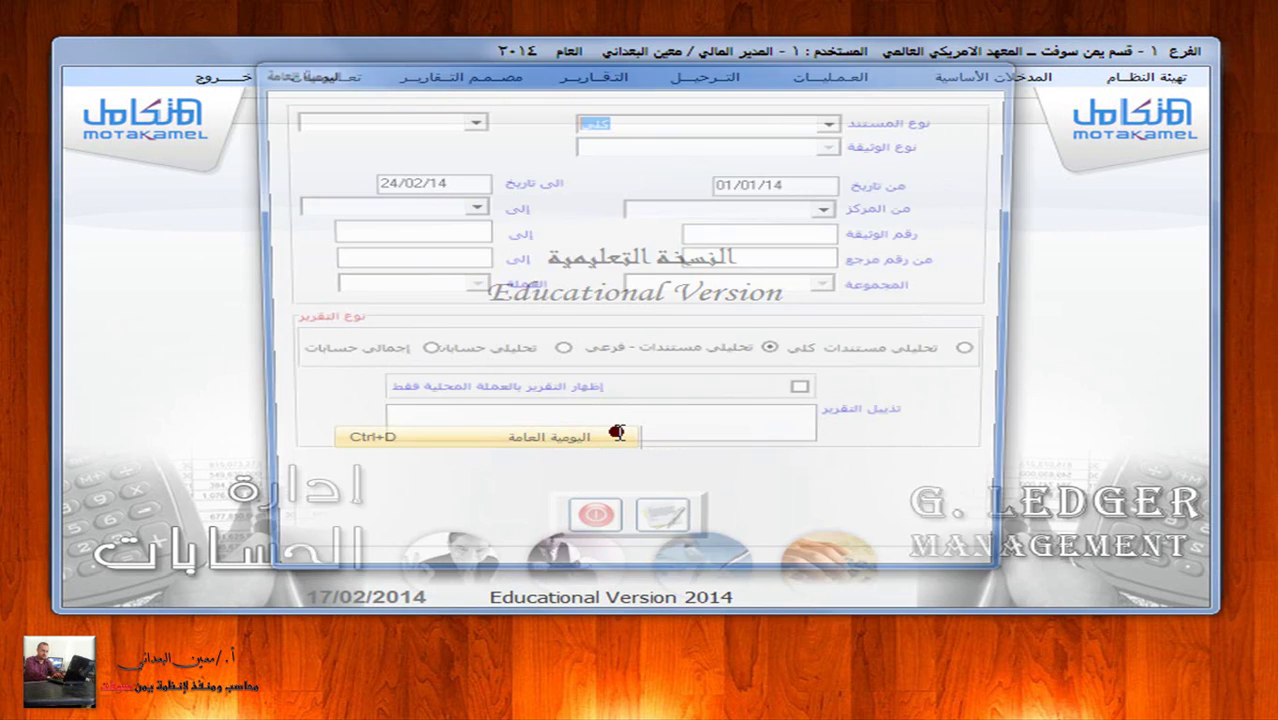
{"action": "left_click", "coordinate": [836, 121]}
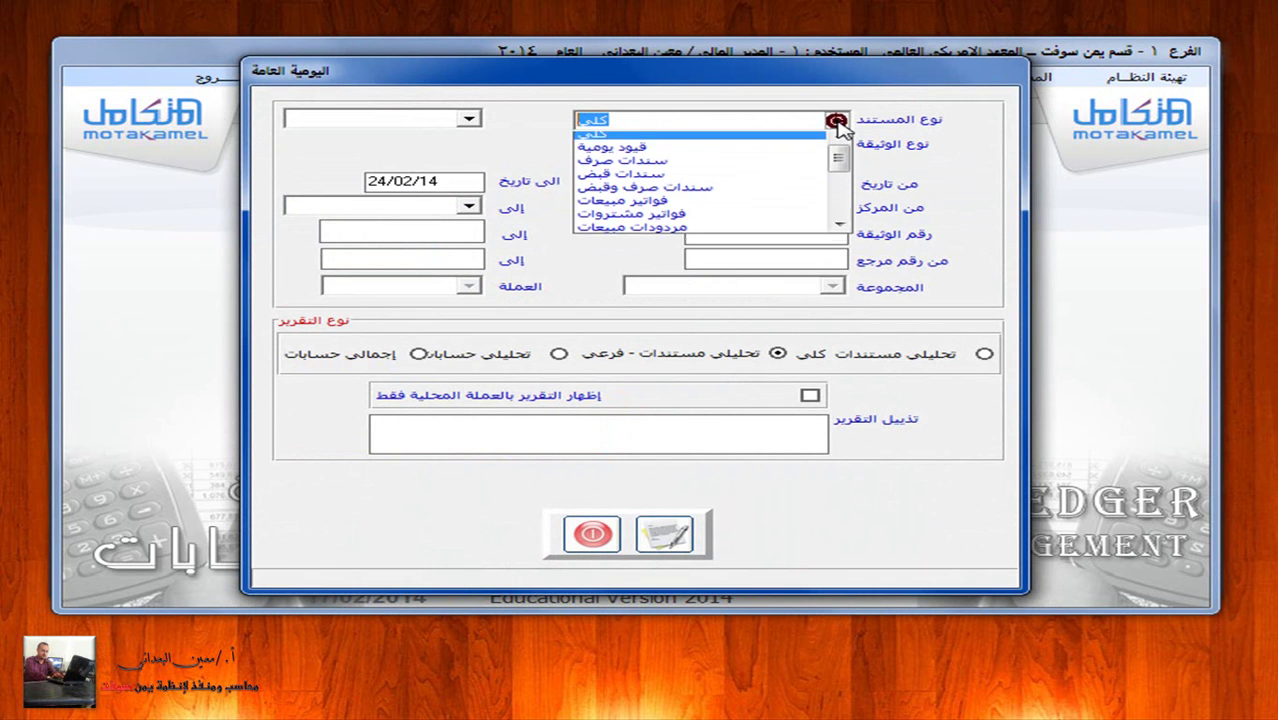
{"action": "left_click", "coordinate": [682, 161]}
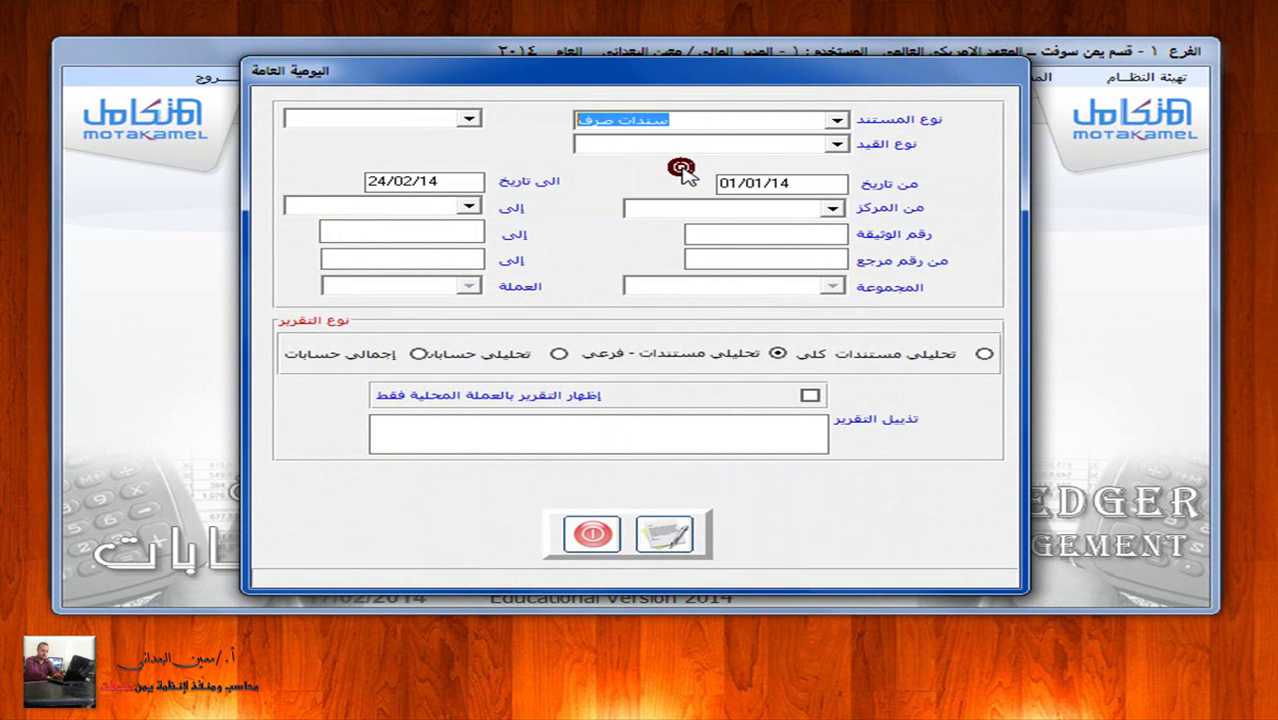
{"action": "left_click", "coordinate": [836, 145]}
{"action": "left_click", "coordinate": [710, 176]}
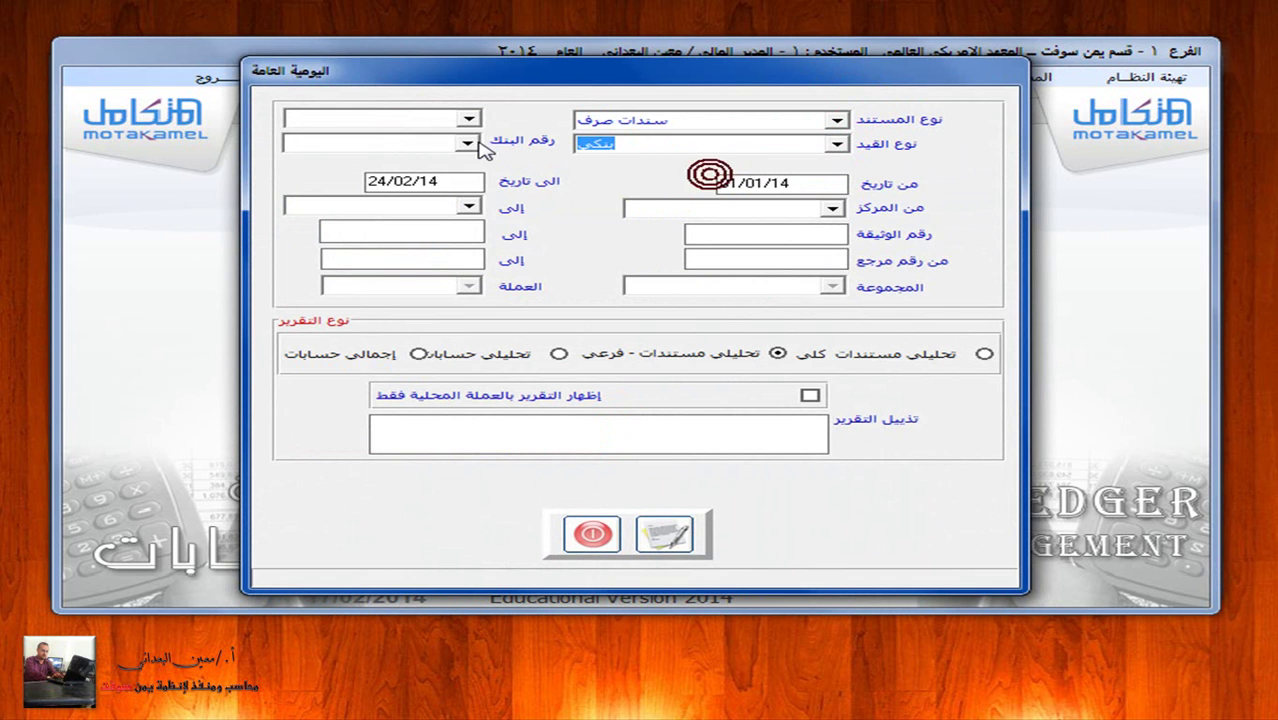
{"action": "left_click", "coordinate": [469, 143]}
{"action": "left_click", "coordinate": [359, 204]}
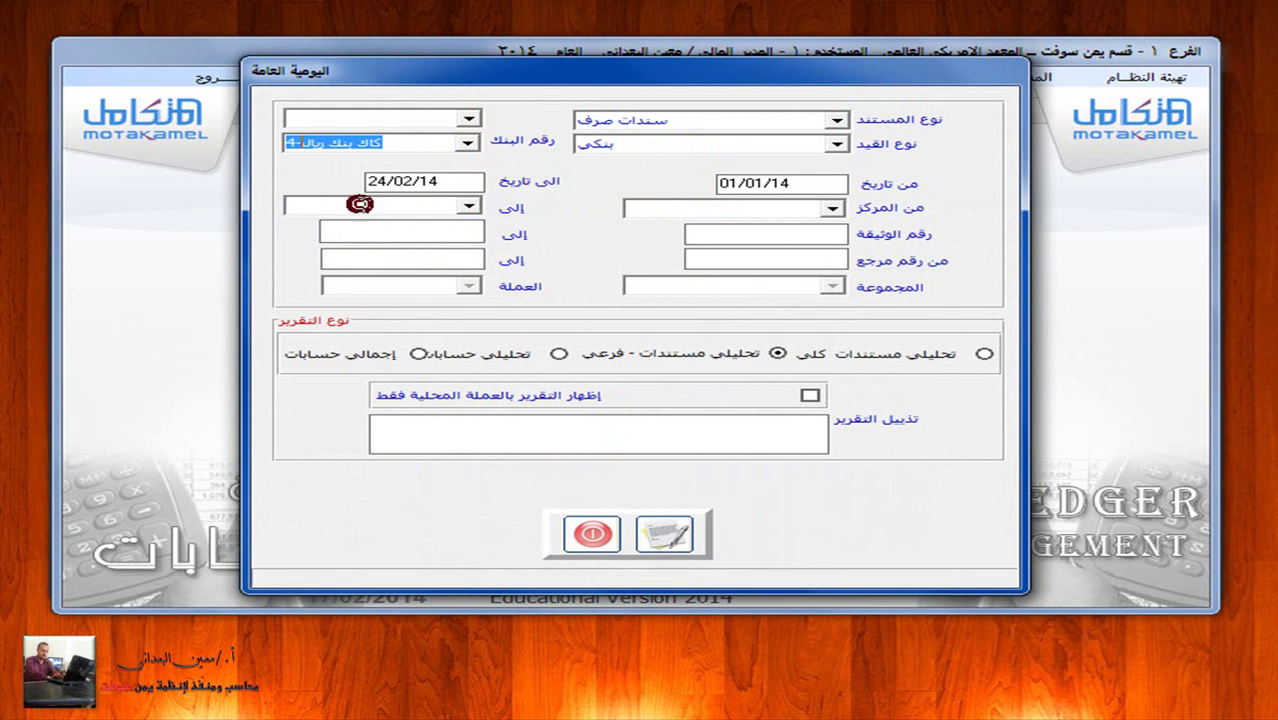
Step: Display the general journal for the filtered bank payment vouchers to examine the cheque's entry, and close the report and its form
{"action": "left_click", "coordinate": [670, 536]}
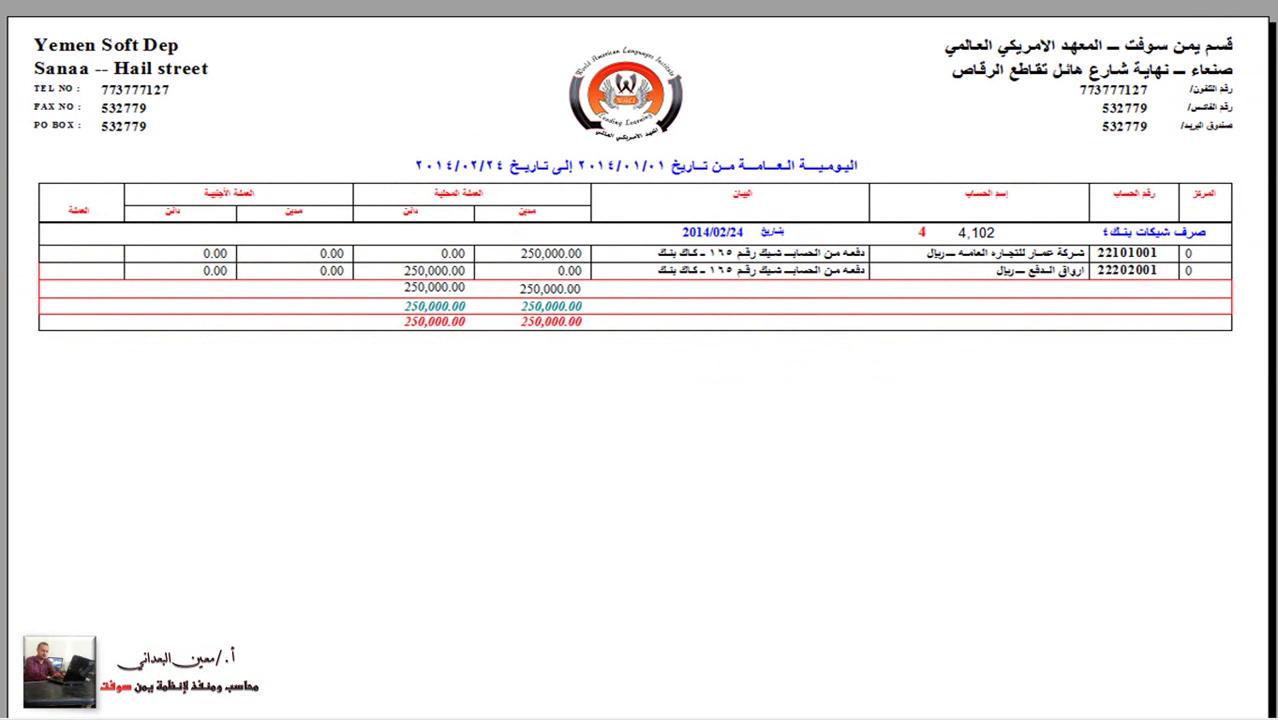
{"action": "key", "text": "Escape"}
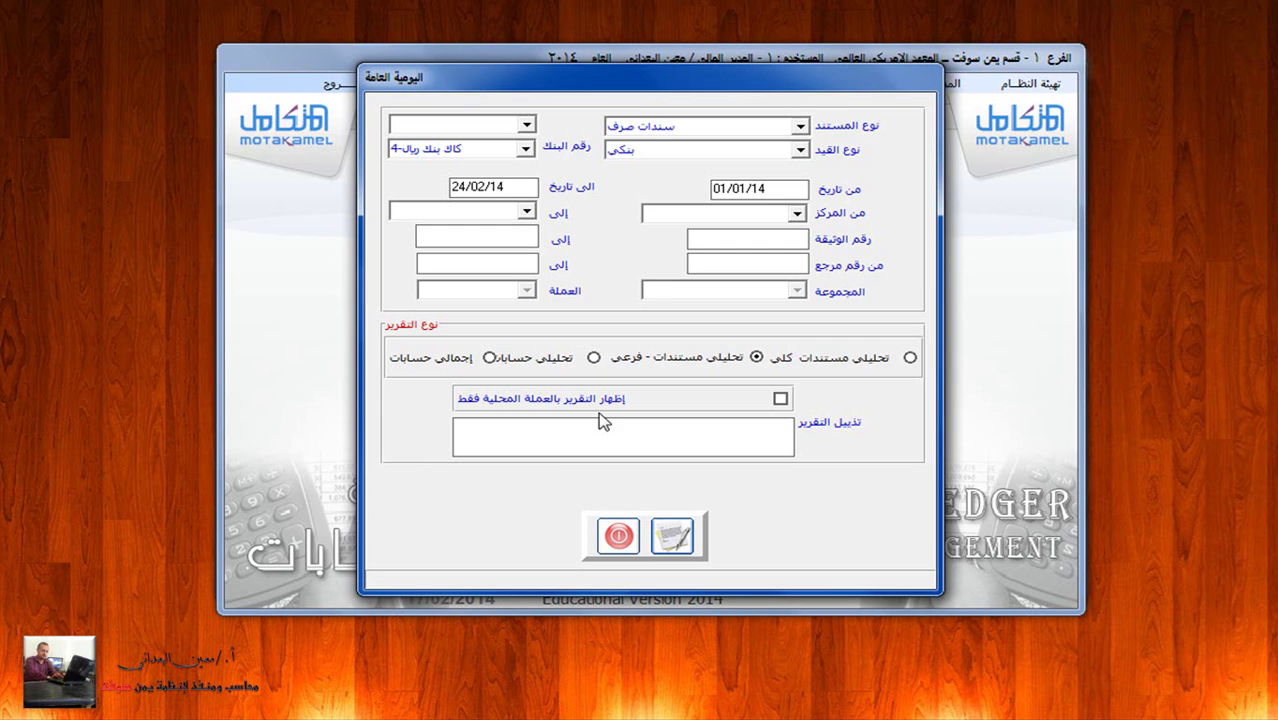
{"action": "left_click", "coordinate": [608, 535]}
Step: Open the due cheques operation (الشيكات المستحقة), set the until date to 26/06/14 and list the due payment (صرف) cheques
{"action": "left_click", "coordinate": [790, 86]}
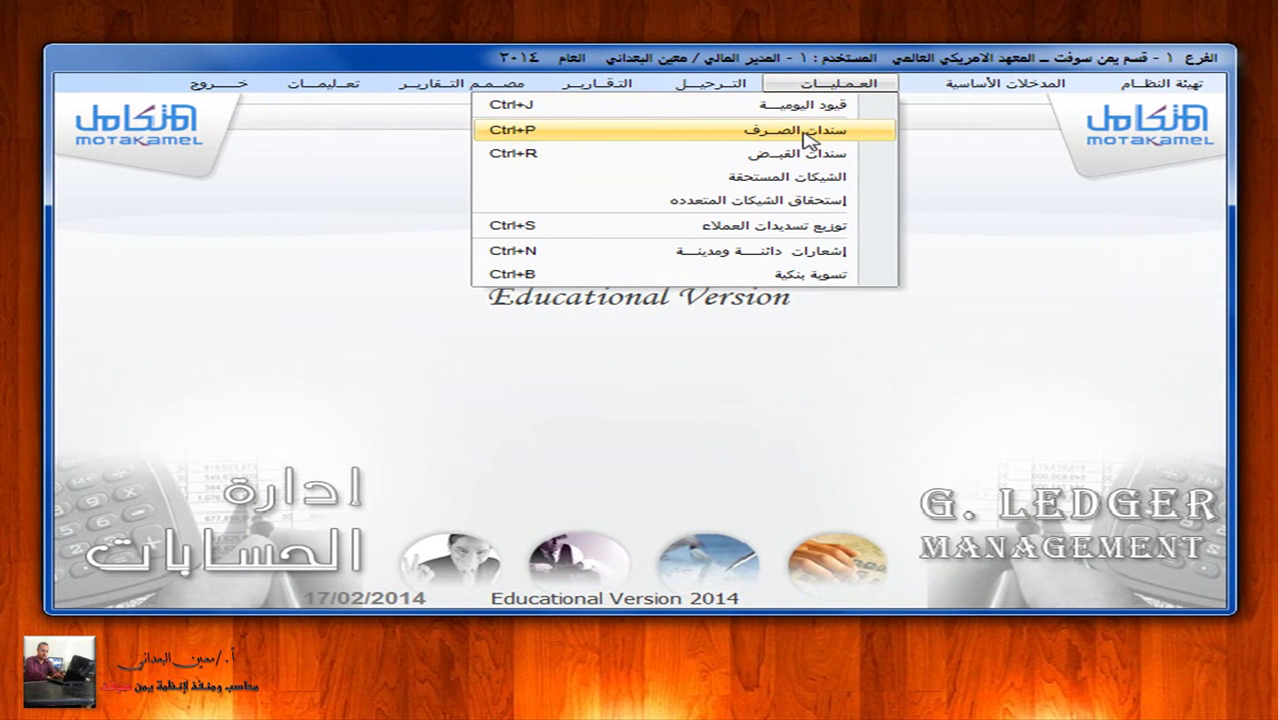
{"action": "left_click", "coordinate": [930, 187]}
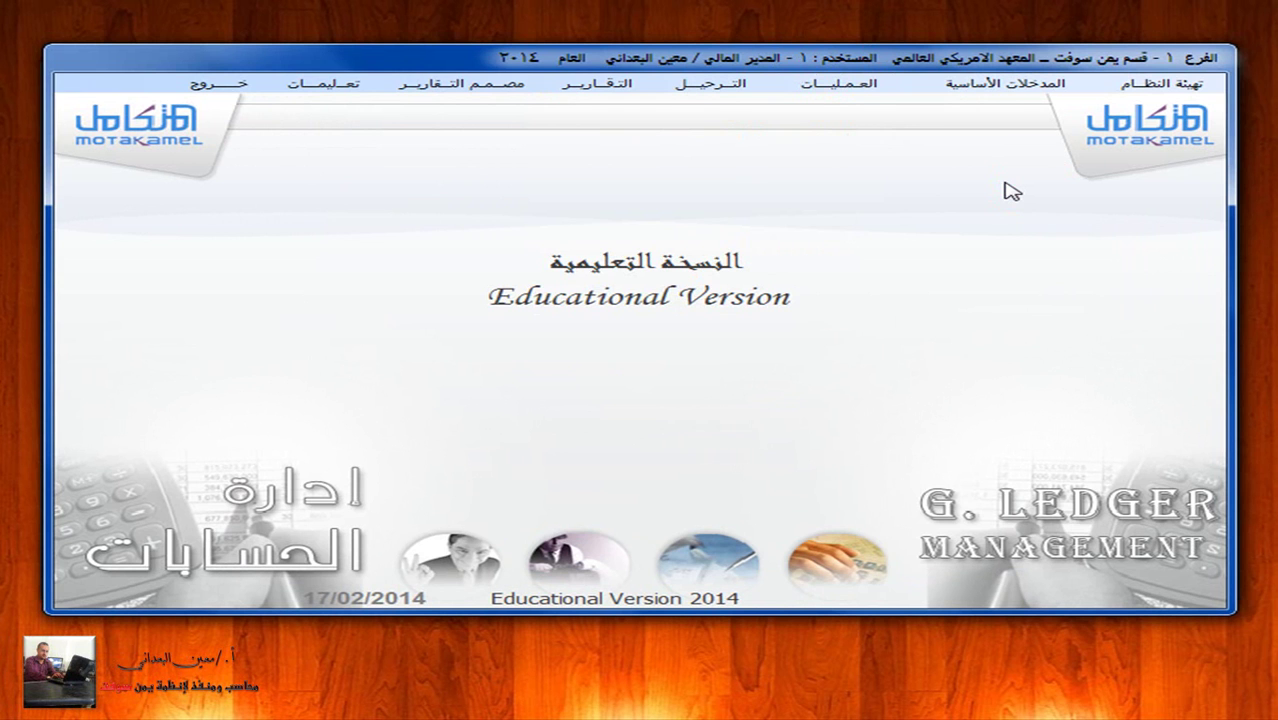
{"action": "left_click", "coordinate": [852, 86]}
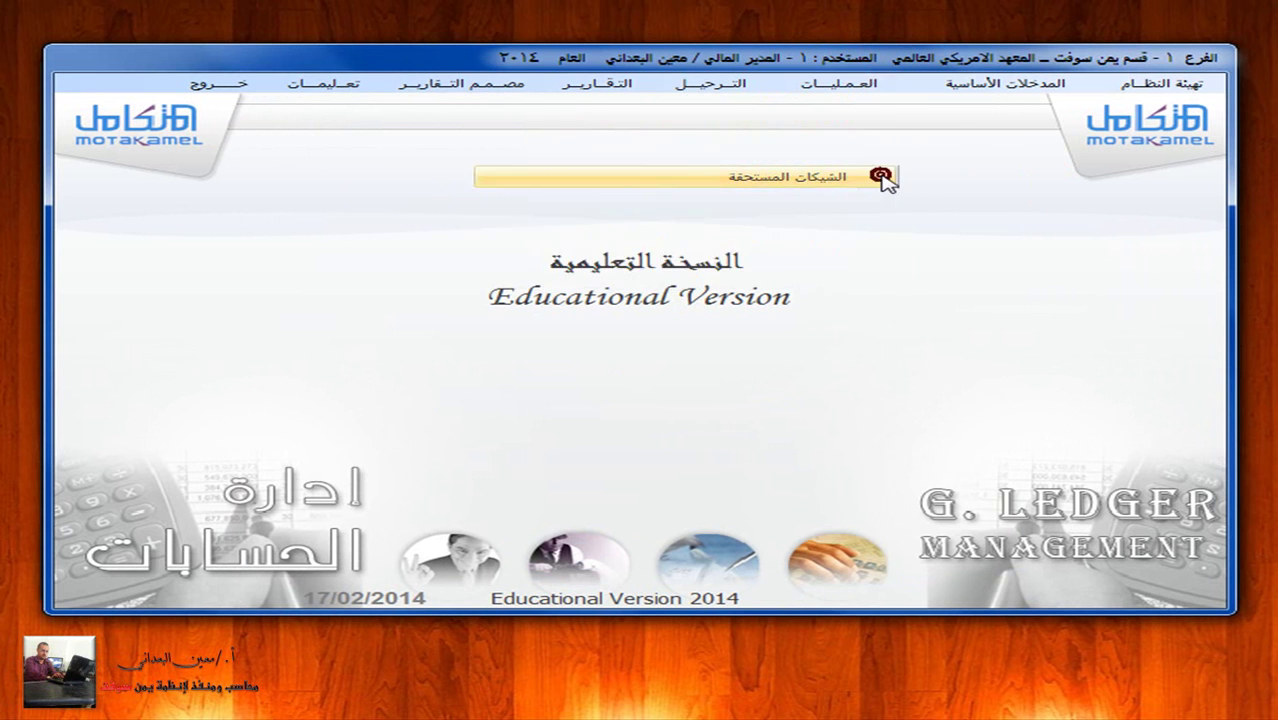
{"action": "left_click", "coordinate": [884, 178]}
{"action": "left_click", "coordinate": [1116, 210]}
{"action": "type", "text": "26/06/14"}
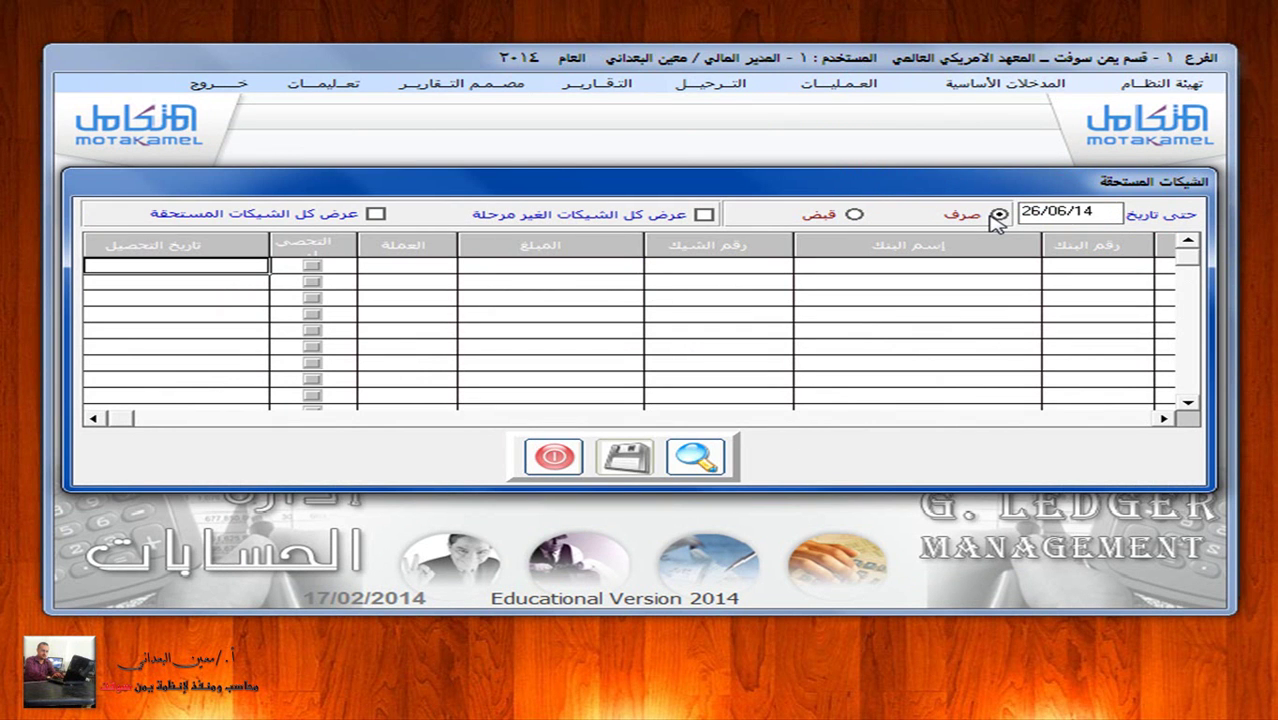
{"action": "left_click", "coordinate": [703, 456]}
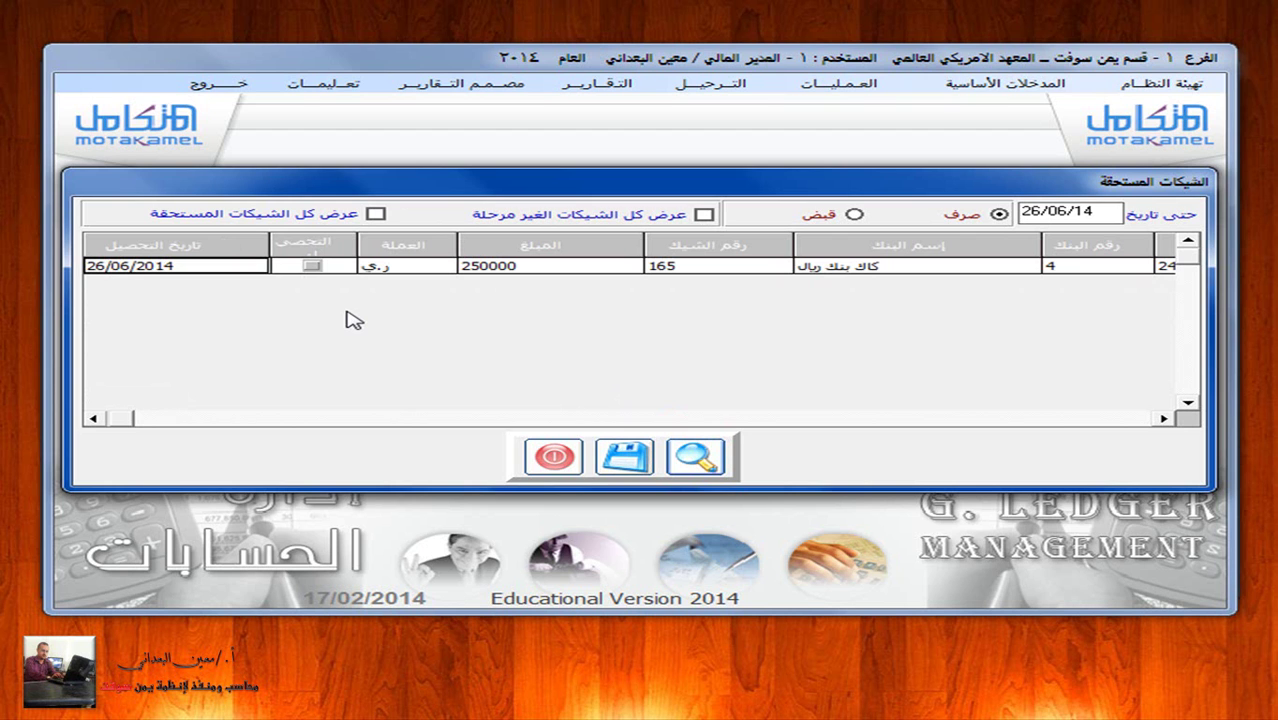
Step: Mark cheque 165 of كاك بنك ريال as collected, save it, and close the due cheques window
{"action": "left_click", "coordinate": [311, 266]}
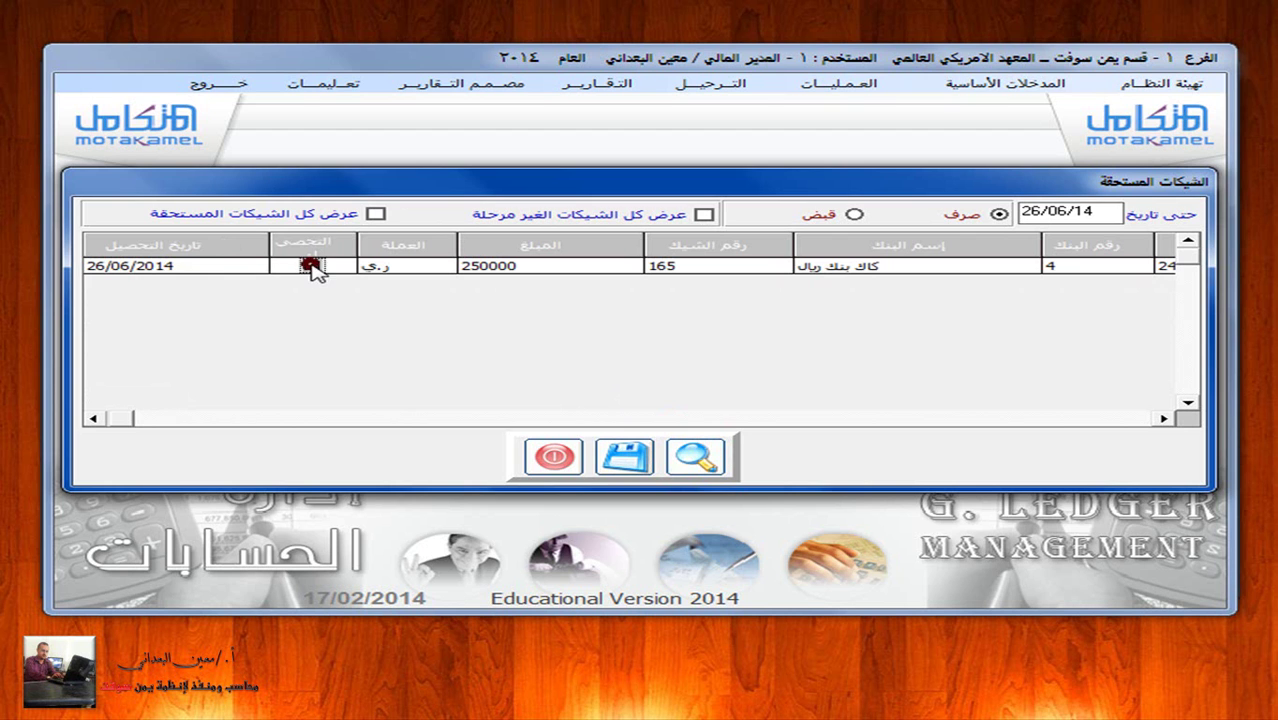
{"action": "left_click", "coordinate": [625, 447]}
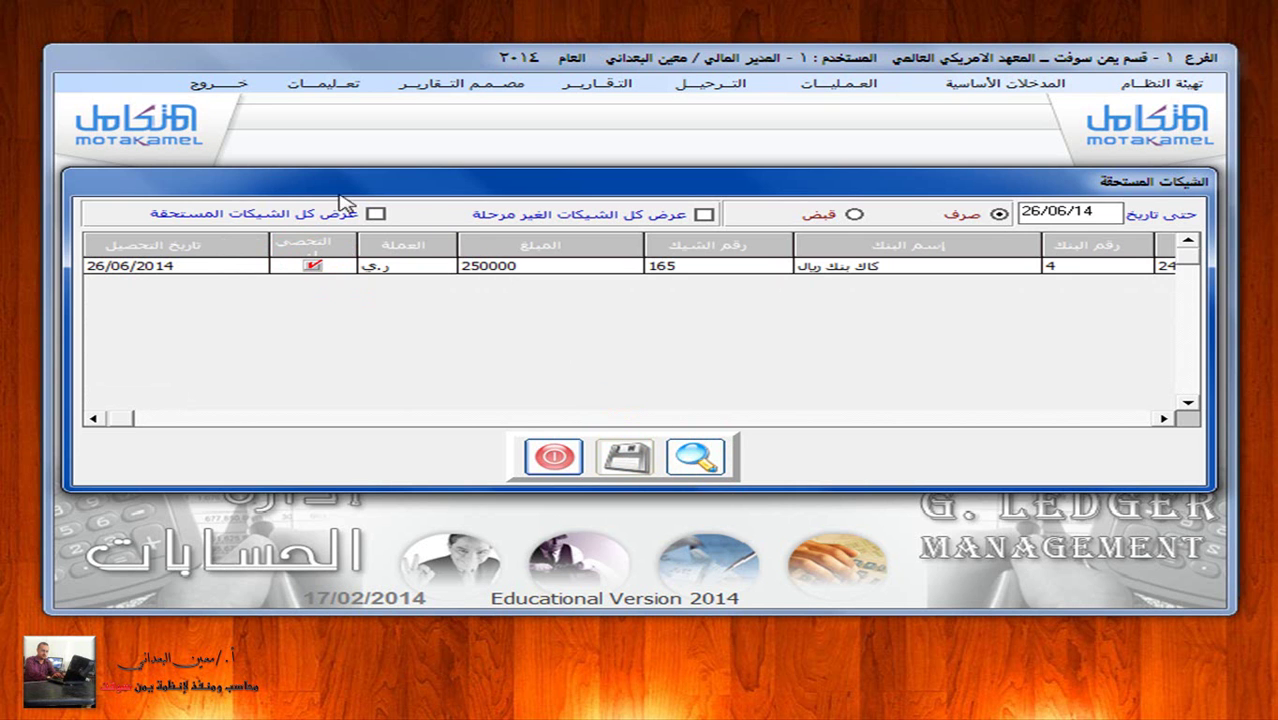
{"action": "left_click", "coordinate": [553, 455]}
Step: Open the posting of due cheques (ترحيل الشيكات المستحقة) and choose bank number 4, كاك بنك ريال
{"action": "left_click", "coordinate": [705, 86]}
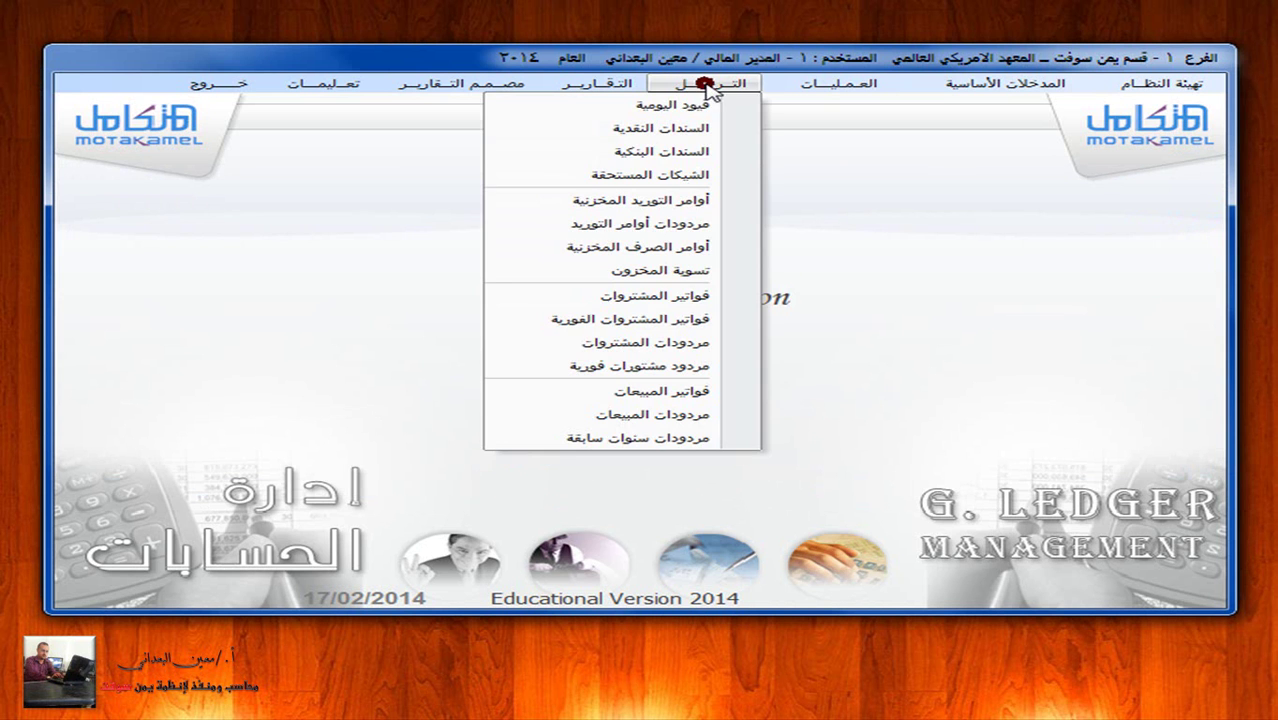
{"action": "left_click", "coordinate": [695, 177]}
{"action": "left_click", "coordinate": [862, 243]}
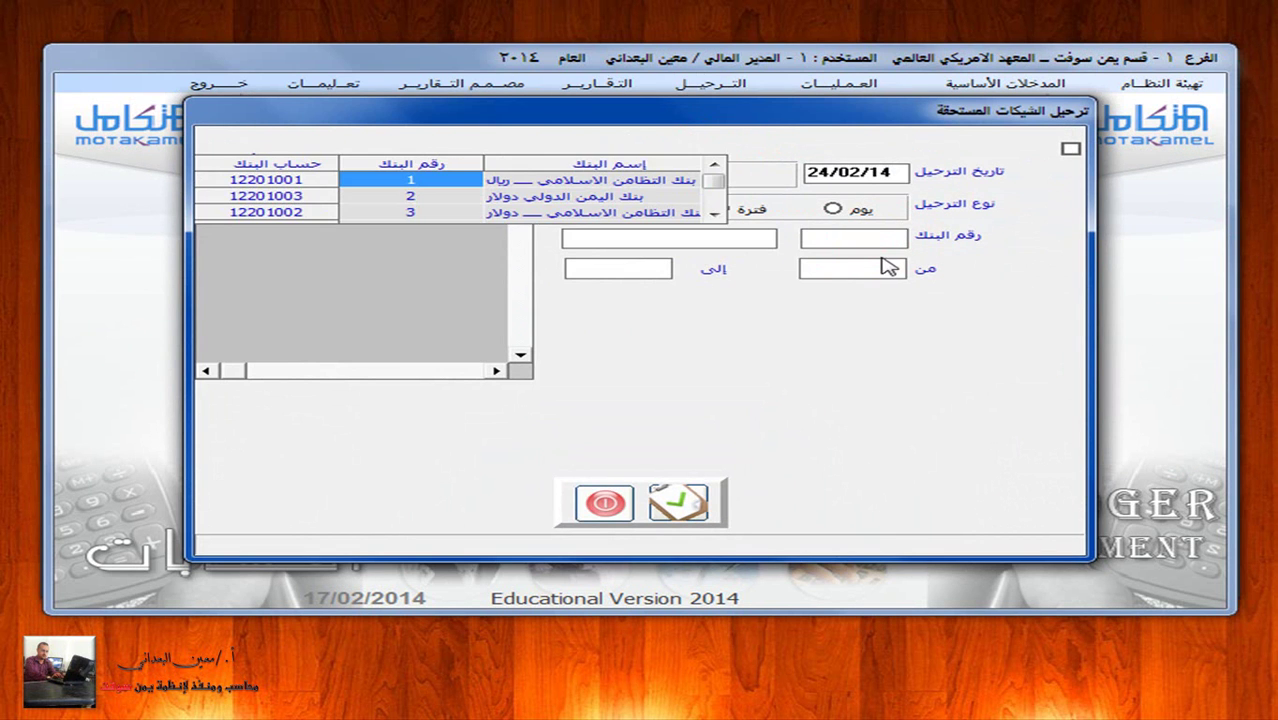
{"action": "left_click", "coordinate": [714, 213]}
{"action": "left_click", "coordinate": [714, 213]}
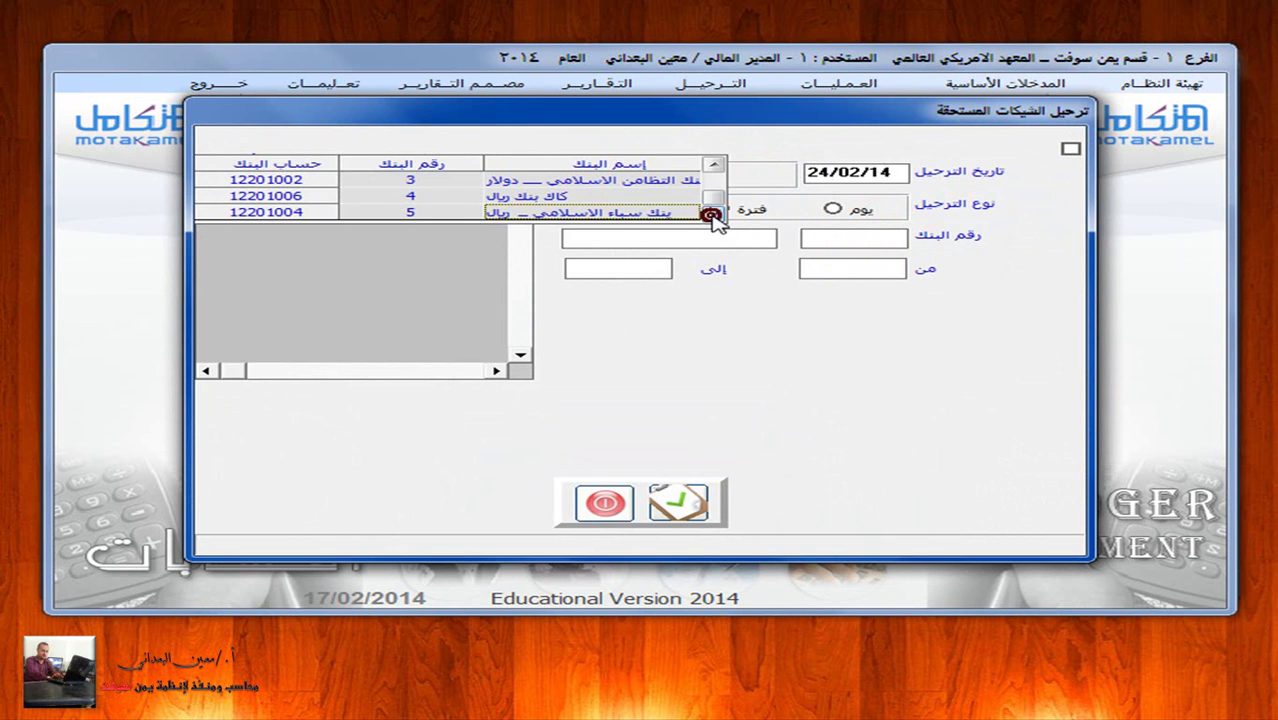
{"action": "left_click", "coordinate": [553, 198]}
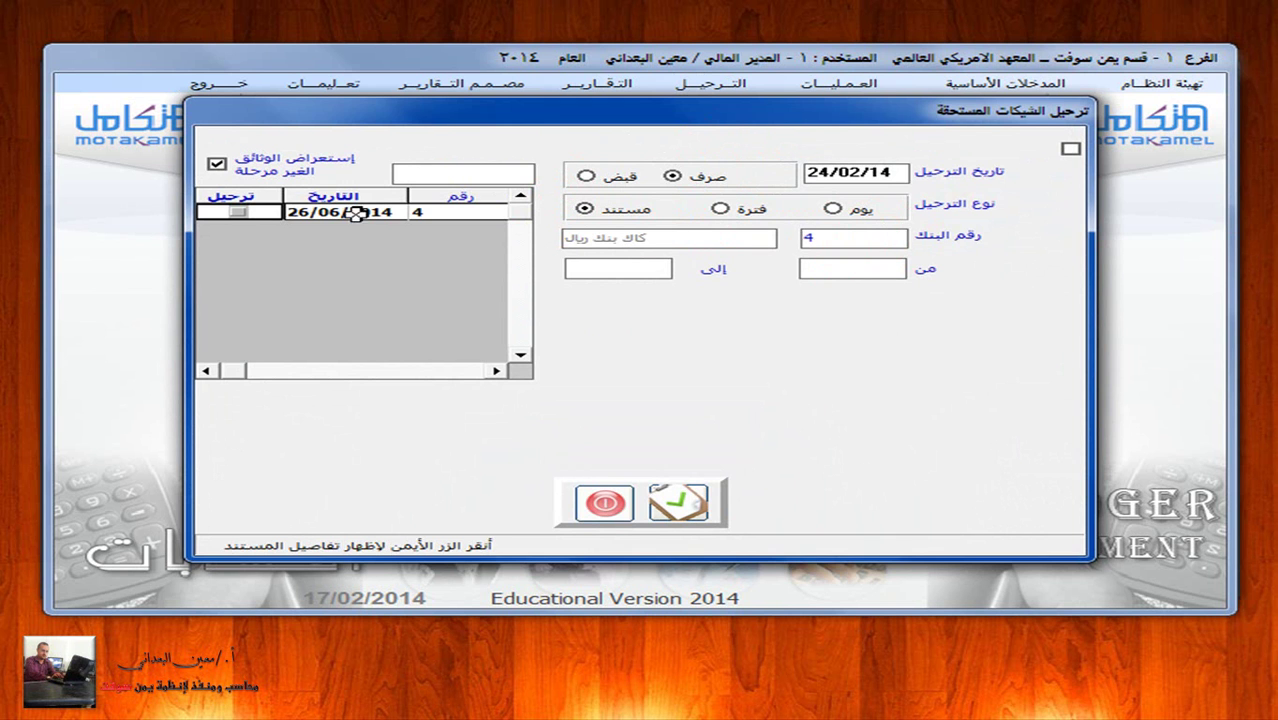
Step: Mark unposted document 4 dated 26/06/2014, post it, and close the due cheques posting window
{"action": "left_click", "coordinate": [238, 212]}
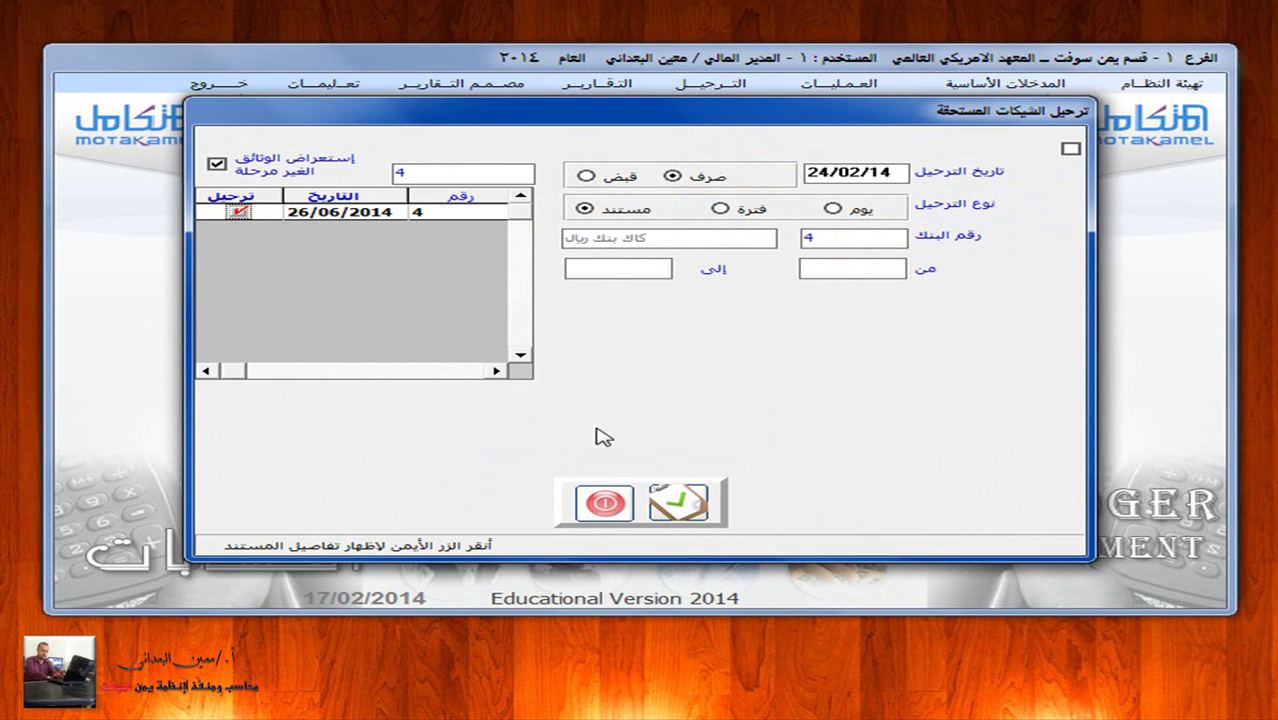
{"action": "left_click", "coordinate": [682, 502]}
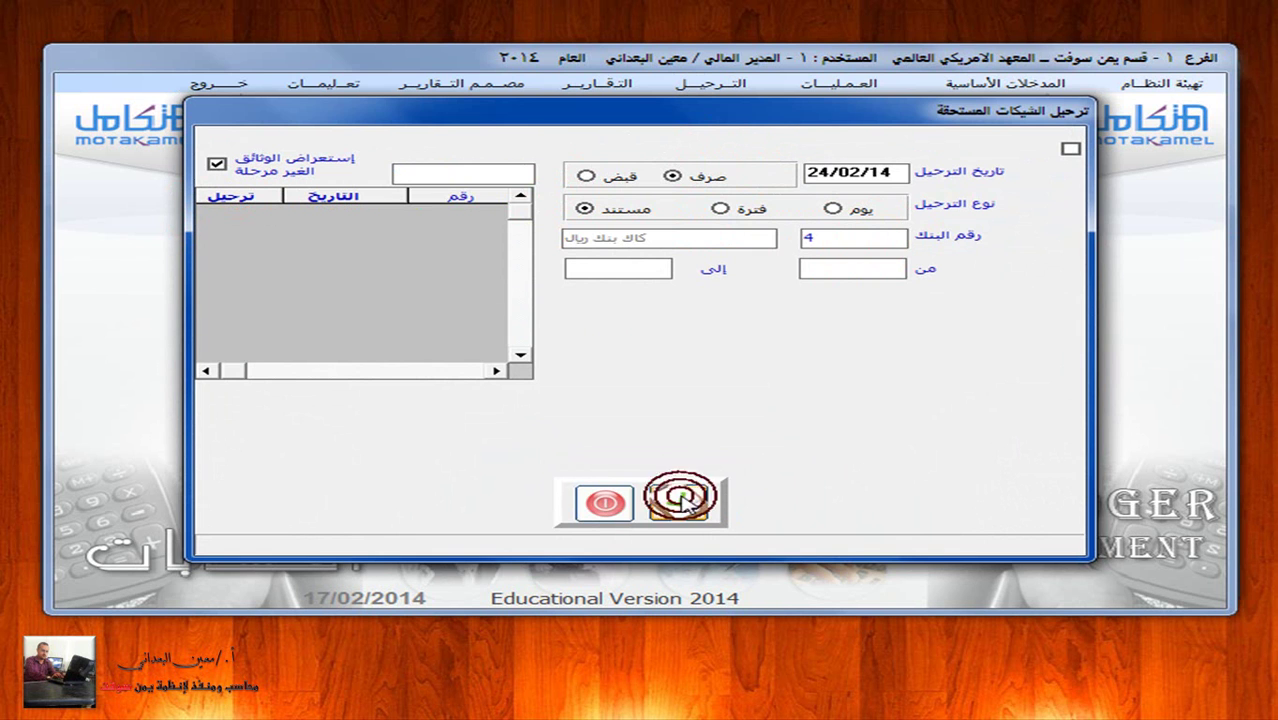
{"action": "left_click", "coordinate": [604, 505]}
Step: Reopen the general journal report (اليومية العامة) and set document type سندات صرف, entry type بنكي and bank 4, كاك بنك ريال
{"action": "left_click", "coordinate": [630, 92]}
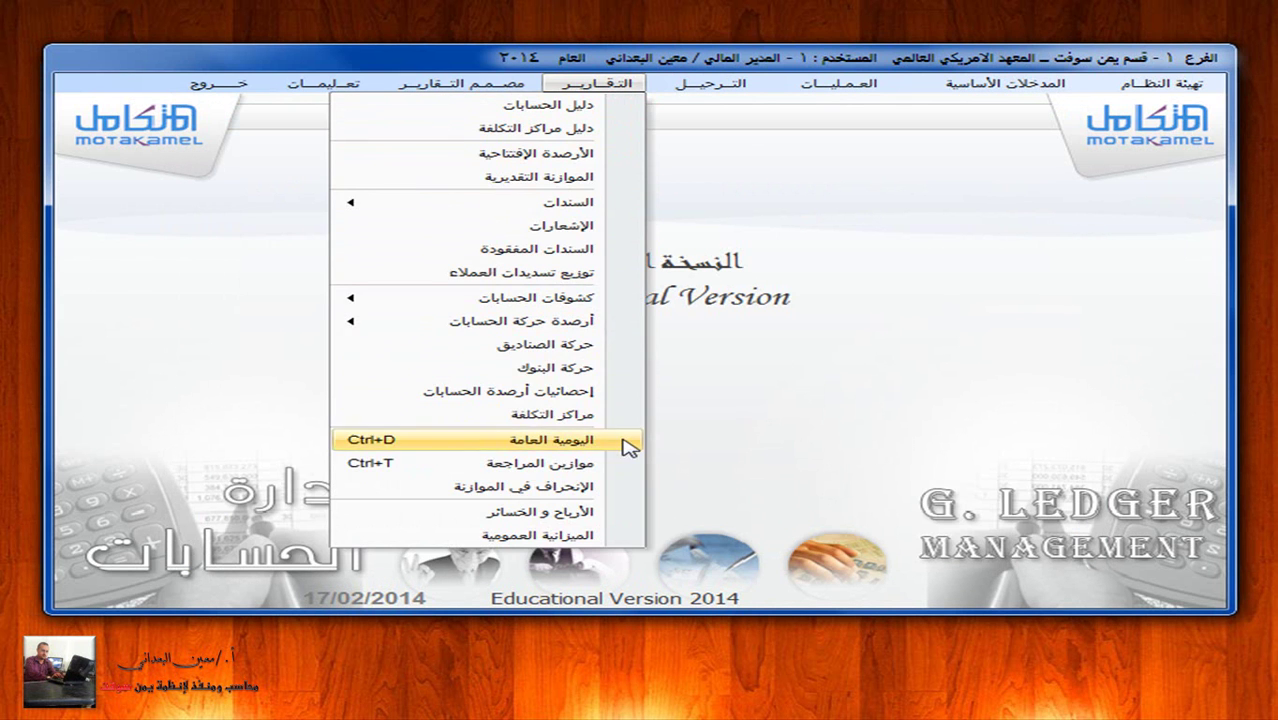
{"action": "left_click", "coordinate": [620, 440]}
{"action": "left_click", "coordinate": [840, 129]}
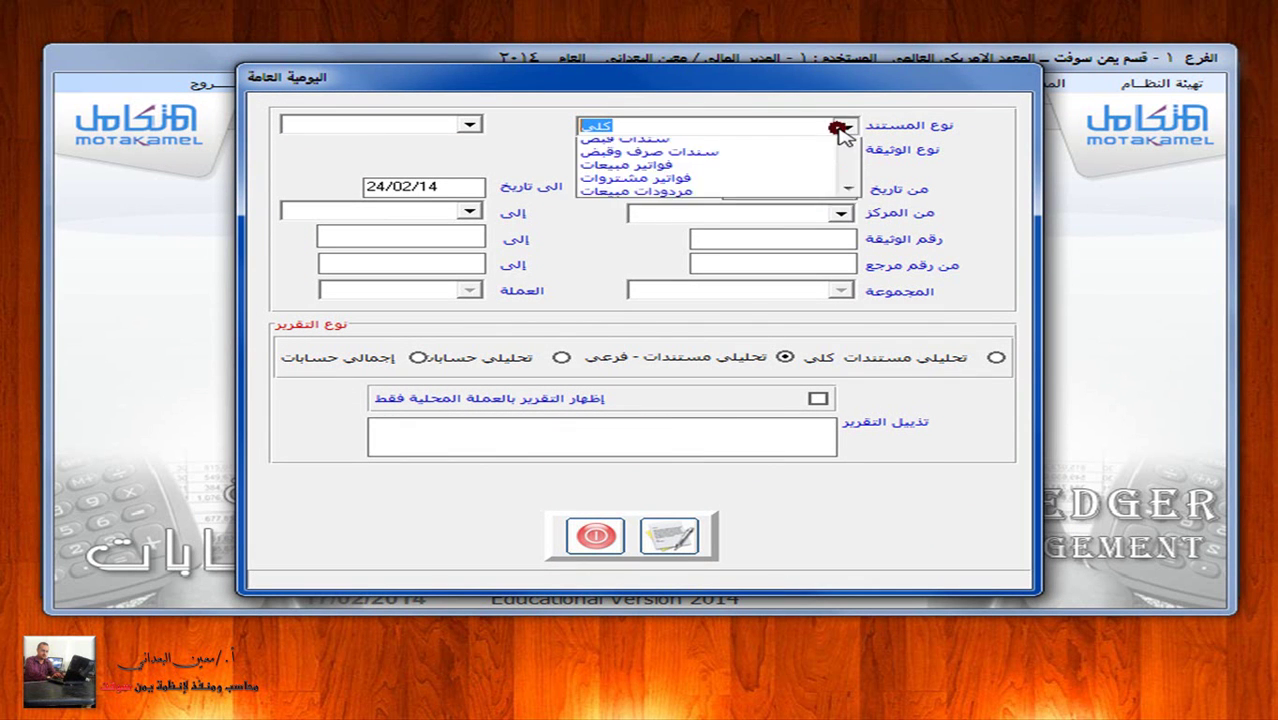
{"action": "left_click", "coordinate": [690, 172]}
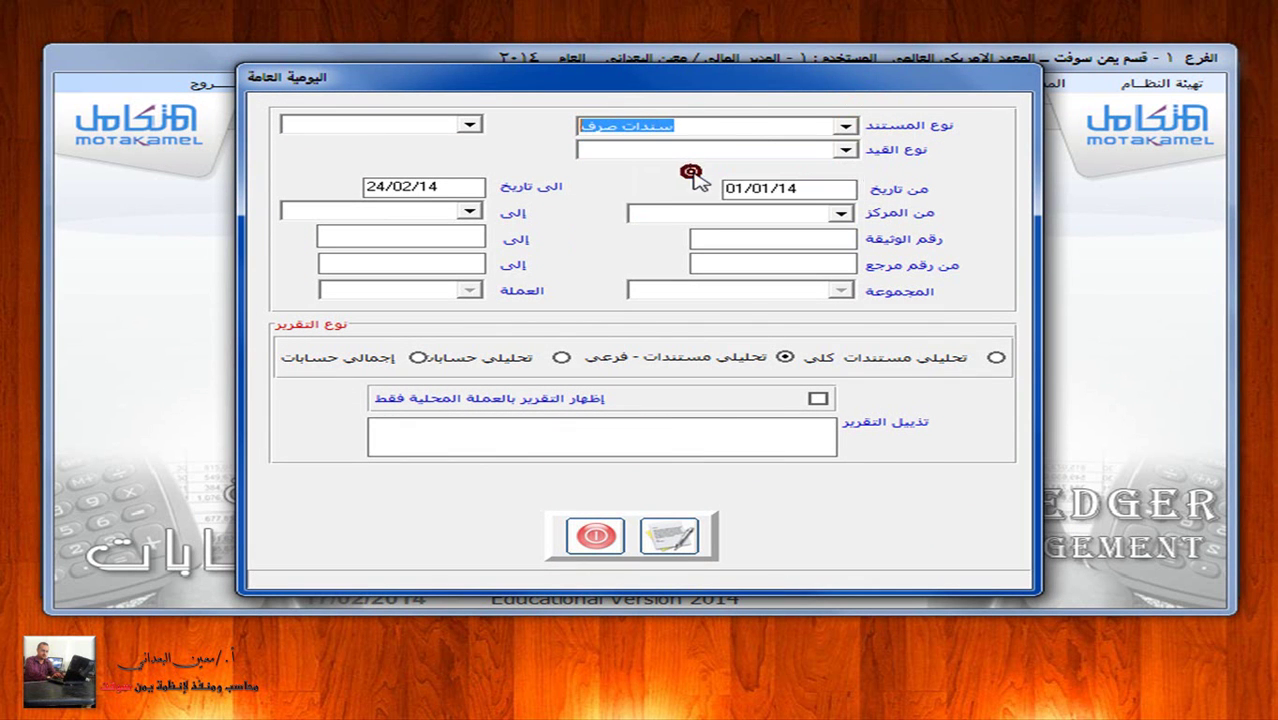
{"action": "left_click", "coordinate": [845, 149]}
{"action": "left_click", "coordinate": [792, 181]}
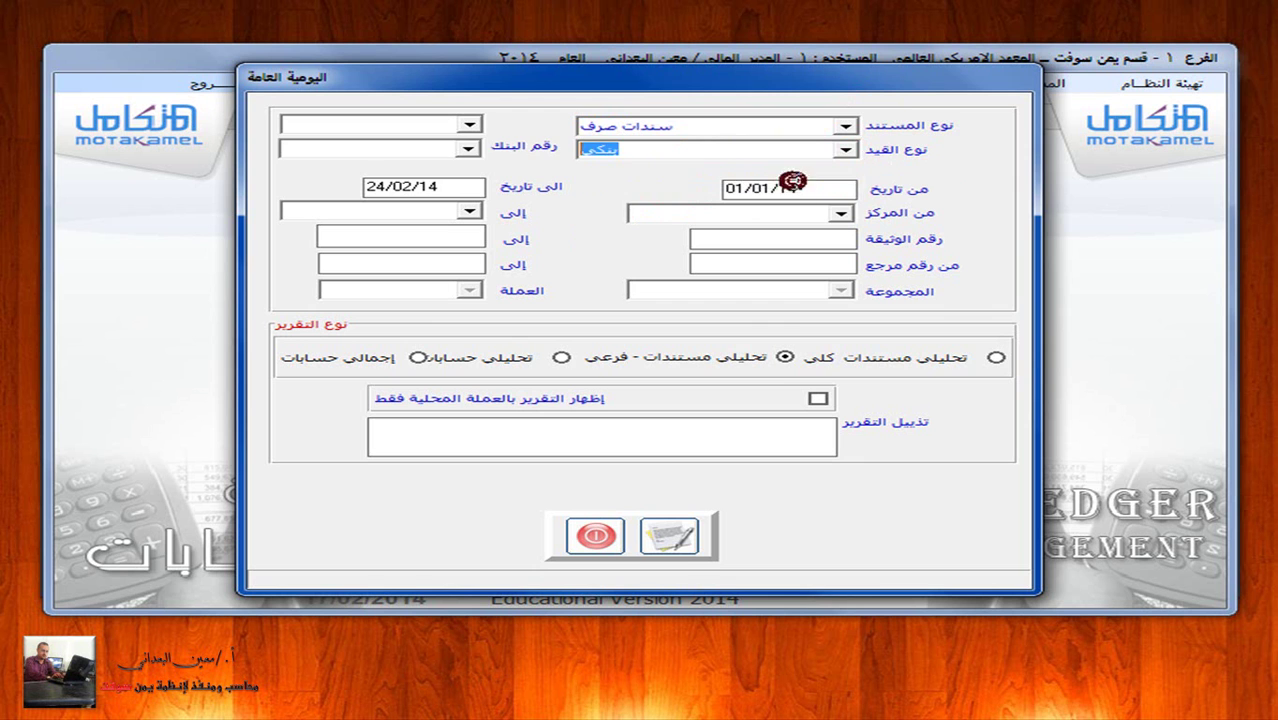
{"action": "left_click", "coordinate": [468, 148]}
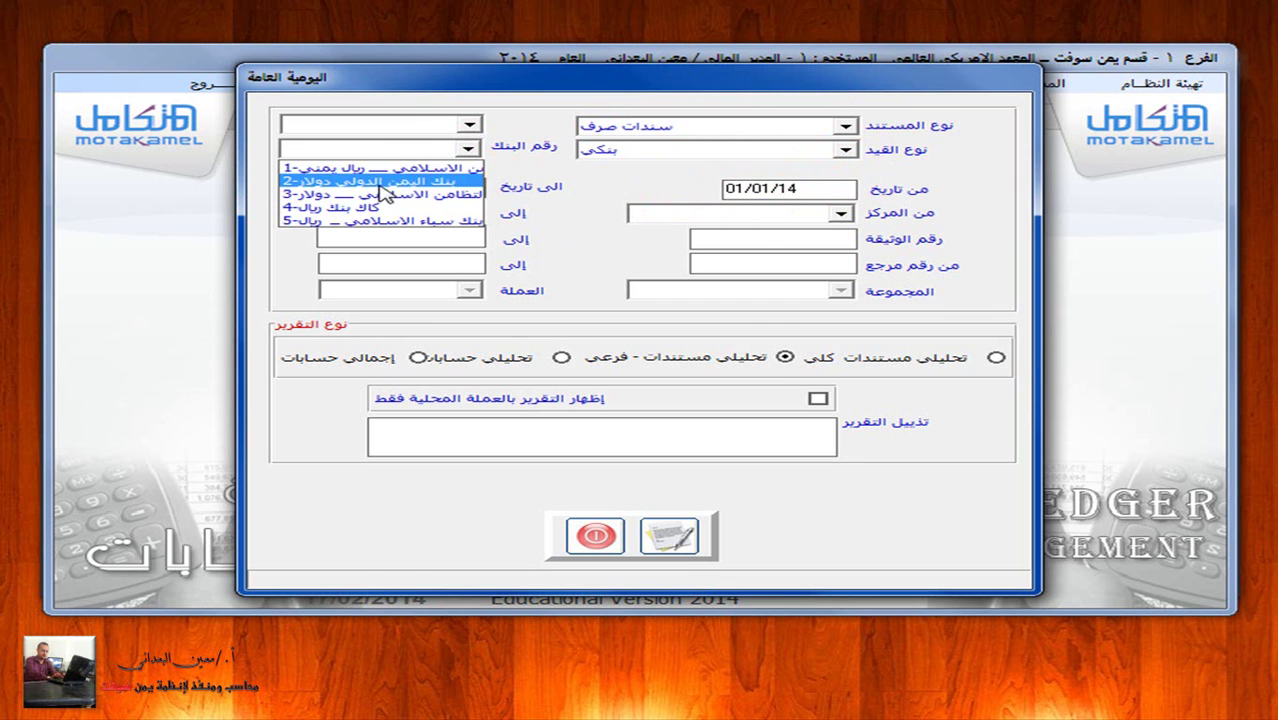
{"action": "left_click", "coordinate": [360, 206]}
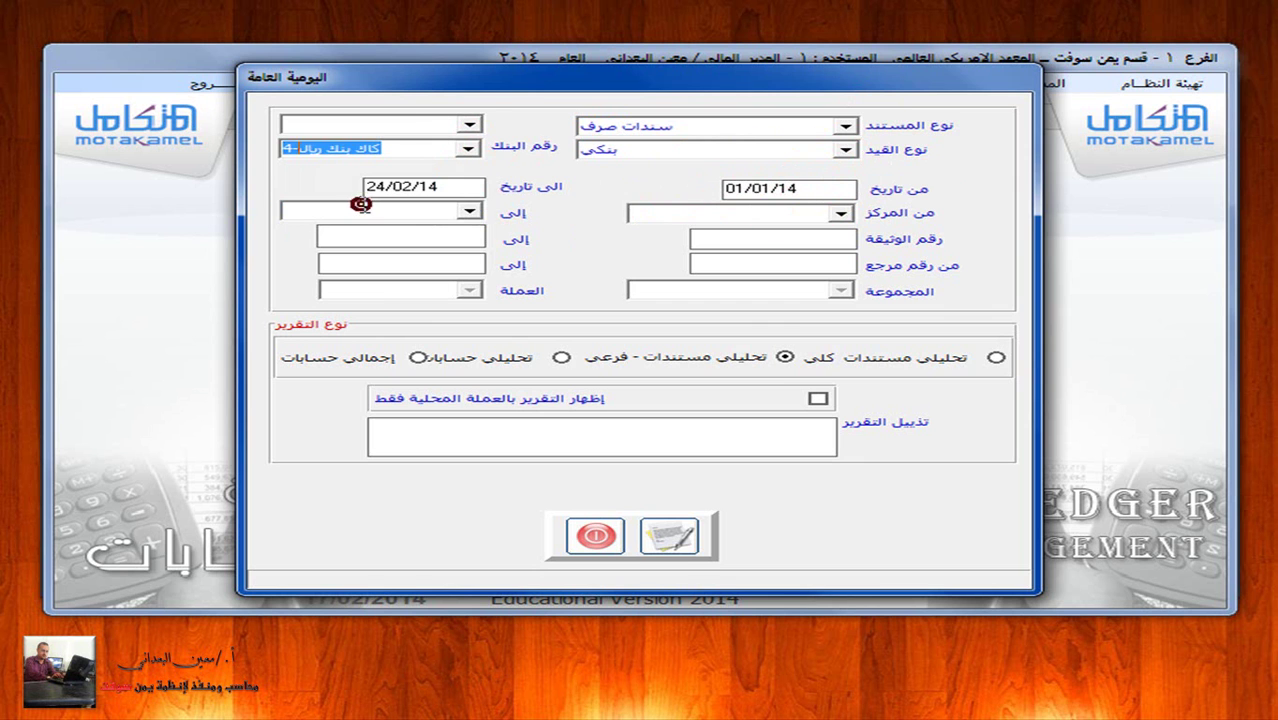
Step: Set the general journal report's end date to 26/06/14, run it to review the entries, and close the report and its window
{"action": "double_click", "coordinate": [484, 188]}
{"action": "type", "text": "26"}
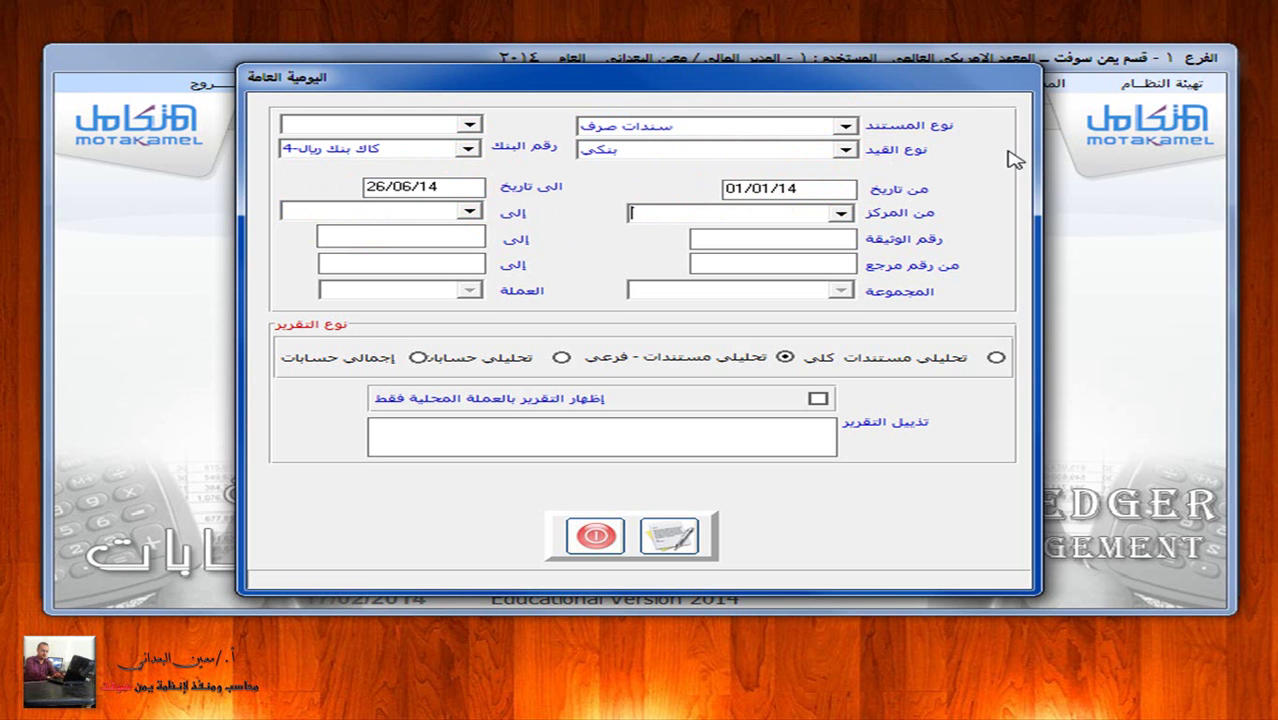
{"action": "left_click", "coordinate": [684, 536]}
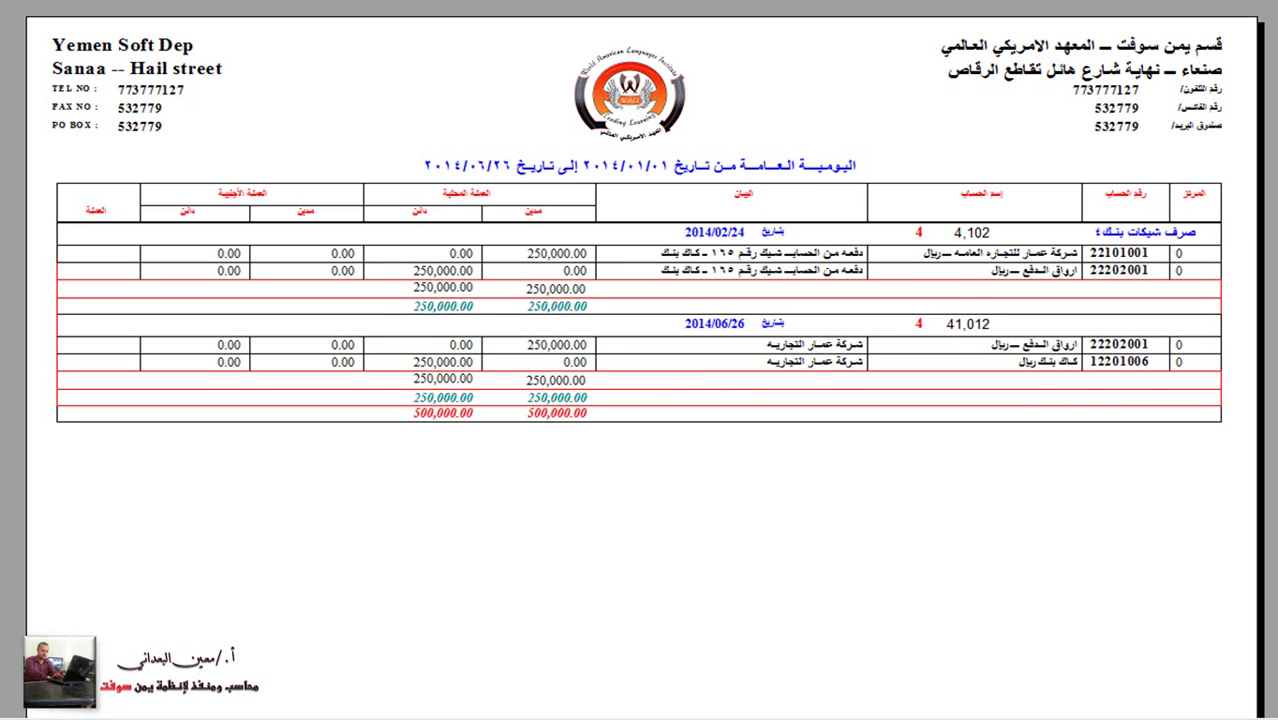
{"action": "key", "text": "Escape"}
{"action": "left_click", "coordinate": [597, 537]}
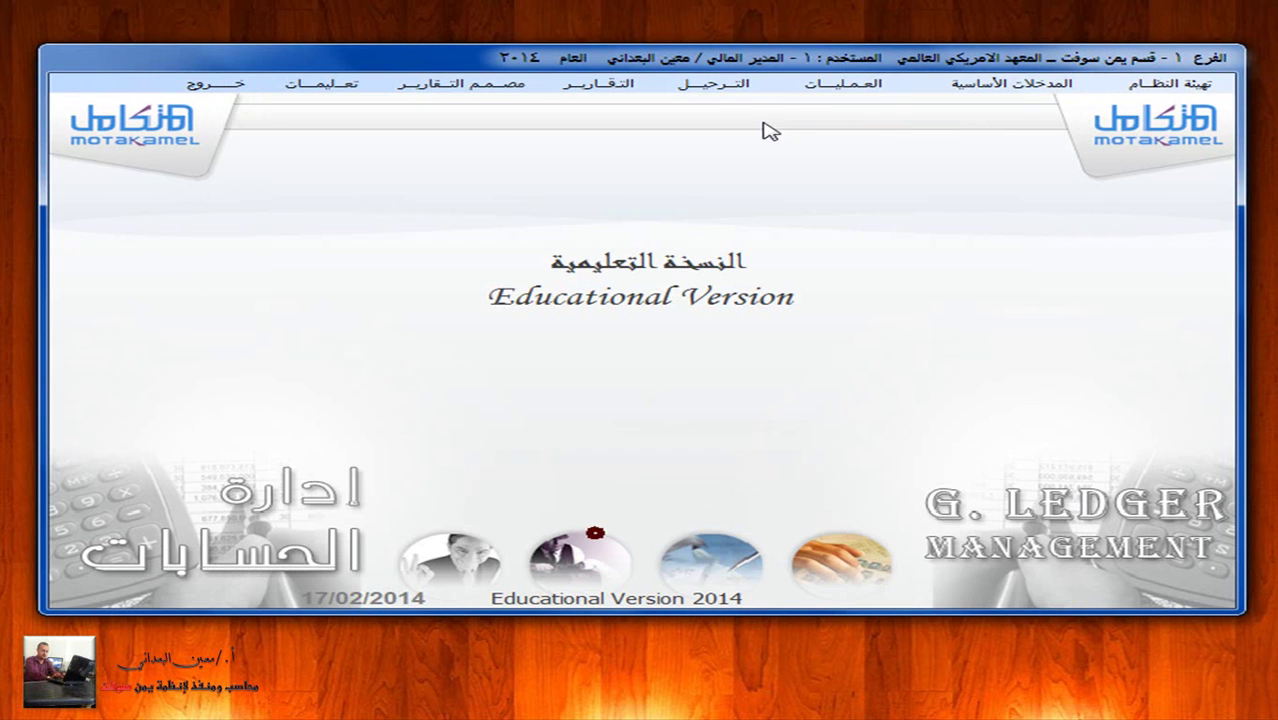
{"action": "left_click", "coordinate": [827, 84]}
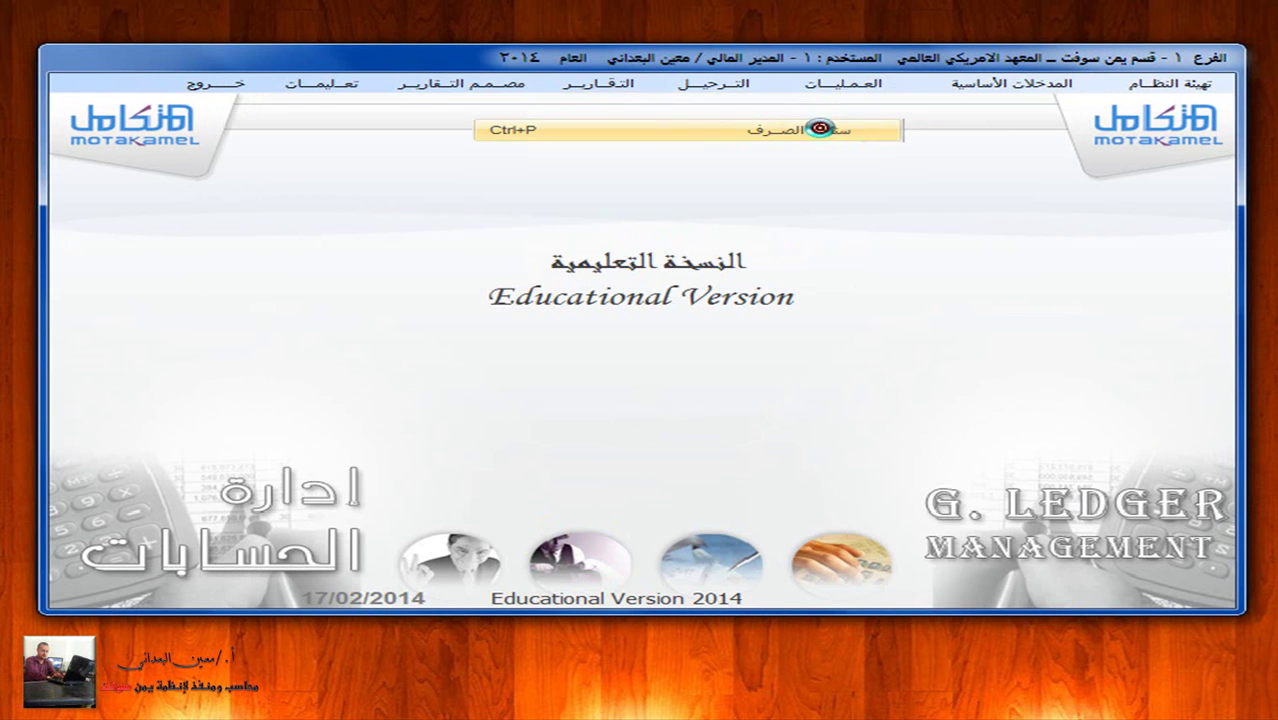
{"action": "left_click", "coordinate": [820, 128]}
{"action": "left_click", "coordinate": [233, 88]}
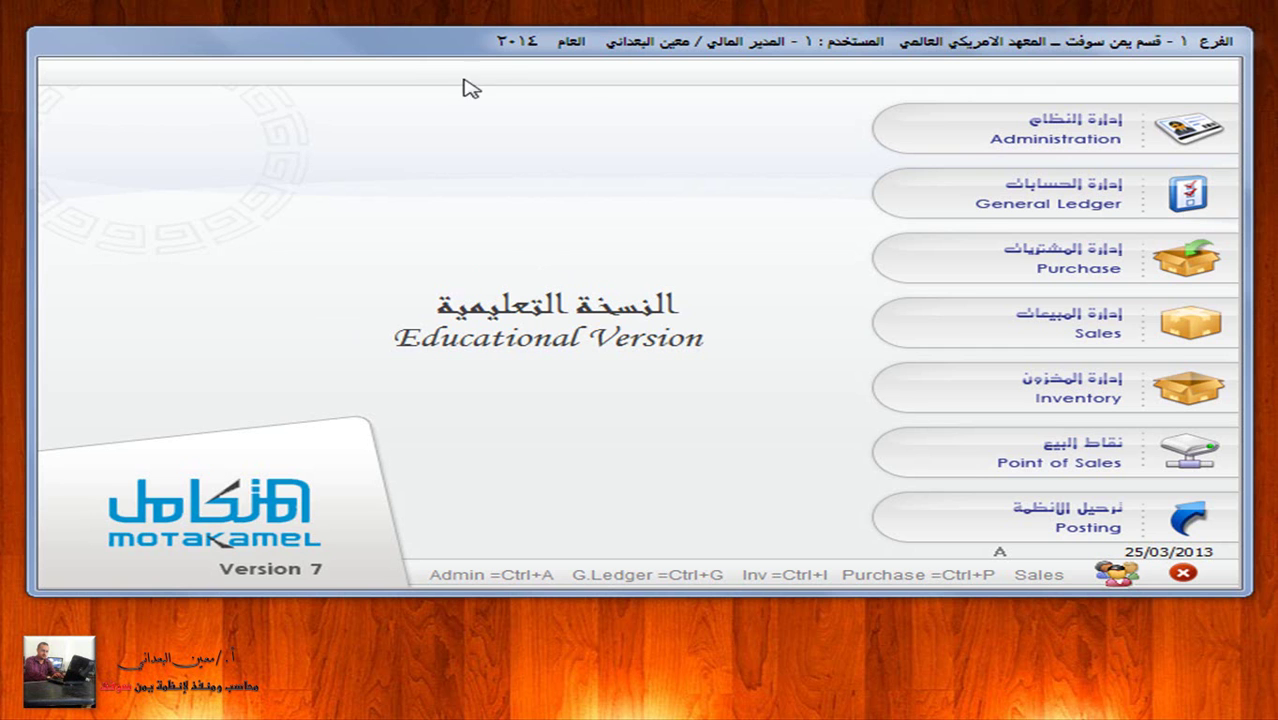
Step: Open payment vouchers (سندات الصرف) in General Ledger and start a new single-cheque voucher with manually entered maturity (إدخال الإستحقاق يدويا)
{"action": "left_click", "coordinate": [1057, 190]}
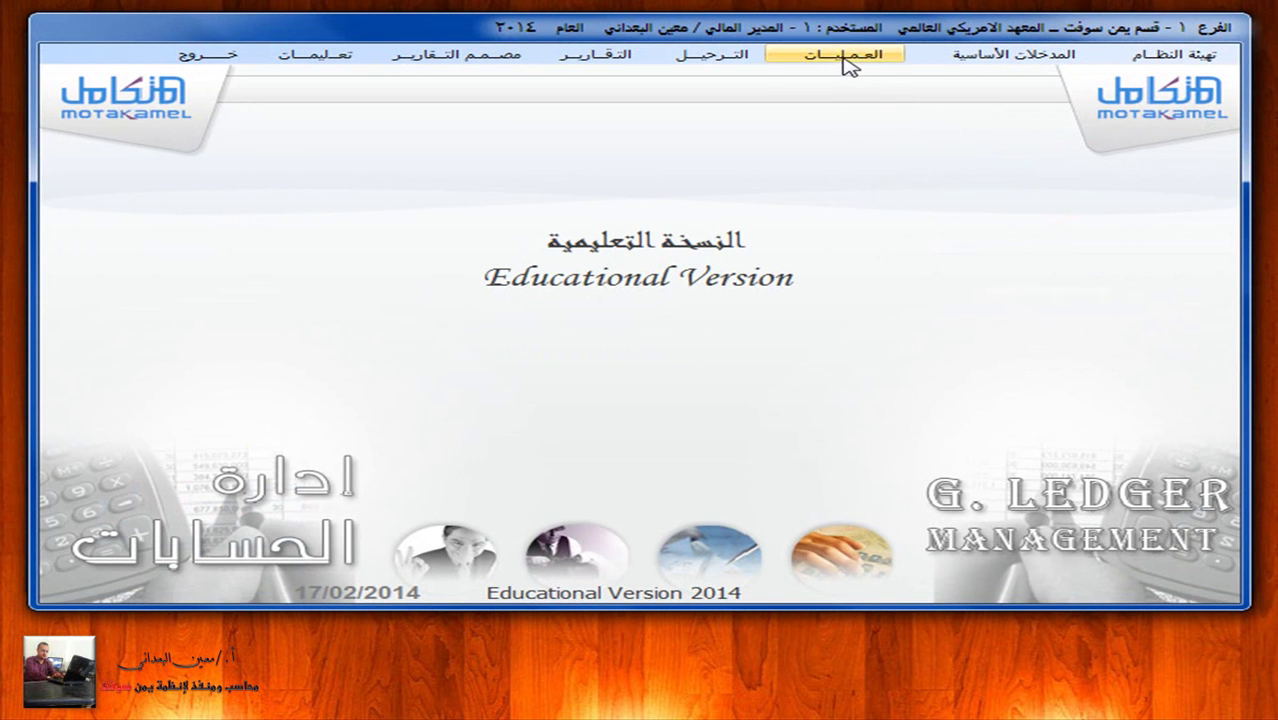
{"action": "left_click", "coordinate": [842, 56]}
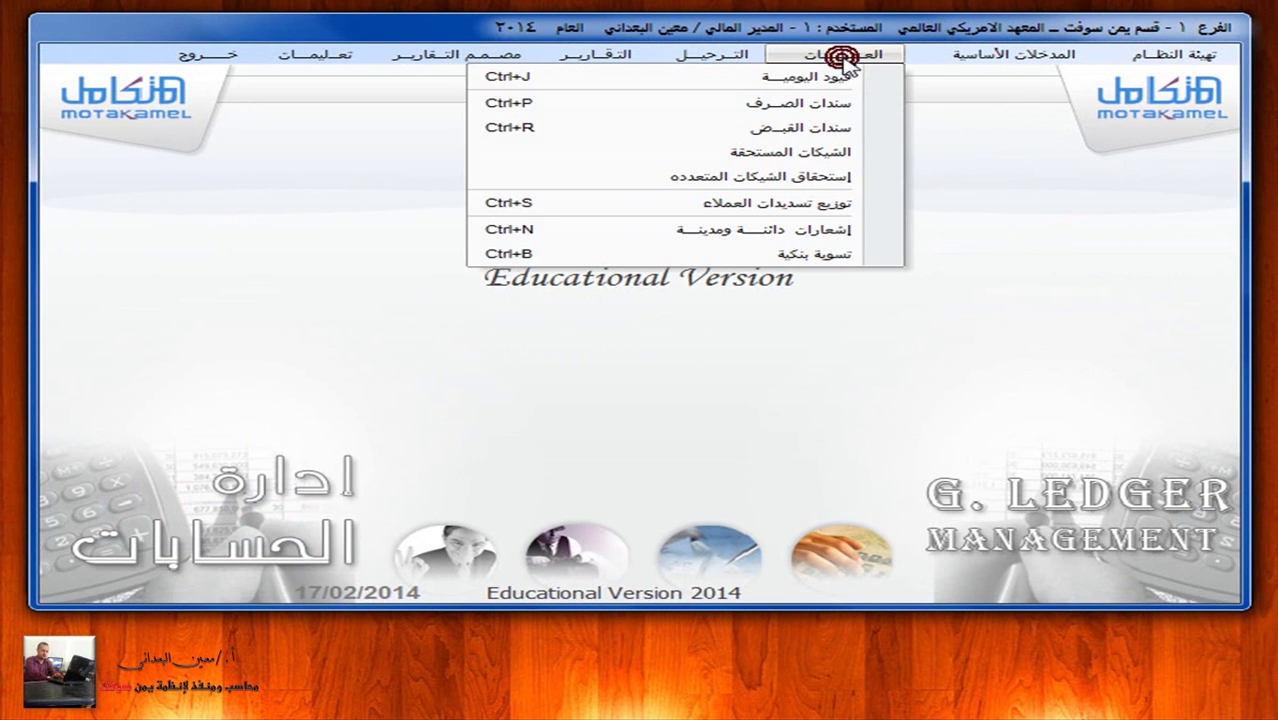
{"action": "left_click", "coordinate": [824, 110]}
{"action": "left_click", "coordinate": [225, 62]}
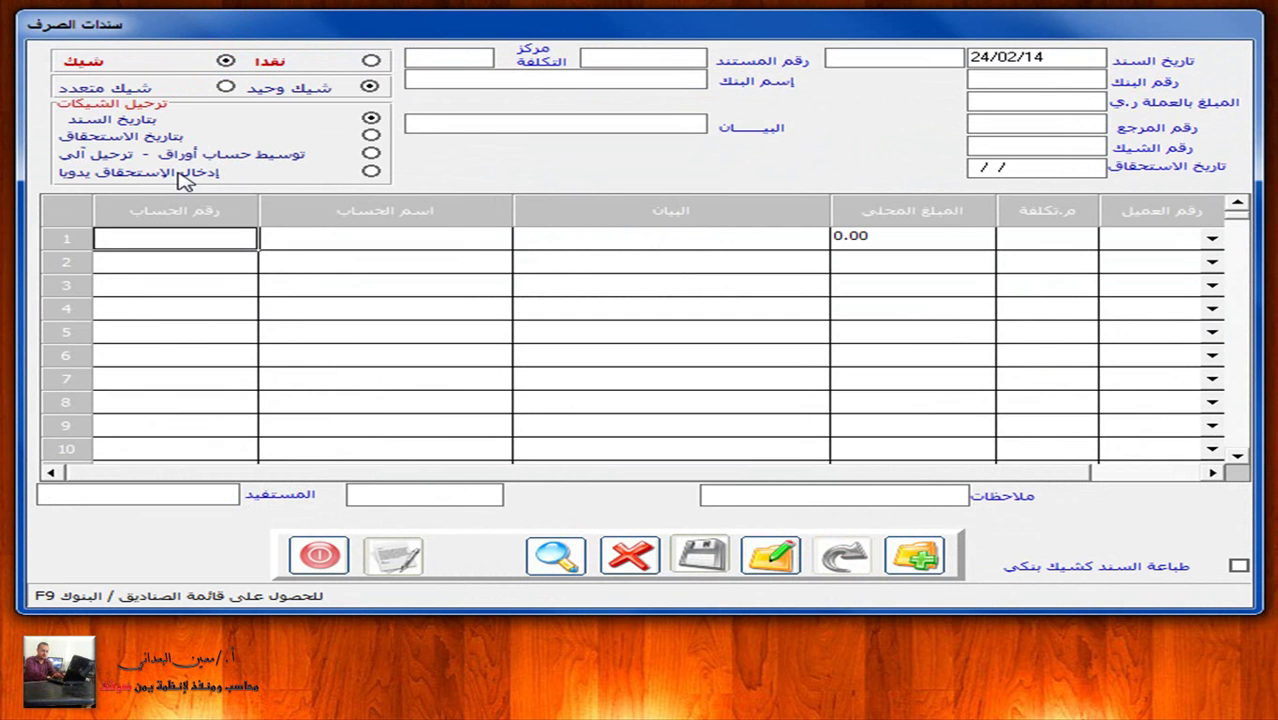
{"action": "left_click", "coordinate": [913, 555]}
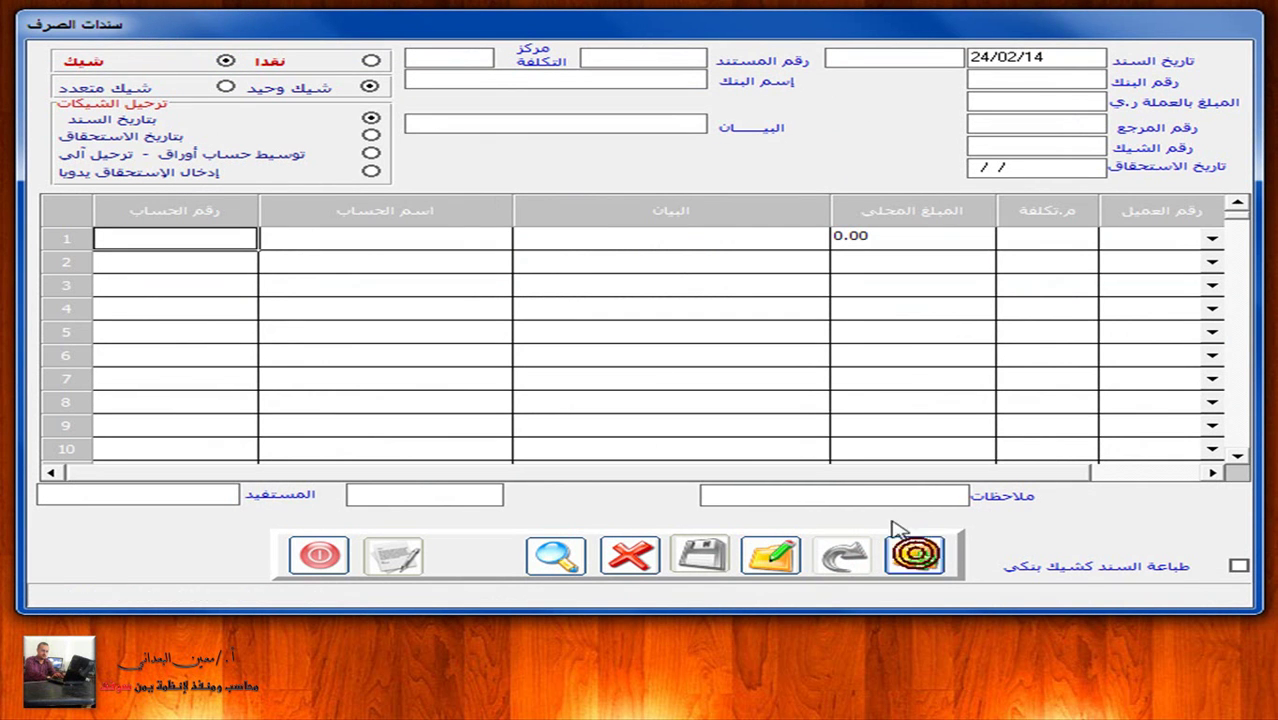
{"action": "left_click", "coordinate": [162, 174]}
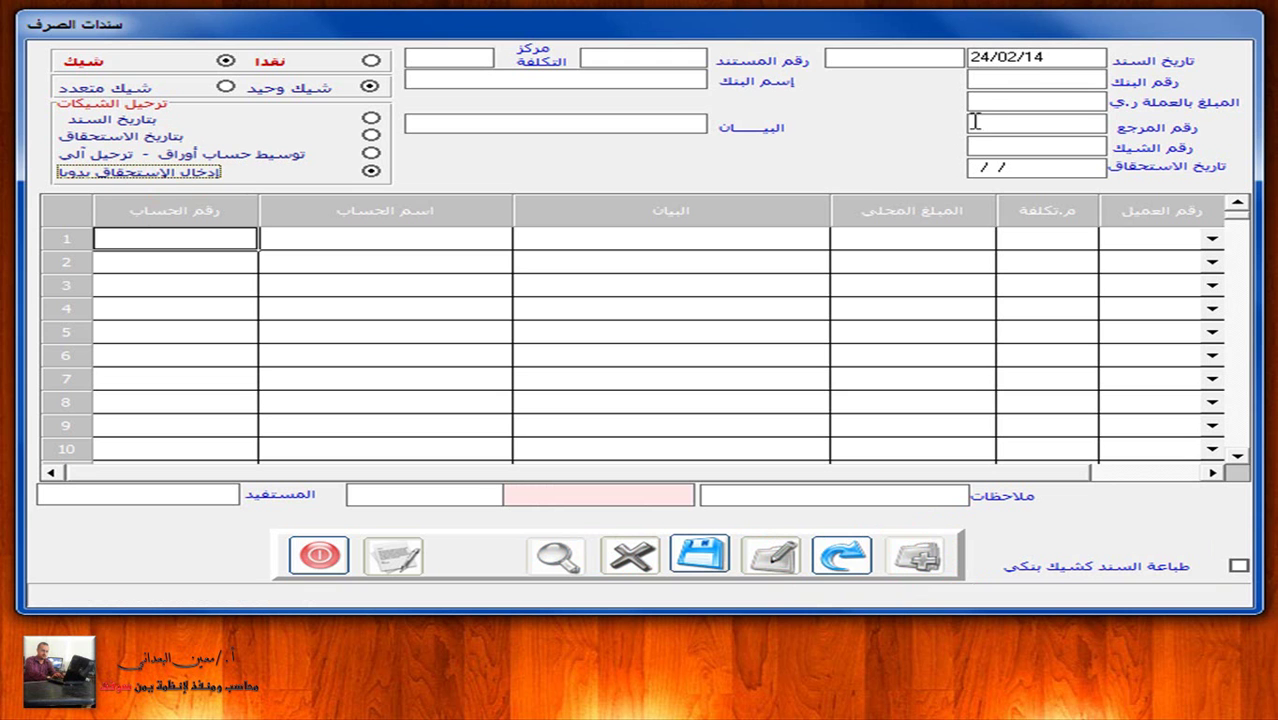
Step: Choose bank 3, بنك التظامن الاسلامي دولار, and set the voucher's dollar amount to 700
{"action": "left_click", "coordinate": [1033, 85]}
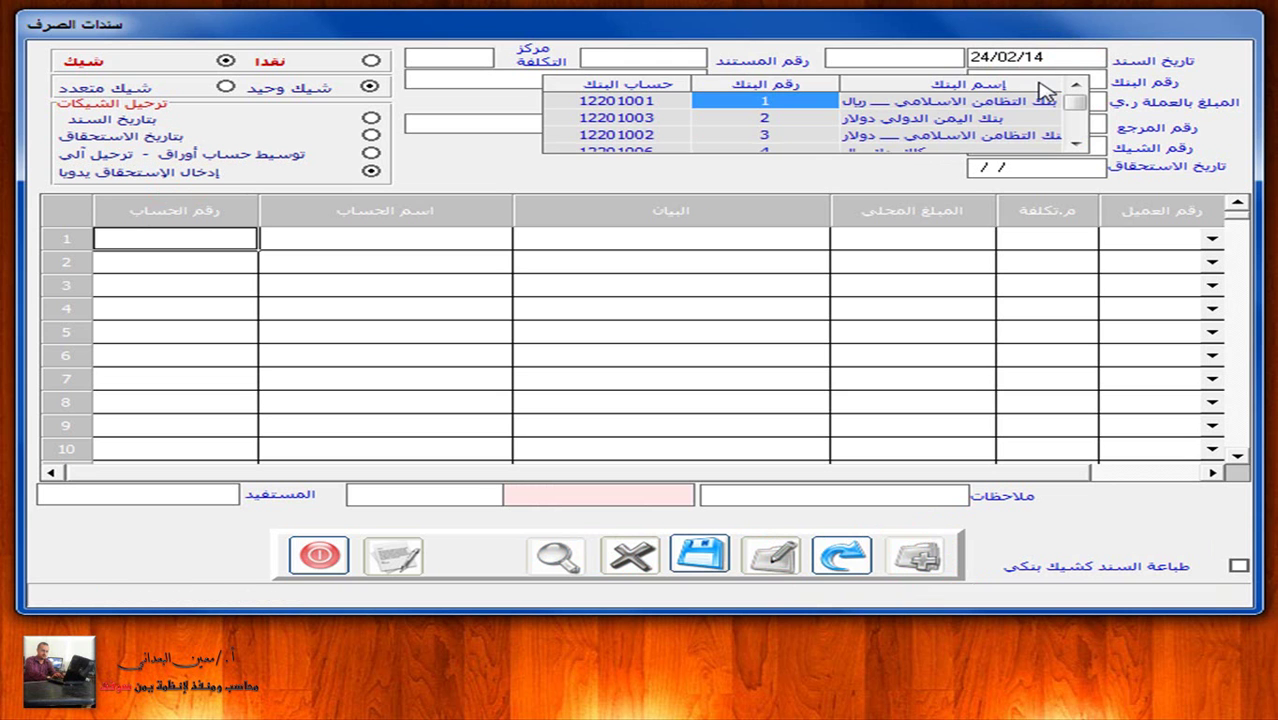
{"action": "left_click", "coordinate": [1027, 135]}
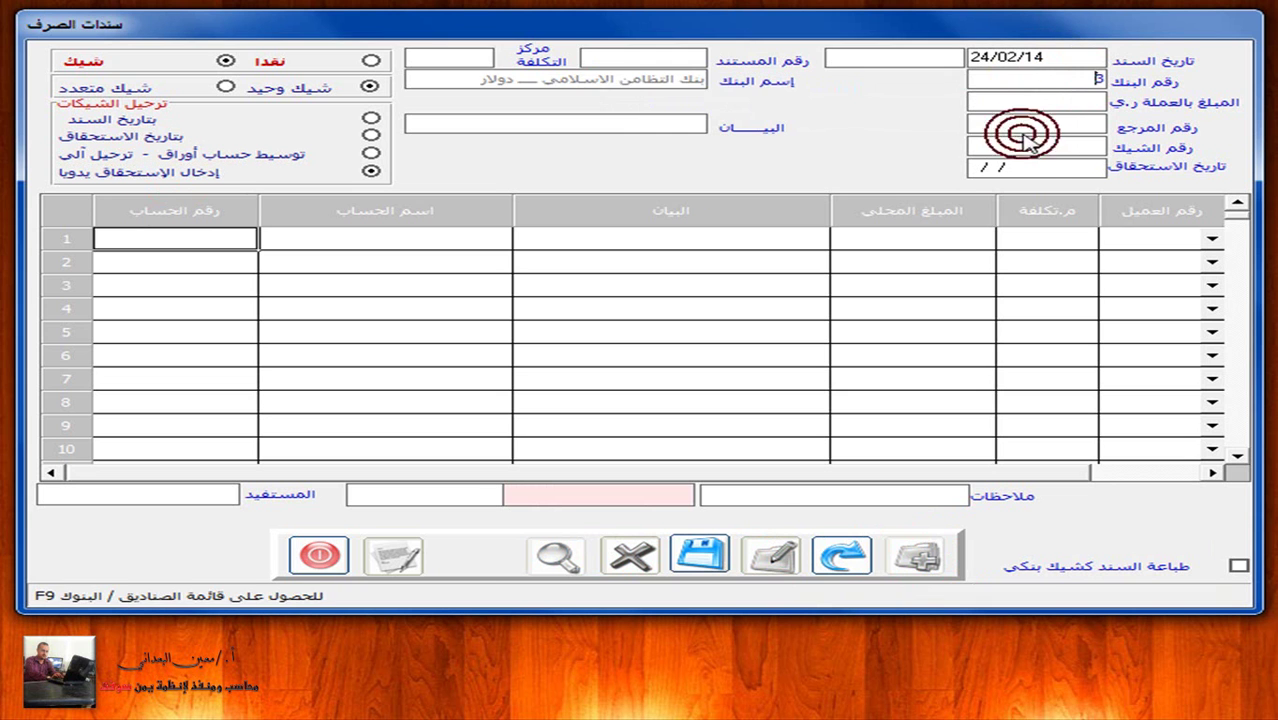
{"action": "type", "text": "700"}
{"action": "key", "text": "Return"}
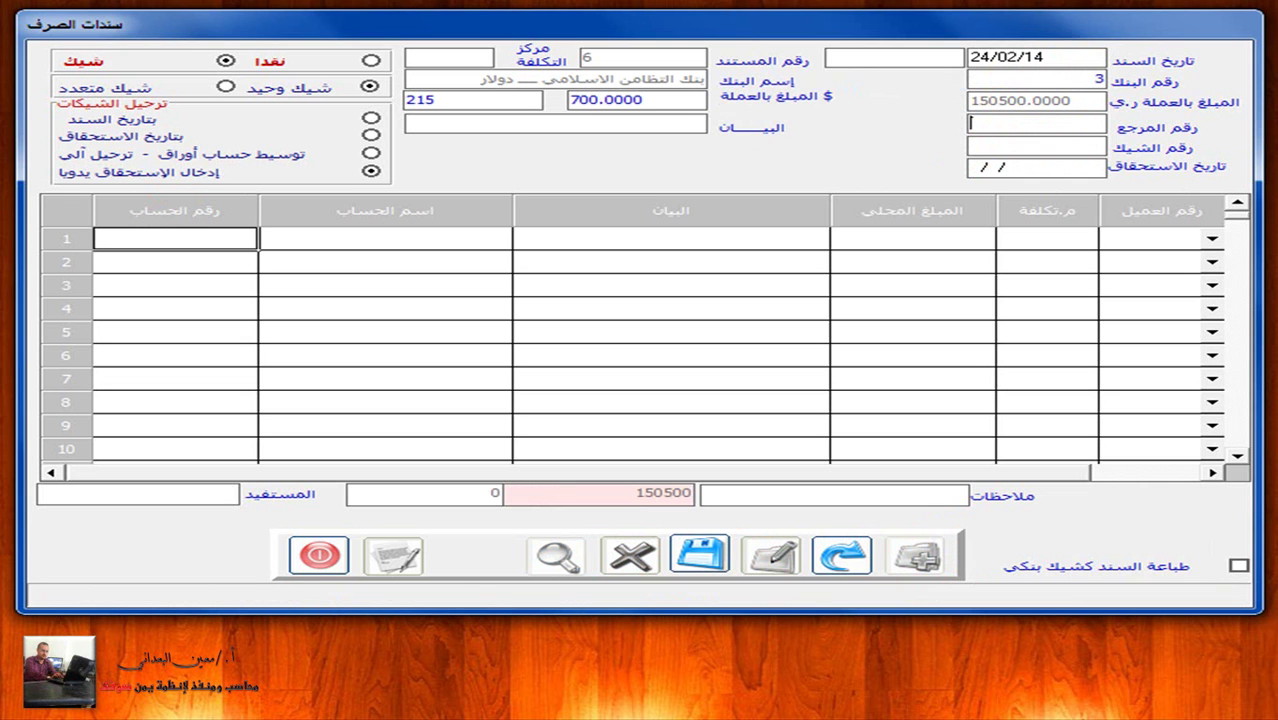
Step: Enter شركة معين للتجاره والاستثمار as the voucher description, 100 as the cheque number and 30/07/14 as the due date
{"action": "type", "text": "شركة معين للتجاره والاستثمار"}
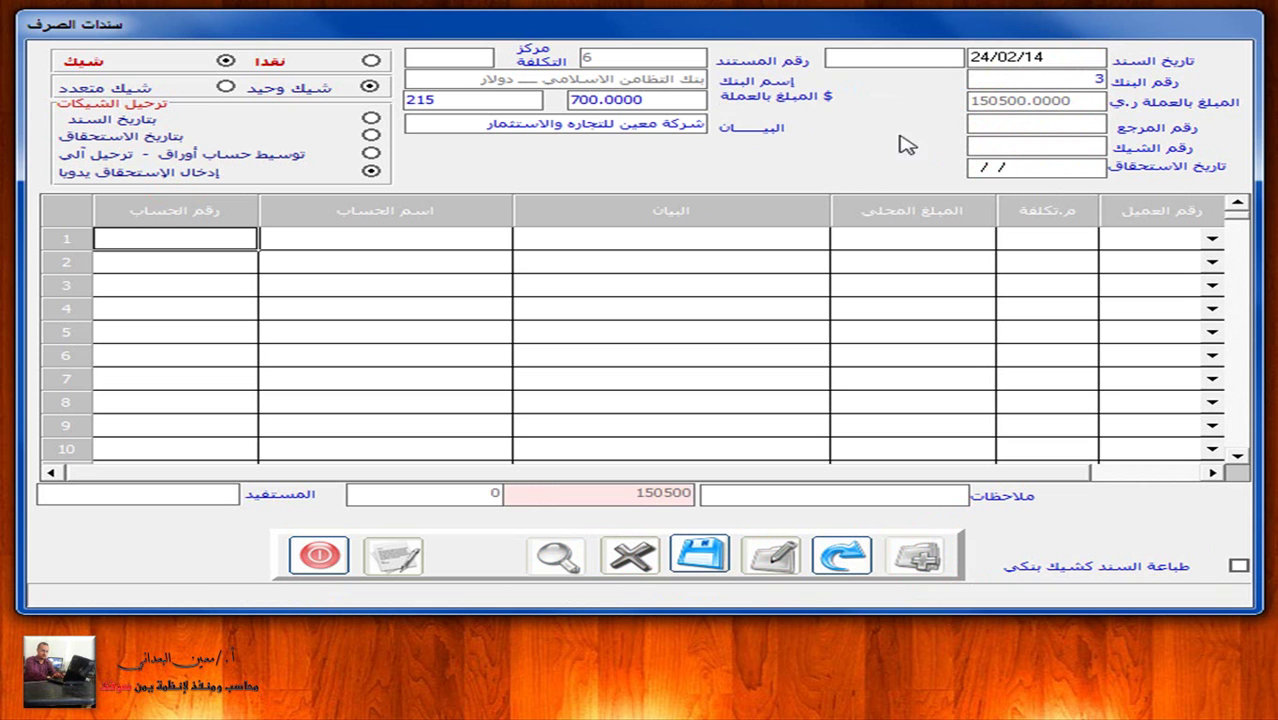
{"action": "left_click", "coordinate": [1024, 148]}
{"action": "type", "text": "100"}
{"action": "key", "text": "Return"}
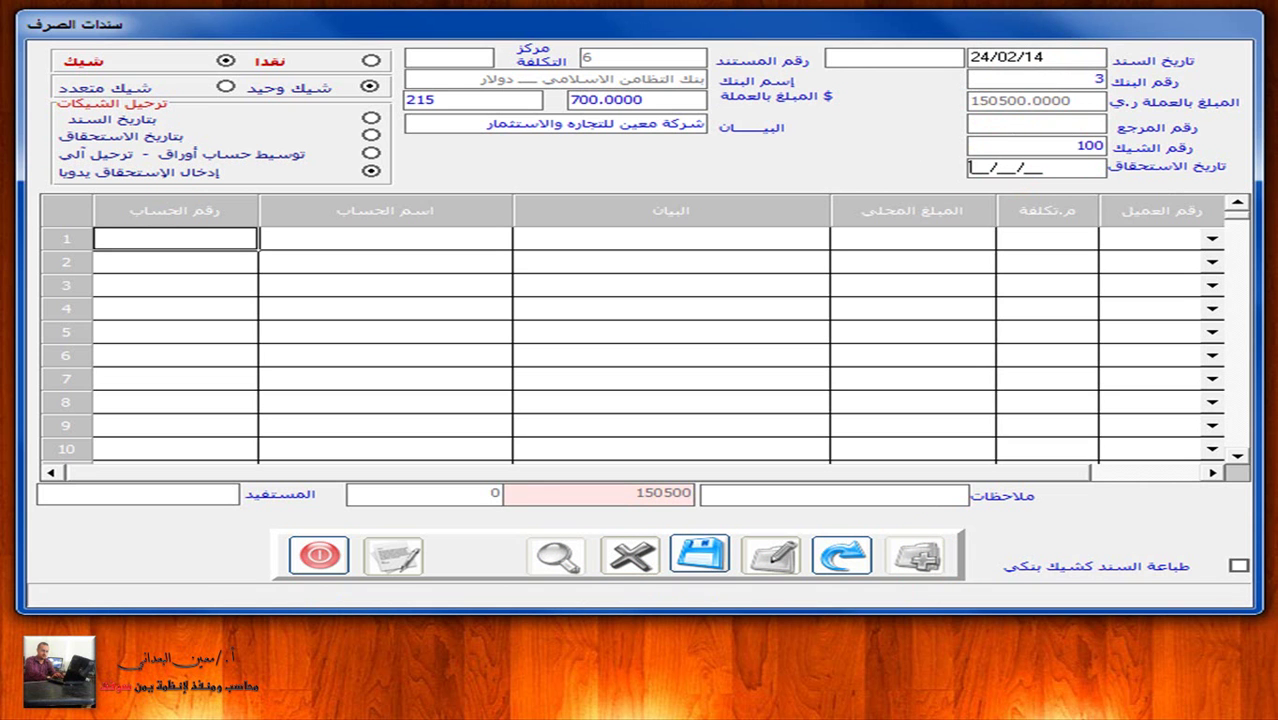
{"action": "type", "text": "30/07/14"}
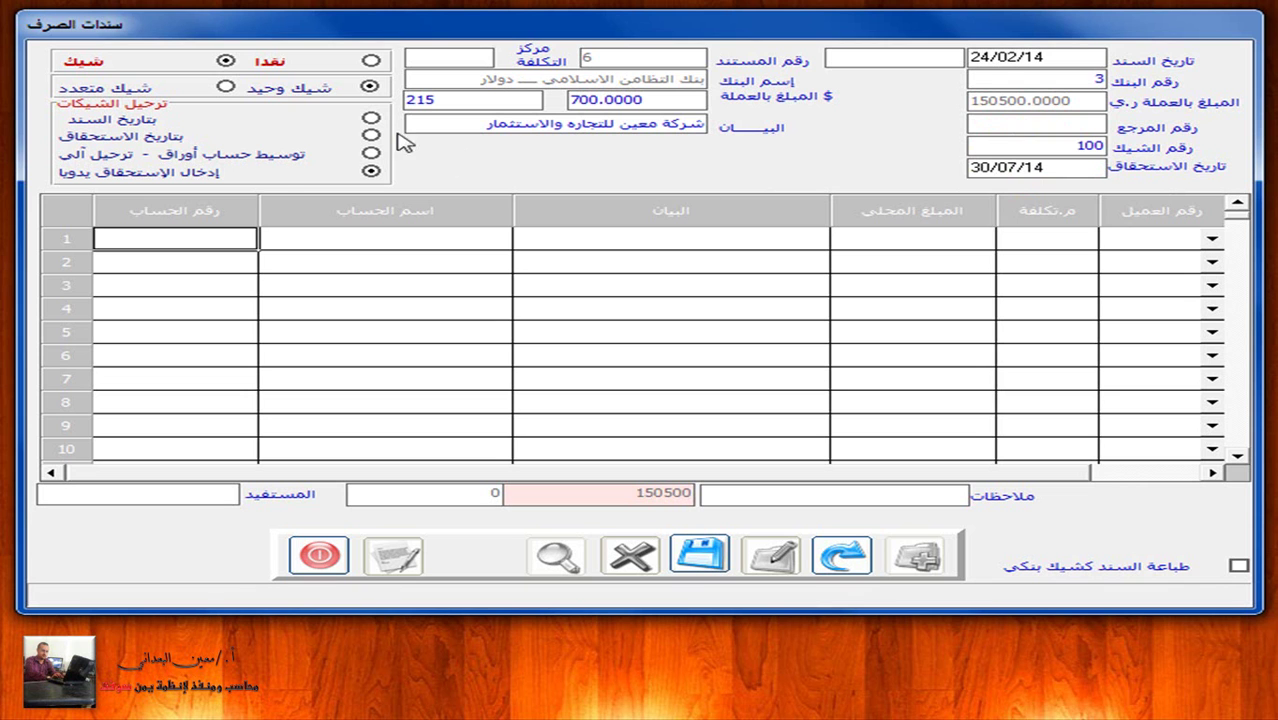
Step: Search the accounts for معين and put شركة معين للتجاره والاستثمار – دولار on the voucher's first line
{"action": "left_click", "coordinate": [330, 233]}
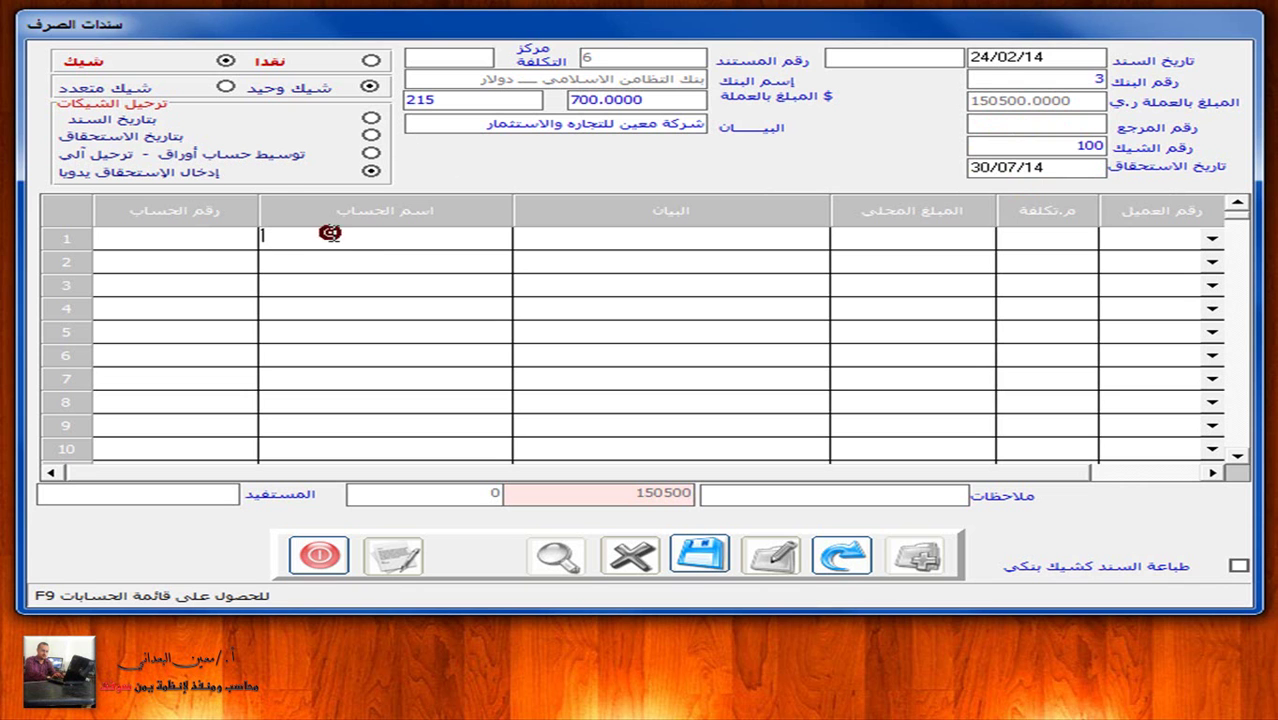
{"action": "type", "text": "**معين"}
{"action": "key", "text": "Return"}
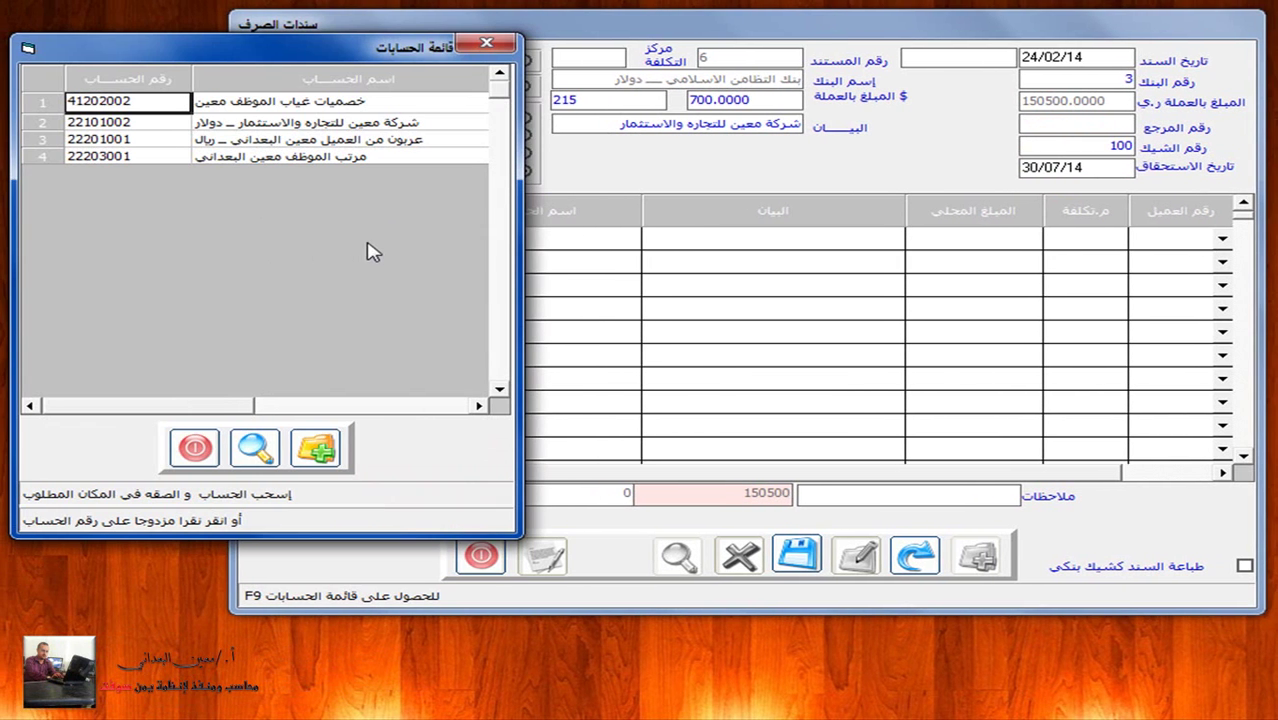
{"action": "double_click", "coordinate": [332, 122]}
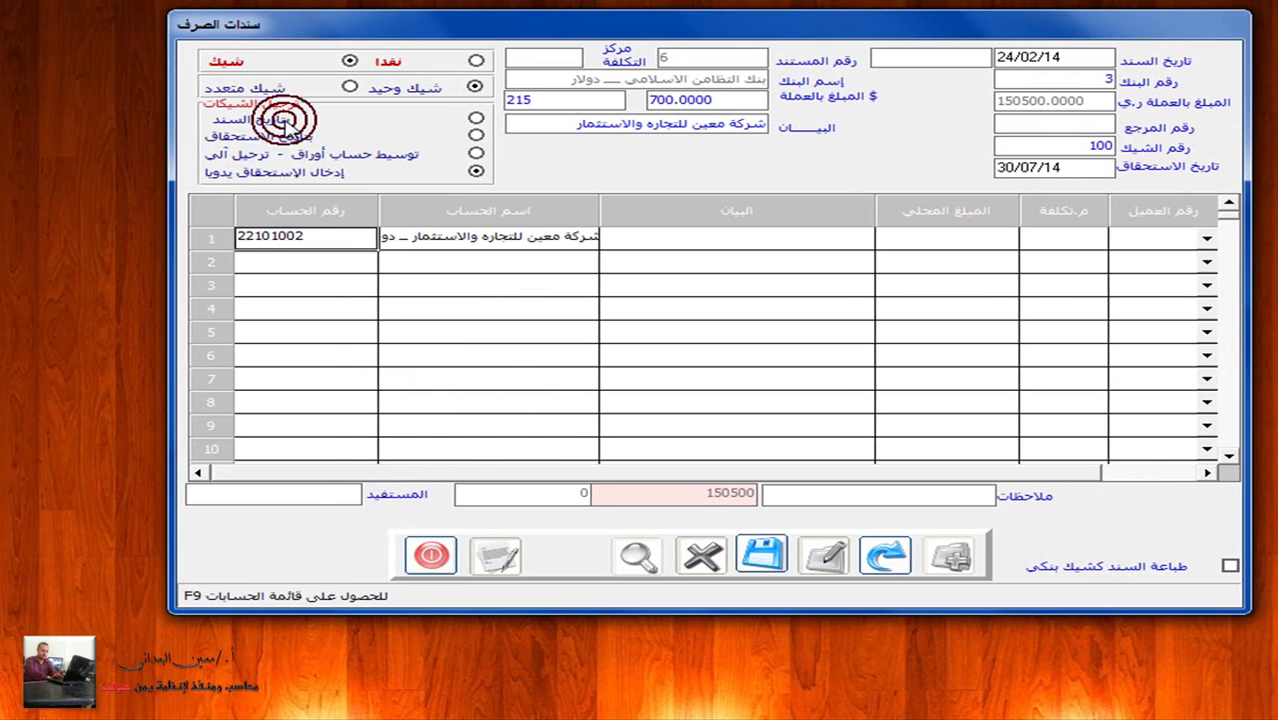
Step: Describe the first line as دفعه من الحساب, set its foreign amount to 700, save the voucher and close it
{"action": "type", "text": "دفعه"}
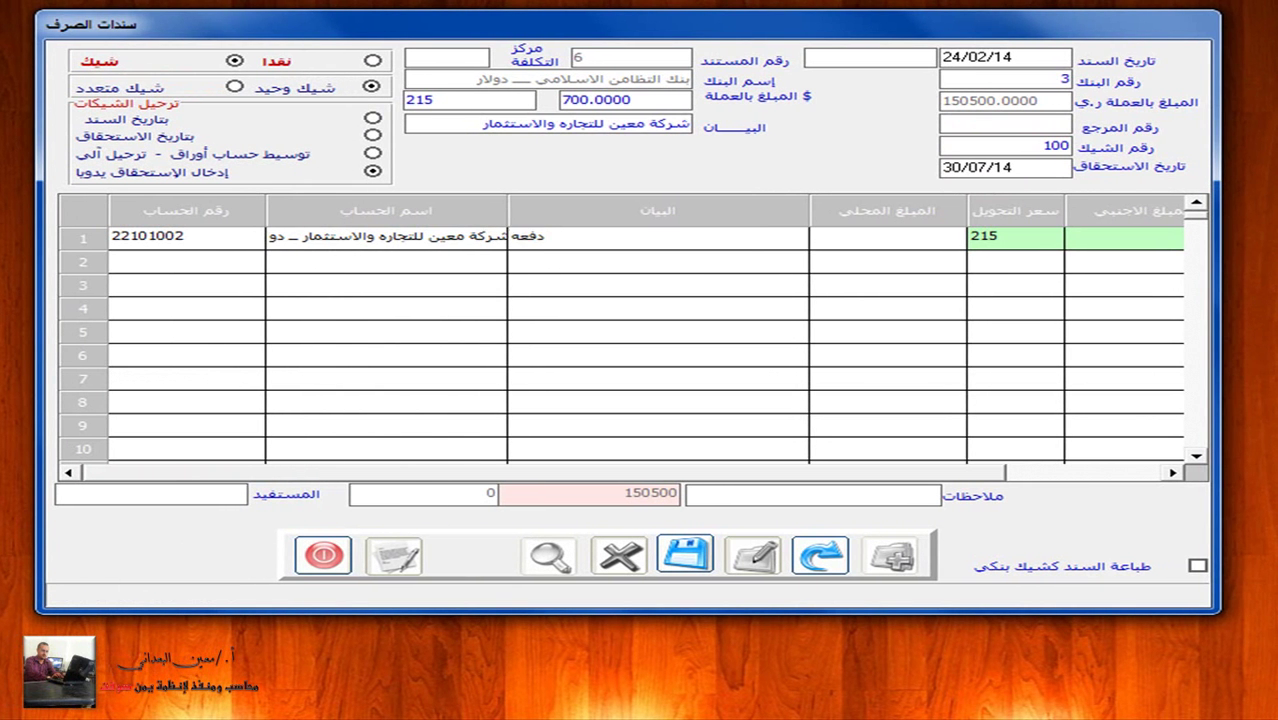
{"action": "type", "text": " من الحساب"}
{"action": "key", "text": "Return"}
{"action": "key", "text": "Return"}
{"action": "key", "text": "Return"}
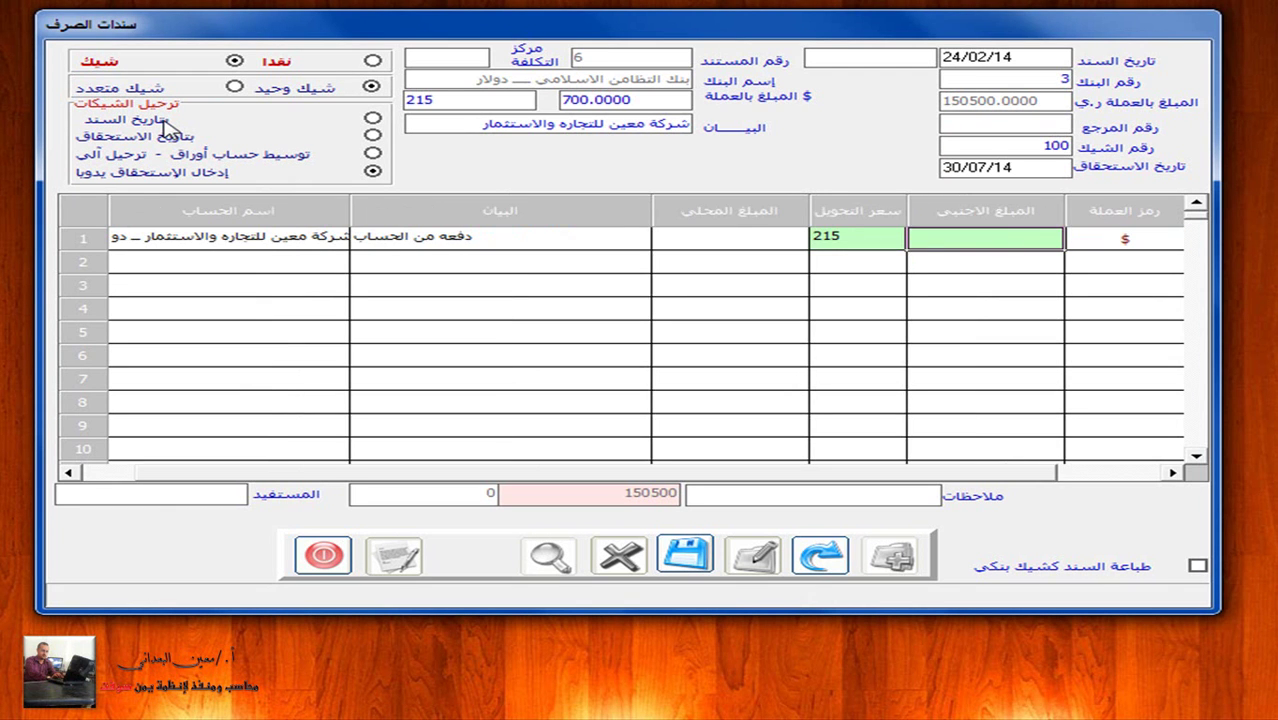
{"action": "type", "text": "70"}
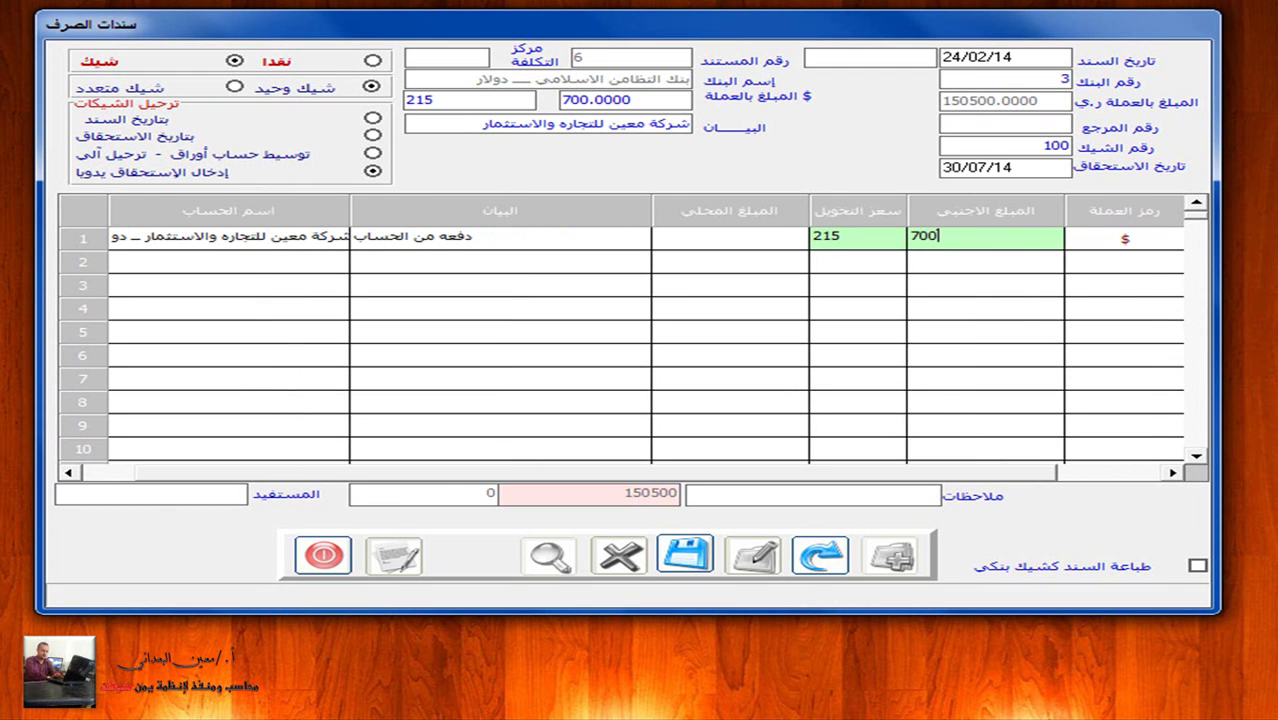
{"action": "type", "text": "0"}
{"action": "key", "text": "Return"}
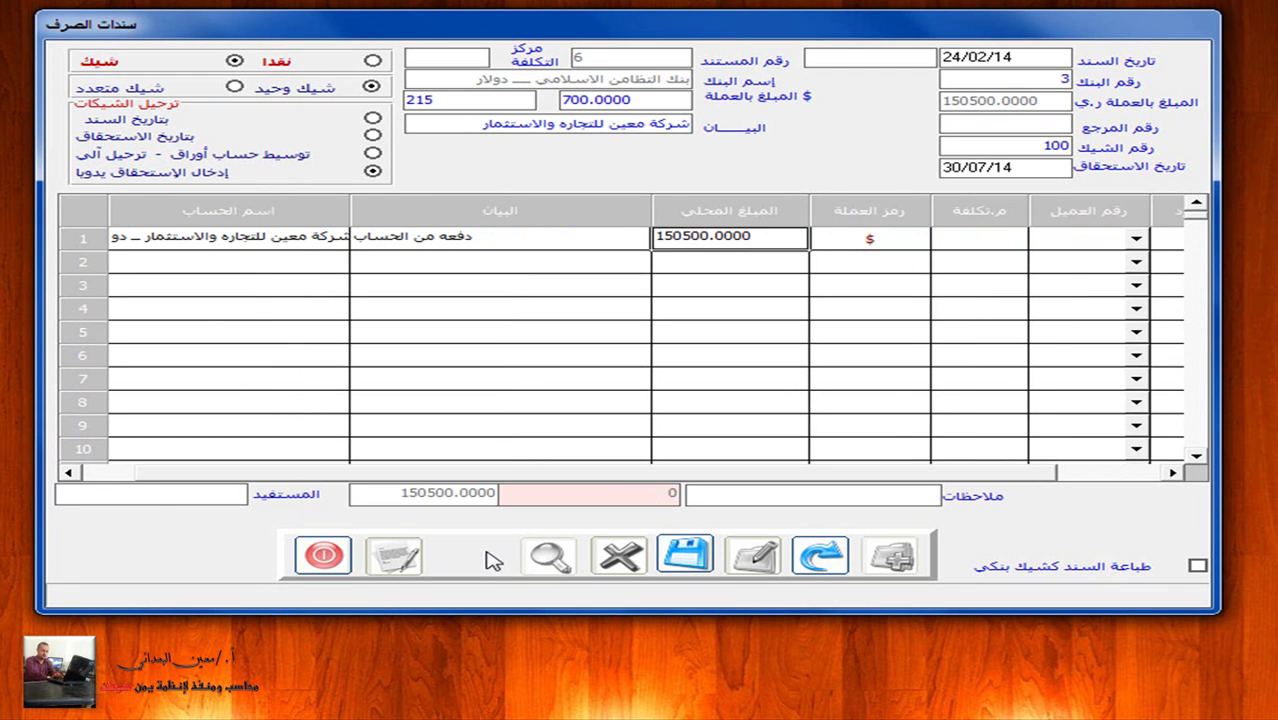
{"action": "left_click", "coordinate": [685, 553]}
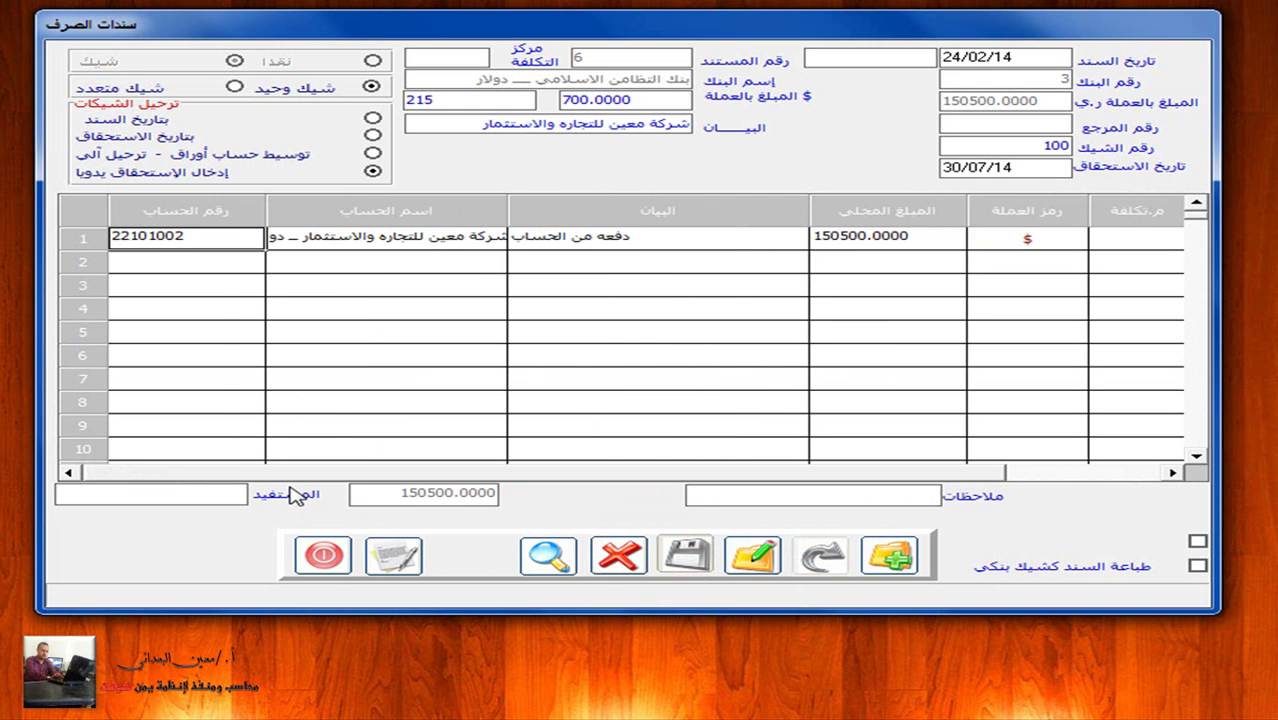
{"action": "left_click", "coordinate": [322, 556]}
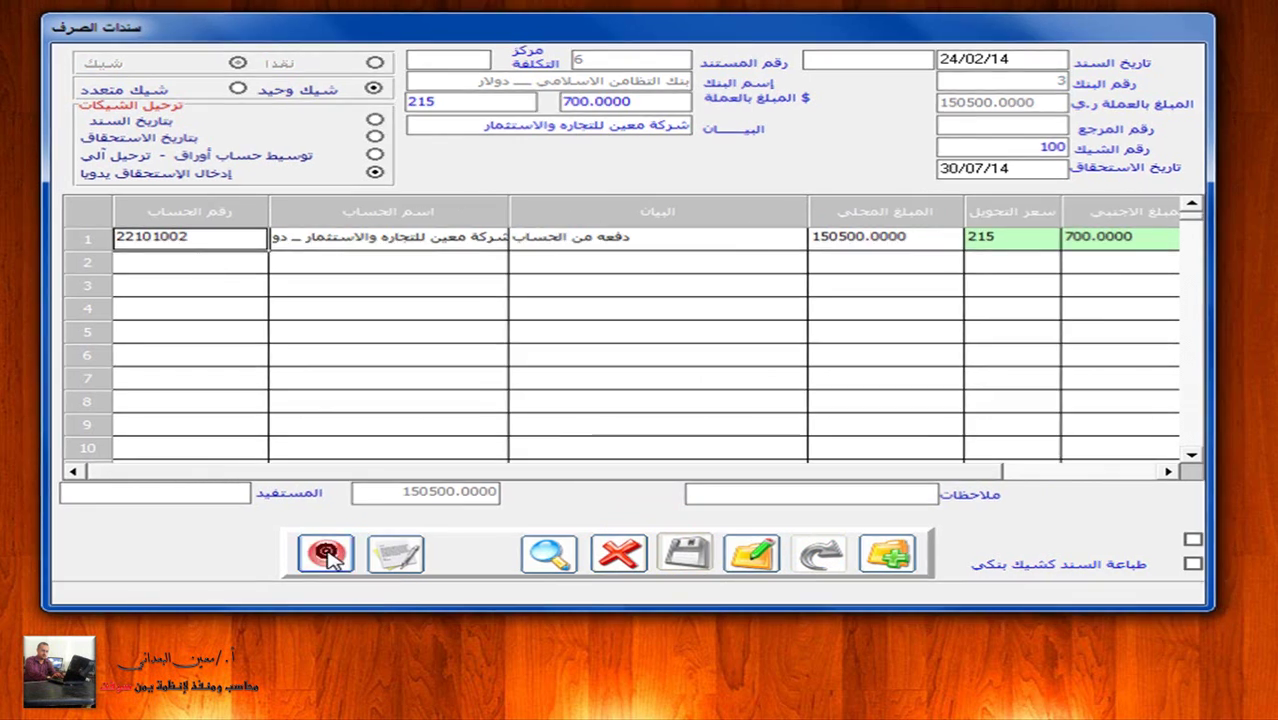
Step: Try to post payment document 6 of bank 3 in the bank voucher posting (السندات البنكية), and close the posting window
{"action": "left_click", "coordinate": [713, 54]}
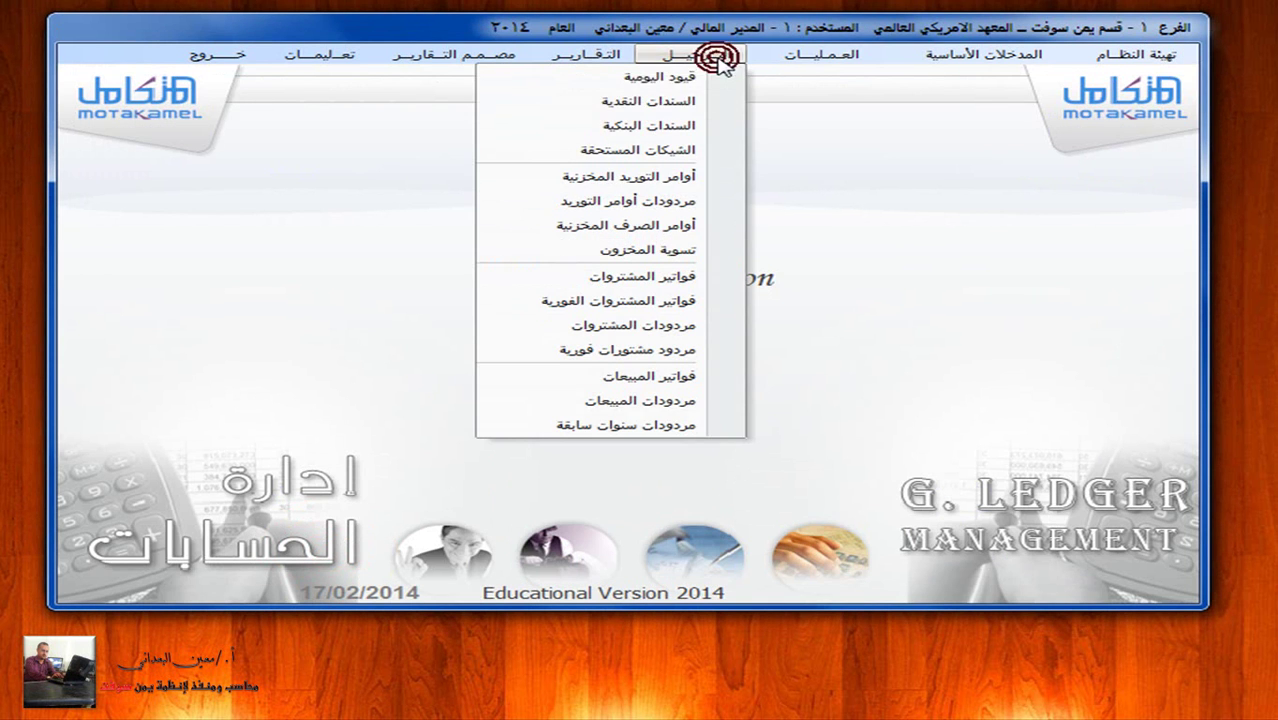
{"action": "left_click", "coordinate": [678, 128]}
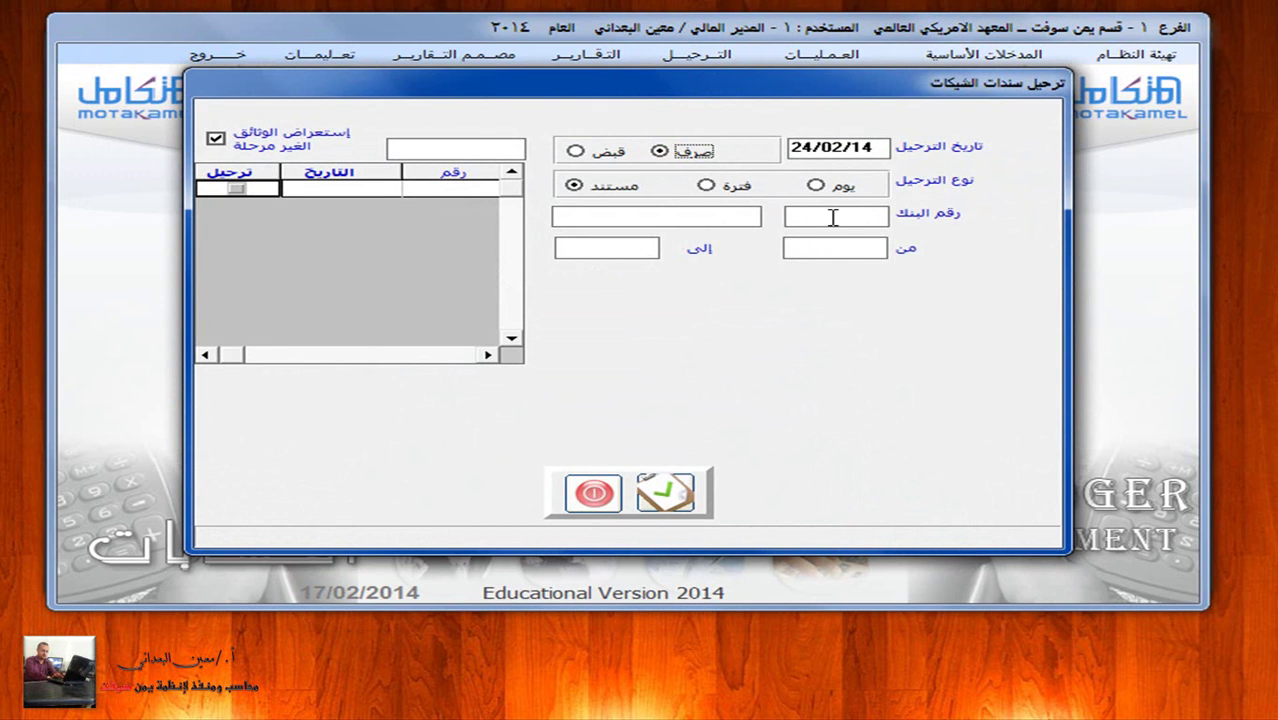
{"action": "left_click", "coordinate": [856, 214]}
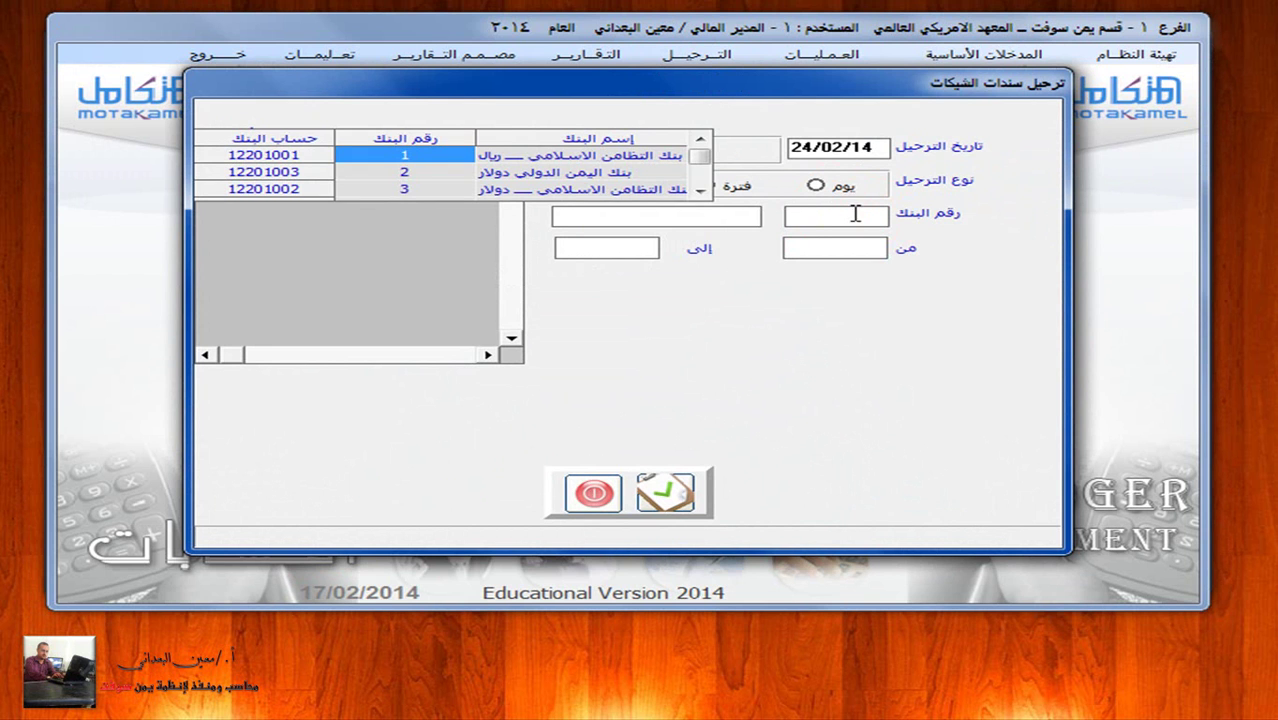
{"action": "left_click", "coordinate": [664, 190]}
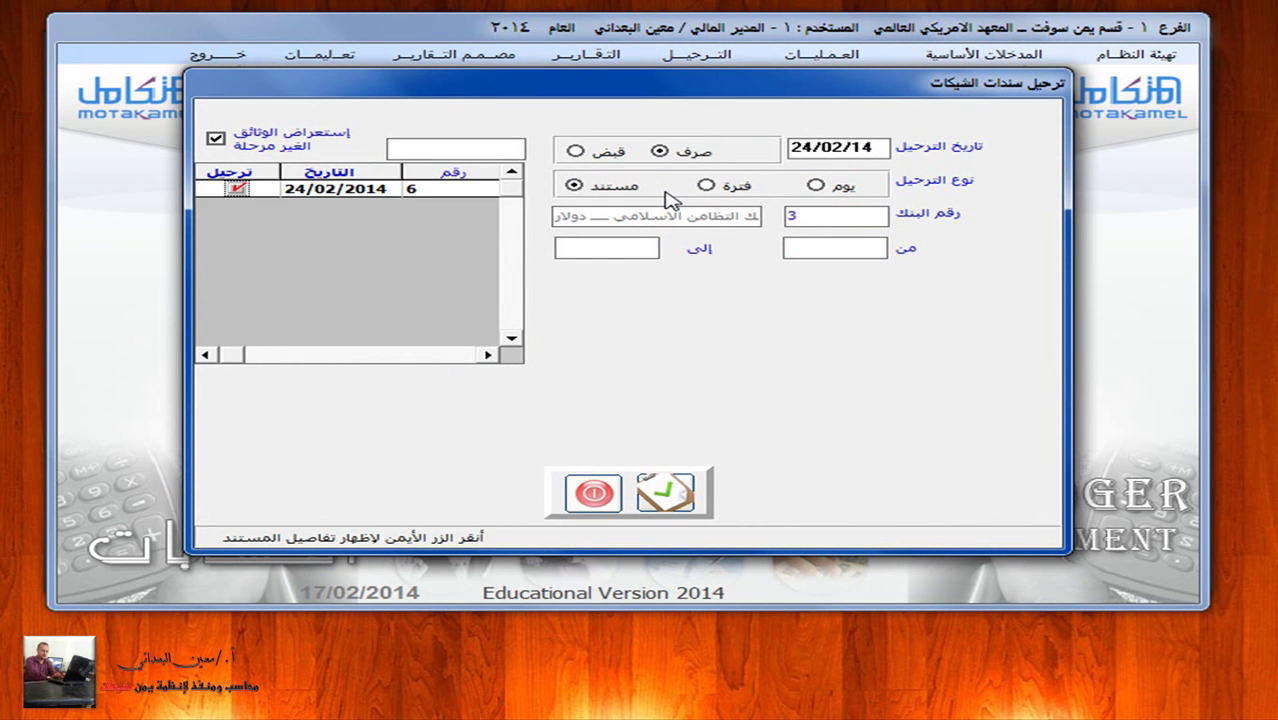
{"action": "left_click", "coordinate": [664, 491]}
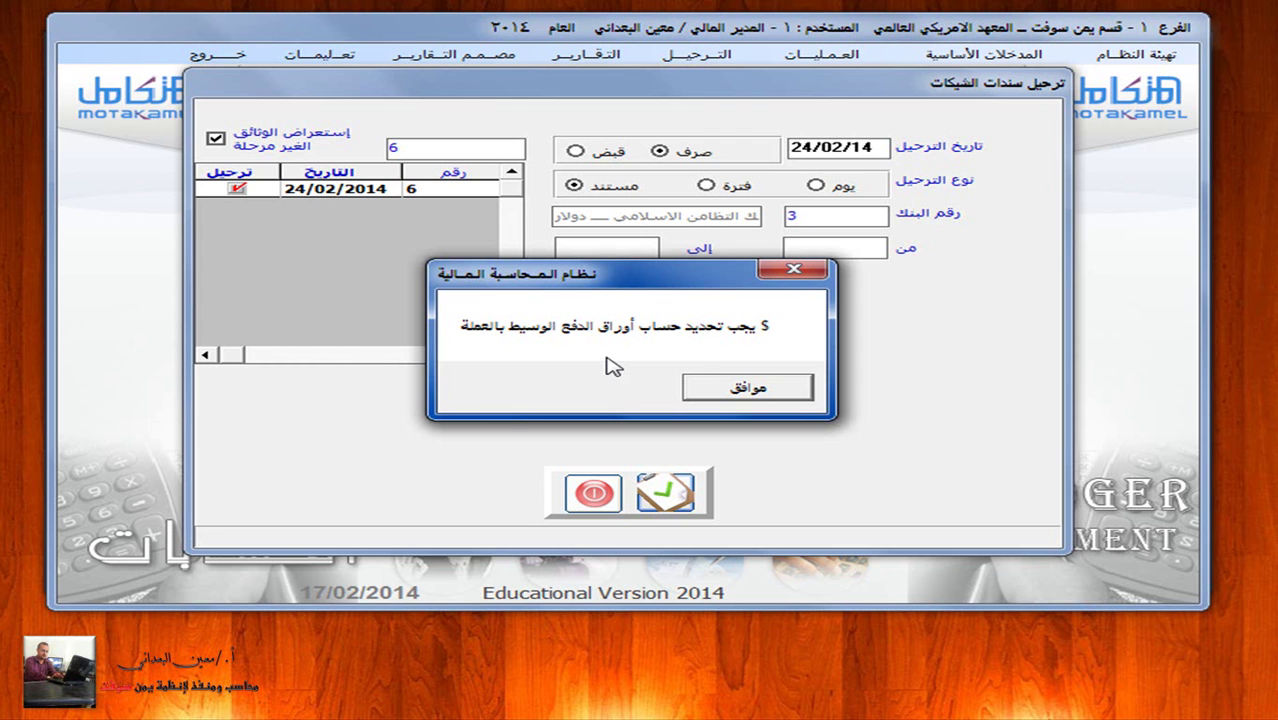
{"action": "left_click", "coordinate": [748, 388]}
{"action": "left_click", "coordinate": [593, 493]}
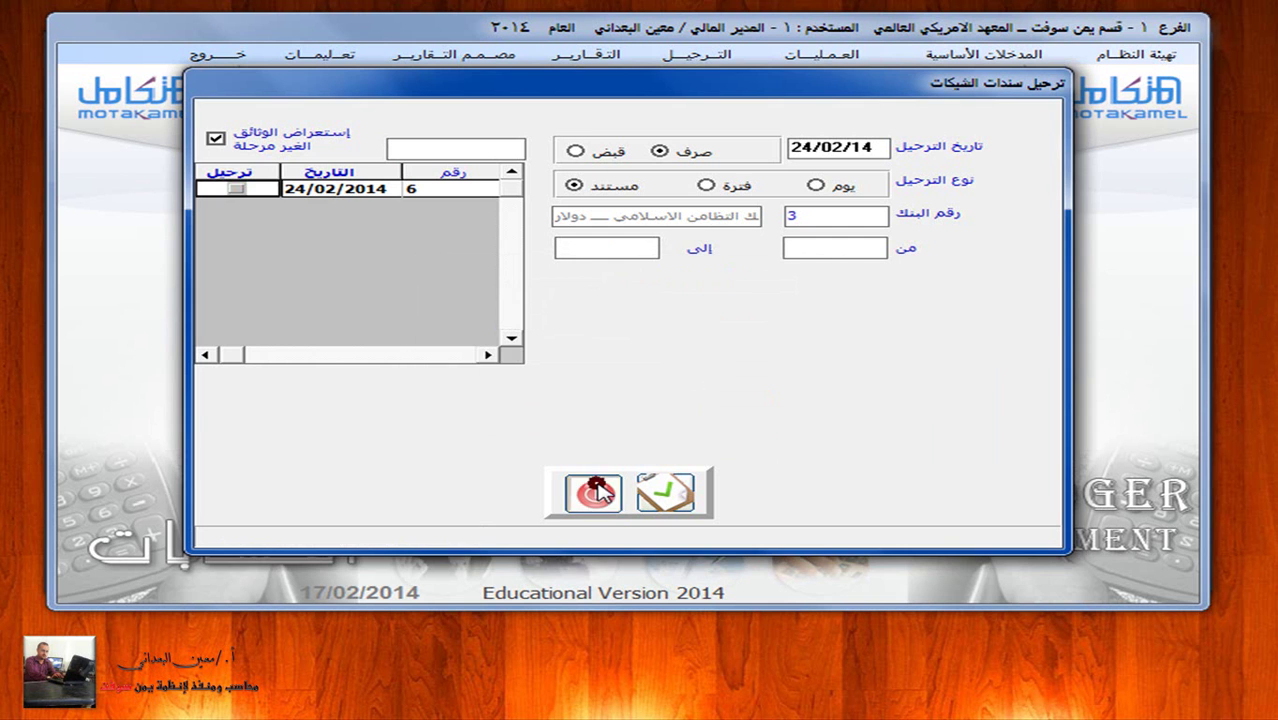
Step: Open the chart of accounts (الدليل المحاسبي) as a tree and expand current liabilities (22) to the sub-accounts of notes payable 22202
{"action": "left_click", "coordinate": [960, 54]}
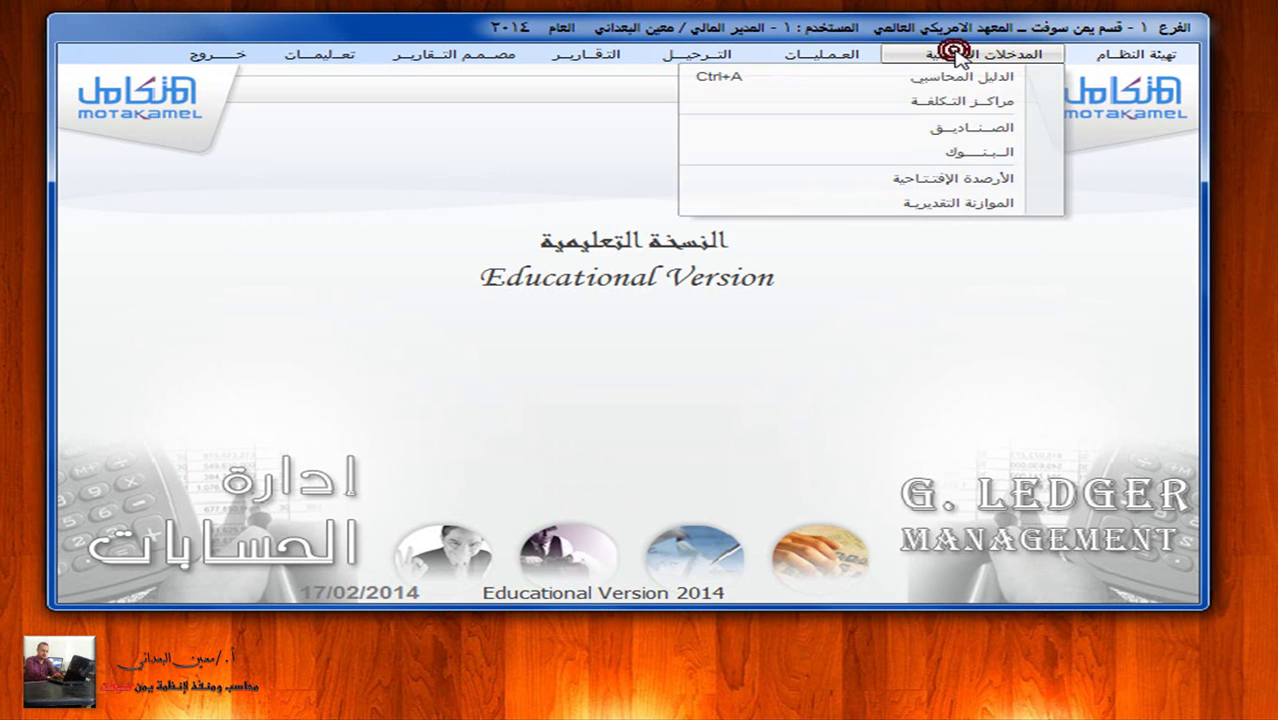
{"action": "left_click", "coordinate": [960, 76]}
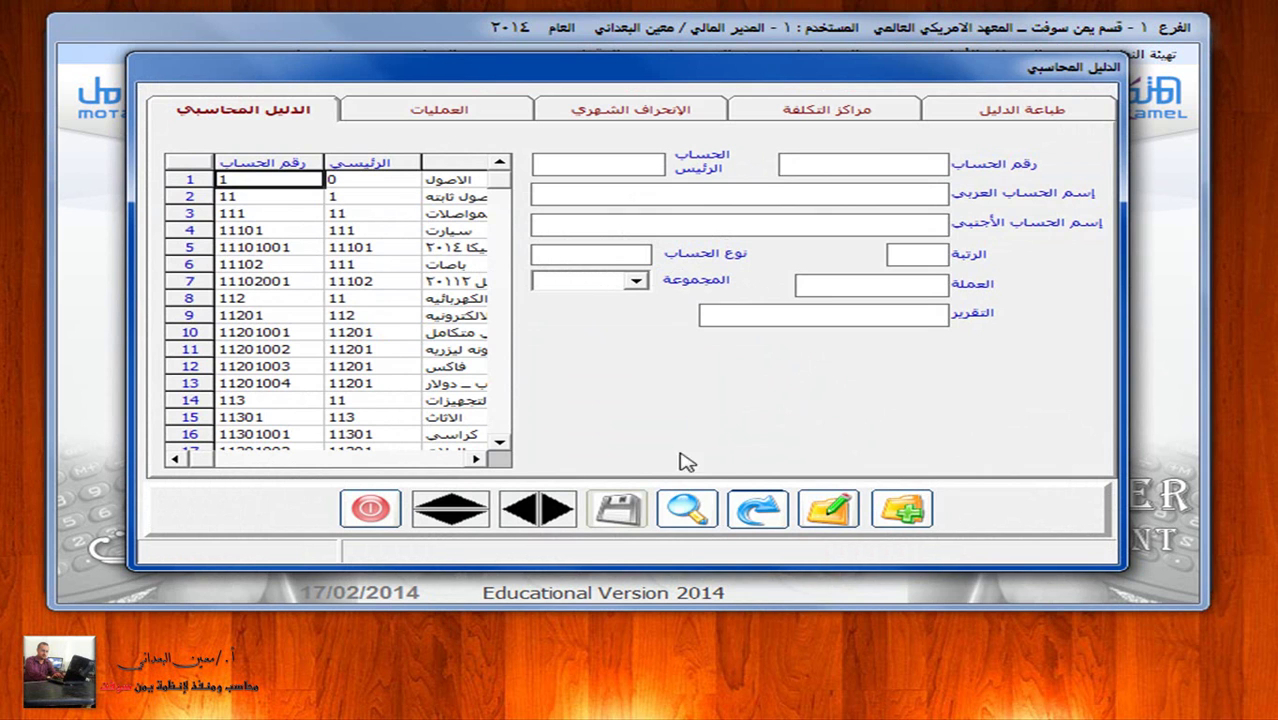
{"action": "left_click", "coordinate": [686, 510]}
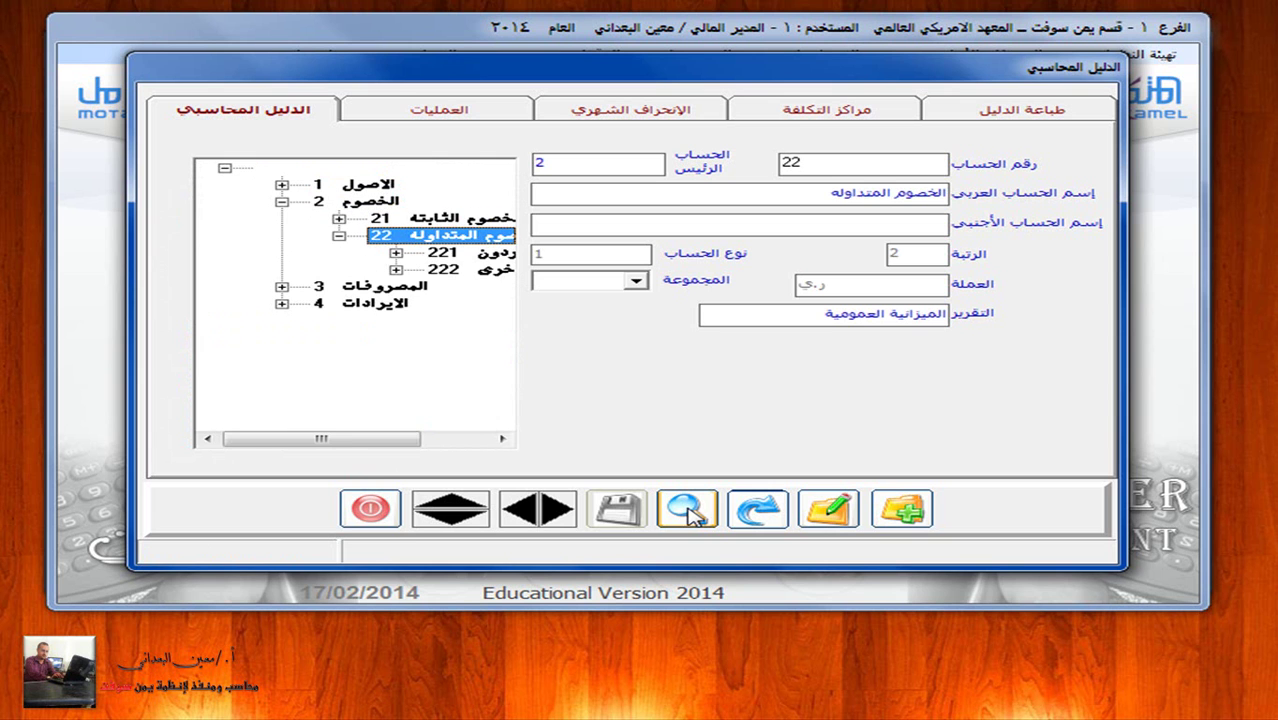
{"action": "left_click_drag", "start_coordinate": [390, 438], "coordinate": [465, 445]}
{"action": "left_click", "coordinate": [302, 270]}
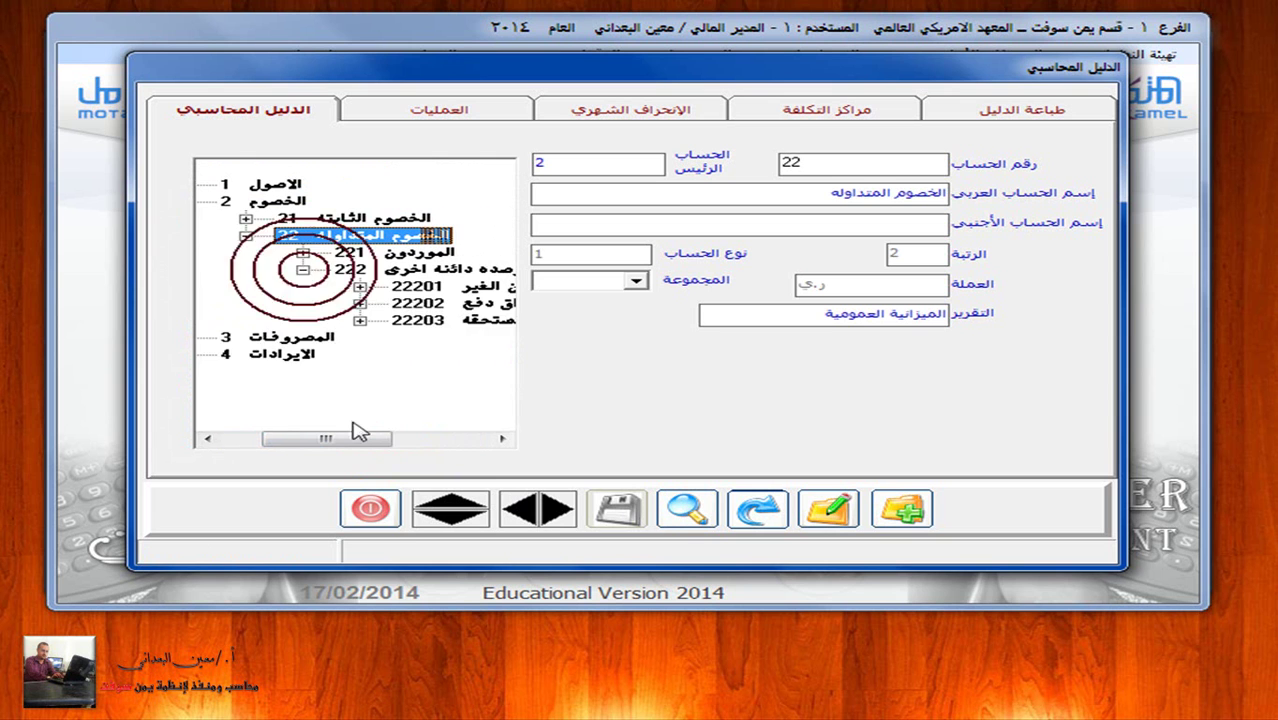
{"action": "left_click_drag", "start_coordinate": [357, 443], "coordinate": [418, 430]}
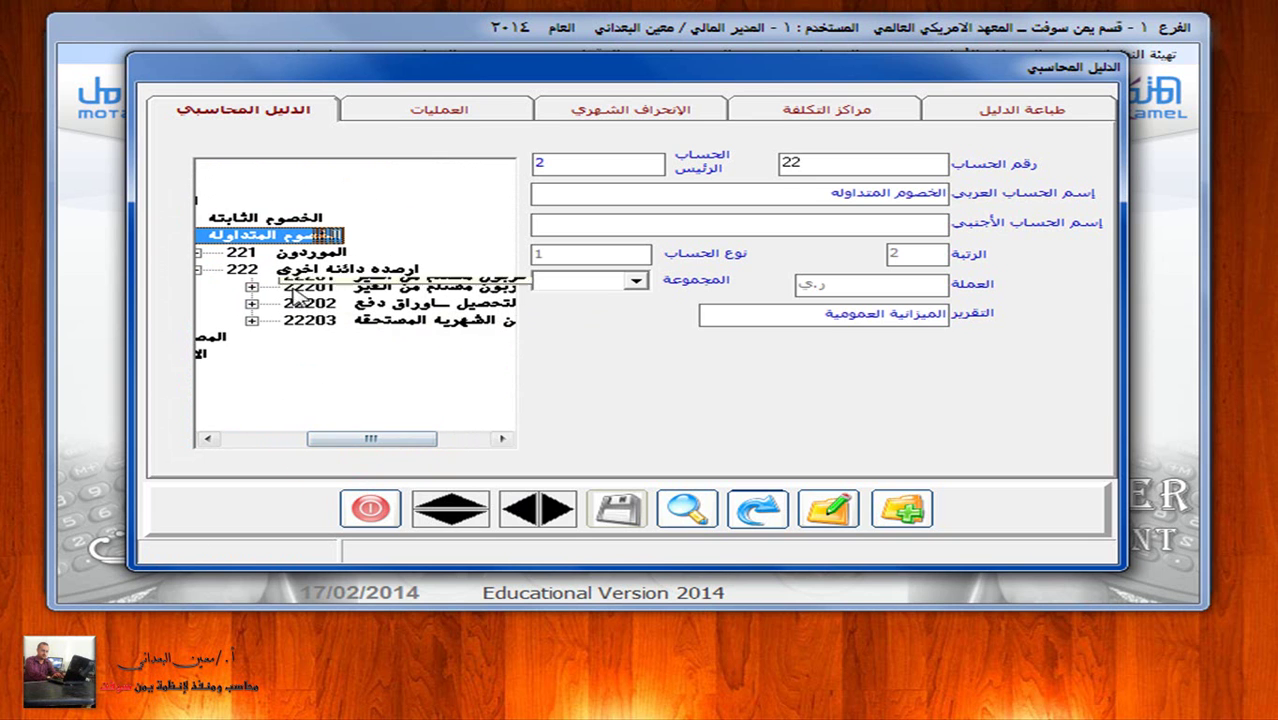
{"action": "left_click", "coordinate": [252, 303]}
{"action": "mouse_move", "coordinate": [330, 441]}
{"action": "left_mouse_down"}
{"action": "mouse_move", "coordinate": [408, 442]}
{"action": "mouse_move", "coordinate": [352, 444]}
{"action": "left_mouse_up"}
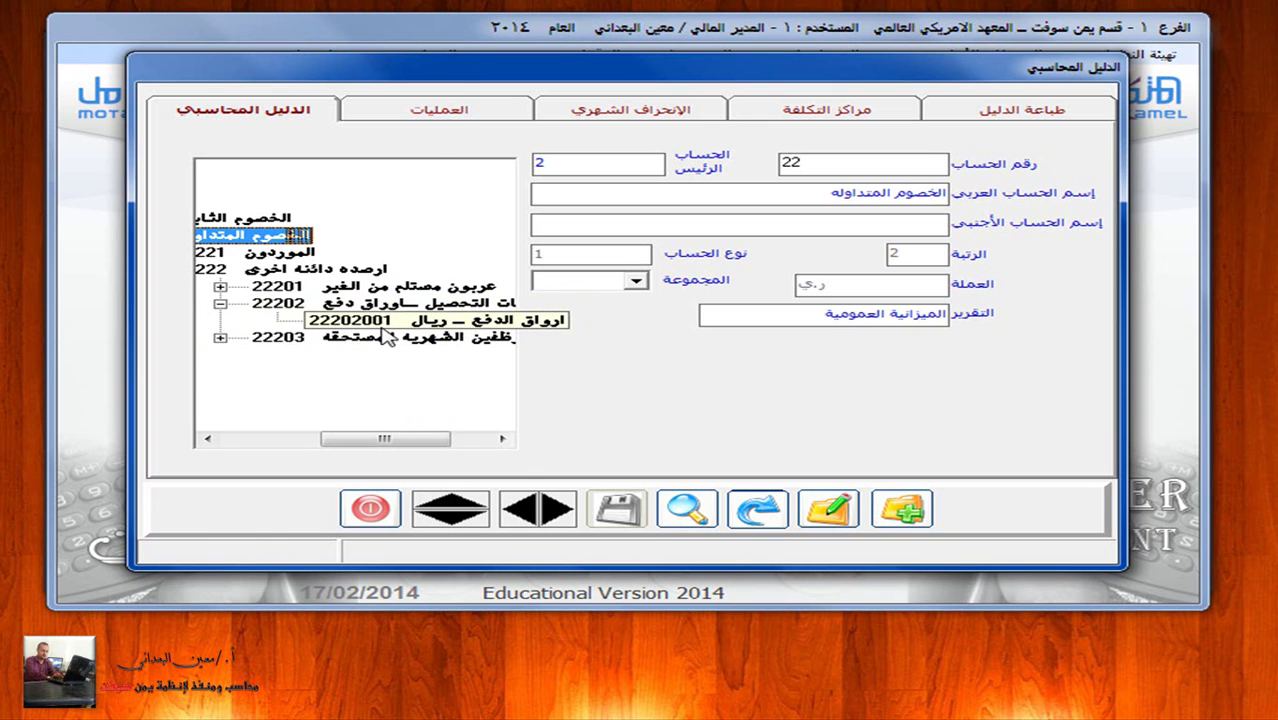
Step: Start a new account numbered 22202002 with 22202 as its parent account
{"action": "left_click", "coordinate": [901, 508]}
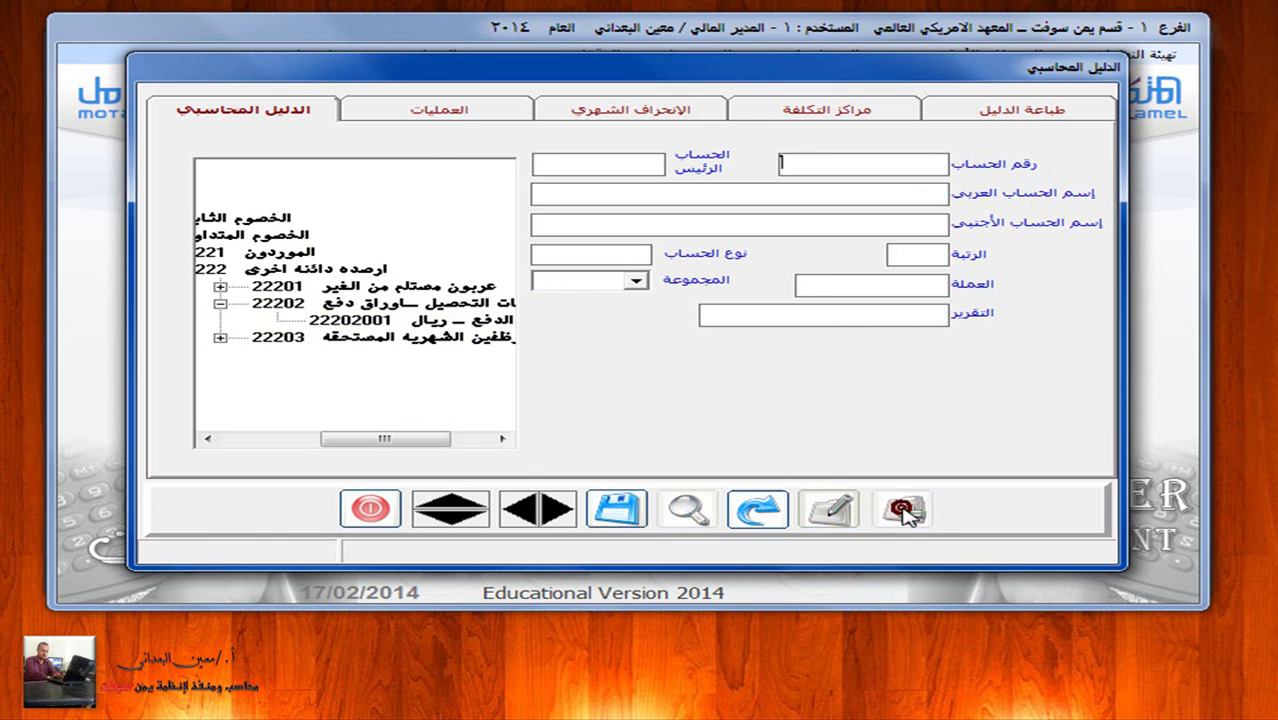
{"action": "type", "text": "22202002"}
{"action": "key", "text": "Return"}
{"action": "type", "text": "222"}
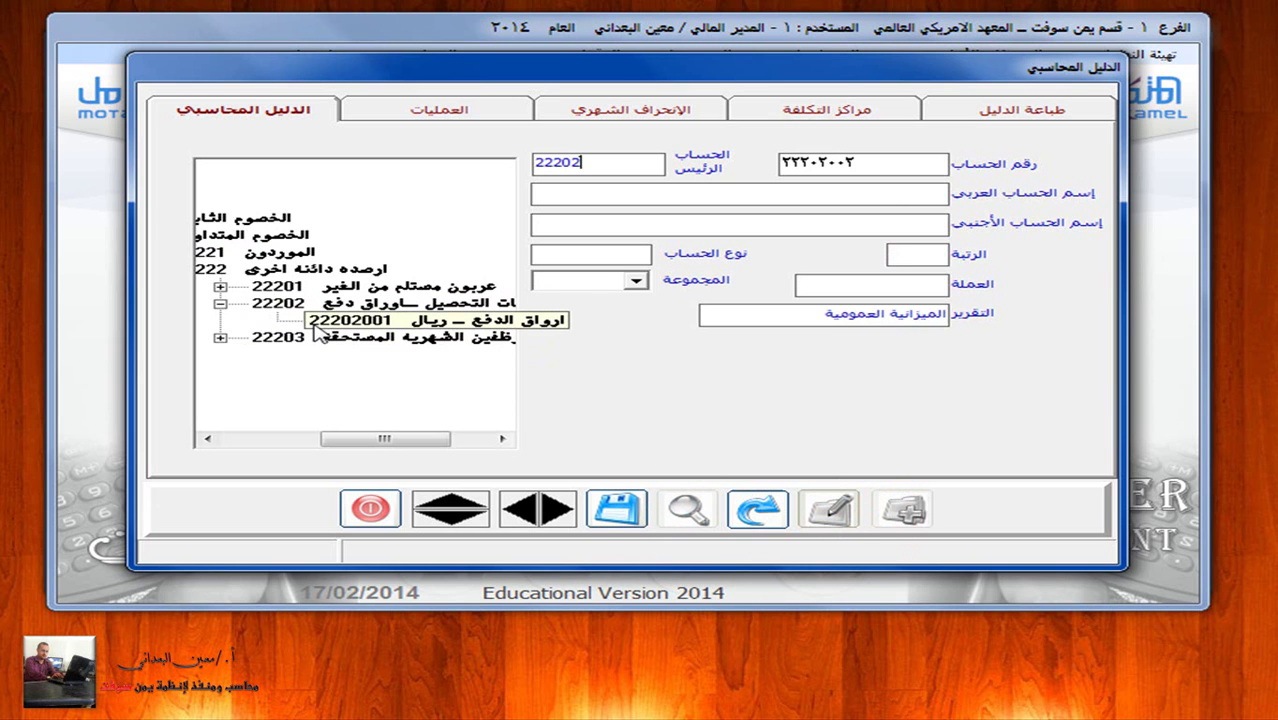
Step: Name the account اروراق دفع ــ دولار, give it account type 2 and currency $, save it and close the chart of accounts
{"action": "left_click", "coordinate": [929, 192]}
{"action": "type", "text": "اوراق دفع ـ دولار"}
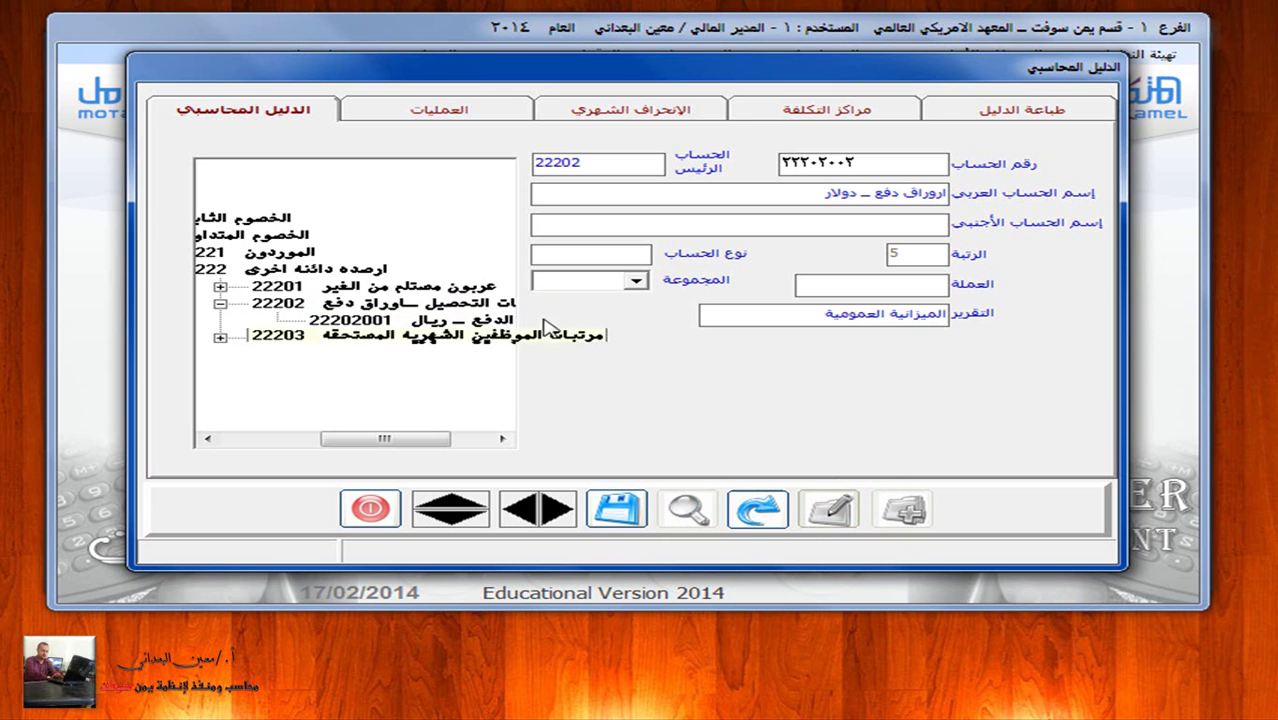
{"action": "left_click", "coordinate": [585, 254]}
{"action": "left_click", "coordinate": [610, 285]}
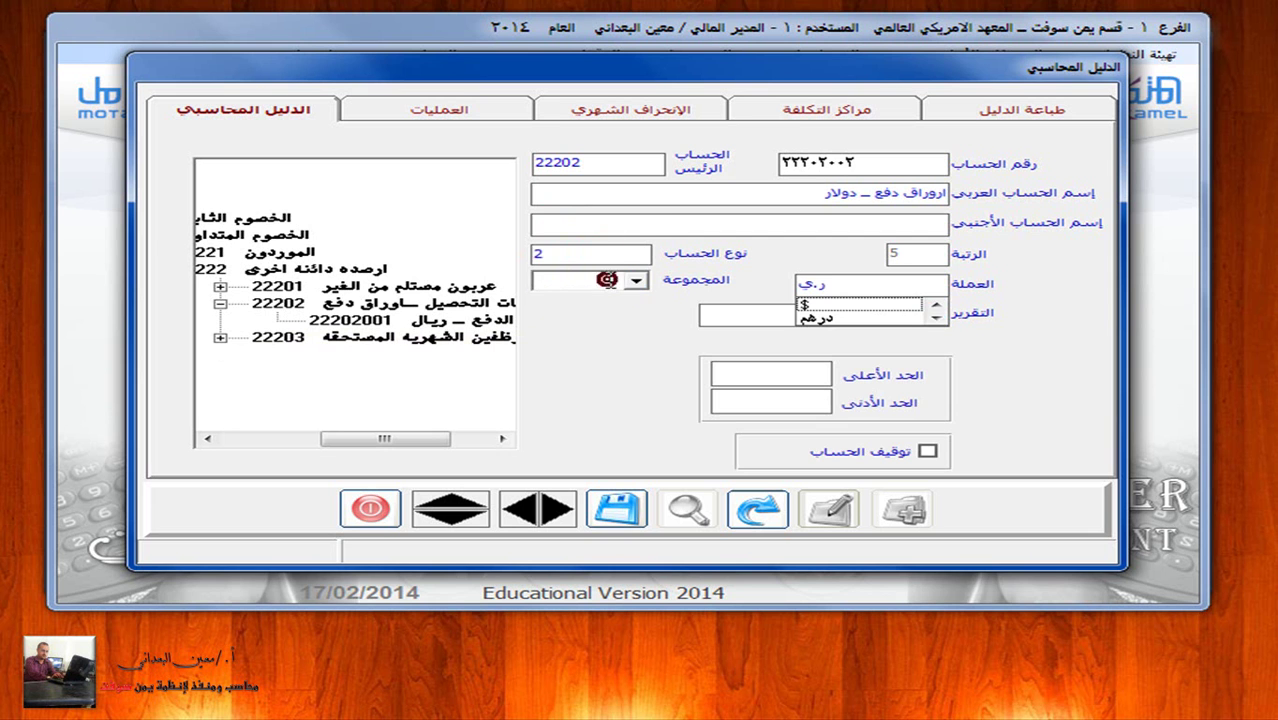
{"action": "left_click", "coordinate": [822, 302]}
{"action": "left_click", "coordinate": [612, 509]}
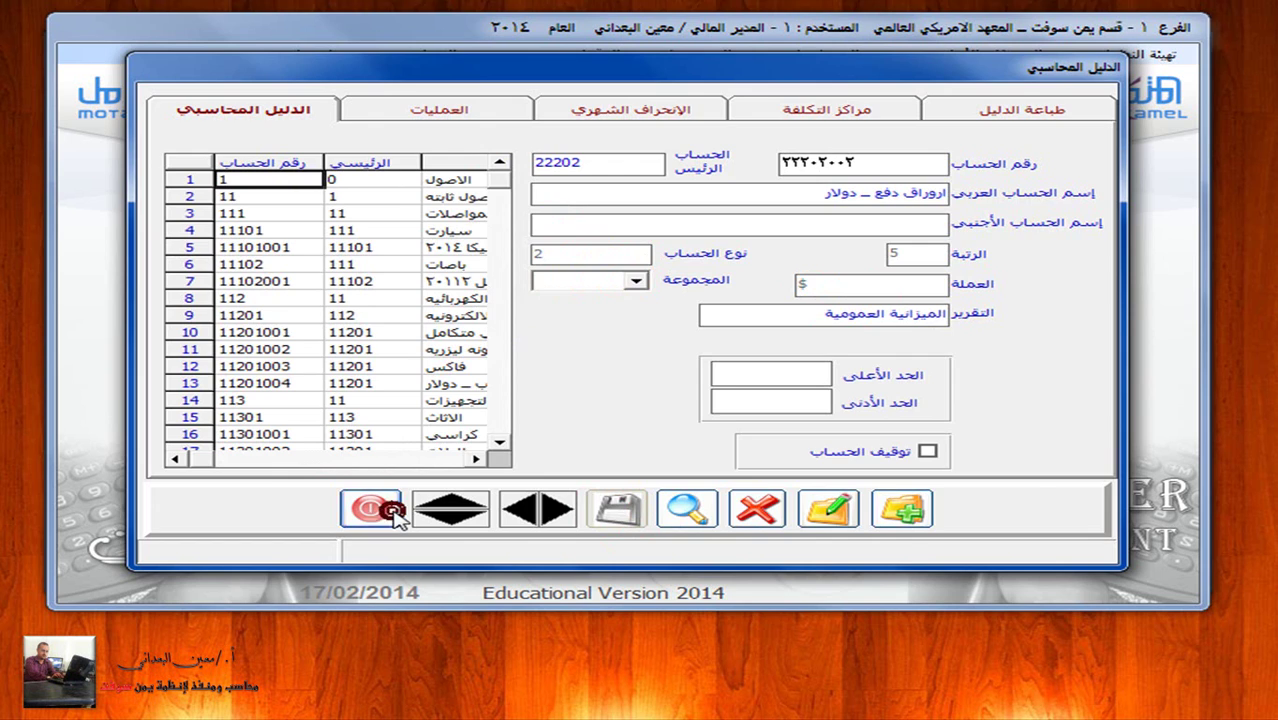
{"action": "left_click", "coordinate": [372, 508]}
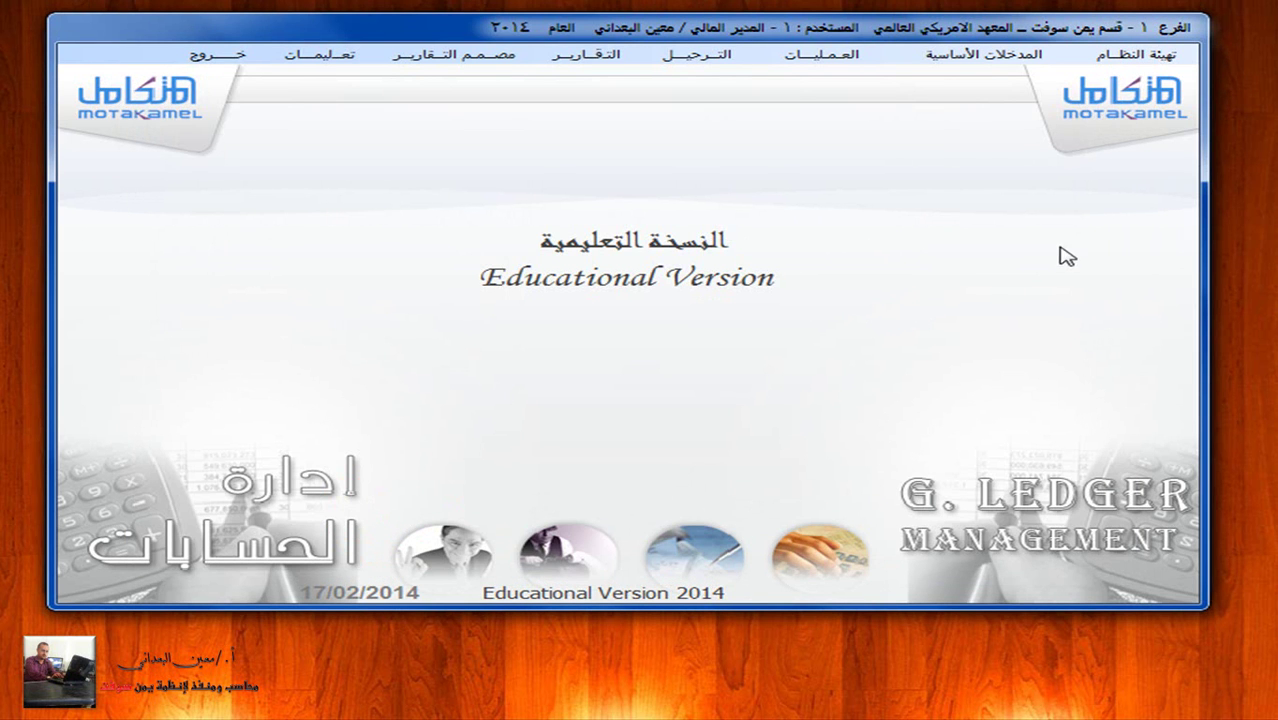
Step: Set the notes-payable (أوراق الدفع) intermediate account to 22202 in الحسابات الوسيطة, save and close the window
{"action": "left_click", "coordinate": [238, 52]}
{"action": "left_click", "coordinate": [1105, 200]}
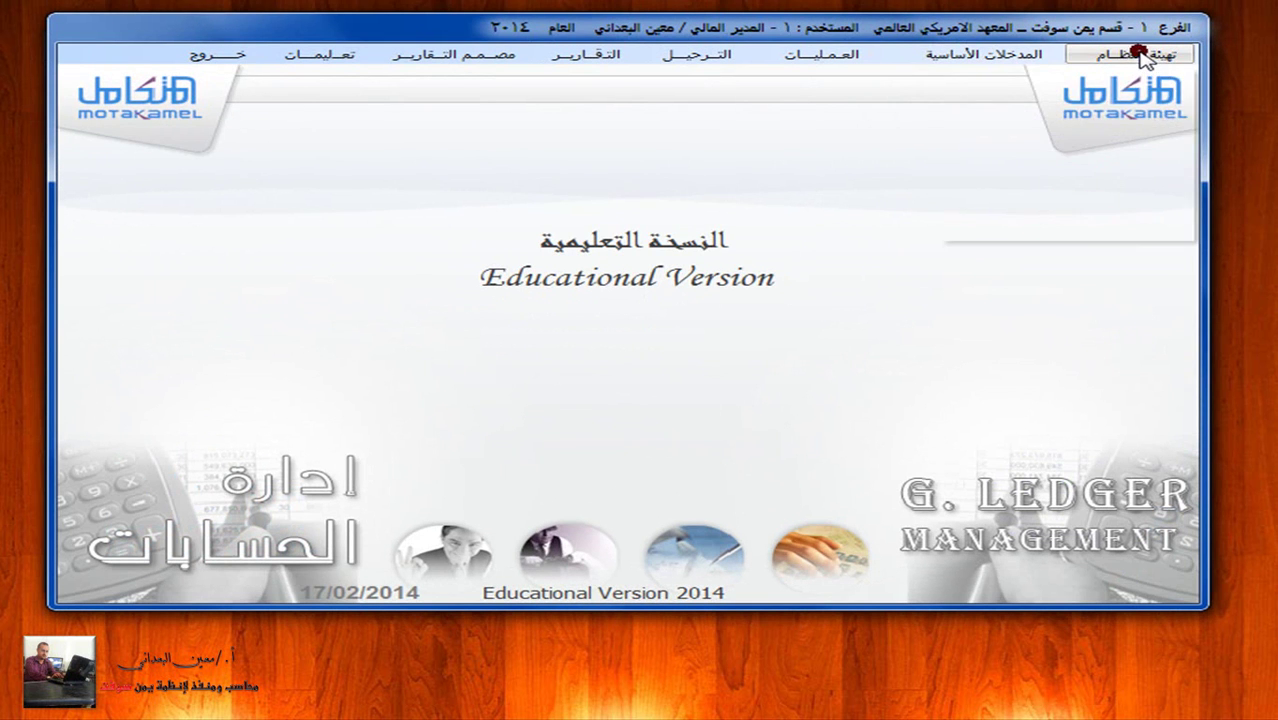
{"action": "left_click", "coordinate": [1110, 54]}
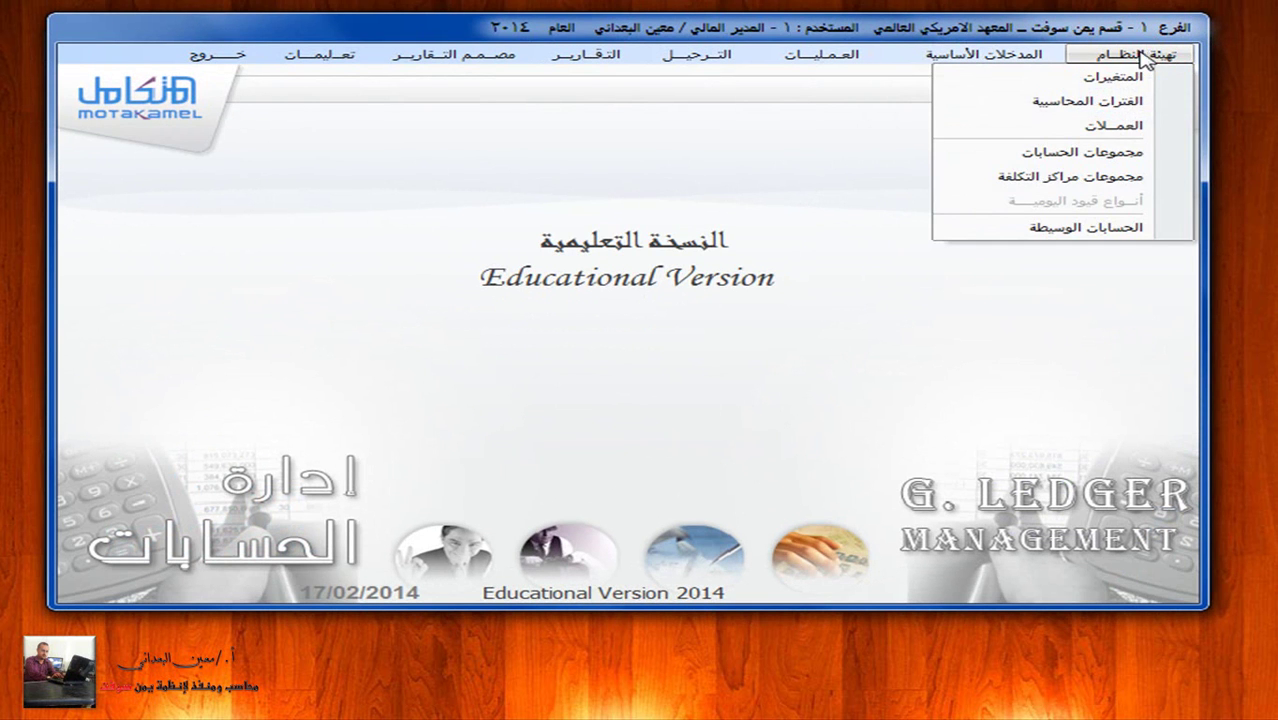
{"action": "left_click", "coordinate": [1103, 233]}
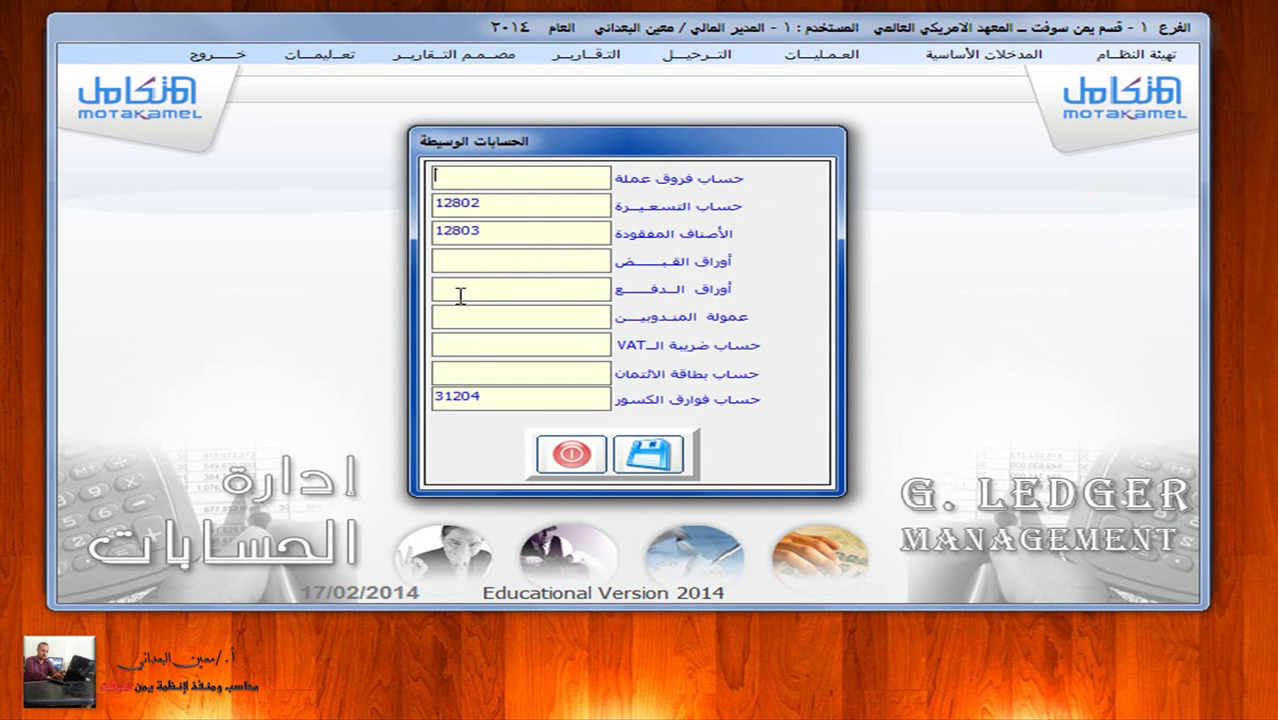
{"action": "left_click", "coordinate": [491, 289]}
{"action": "double_click", "coordinate": [491, 289]}
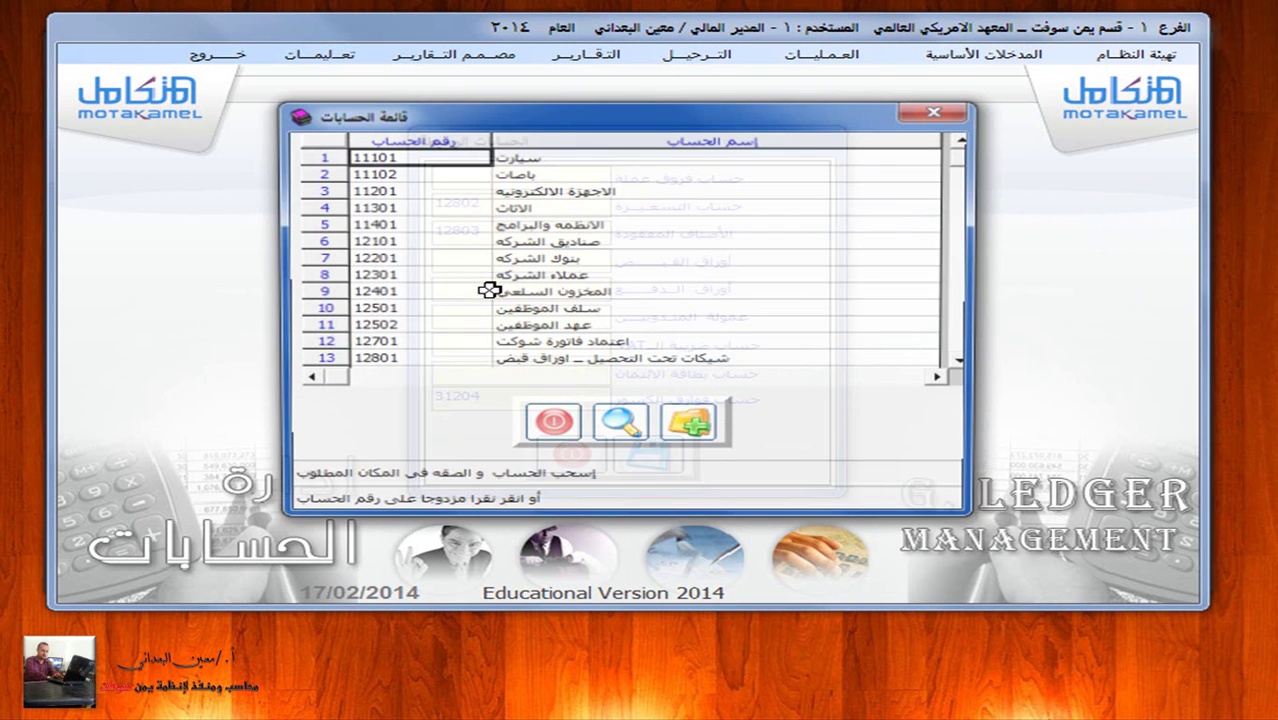
{"action": "left_click", "coordinate": [966, 363]}
{"action": "left_click_drag", "start_coordinate": [958, 366], "coordinate": [958, 366]}
{"action": "left_click_drag", "start_coordinate": [629, 344], "coordinate": [443, 346]}
{"action": "left_click", "coordinate": [652, 454]}
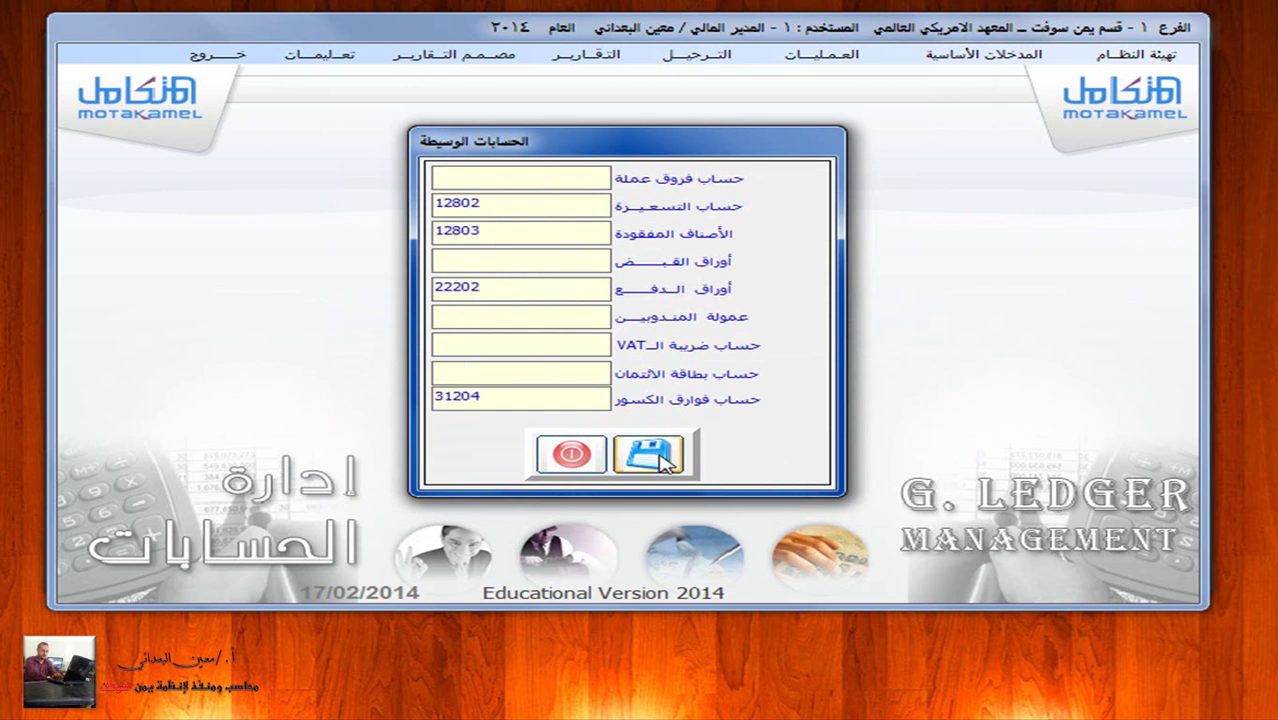
{"action": "left_click", "coordinate": [571, 455]}
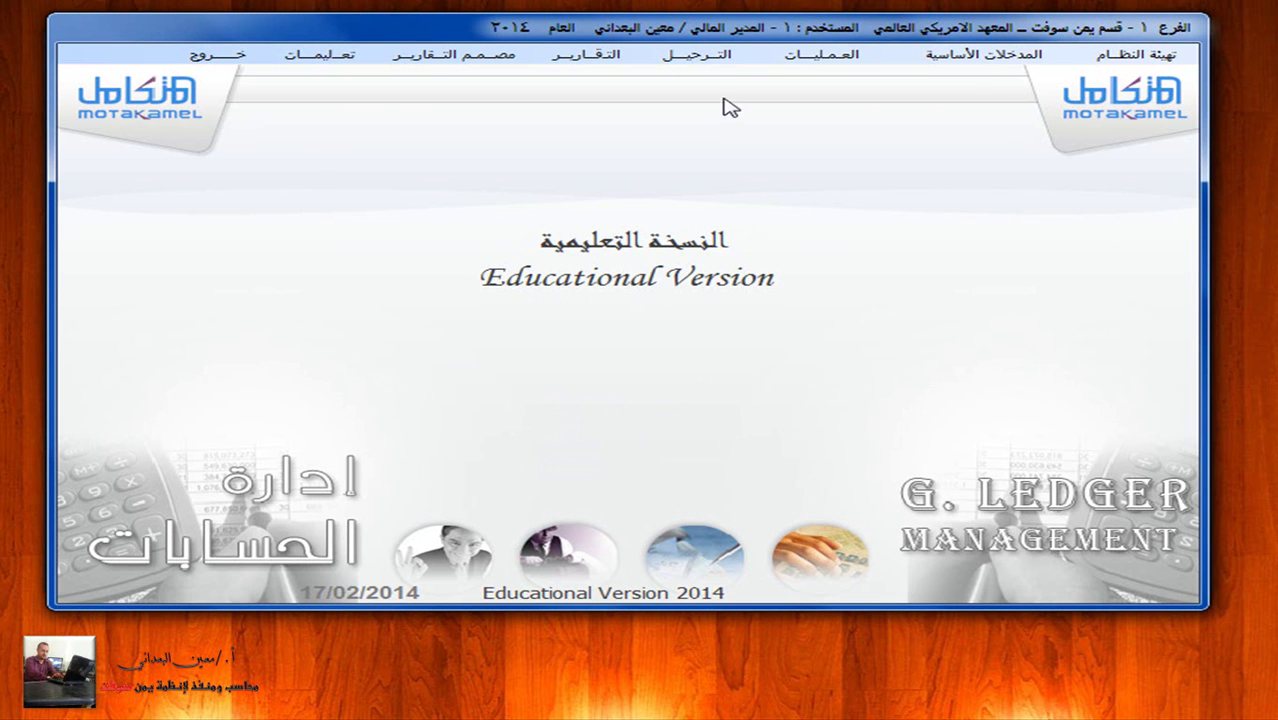
Step: Post payment document 6 of bank 3 in the bank voucher posting (السندات البنكية) and close the posting window
{"action": "left_click", "coordinate": [714, 55]}
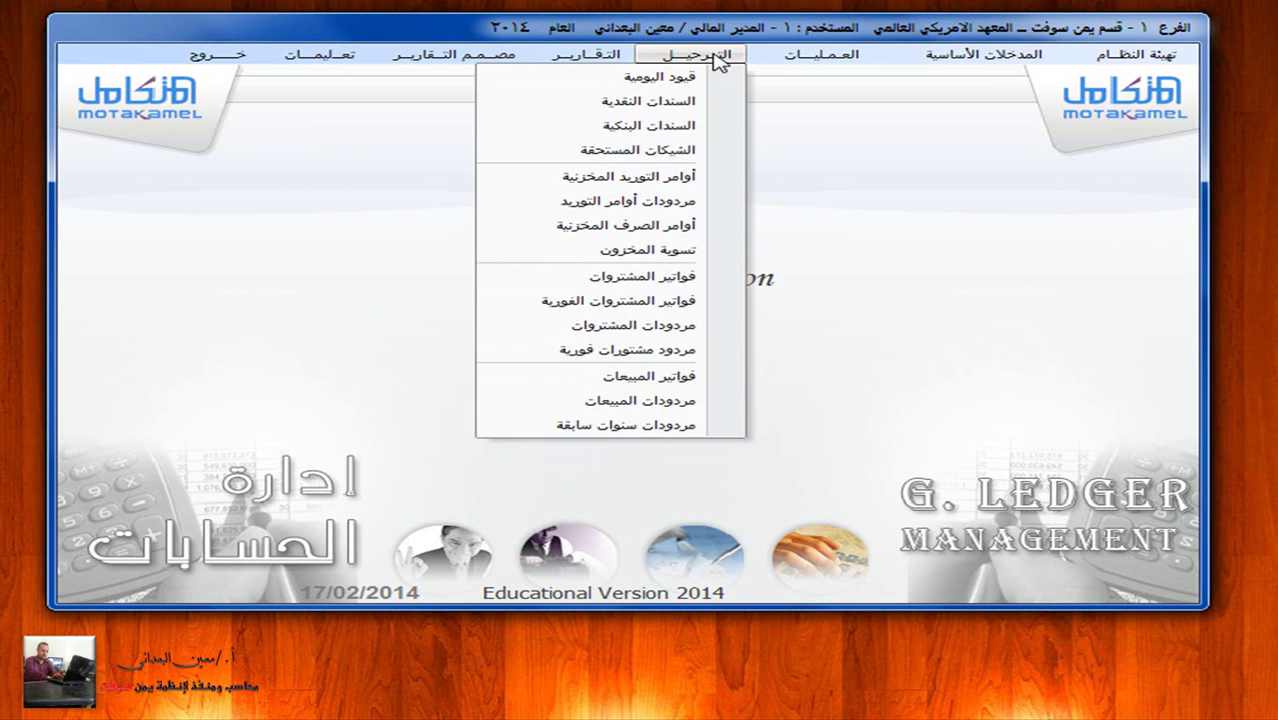
{"action": "left_click", "coordinate": [680, 125]}
{"action": "left_click", "coordinate": [825, 215]}
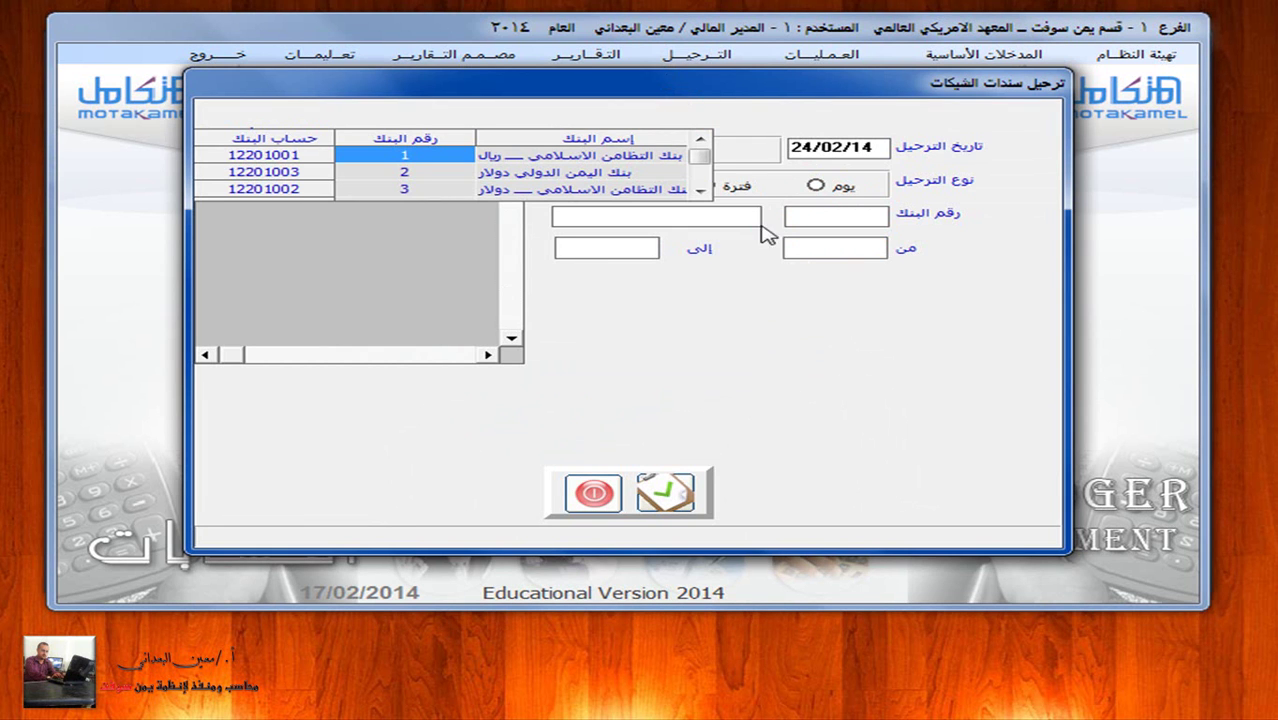
{"action": "left_click", "coordinate": [658, 192]}
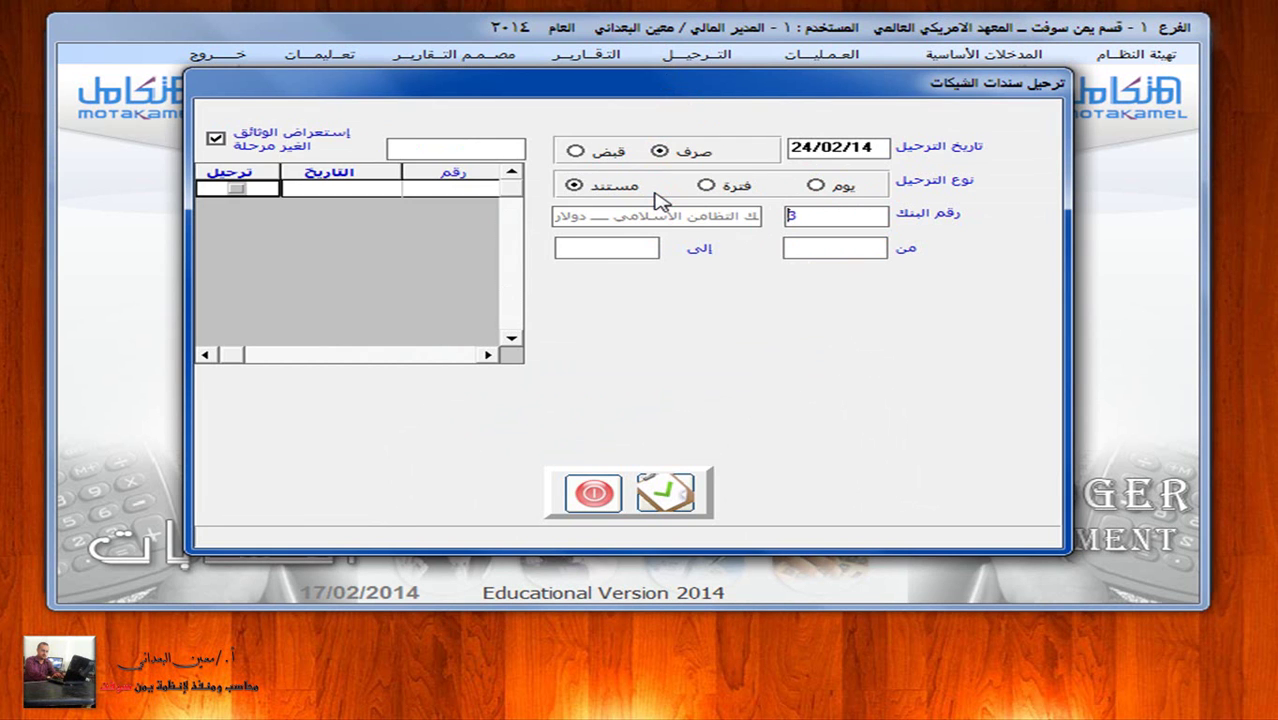
{"action": "key", "text": "Return"}
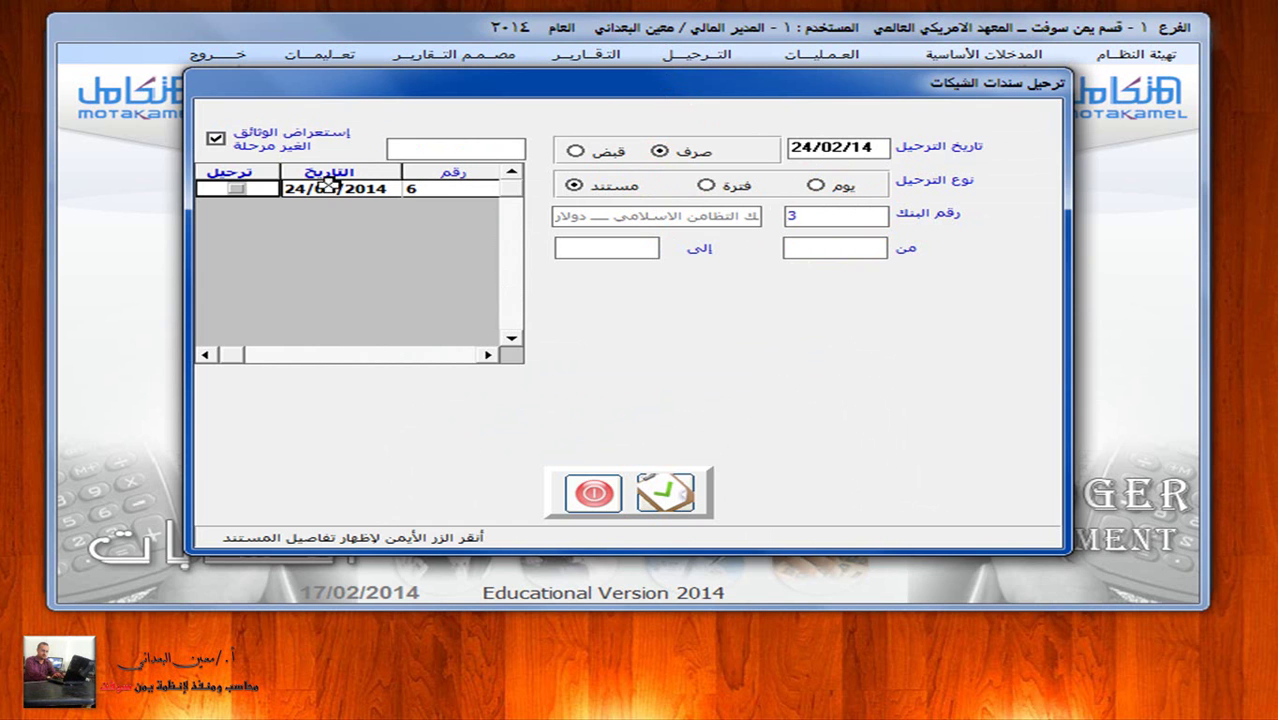
{"action": "left_click", "coordinate": [238, 187]}
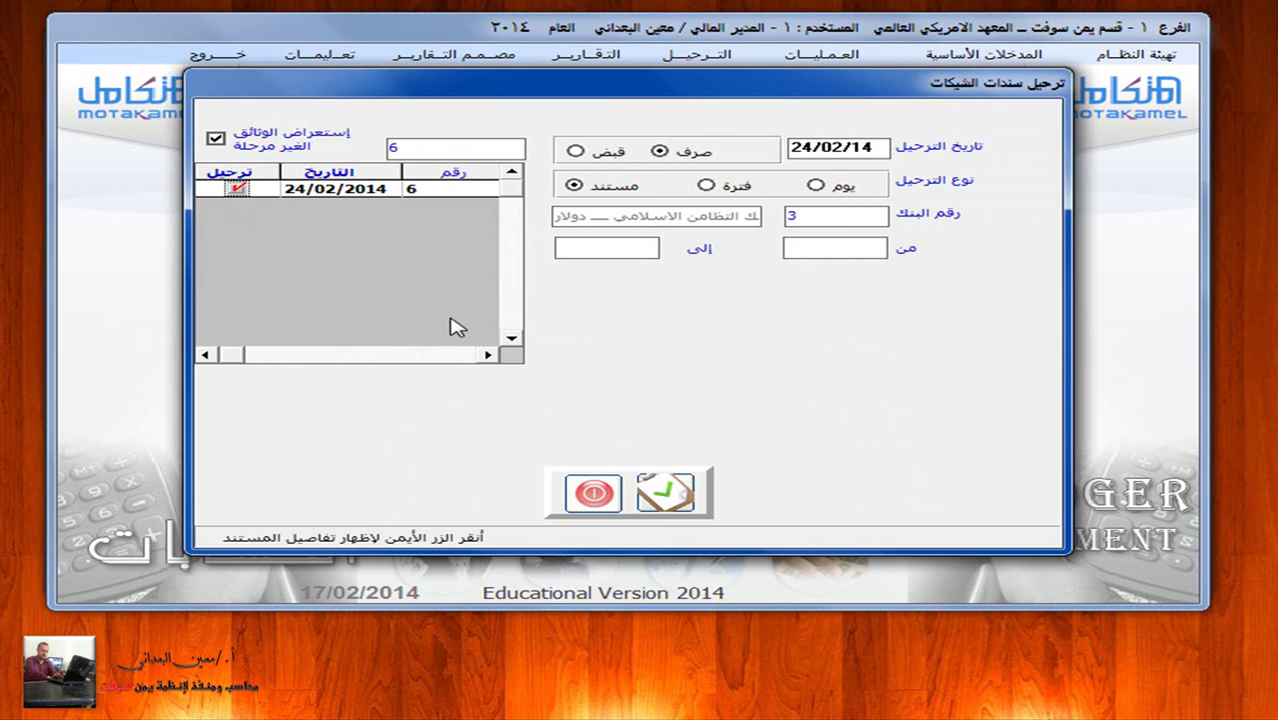
{"action": "left_click", "coordinate": [665, 492]}
{"action": "left_click", "coordinate": [594, 494]}
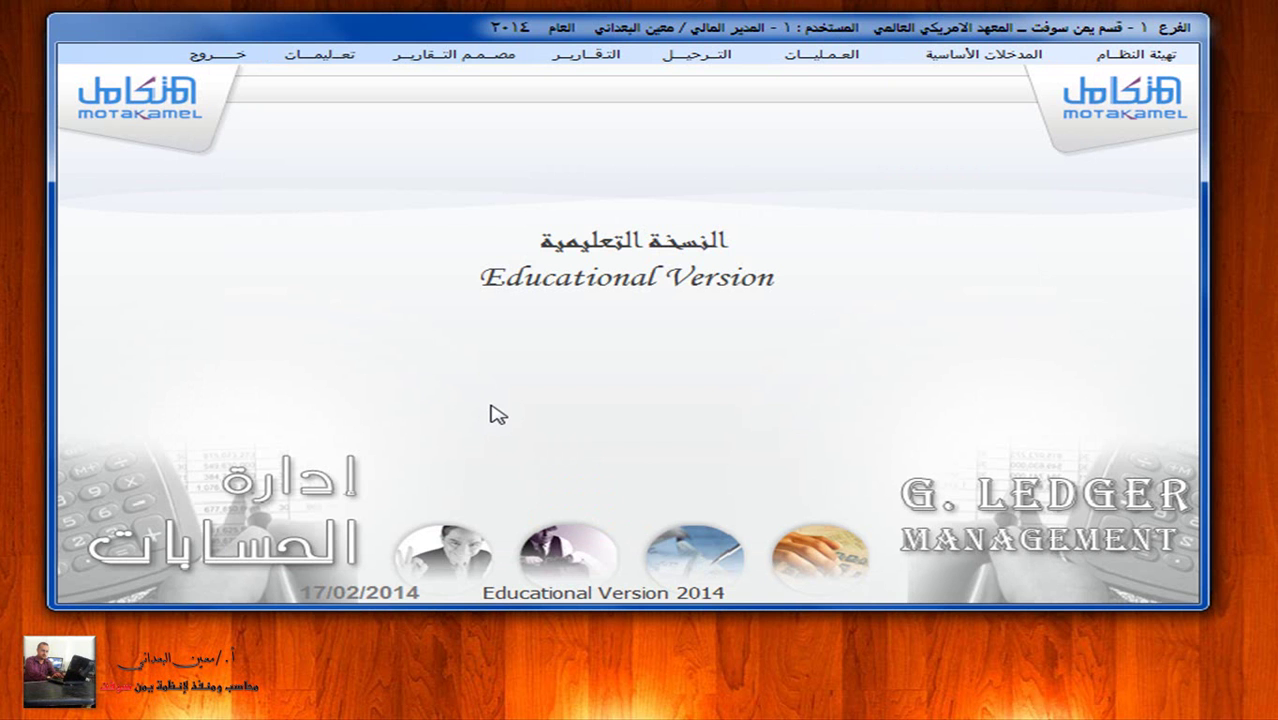
{"action": "left_click", "coordinate": [862, 54]}
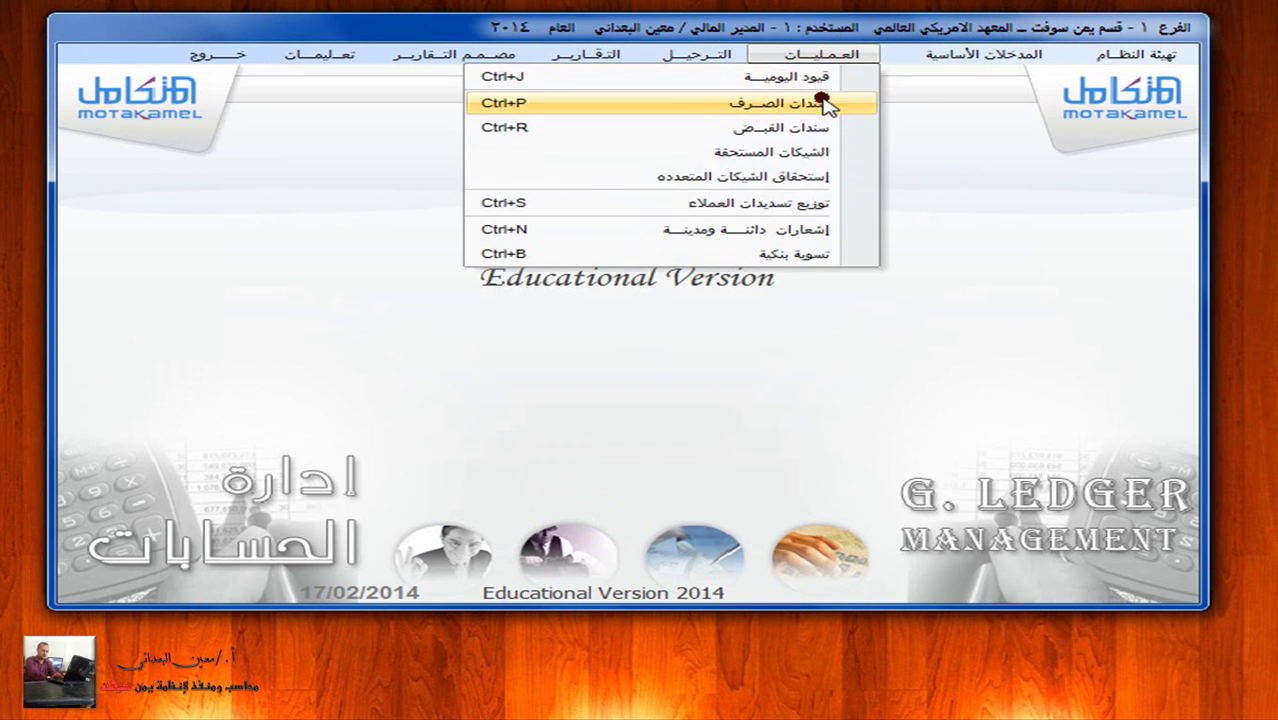
{"action": "left_click", "coordinate": [826, 103]}
{"action": "left_click", "coordinate": [234, 61]}
{"action": "left_click", "coordinate": [228, 172]}
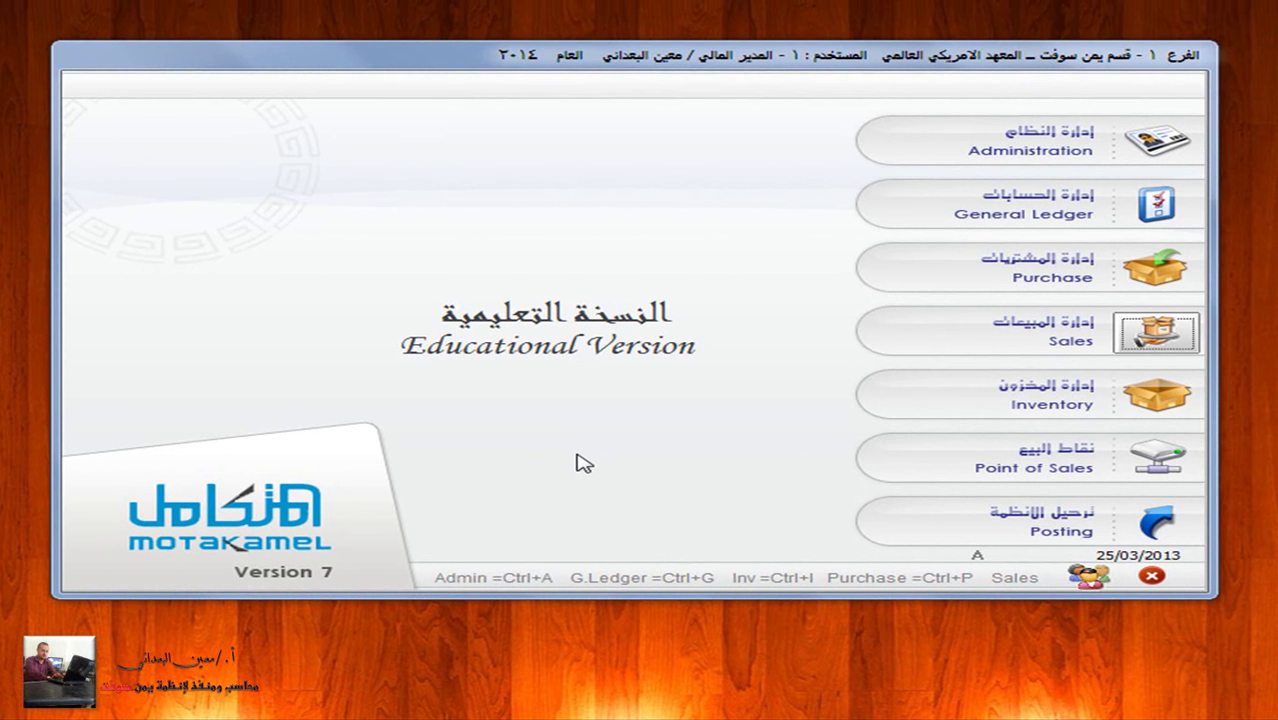
Step: Reopen the General Ledger's payment vouchers (سندات الصرف), switch the voucher to cheque (شيك) and enter search mode
{"action": "left_click", "coordinate": [1152, 210]}
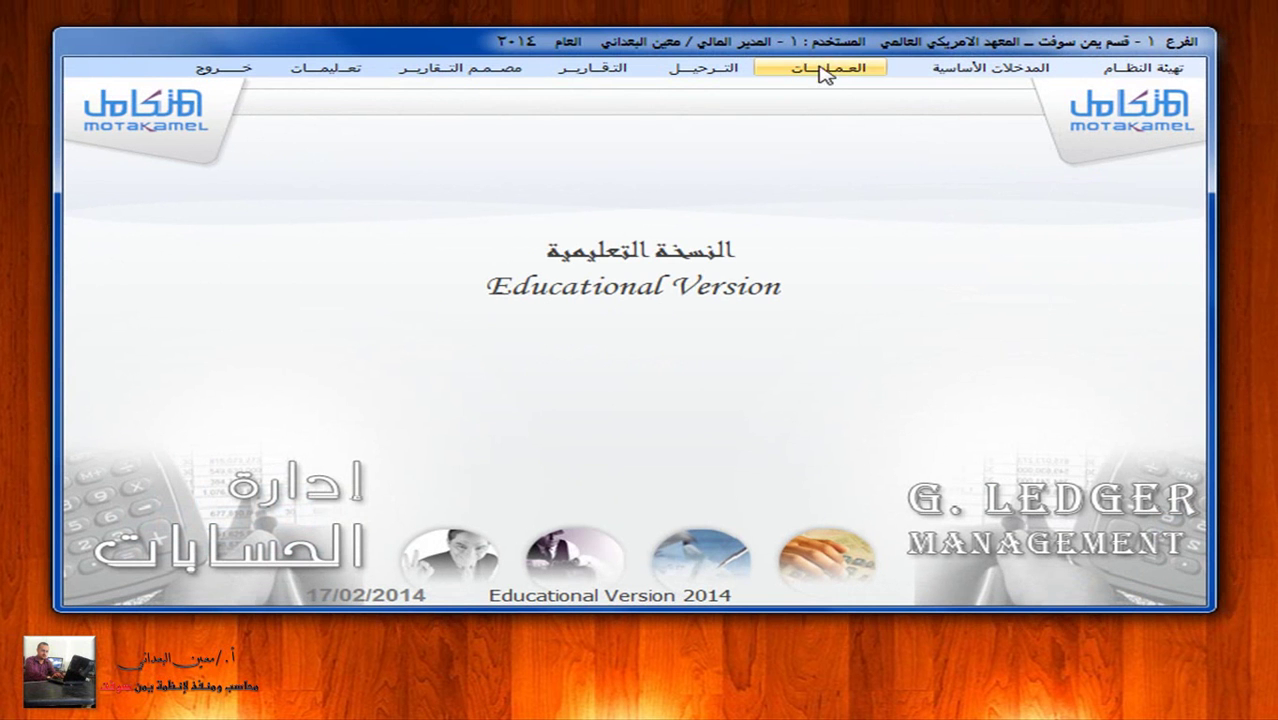
{"action": "left_click", "coordinate": [815, 70]}
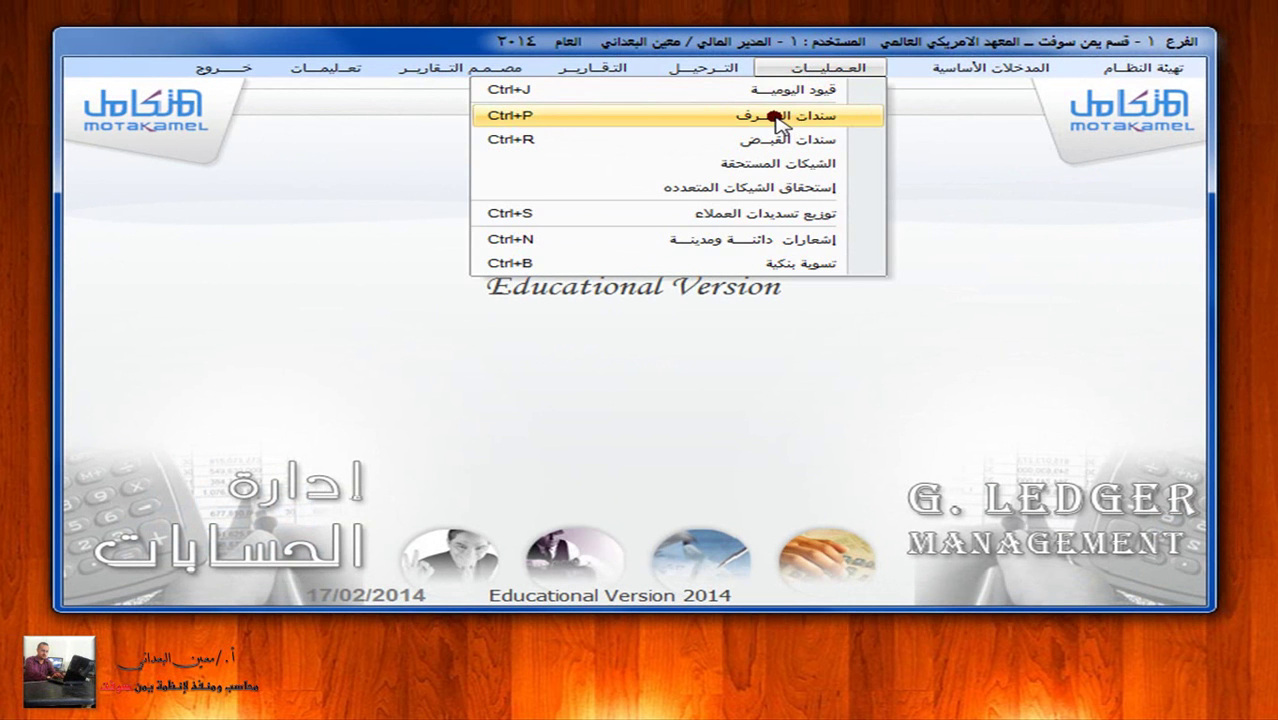
{"action": "left_click", "coordinate": [776, 117]}
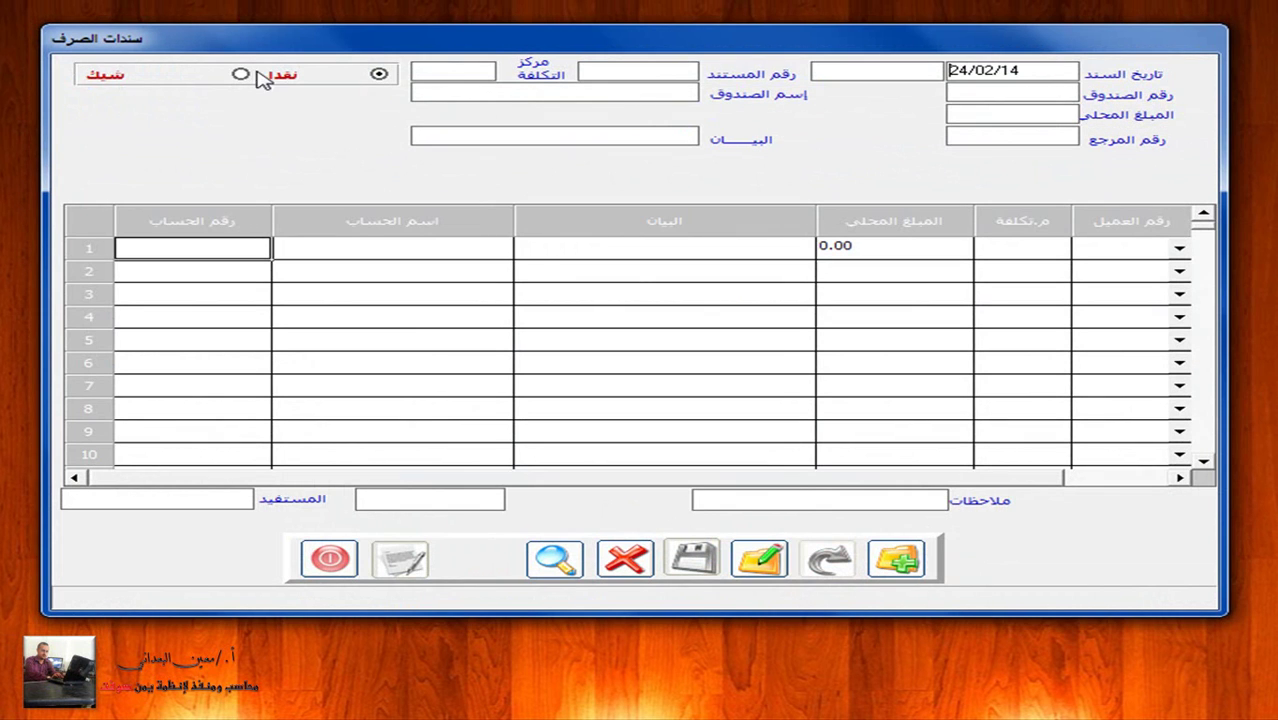
{"action": "left_click", "coordinate": [241, 75]}
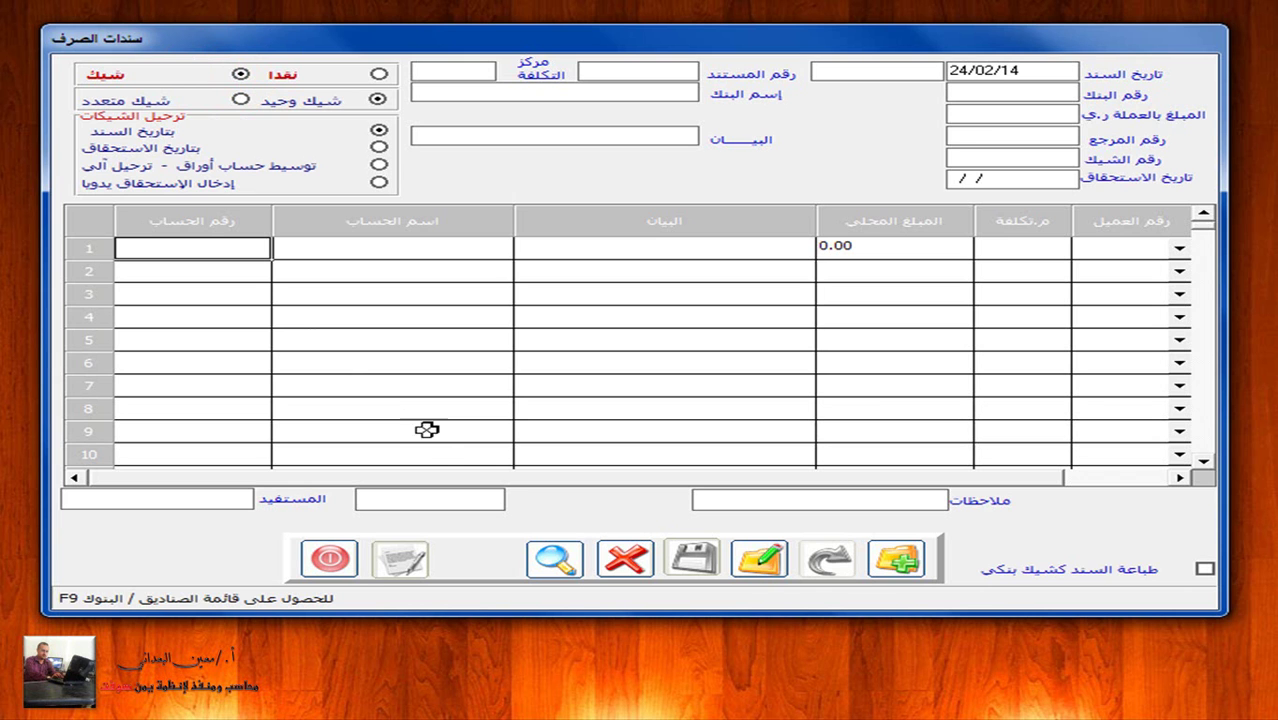
{"action": "left_click", "coordinate": [573, 545]}
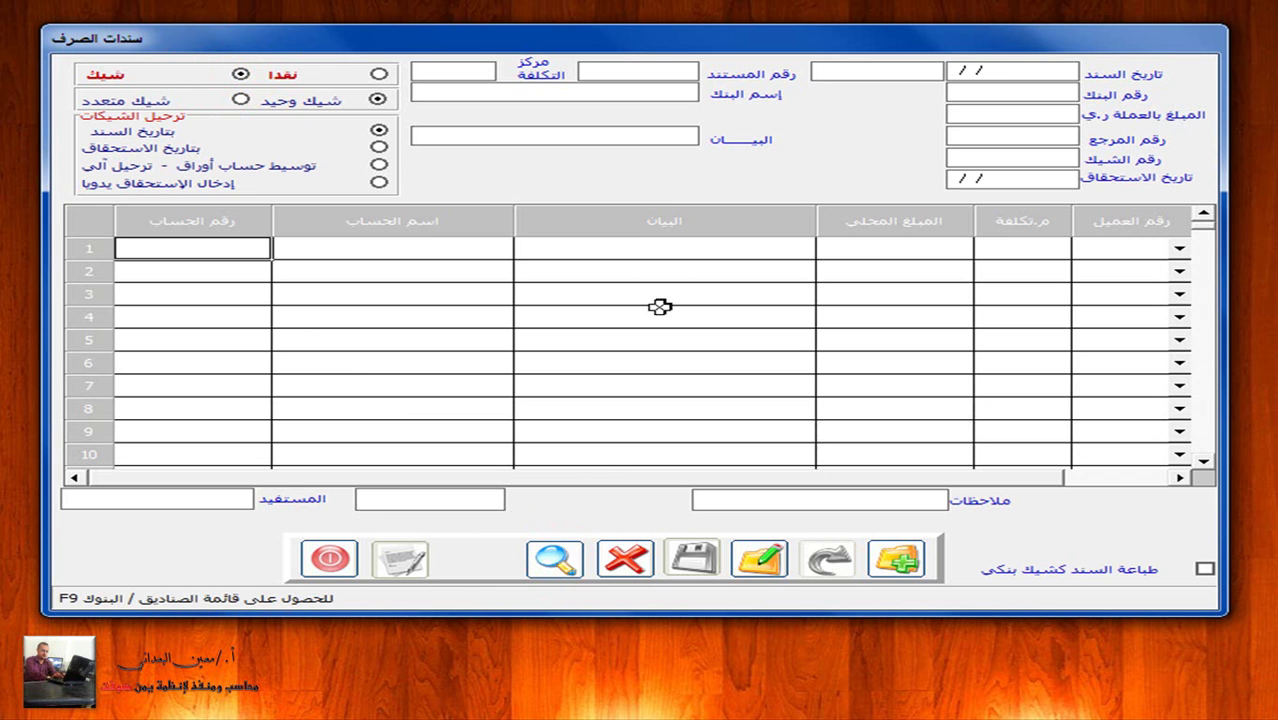
Step: Run a detailed search for posted (المرحلة) cheque vouchers and select document 3 from the results
{"action": "left_click", "coordinate": [632, 72]}
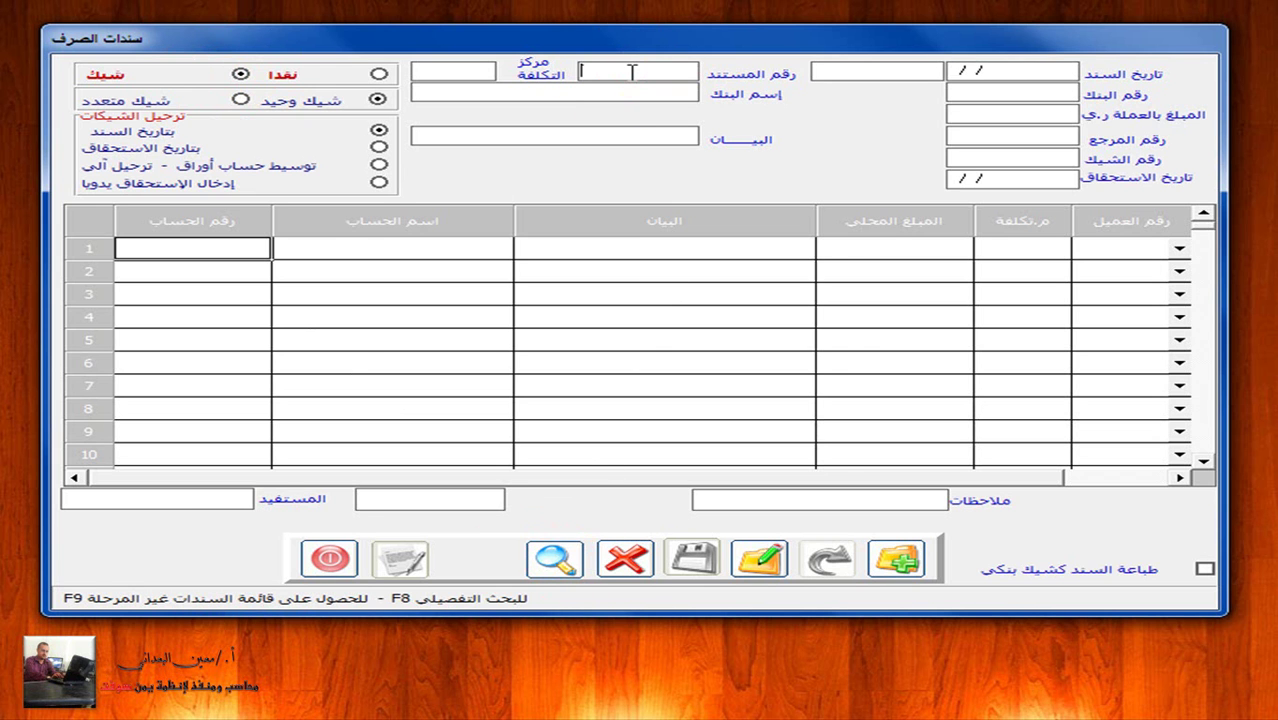
{"action": "key", "text": "F8"}
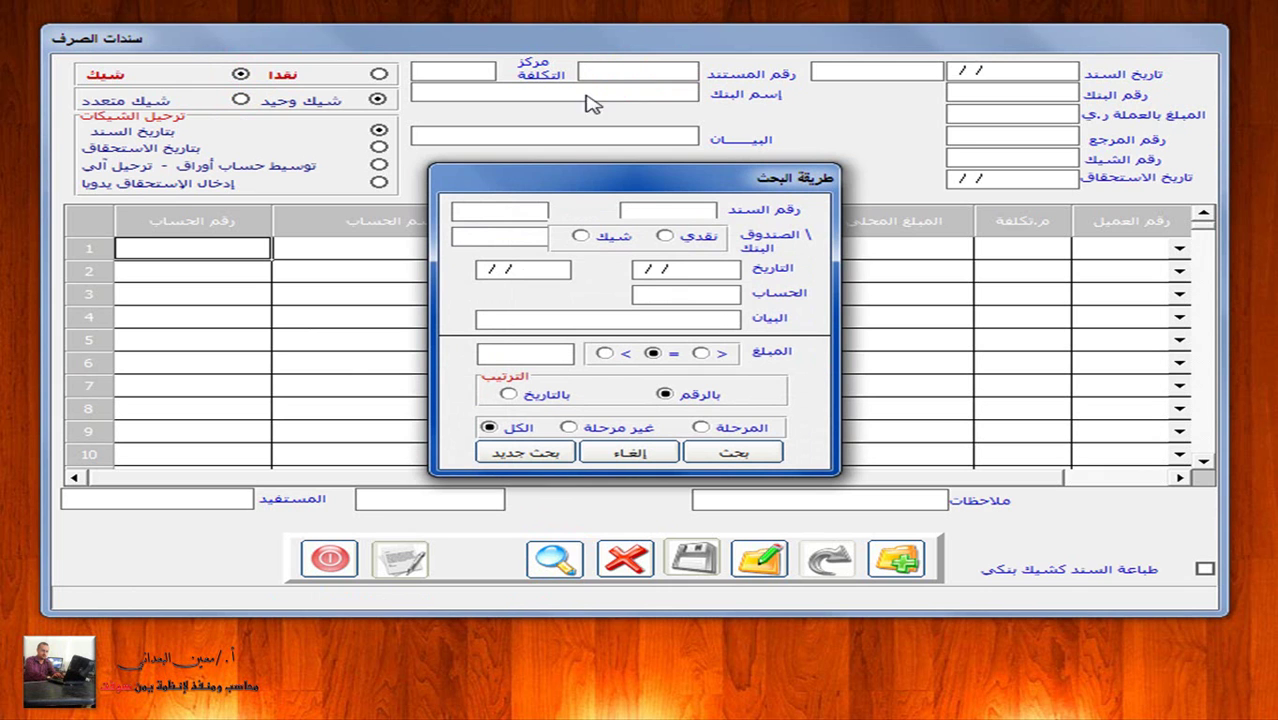
{"action": "left_click", "coordinate": [580, 236]}
{"action": "left_click", "coordinate": [702, 428]}
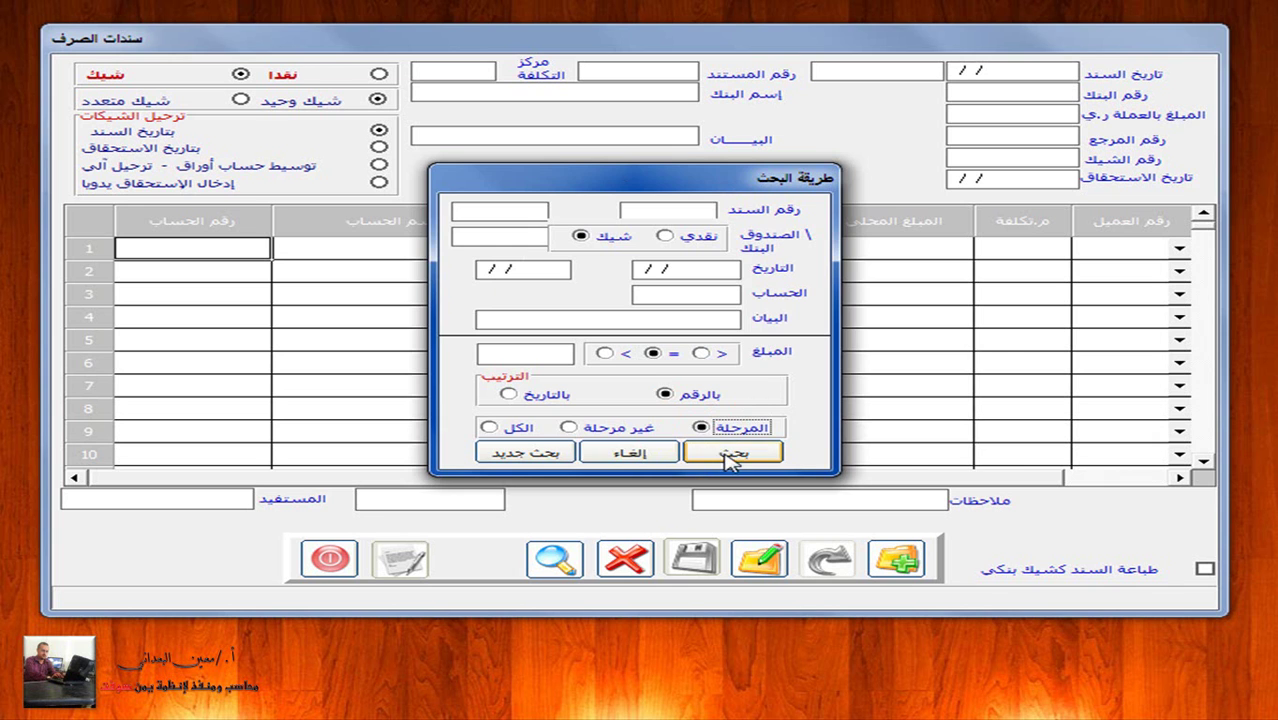
{"action": "left_click", "coordinate": [733, 455]}
{"action": "left_click", "coordinate": [629, 397]}
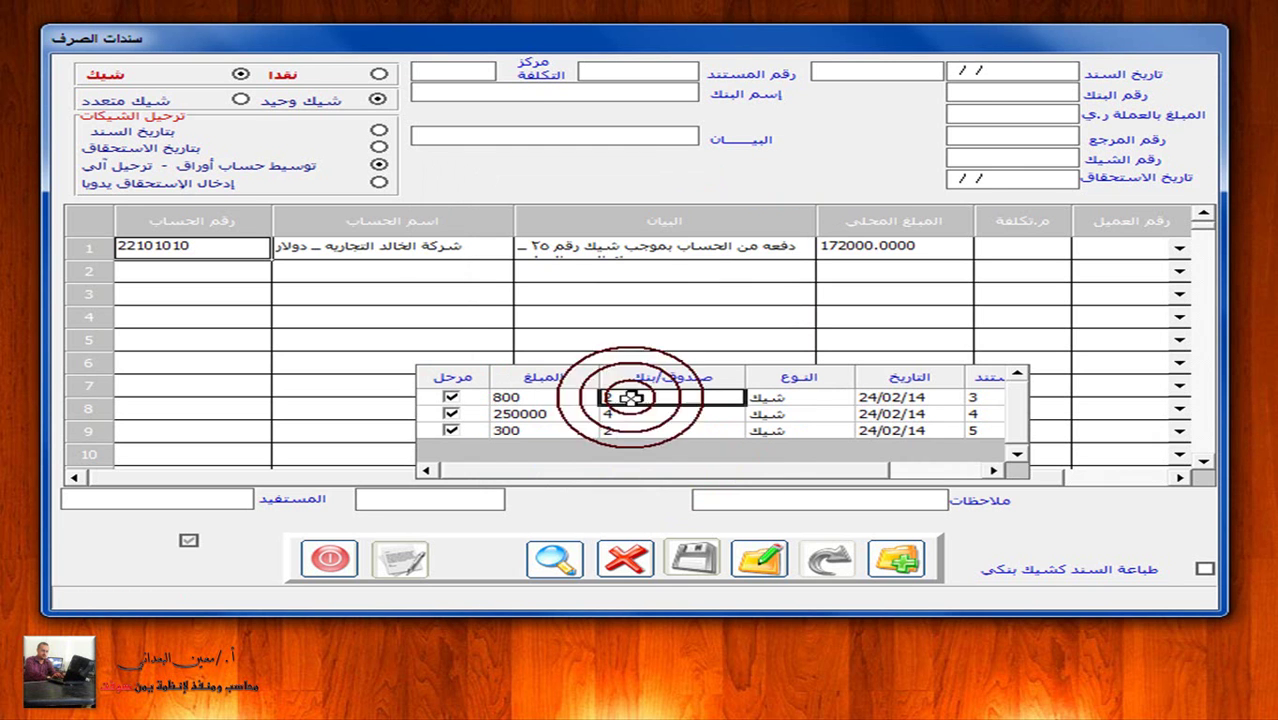
Step: Go through posted cheque vouchers 4 and 5 from the search results and return to document 3
{"action": "left_click", "coordinate": [631, 413]}
{"action": "left_click", "coordinate": [635, 430]}
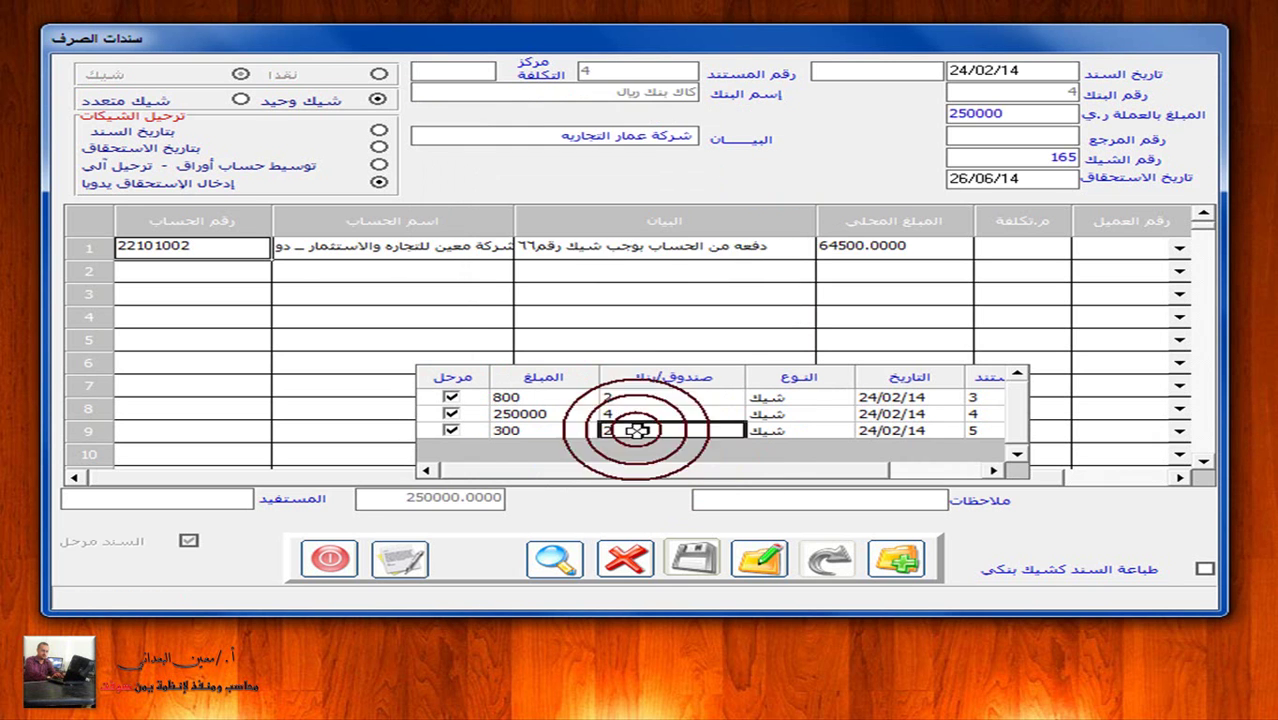
{"action": "left_click", "coordinate": [637, 414]}
{"action": "left_click", "coordinate": [604, 400]}
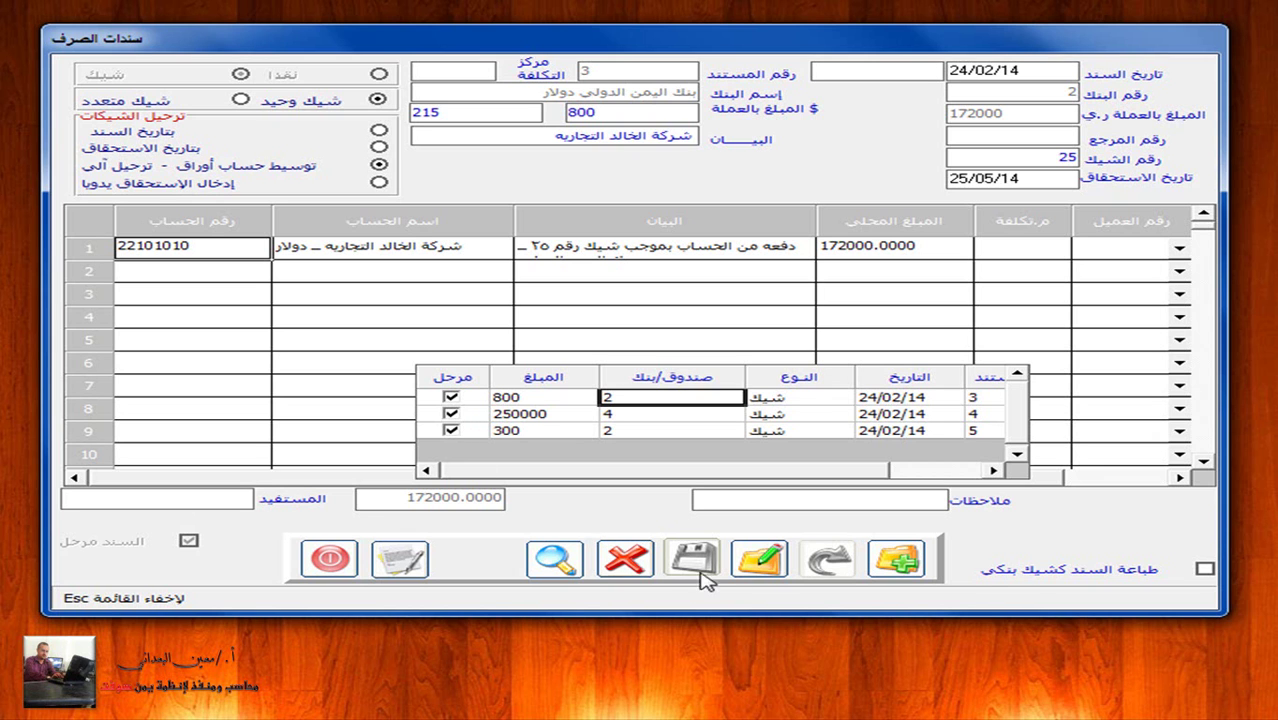
Step: Try to edit and delete the posted cheque voucher, document 3, and dismiss the messages
{"action": "left_click", "coordinate": [759, 558]}
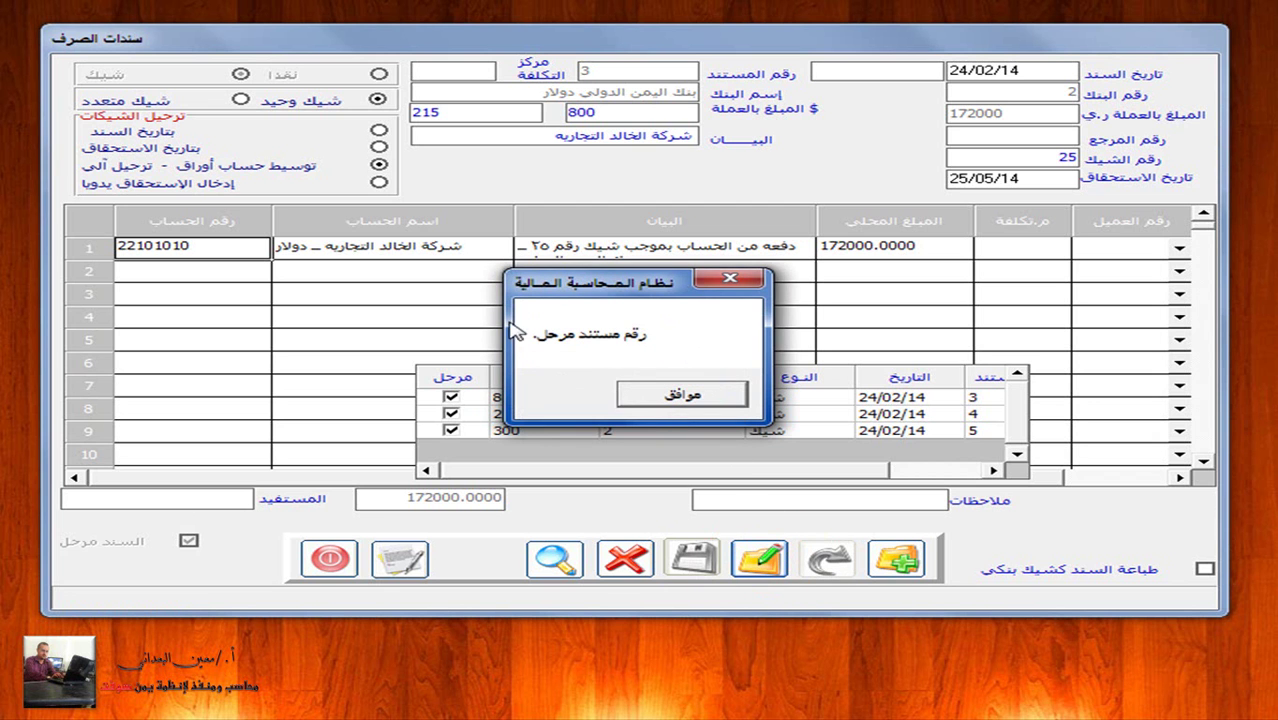
{"action": "left_click", "coordinate": [682, 394]}
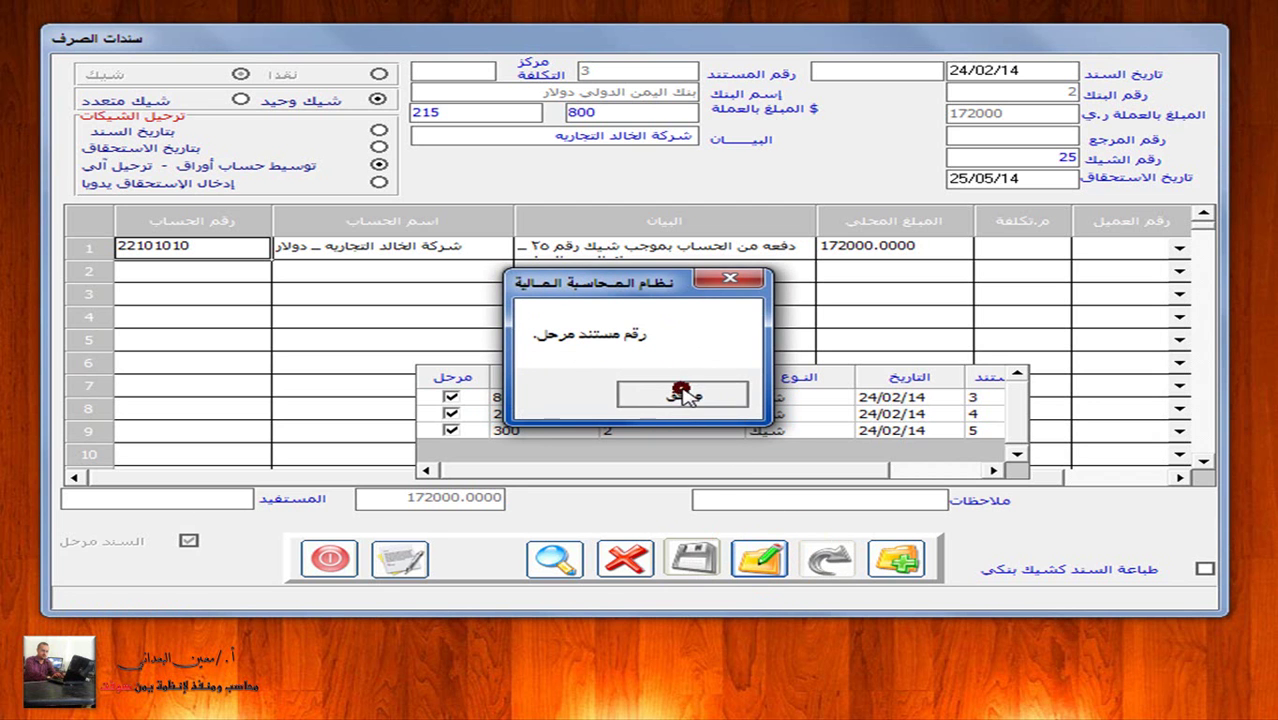
{"action": "left_click", "coordinate": [625, 558]}
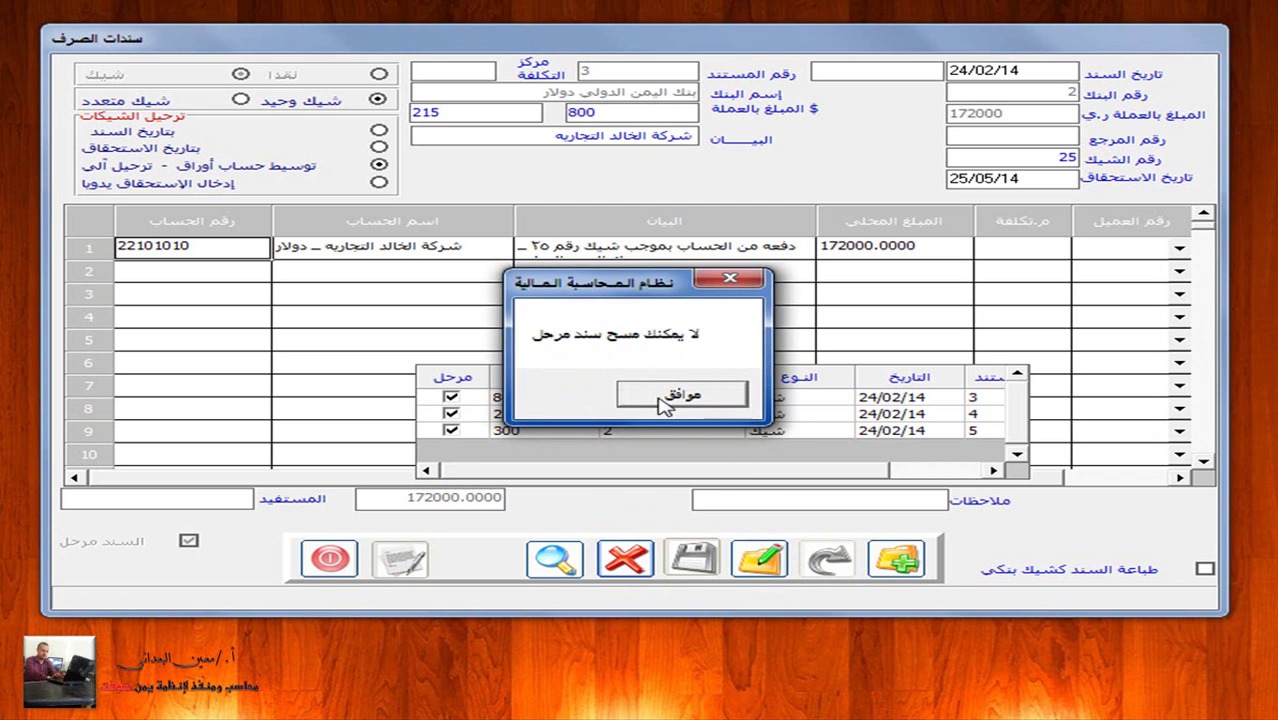
{"action": "left_click", "coordinate": [640, 390]}
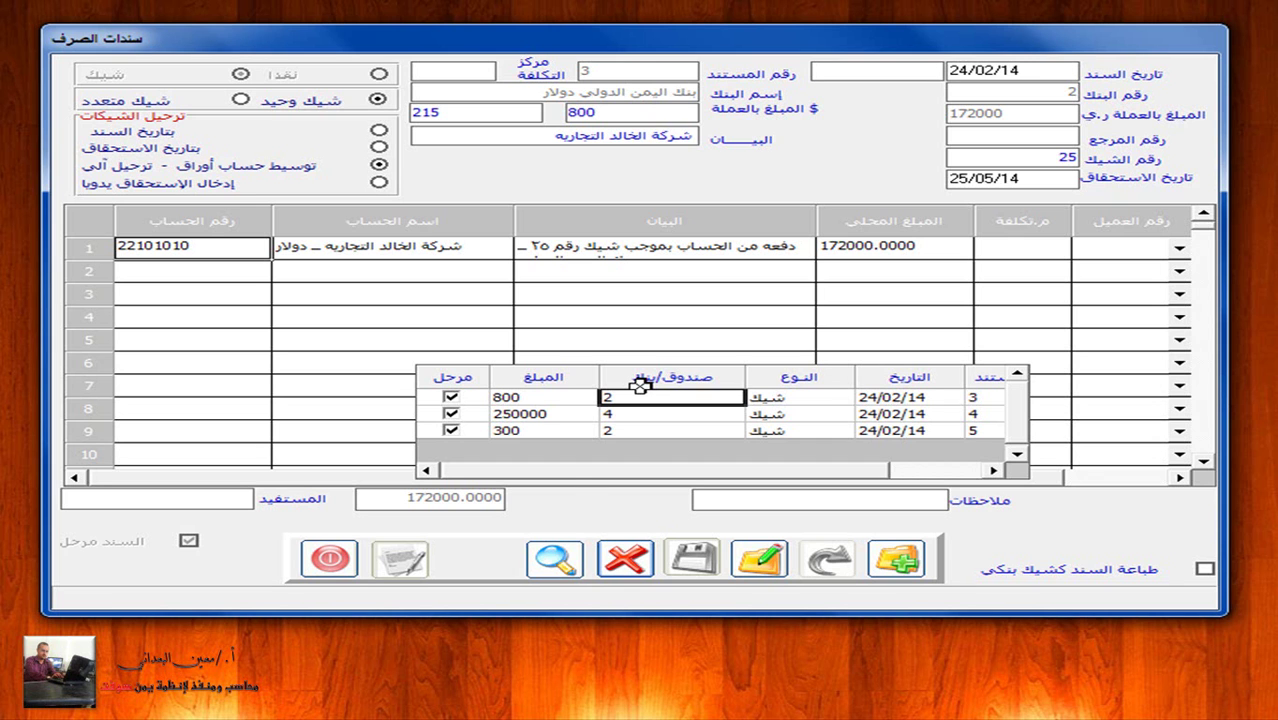
Step: Run a detailed search for unposted (غير مرحلة) cheque vouchers and open document 2 from the results
{"action": "left_click", "coordinate": [553, 557]}
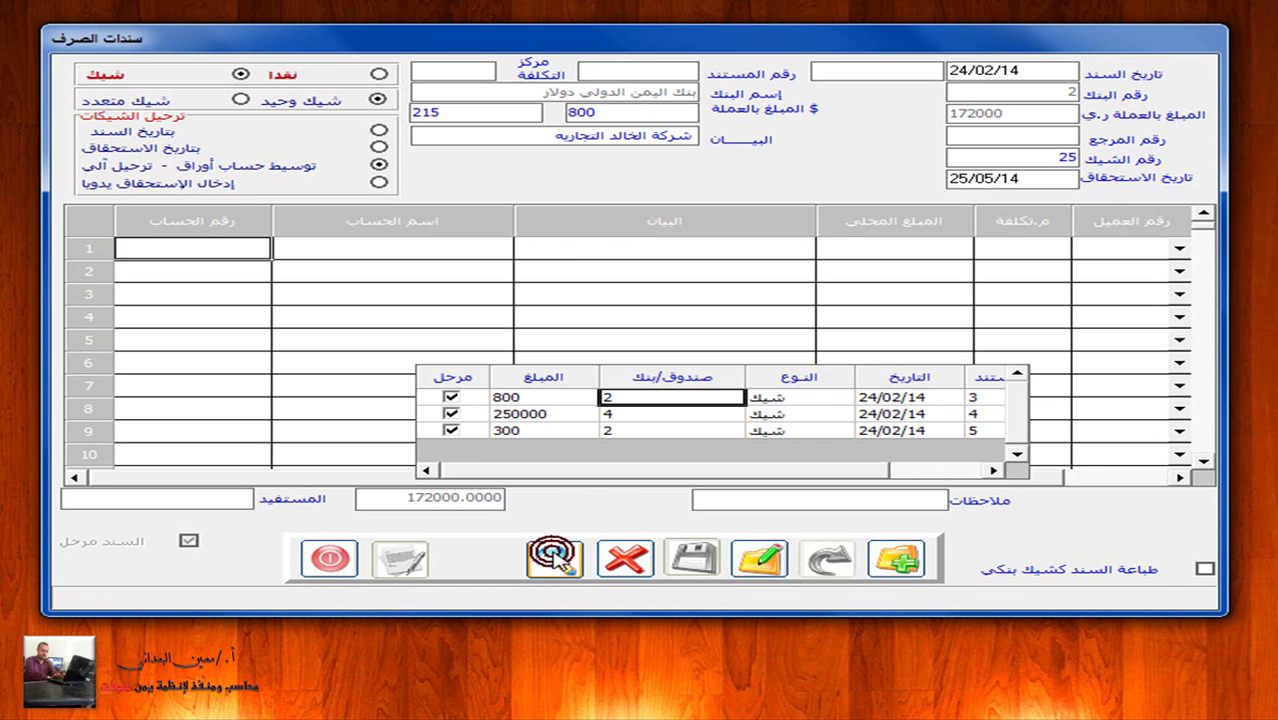
{"action": "left_click", "coordinate": [636, 79]}
{"action": "left_click", "coordinate": [643, 72]}
{"action": "key", "text": "F8"}
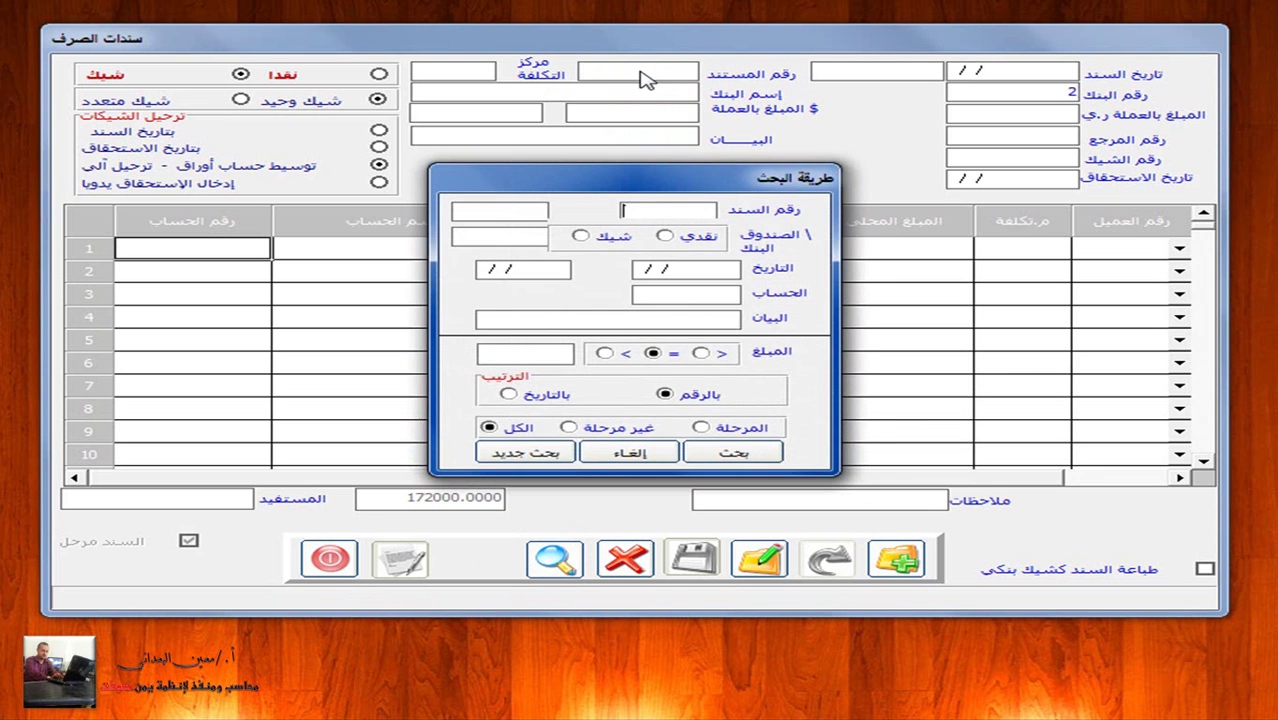
{"action": "left_click", "coordinate": [580, 237]}
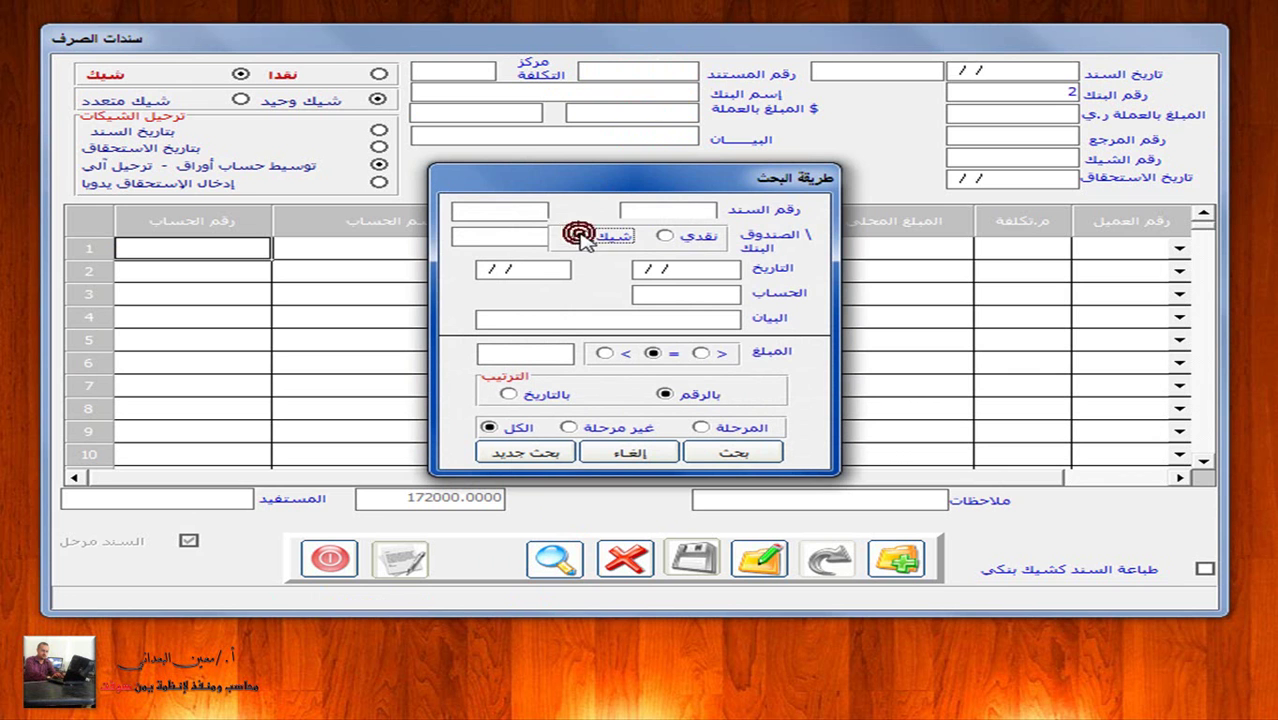
{"action": "left_click", "coordinate": [612, 427]}
{"action": "left_click", "coordinate": [706, 452]}
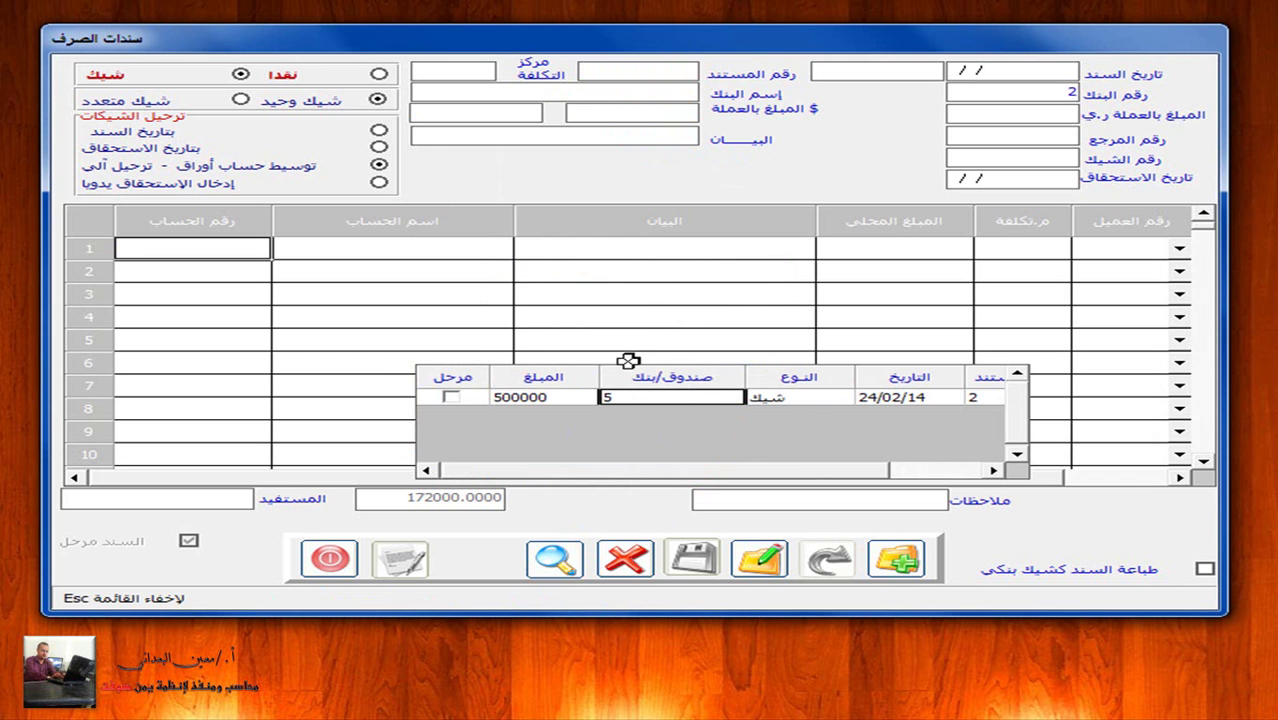
{"action": "double_click", "coordinate": [508, 397]}
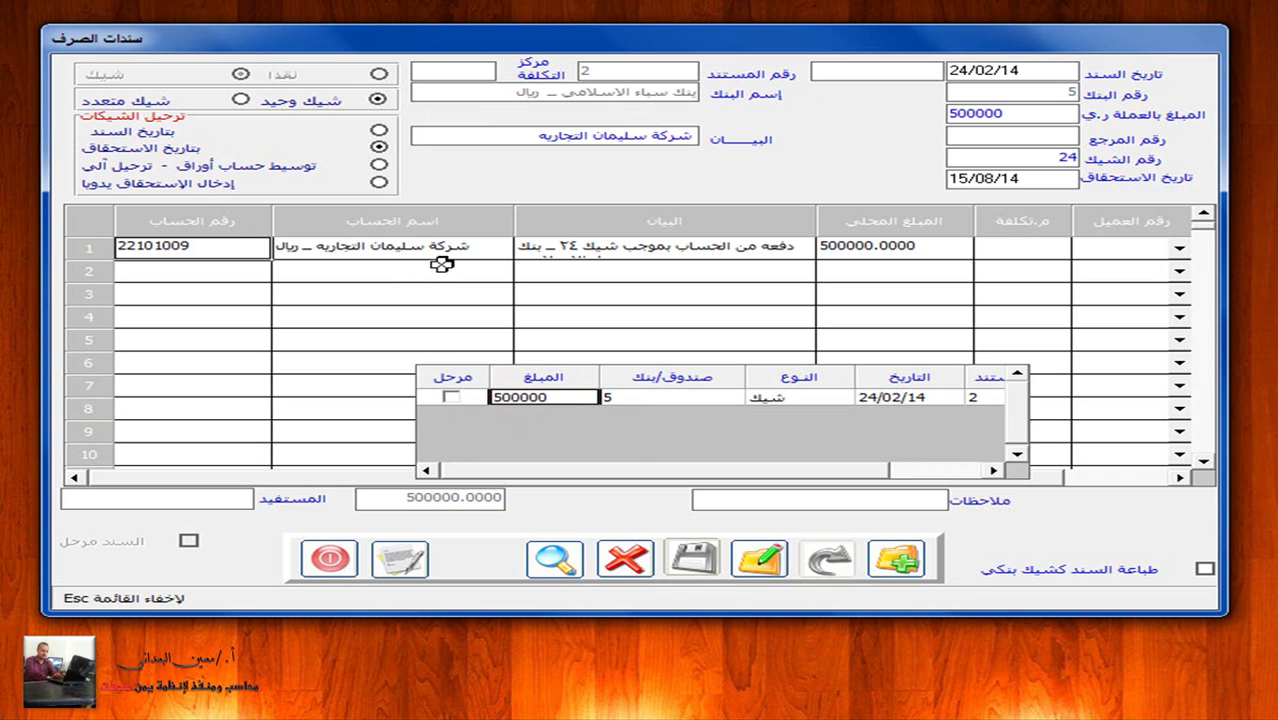
Step: Put unposted voucher 2 into edit mode, enter the description (البيان) cell of its first row, and save the voucher
{"action": "left_click", "coordinate": [760, 563]}
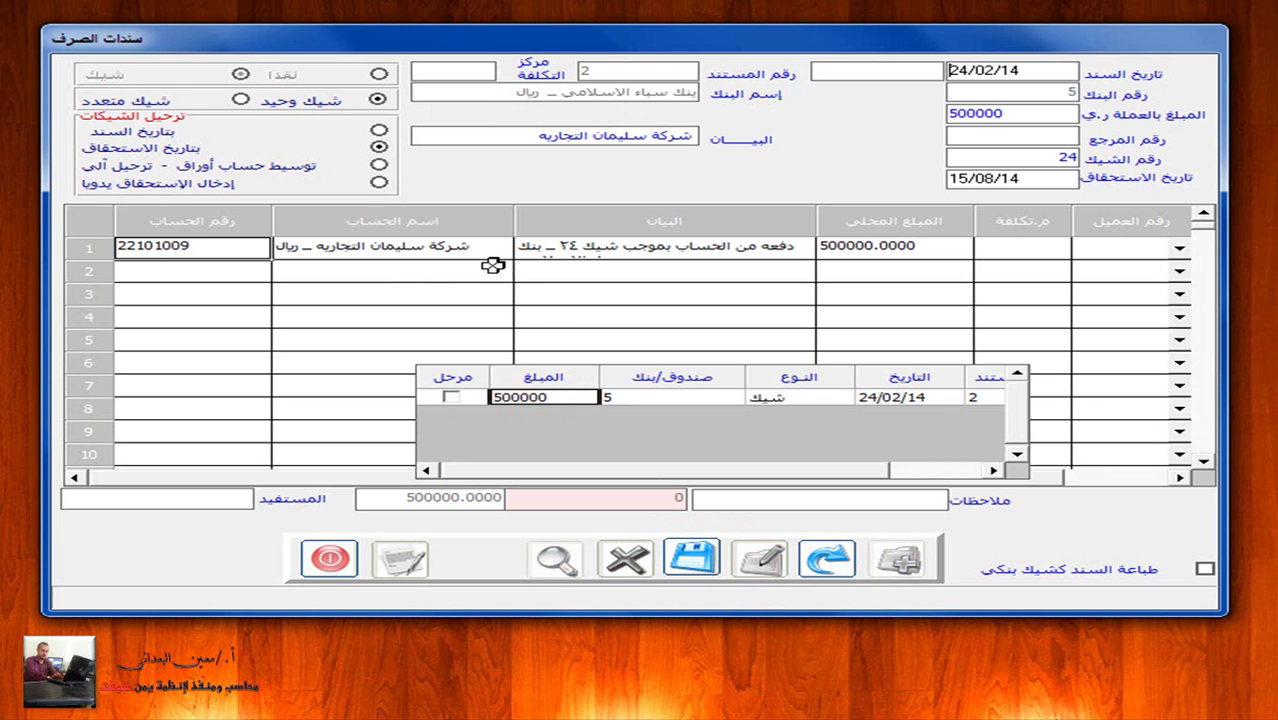
{"action": "left_click", "coordinate": [479, 247]}
{"action": "left_click", "coordinate": [566, 246]}
{"action": "left_click", "coordinate": [566, 246]}
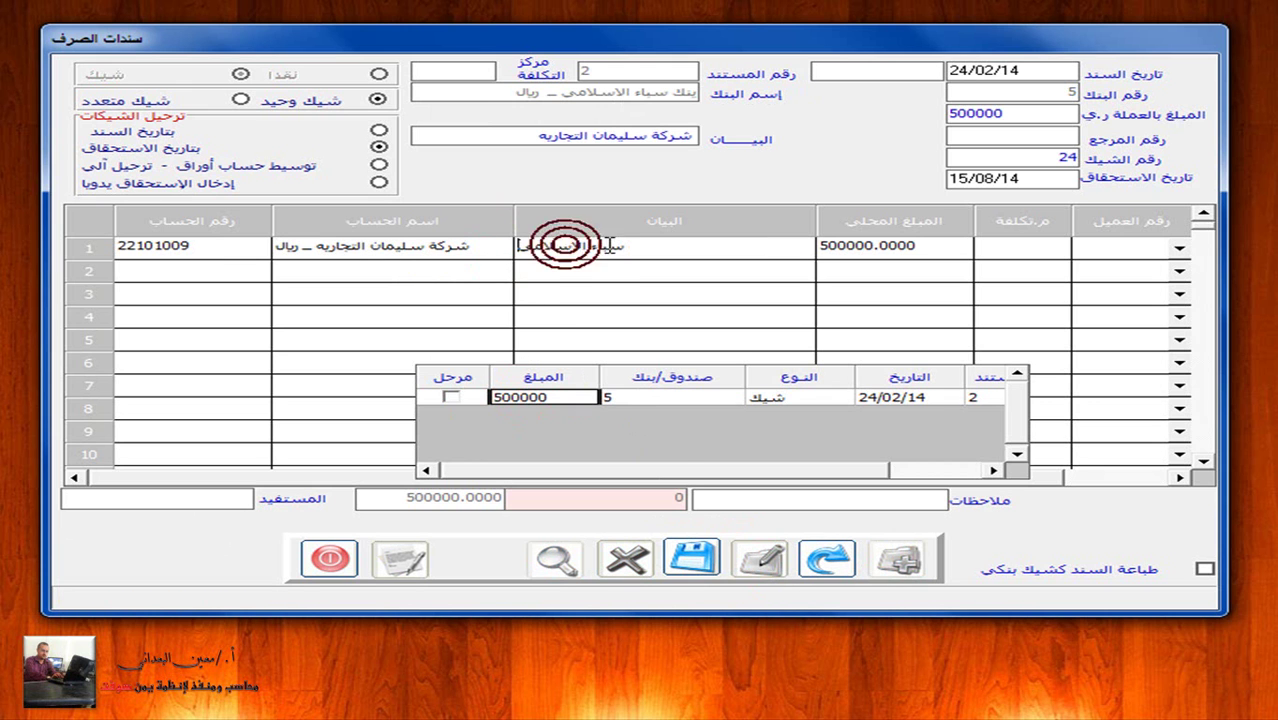
{"action": "left_click", "coordinate": [693, 562]}
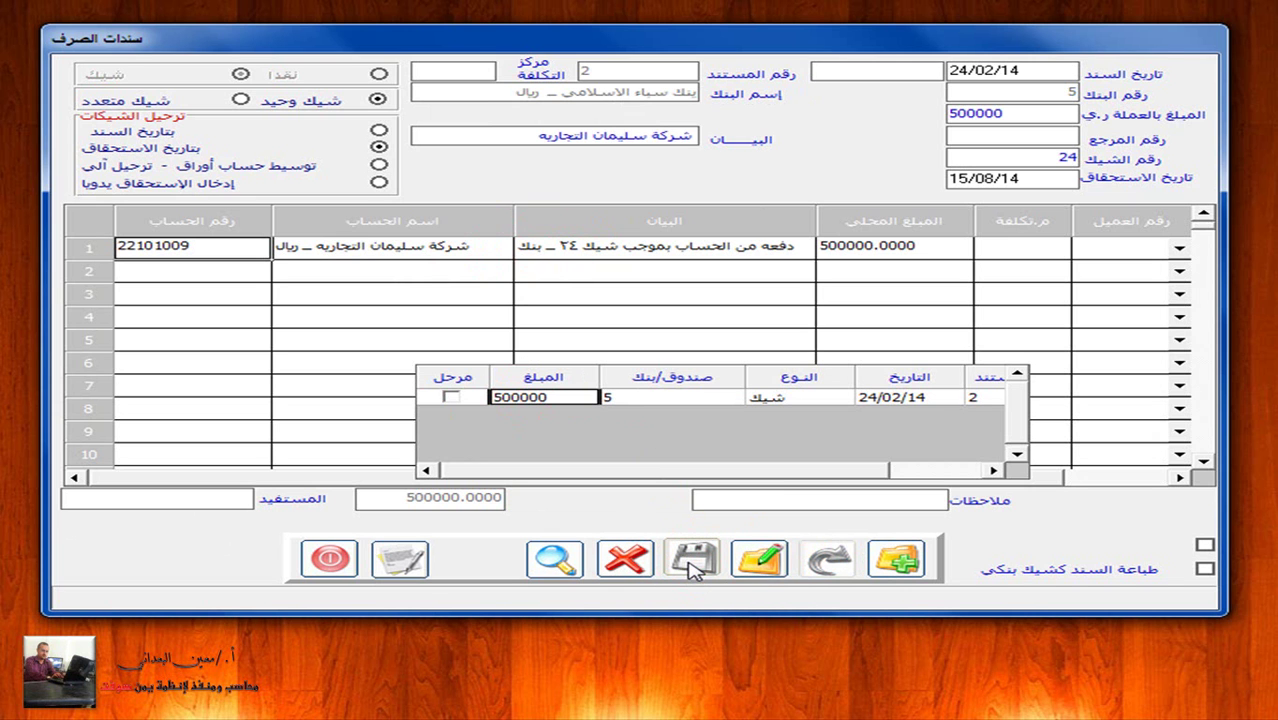
Step: Run a detailed search for all (الكل) cheque vouchers, both posted and unposted
{"action": "left_click", "coordinate": [555, 558]}
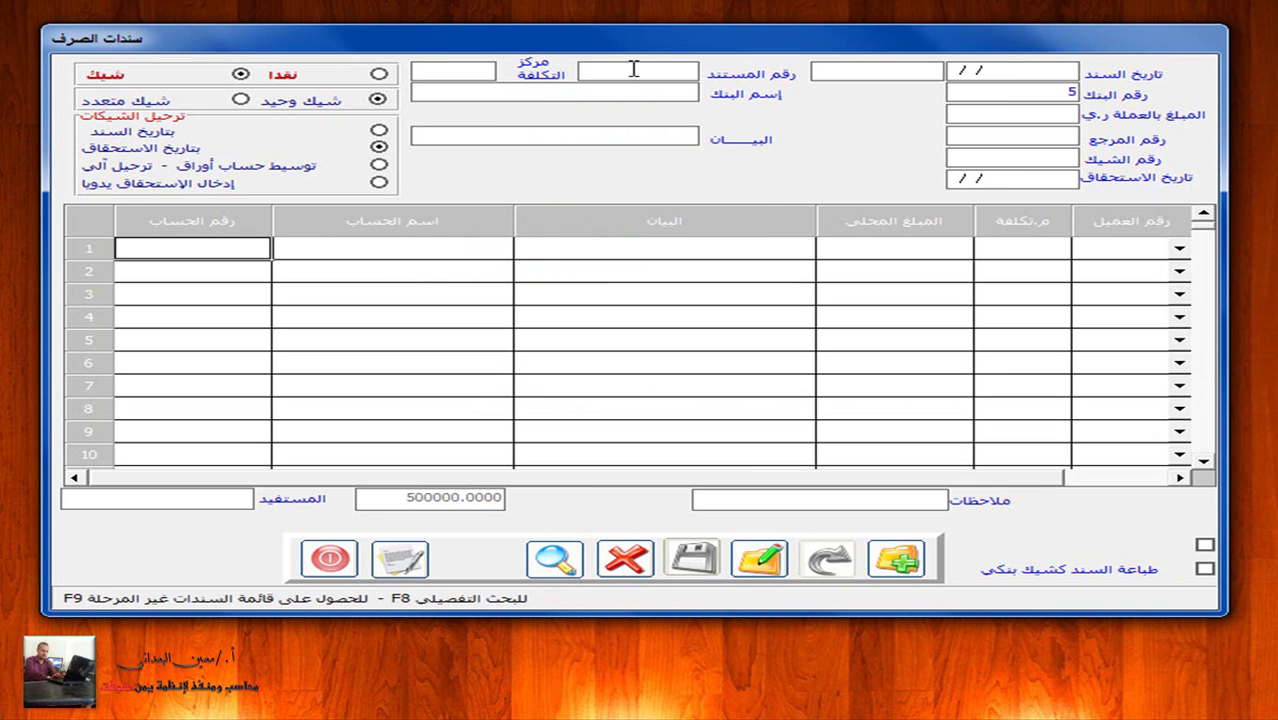
{"action": "key", "text": "F8"}
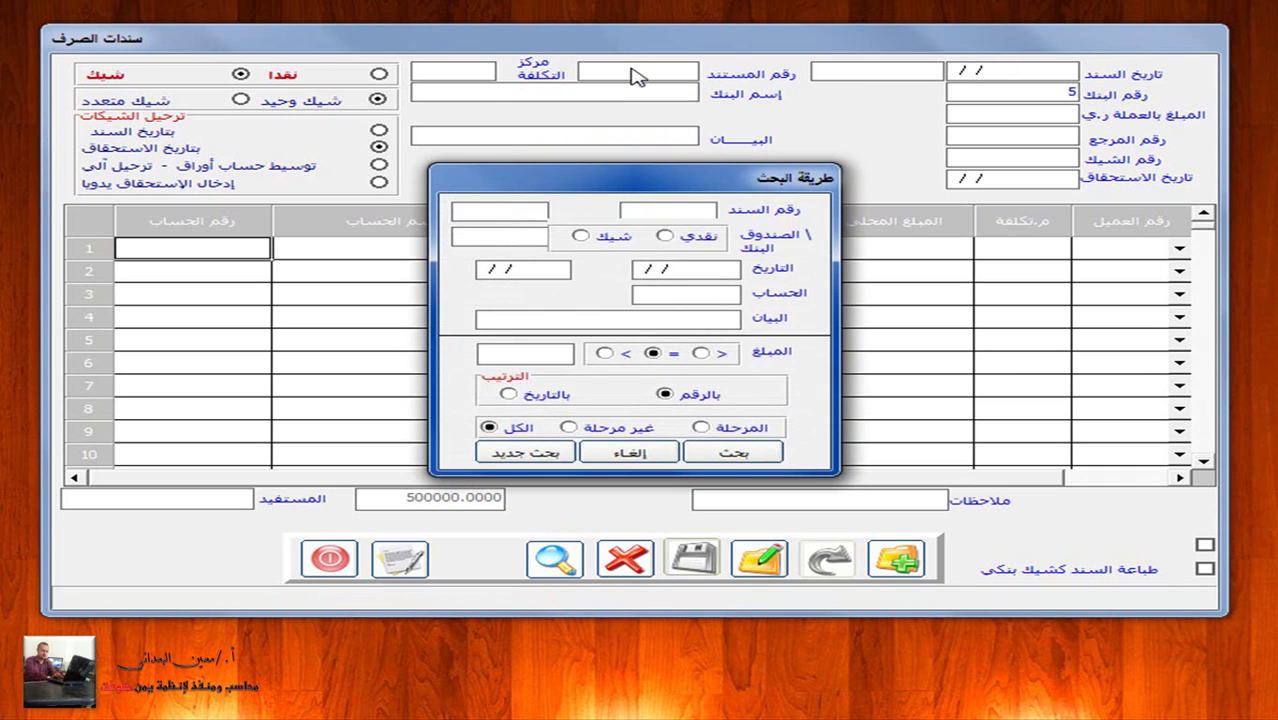
{"action": "left_click", "coordinate": [582, 236]}
{"action": "left_click", "coordinate": [730, 451]}
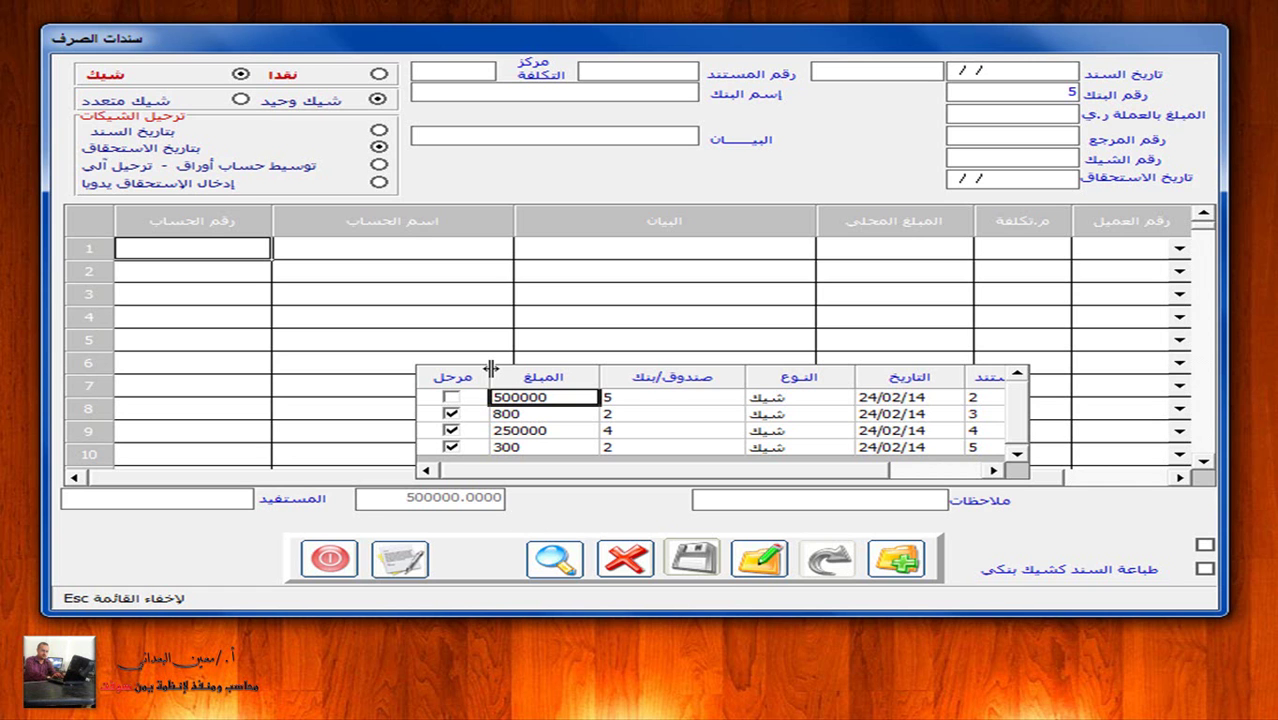
Step: Run a detailed cheque (شيك) search for document 3 only and open it from the results
{"action": "left_click", "coordinate": [555, 560]}
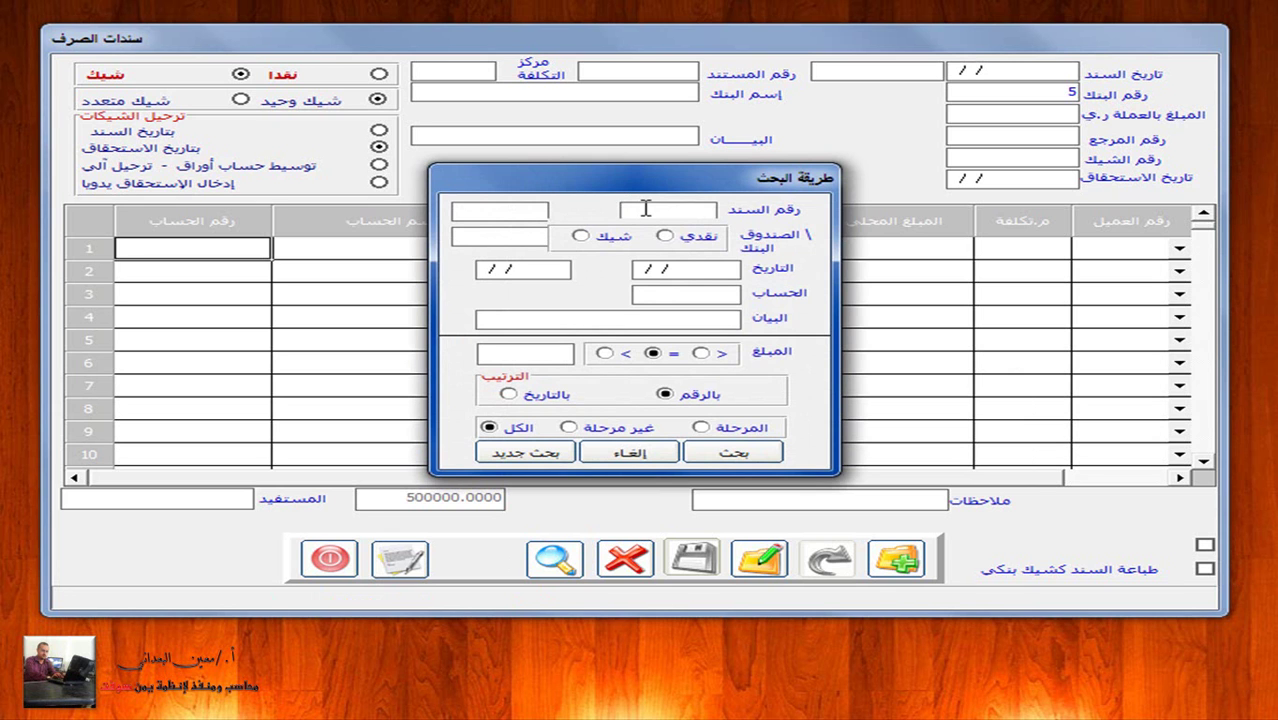
{"action": "left_click", "coordinate": [581, 236]}
{"action": "left_click", "coordinate": [727, 451]}
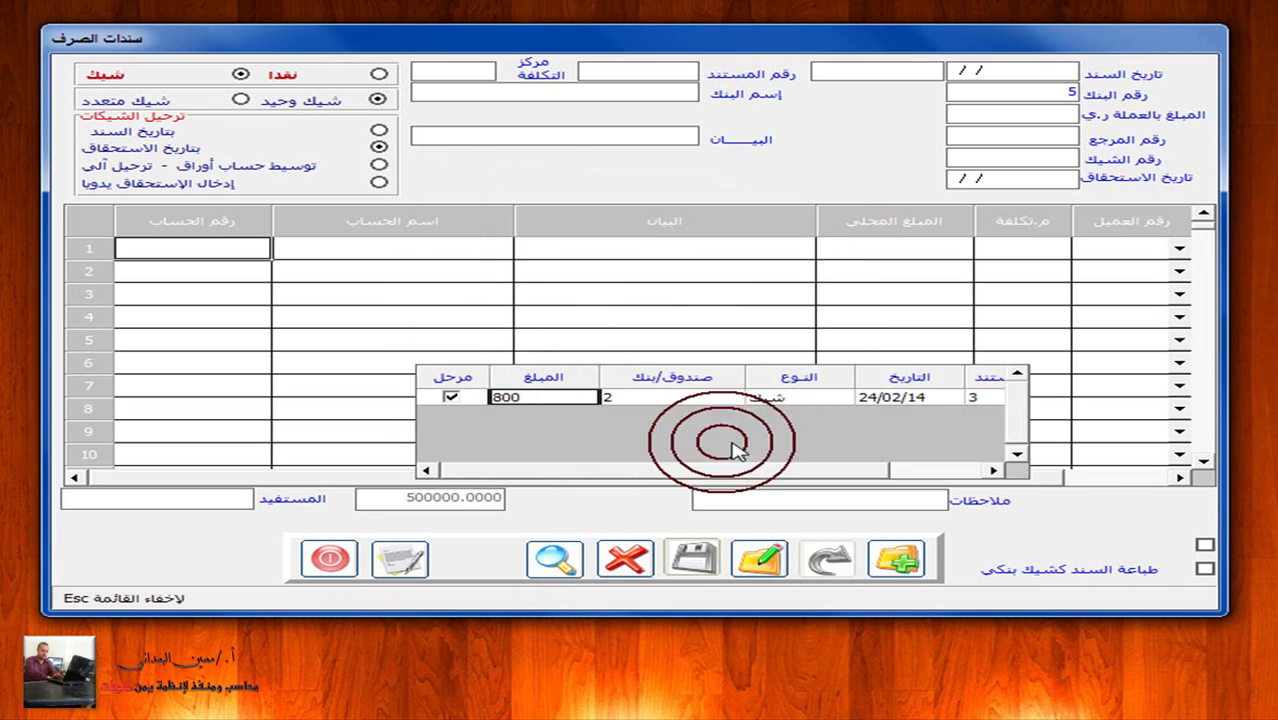
{"action": "left_click", "coordinate": [980, 464]}
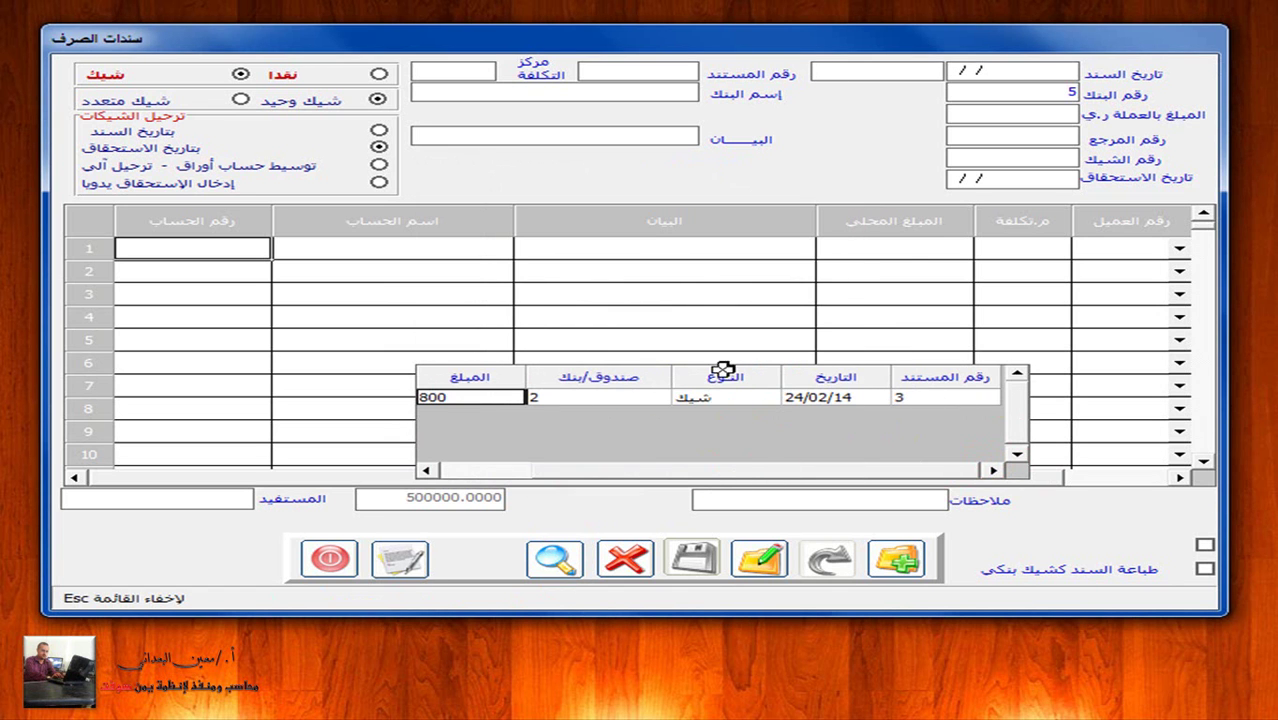
{"action": "double_click", "coordinate": [628, 396]}
{"action": "left_click", "coordinate": [628, 396]}
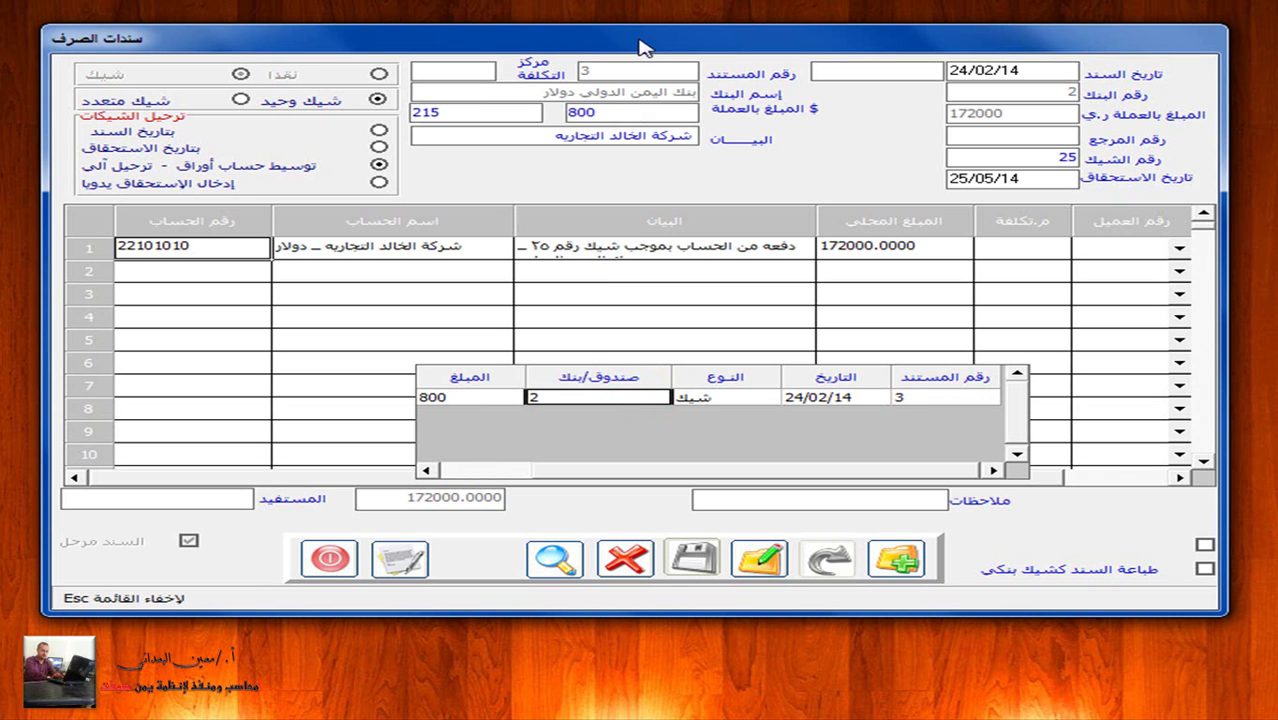
Step: Search the vouchers by ledger account (الحساب) 22101001 and open document 4 from the results
{"action": "left_click", "coordinate": [555, 558]}
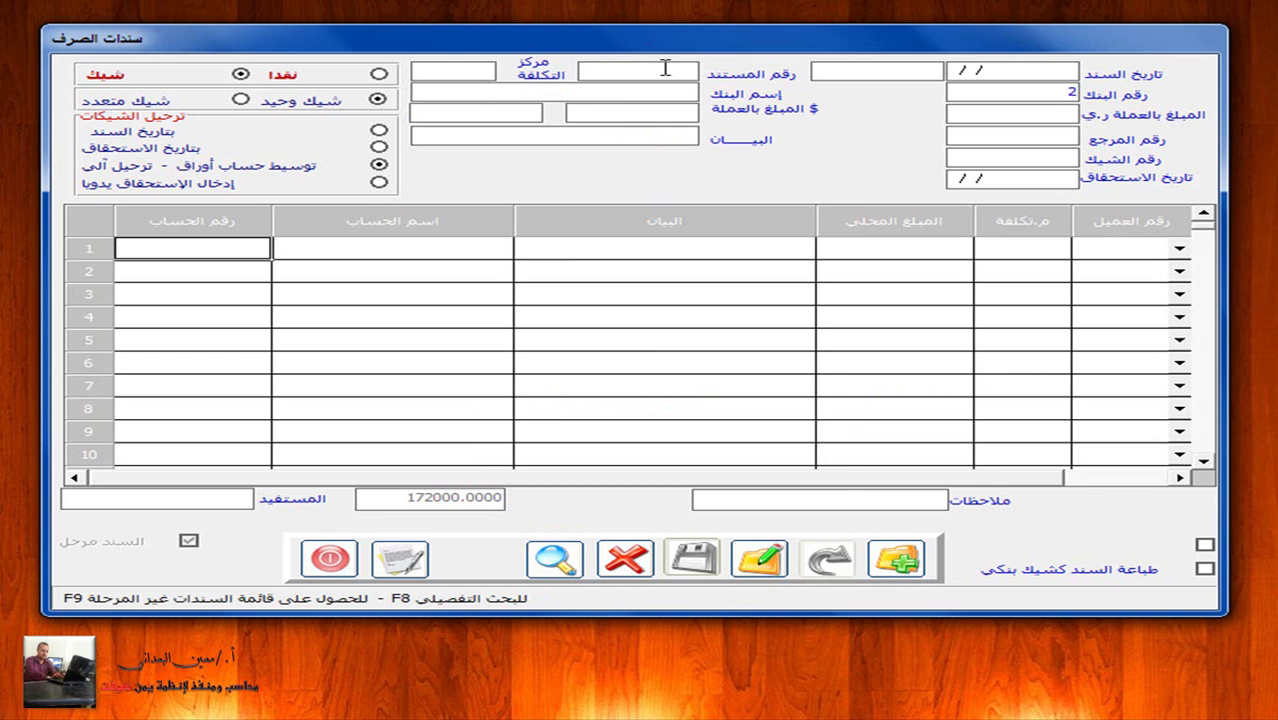
{"action": "key", "text": "F8"}
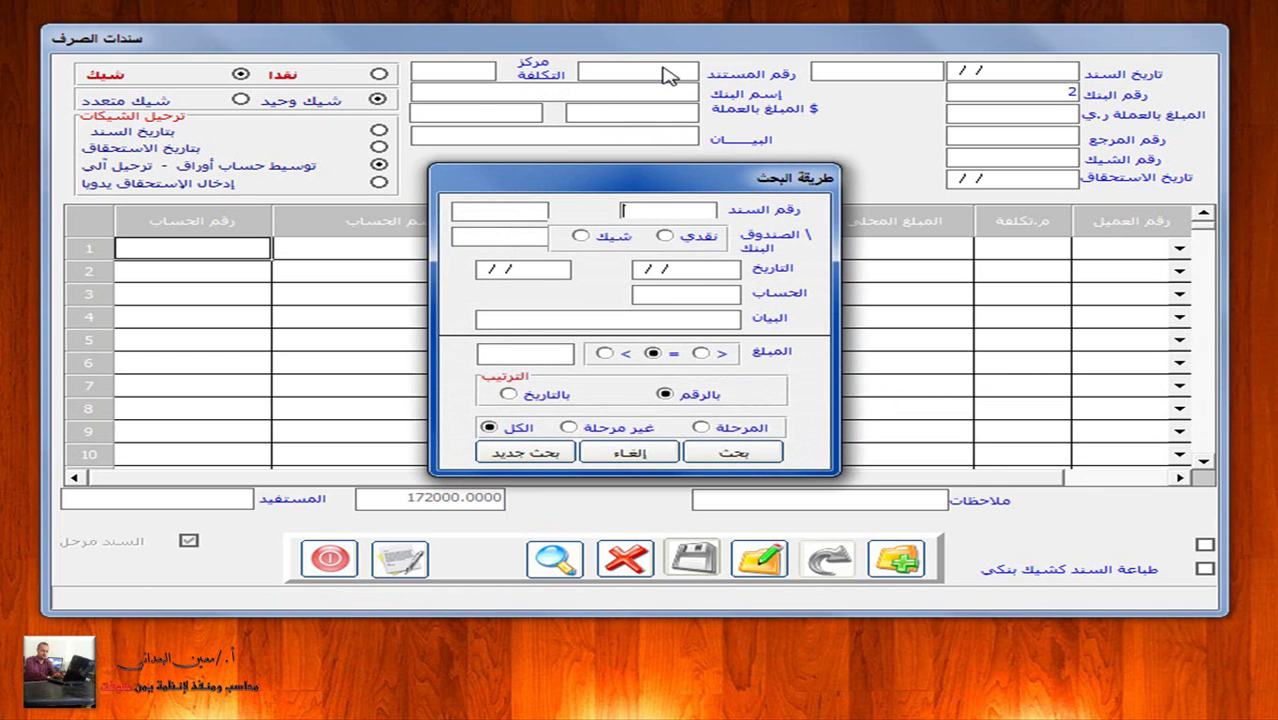
{"action": "left_click", "coordinate": [681, 293]}
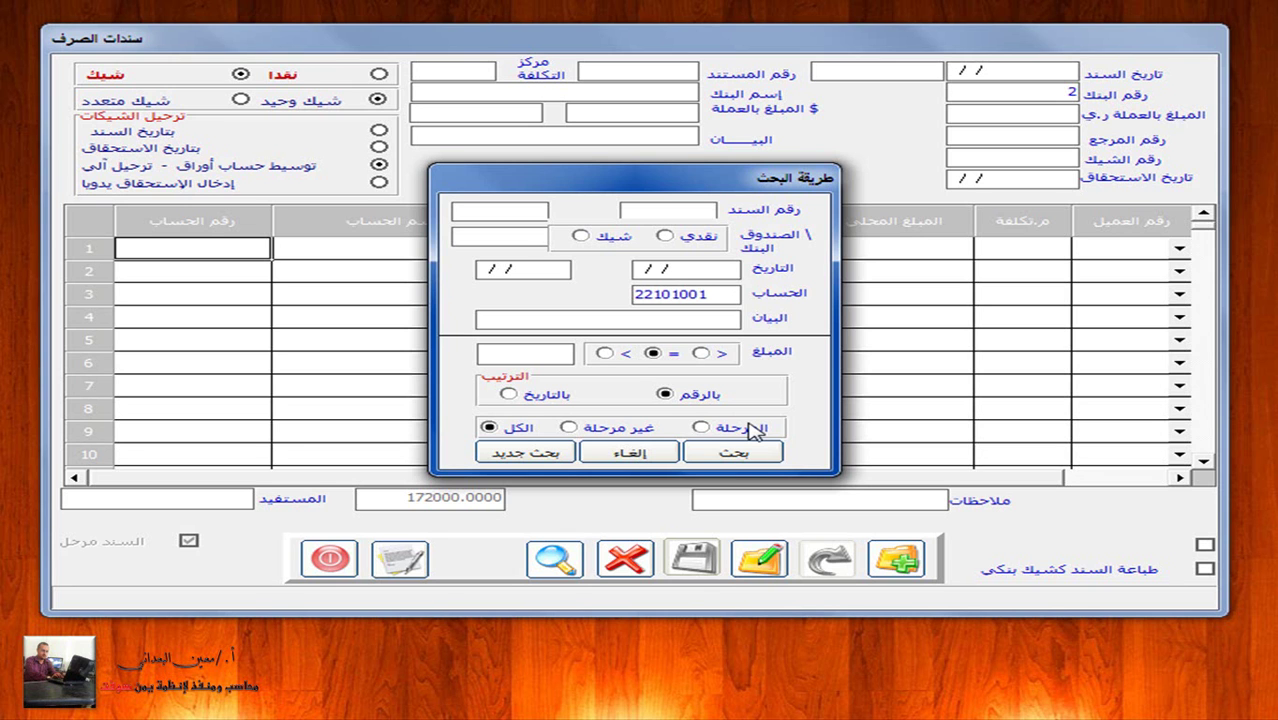
{"action": "left_click", "coordinate": [733, 455]}
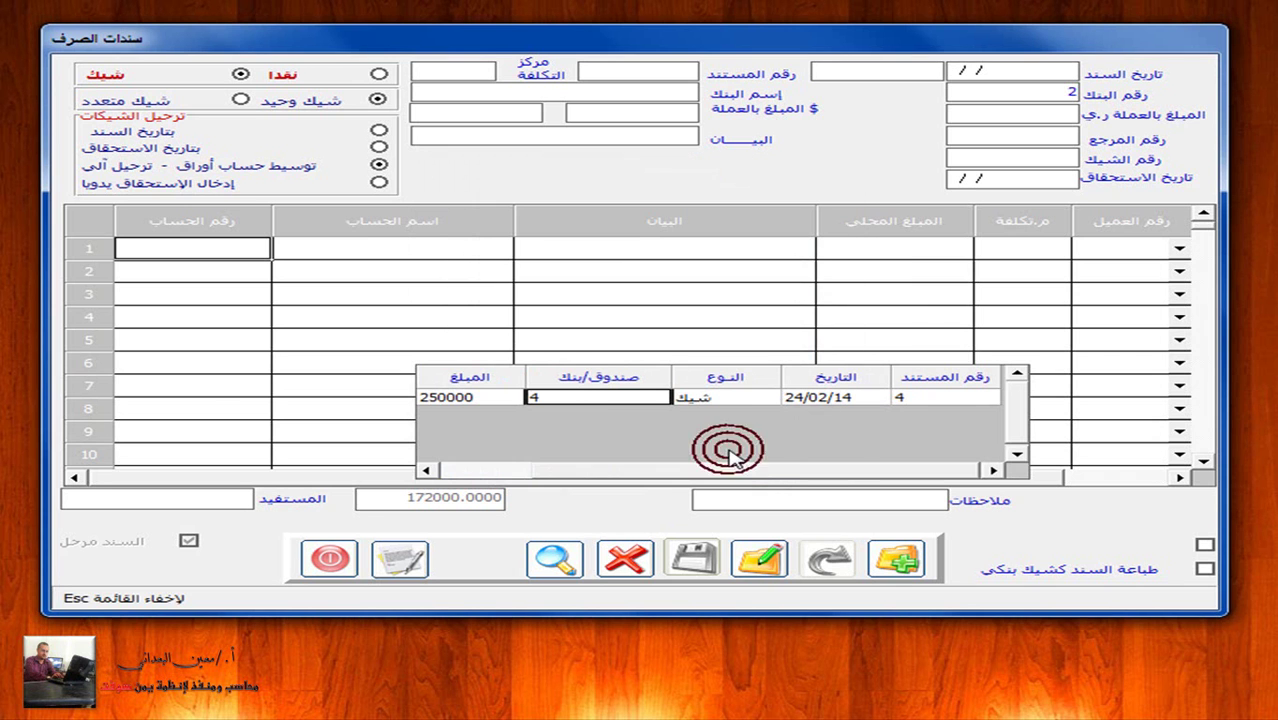
{"action": "double_click", "coordinate": [588, 396]}
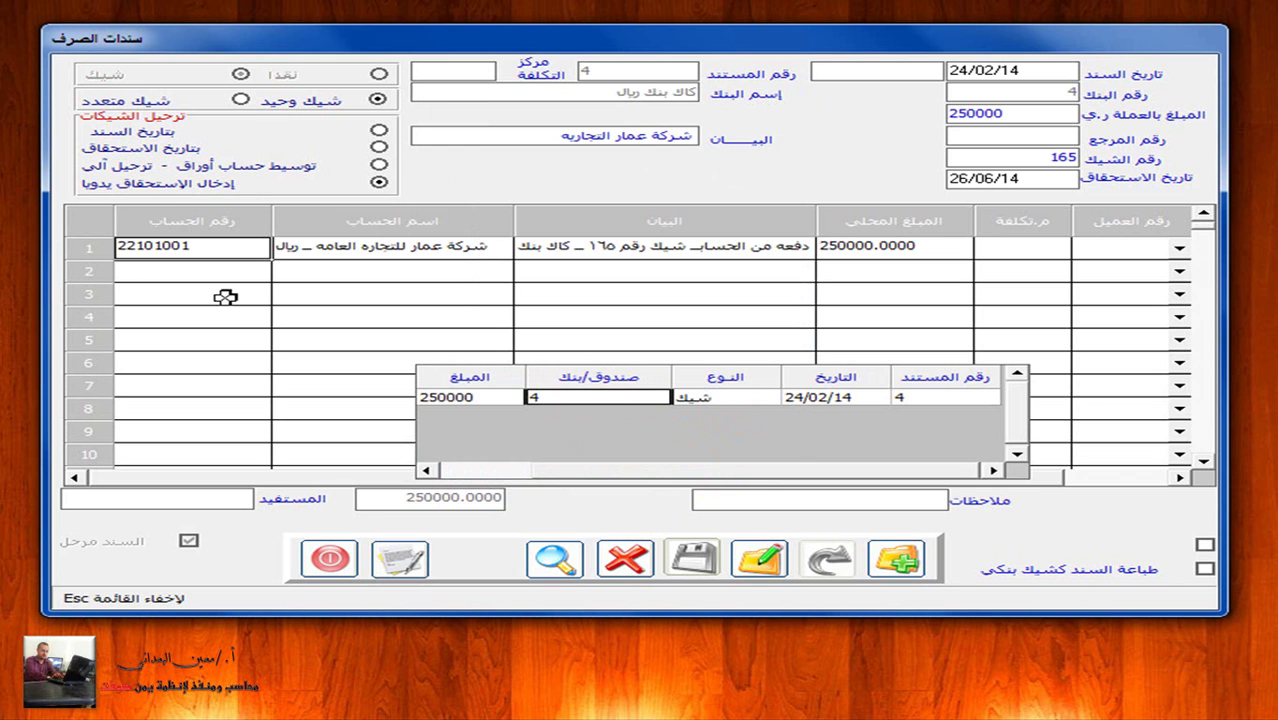
Step: Reopen the detailed search, cancel it, and close the payment vouchers (سندات الصرف) window
{"action": "left_click", "coordinate": [556, 560]}
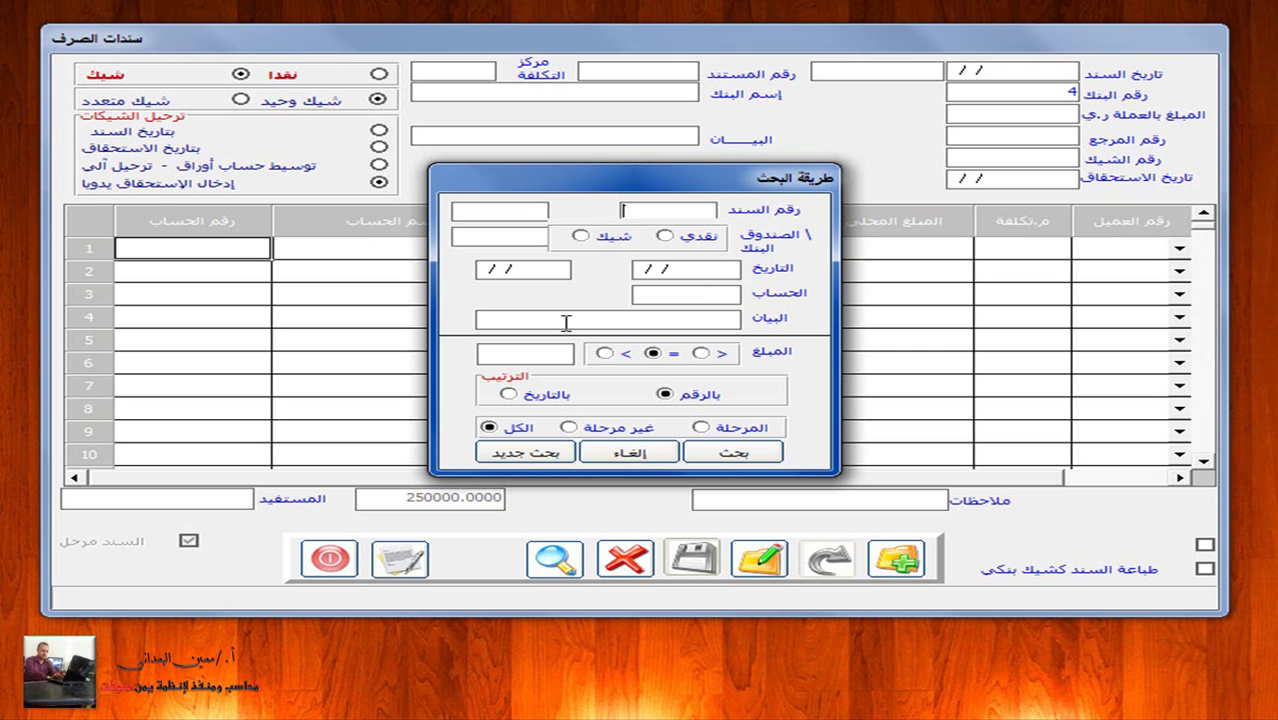
{"action": "left_click", "coordinate": [645, 455]}
{"action": "left_click", "coordinate": [330, 558]}
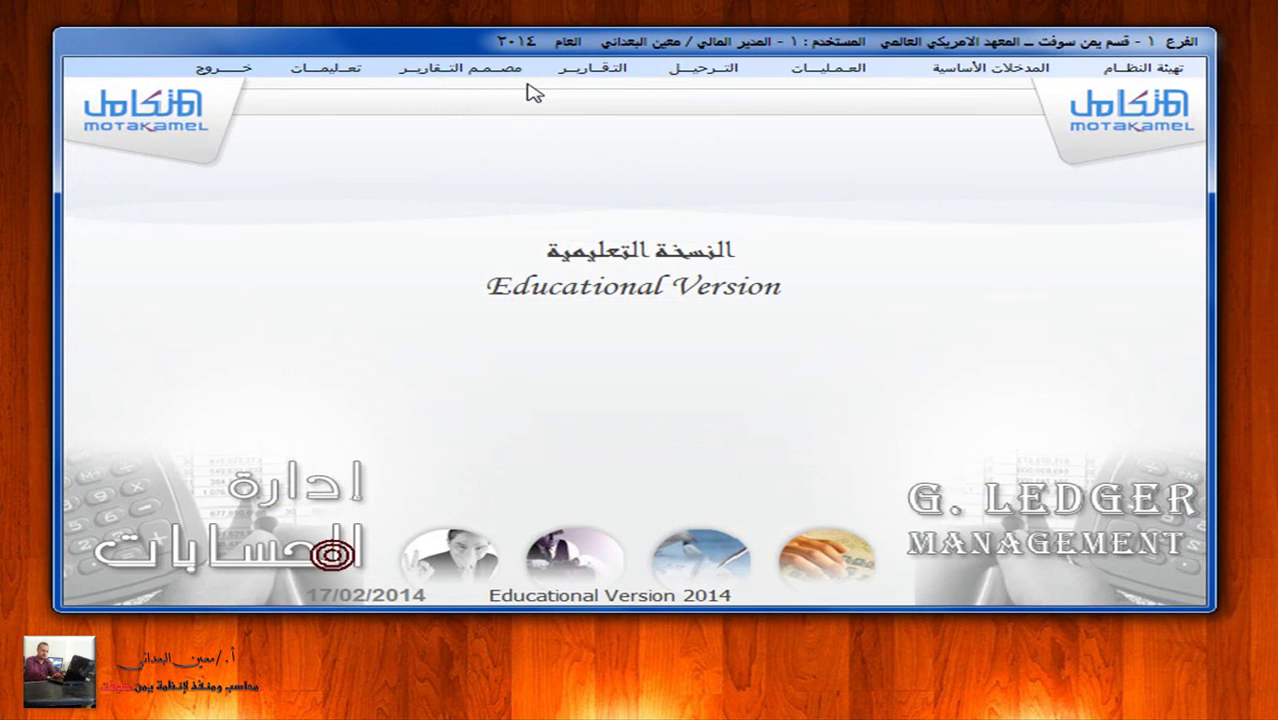
Step: Generate the bank vouchers (السندات البنكية) report for payment vouchers (سندات صرف), covering all vouchers with the analytical (تحليلي) type
{"action": "left_click", "coordinate": [598, 68]}
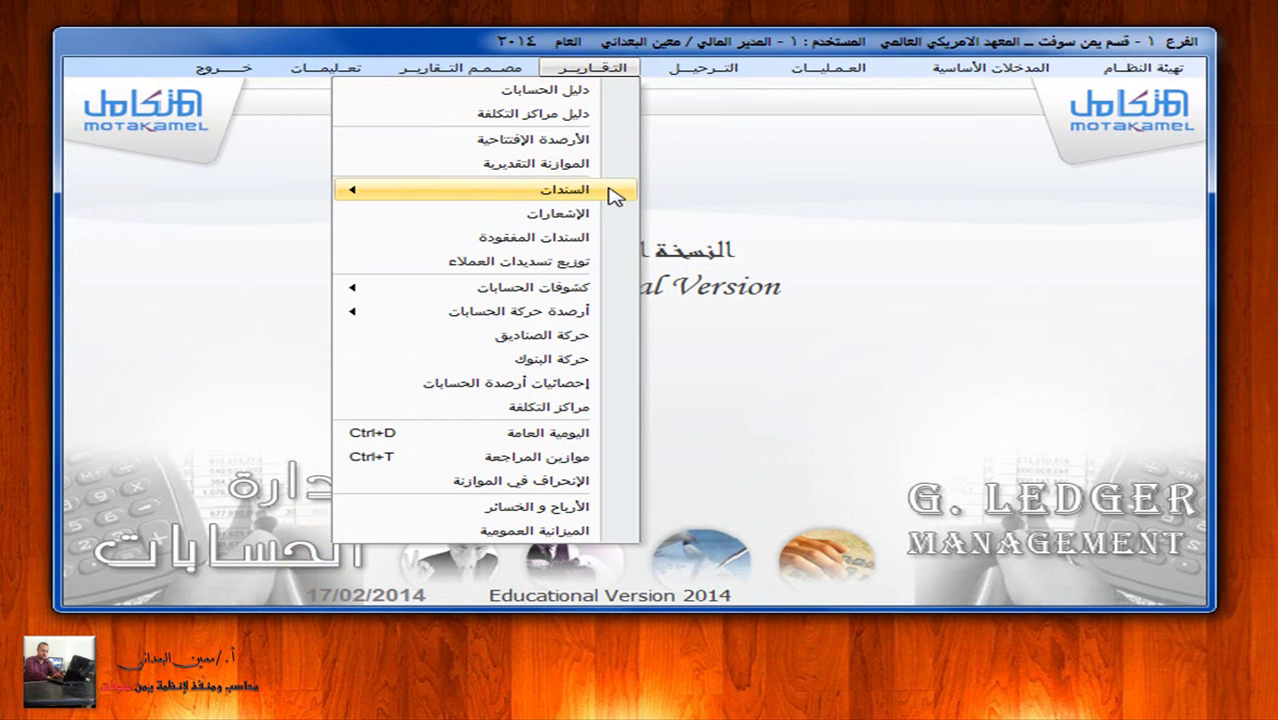
{"action": "mouse_move", "coordinate": [612, 195]}
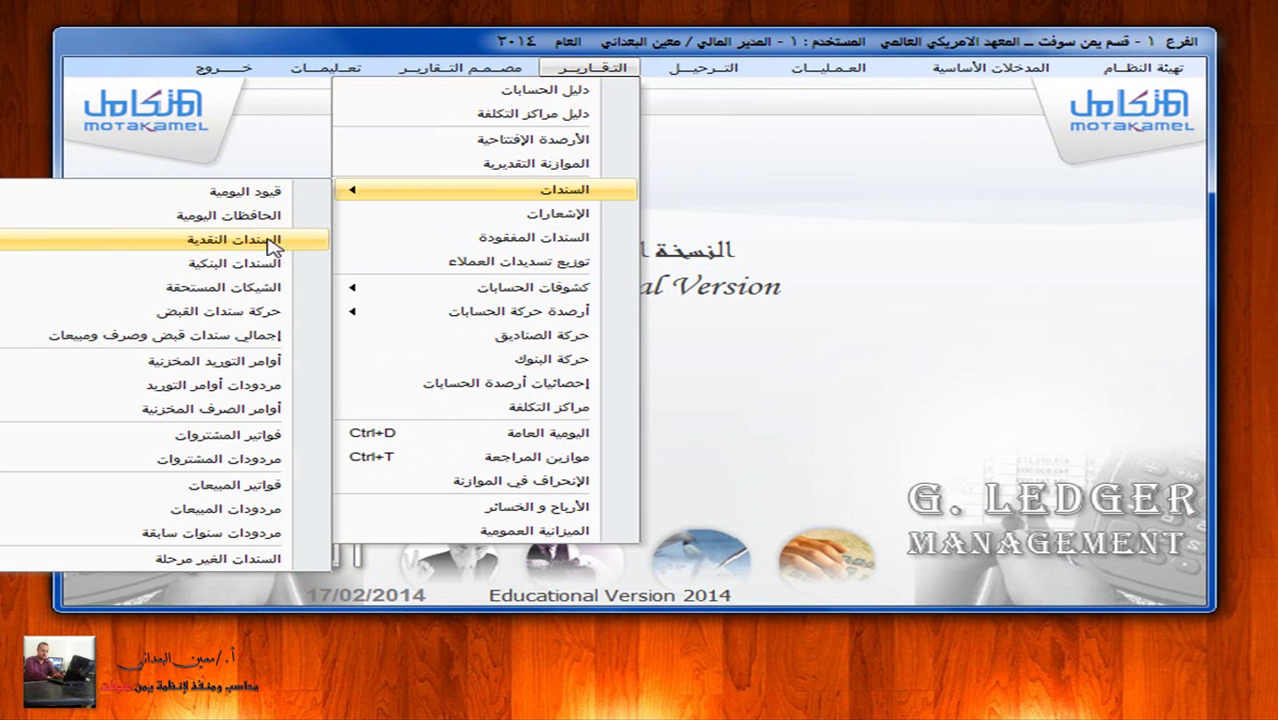
{"action": "left_click", "coordinate": [263, 263]}
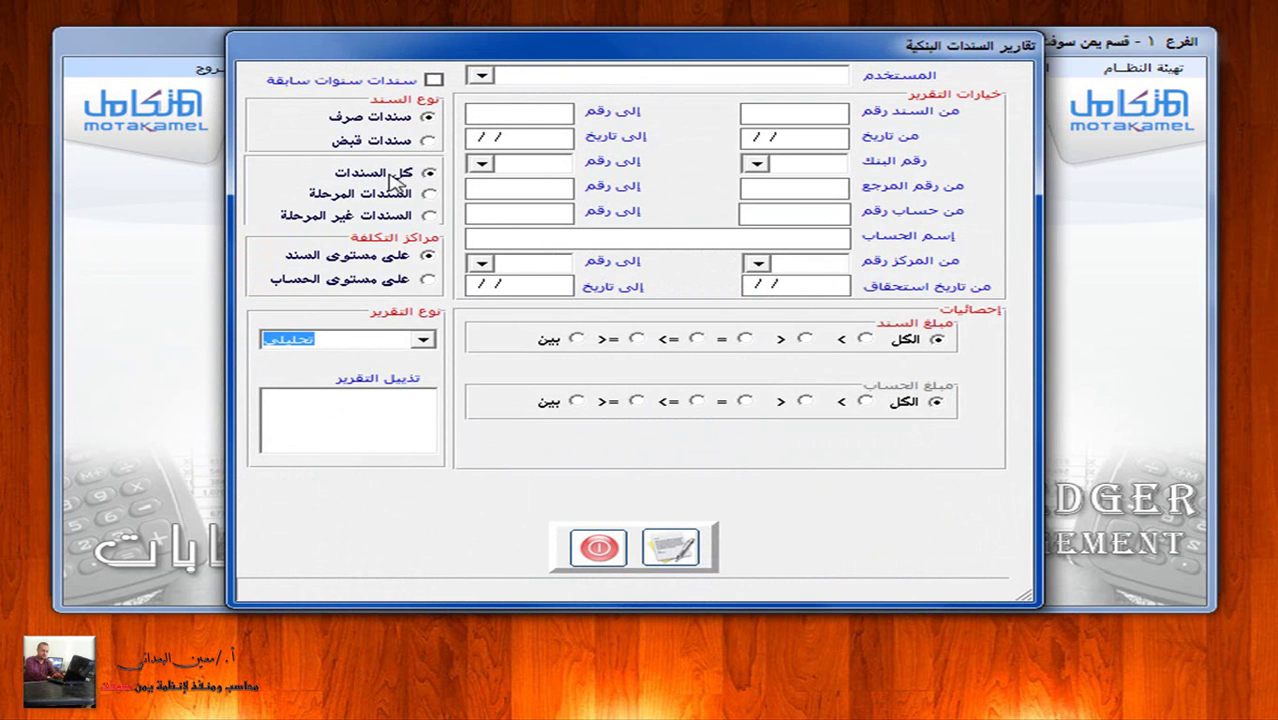
{"action": "left_click", "coordinate": [420, 340]}
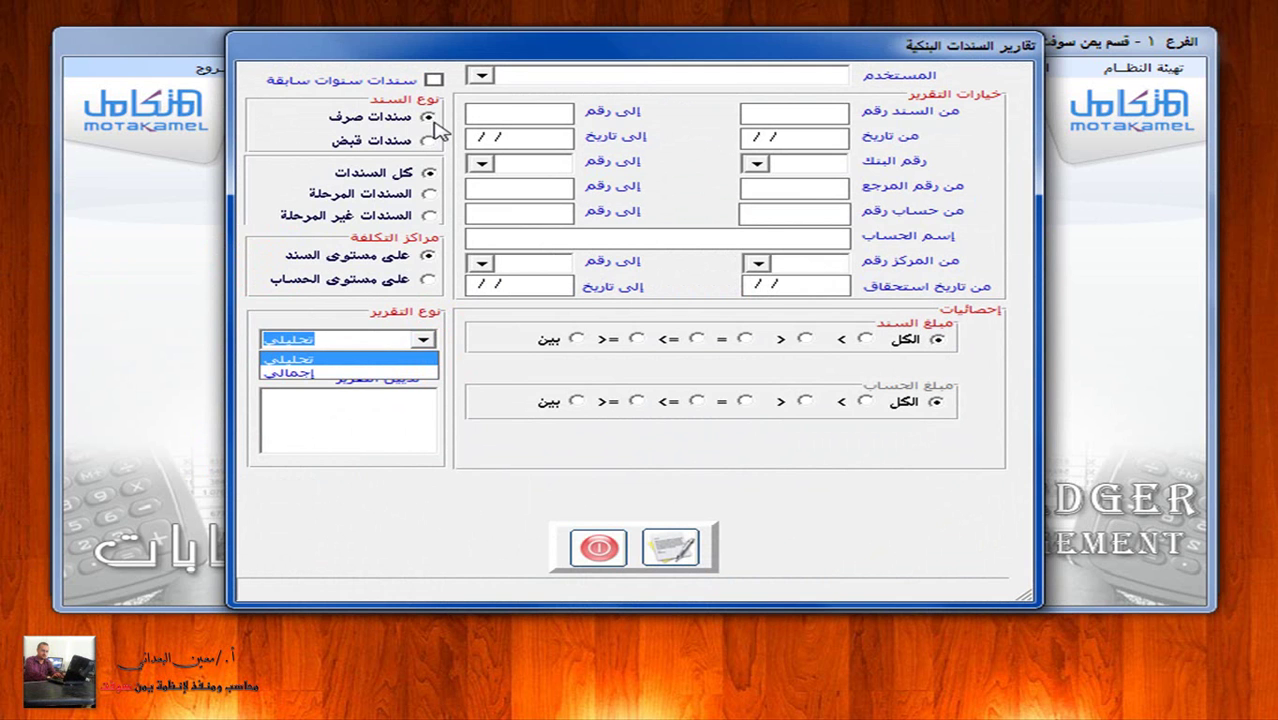
{"action": "left_click", "coordinate": [432, 196]}
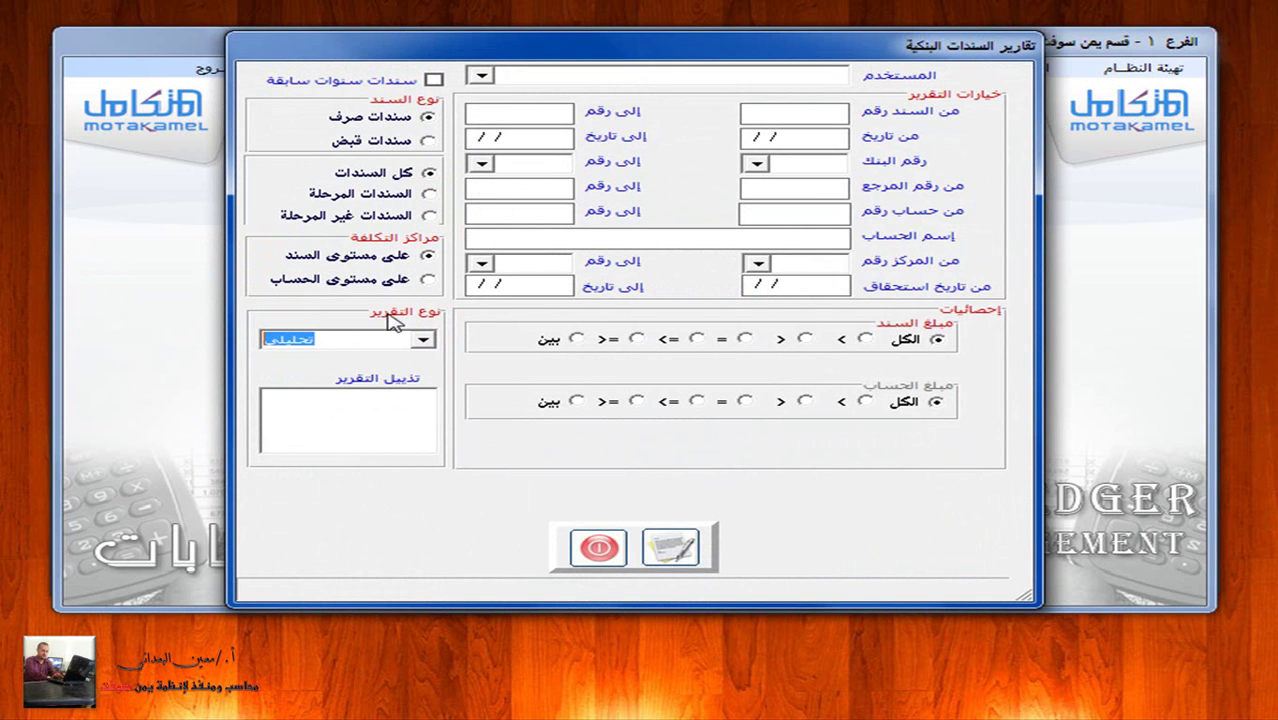
{"action": "left_click", "coordinate": [670, 547]}
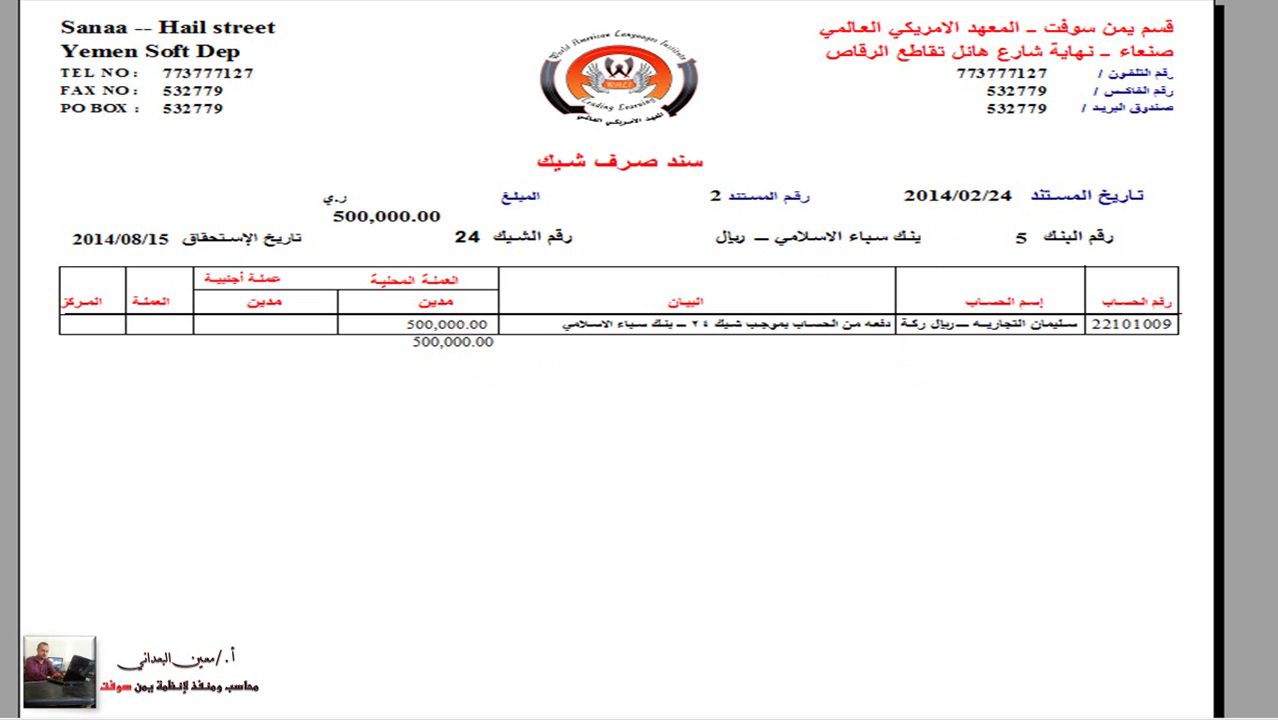
Step: Page through the cheque payment vouchers in the report preview up to document 5
{"action": "key", "text": "Page_Down"}
{"action": "key", "text": "Page_Down"}
{"action": "key", "text": "Page_Down"}
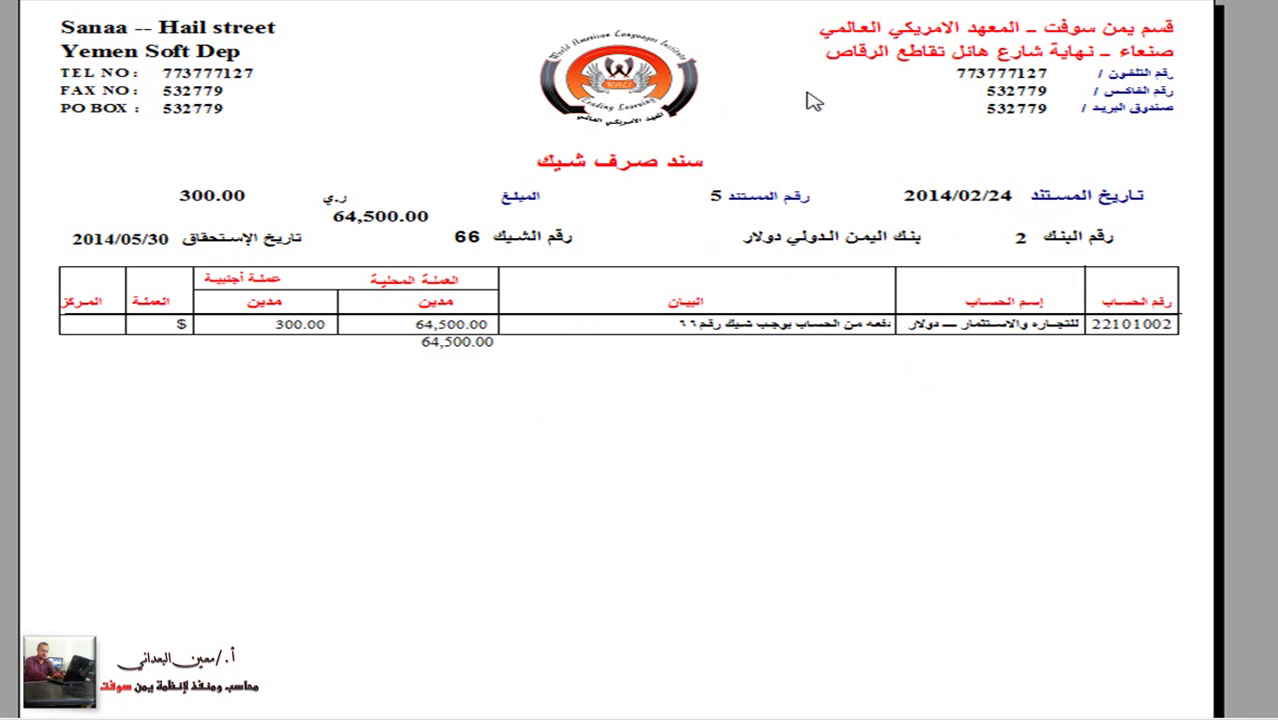
Step: Page back through the report preview to the cheque voucher for document 2 and close the preview
{"action": "key", "text": "Page_Up"}
{"action": "key", "text": "Page_Up"}
{"action": "key", "text": "Page_Up"}
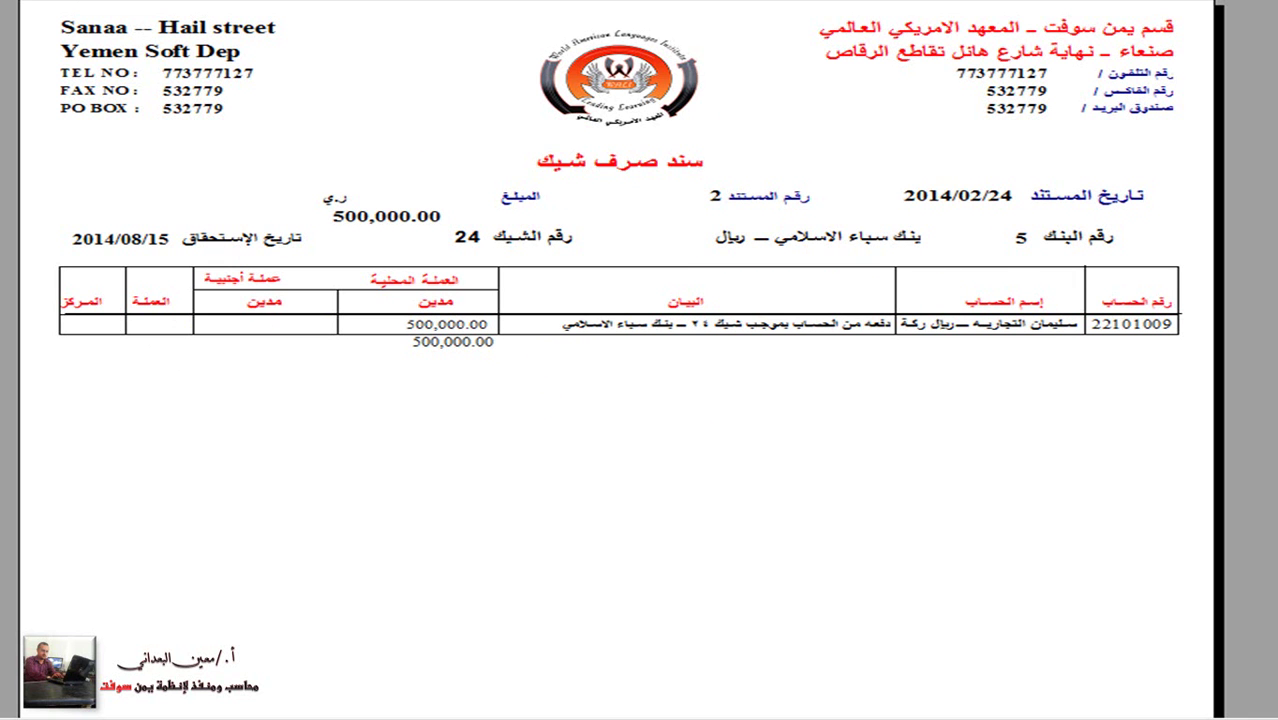
{"action": "key", "text": "Escape"}
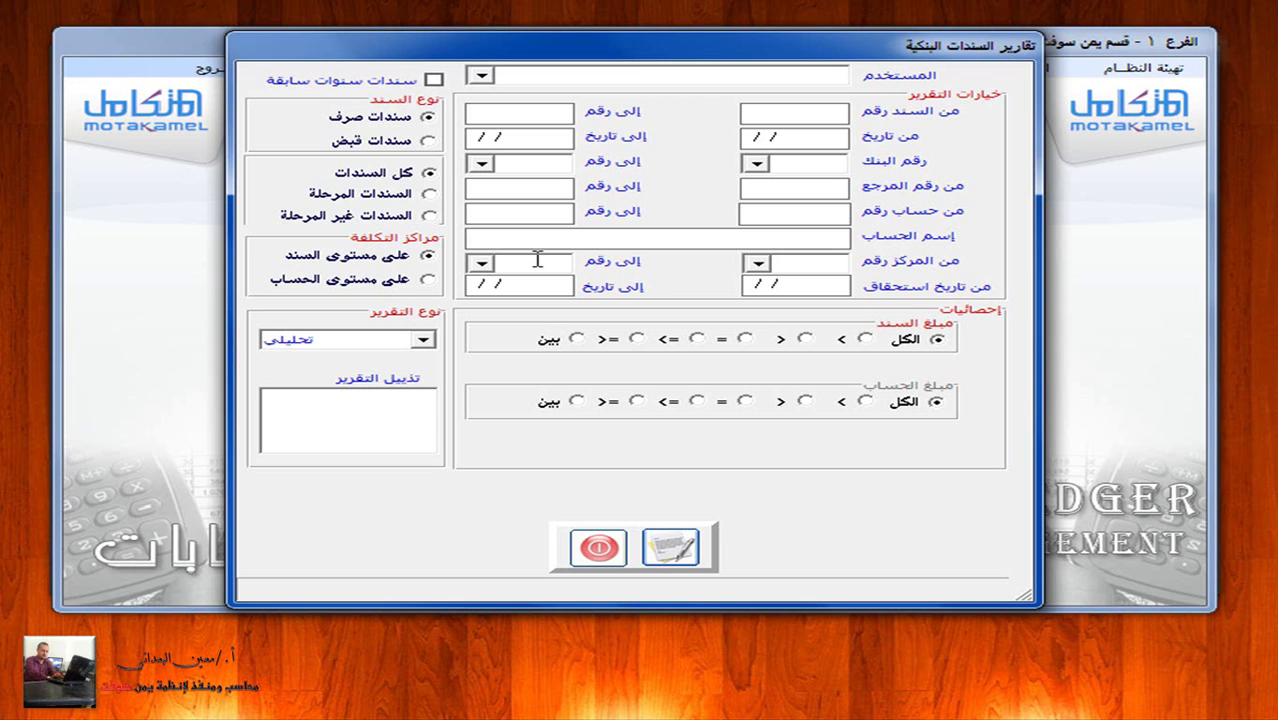
Step: Generate the bank vouchers report with the summary (إجمالي) type for all payment vouchers, and close its preview
{"action": "left_click", "coordinate": [422, 340]}
{"action": "left_click", "coordinate": [380, 372]}
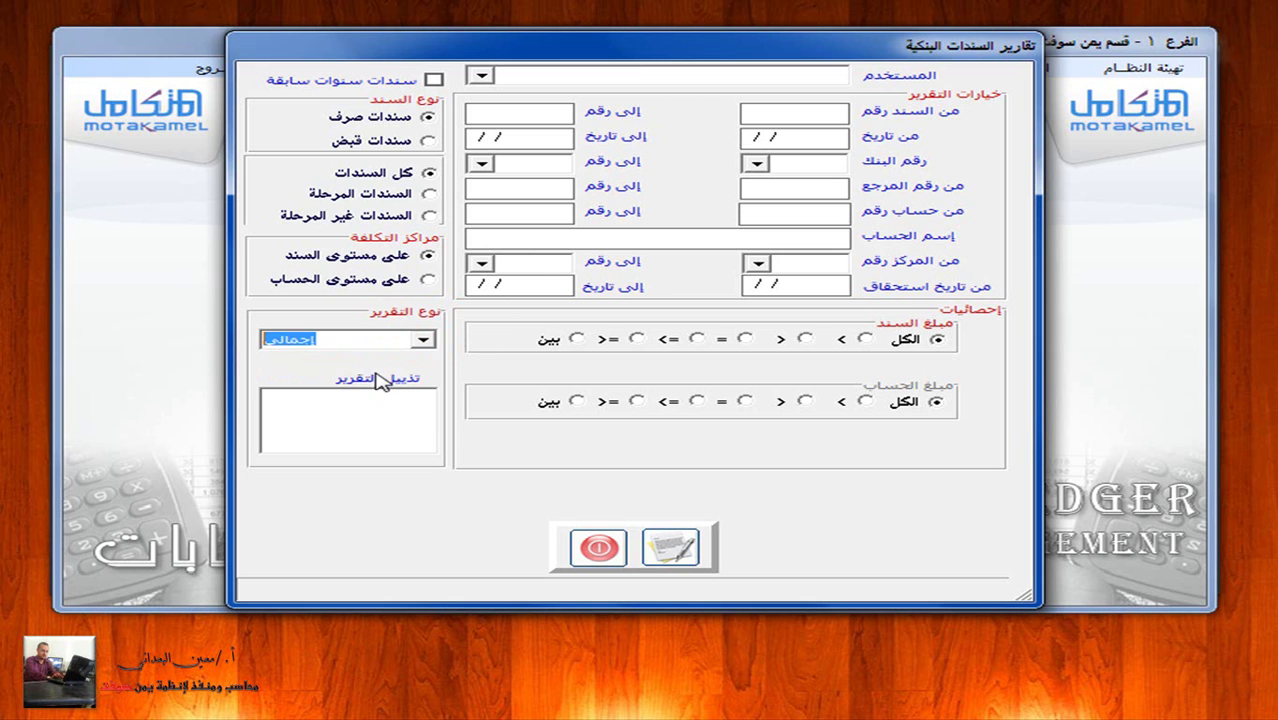
{"action": "left_click", "coordinate": [678, 546]}
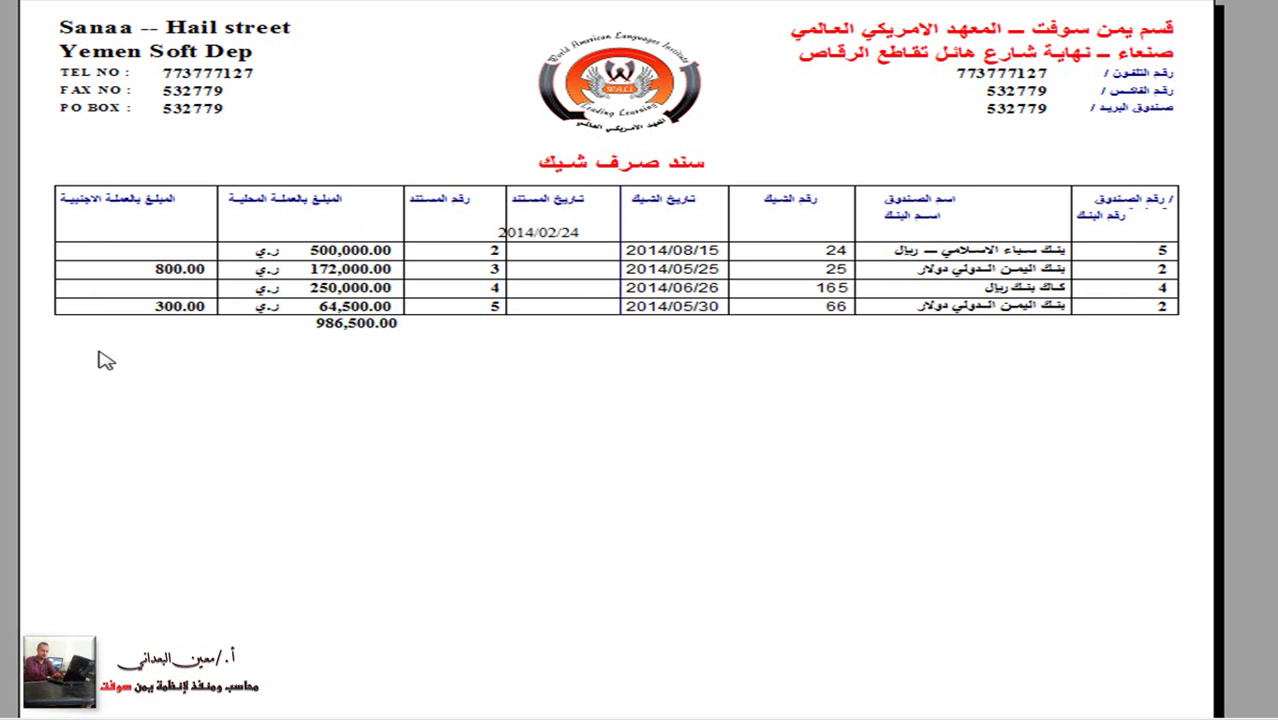
{"action": "key", "text": "Escape"}
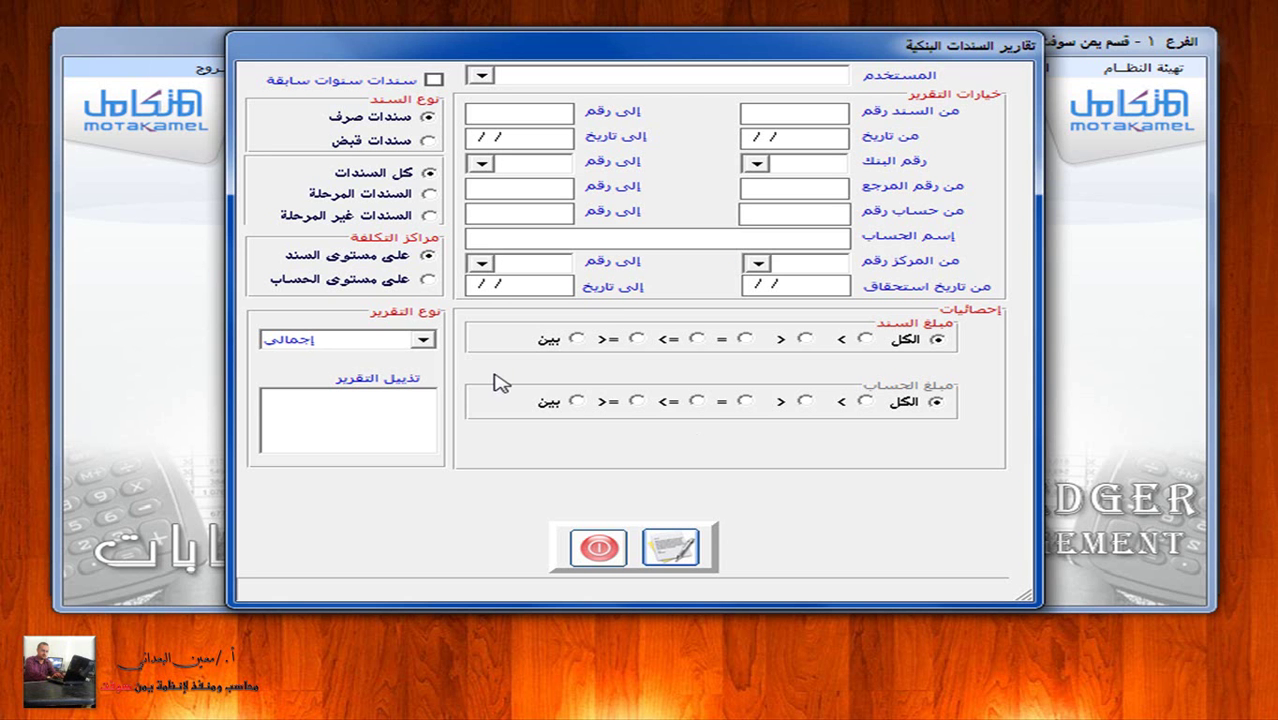
Step: Run the analytical (تحليلي) report for unposted payment vouchers (السندات غير المرحلة) and close the bank vouchers report window
{"action": "left_click", "coordinate": [386, 215]}
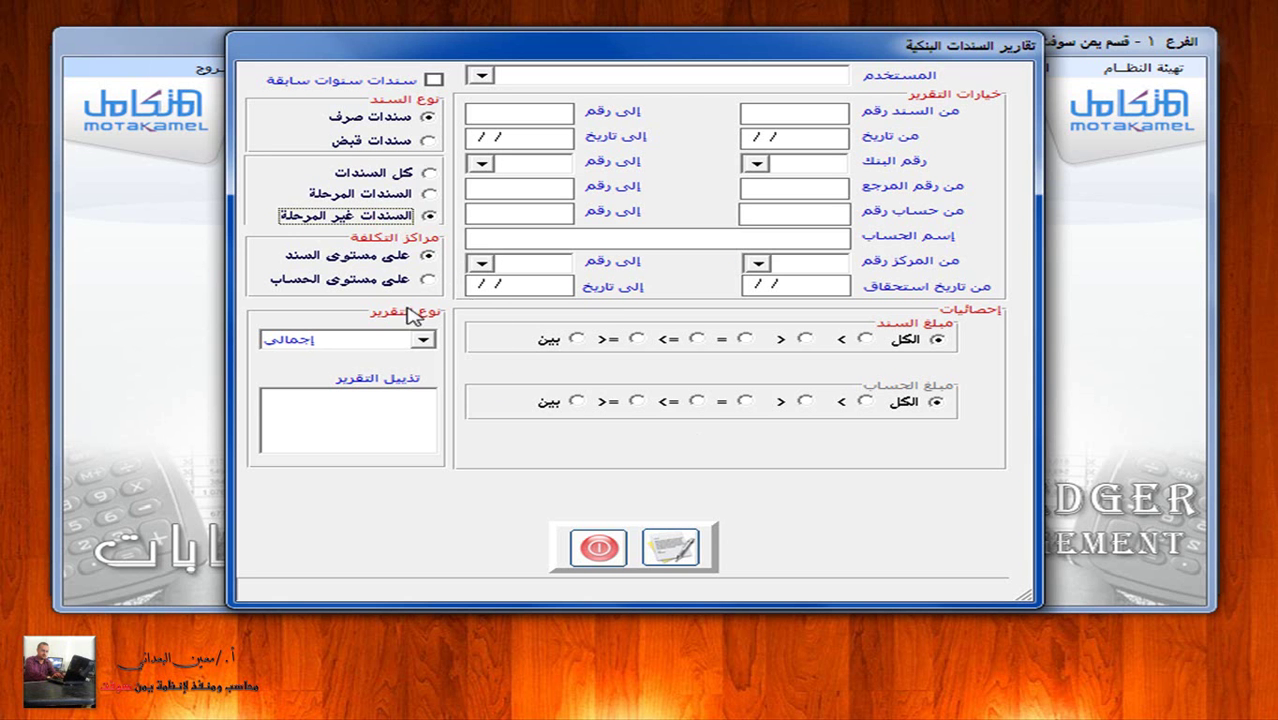
{"action": "left_click", "coordinate": [423, 339]}
{"action": "left_click", "coordinate": [402, 356]}
{"action": "left_click", "coordinate": [670, 547]}
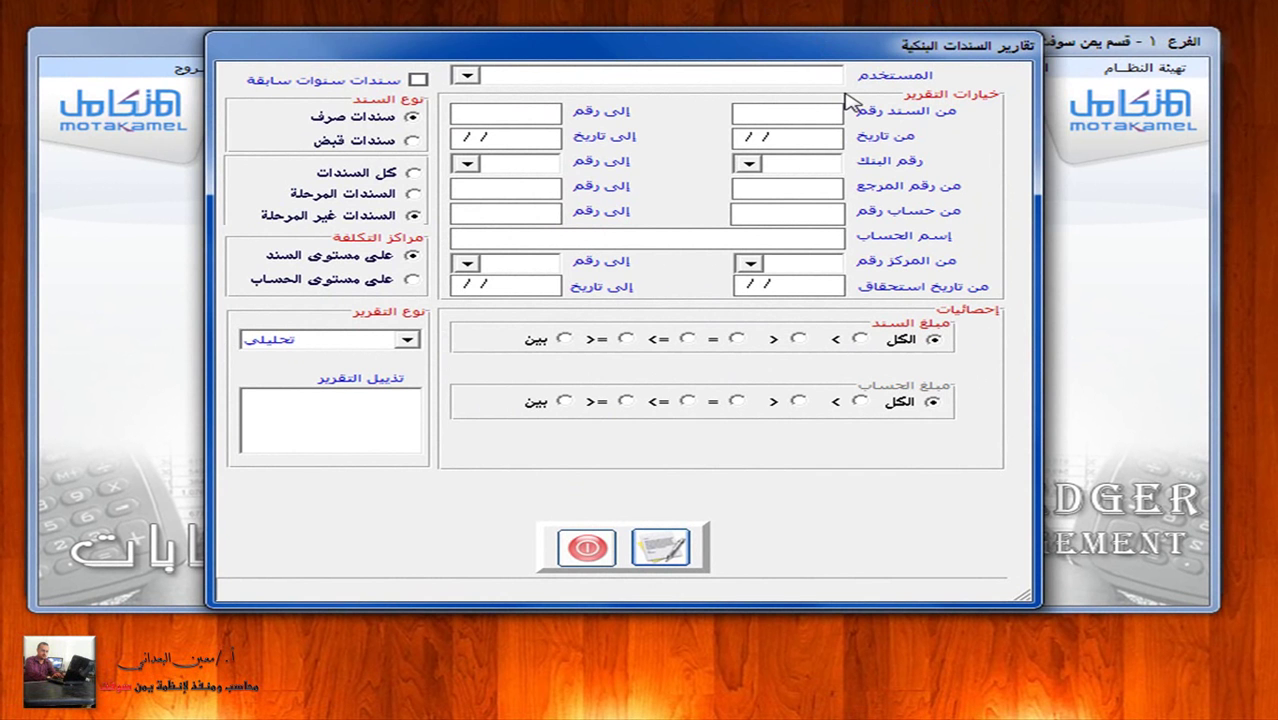
{"action": "left_click", "coordinate": [586, 547]}
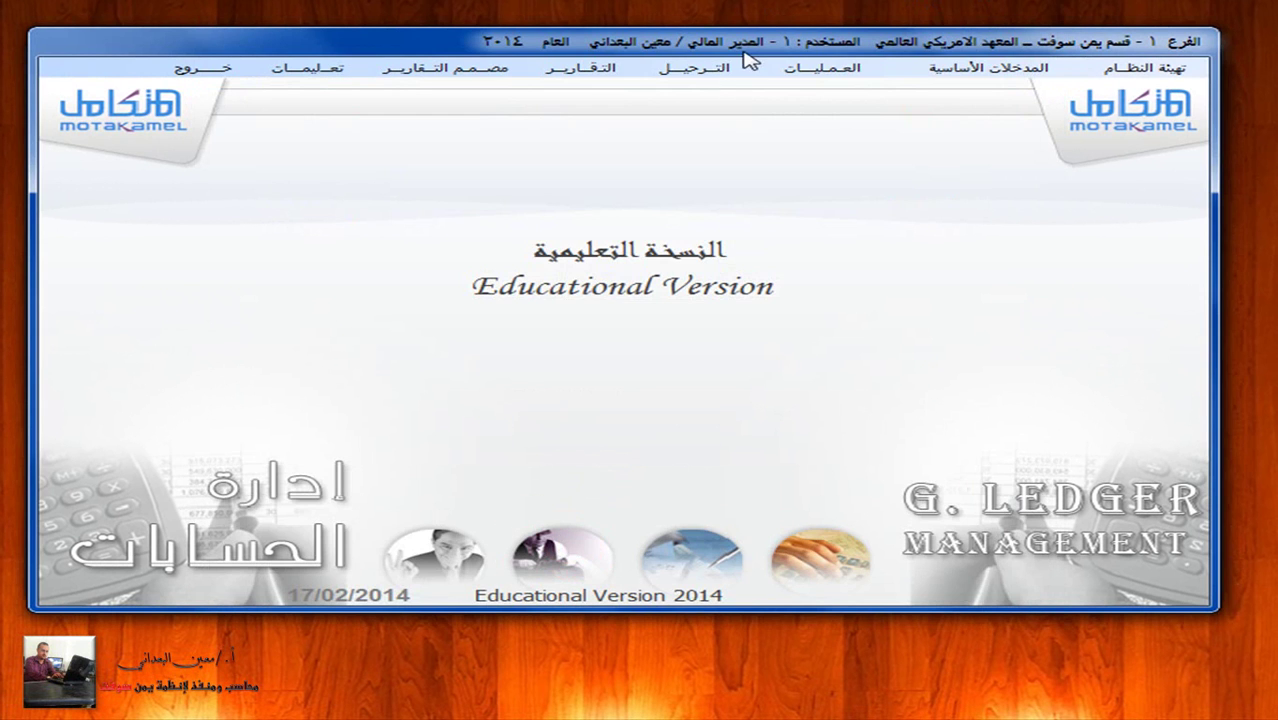
Step: Open the payment vouchers (سندات الصرف) window and choose the cheque (شيك) payment type
{"action": "left_click", "coordinate": [800, 70]}
{"action": "left_click", "coordinate": [772, 118]}
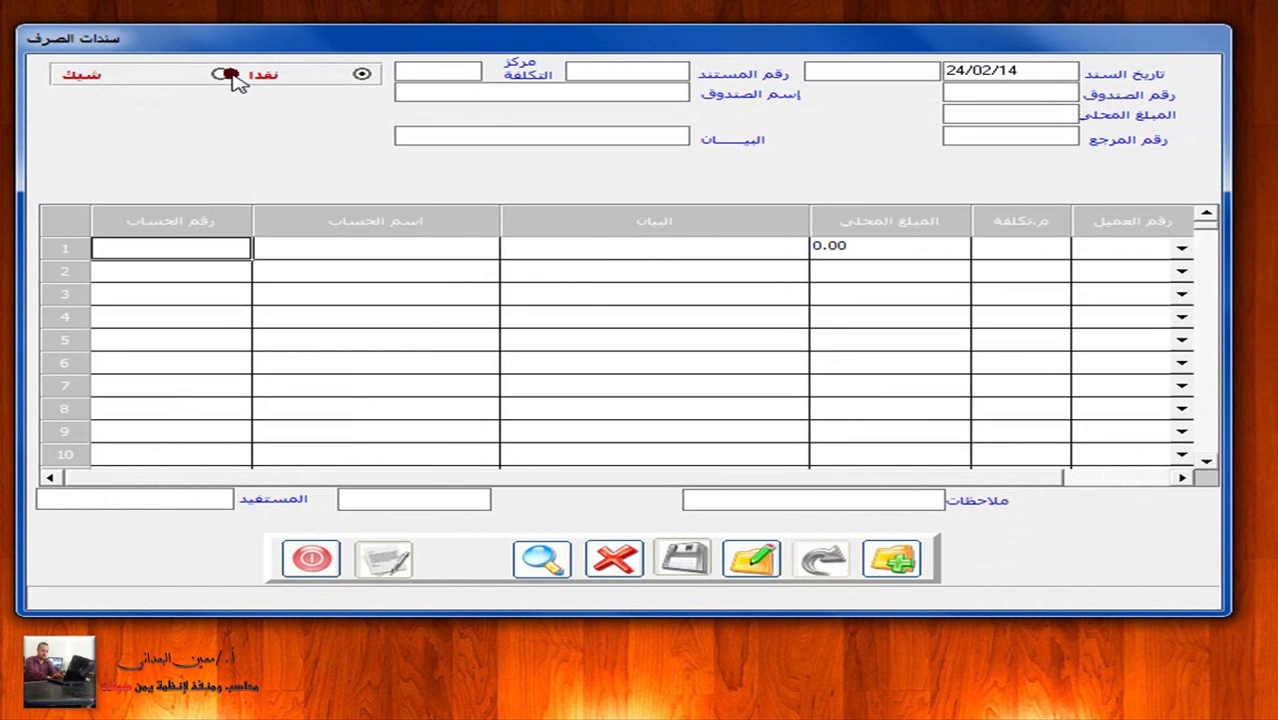
{"action": "left_click", "coordinate": [224, 75]}
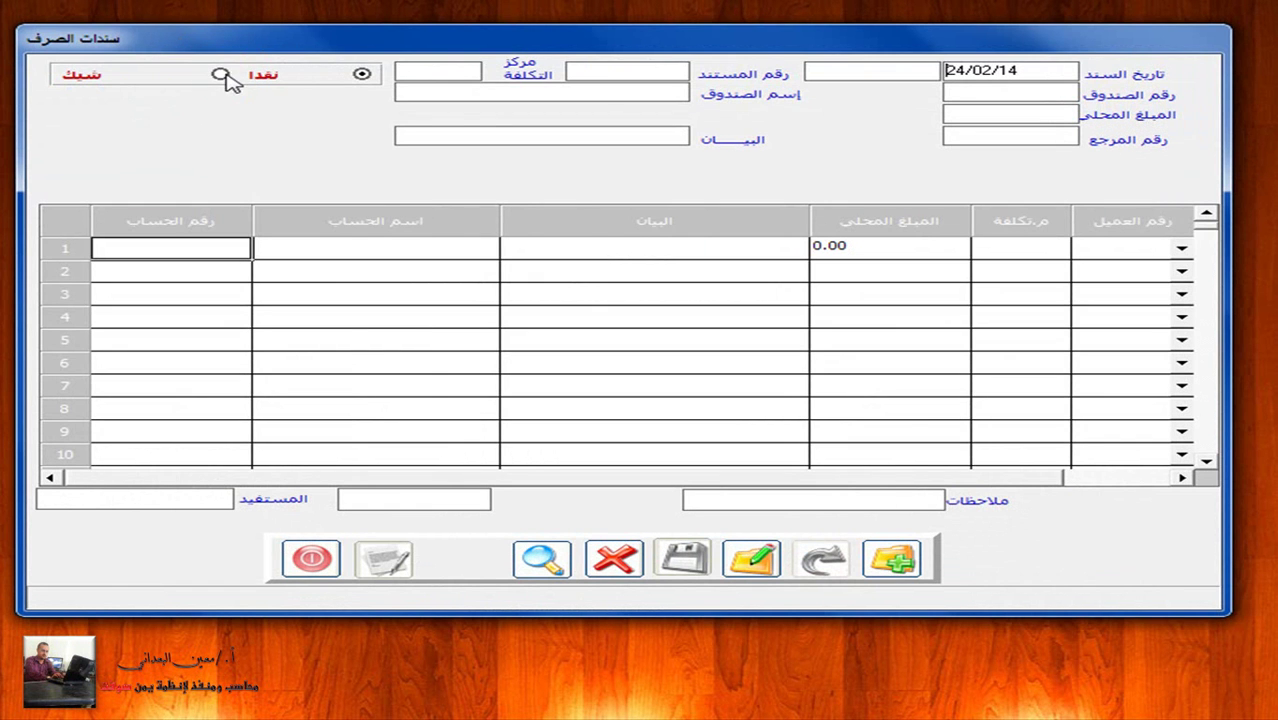